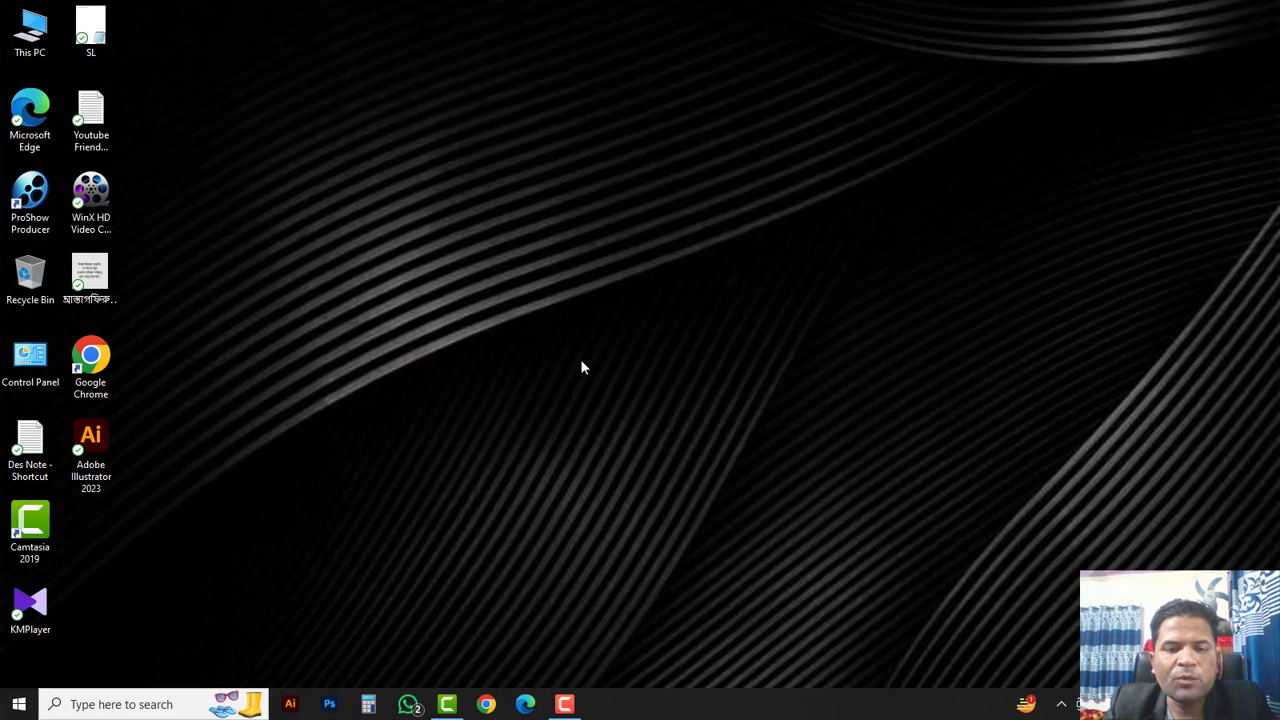
Launch Adobe Illustrator 2023 from its desktop shortcut.
double_click(92, 456)
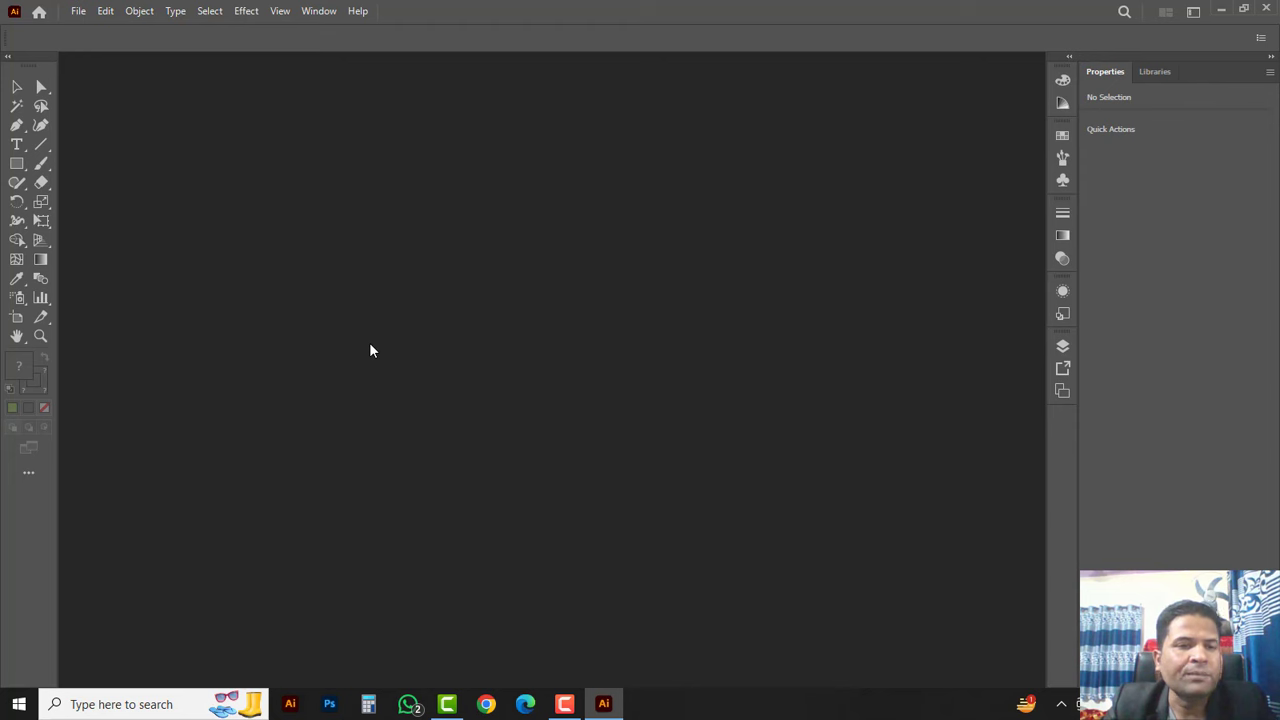
Open CMYKColourModel.jpg and the striped colour-bar image from the Class 24 folder together.
click(82, 14)
click(112, 64)
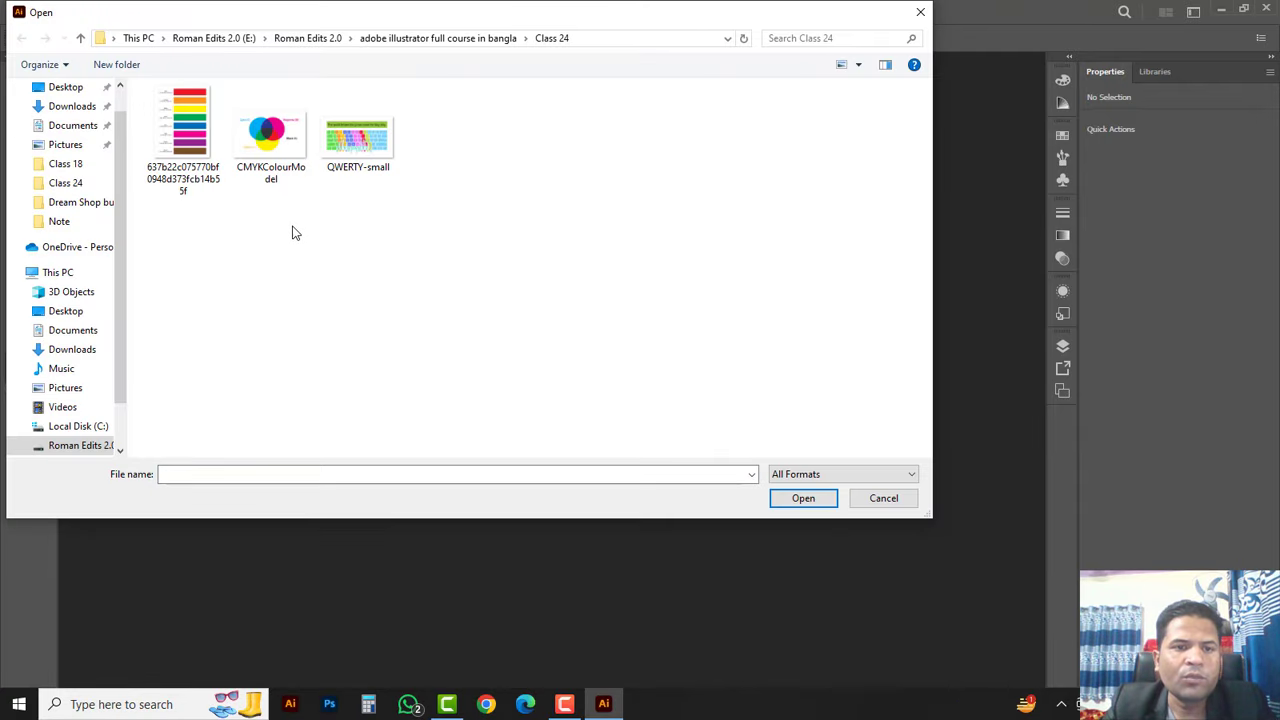
drag(292, 232, 168, 126)
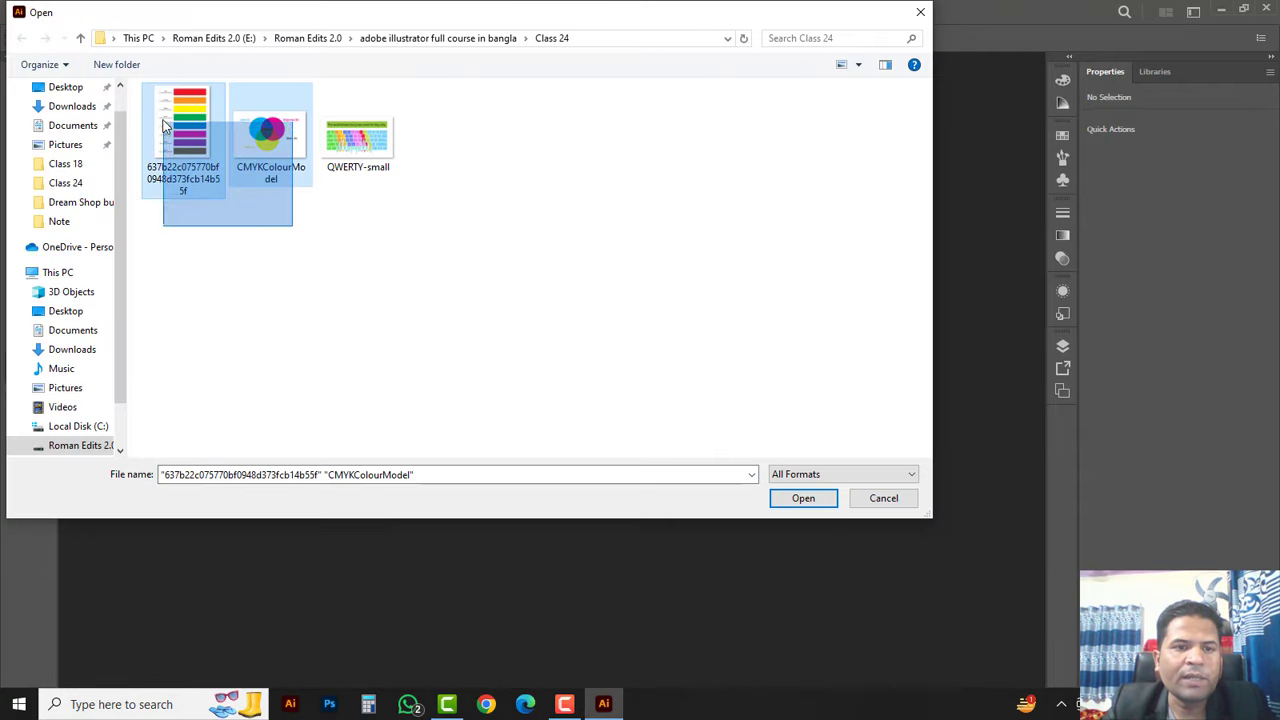
click(804, 499)
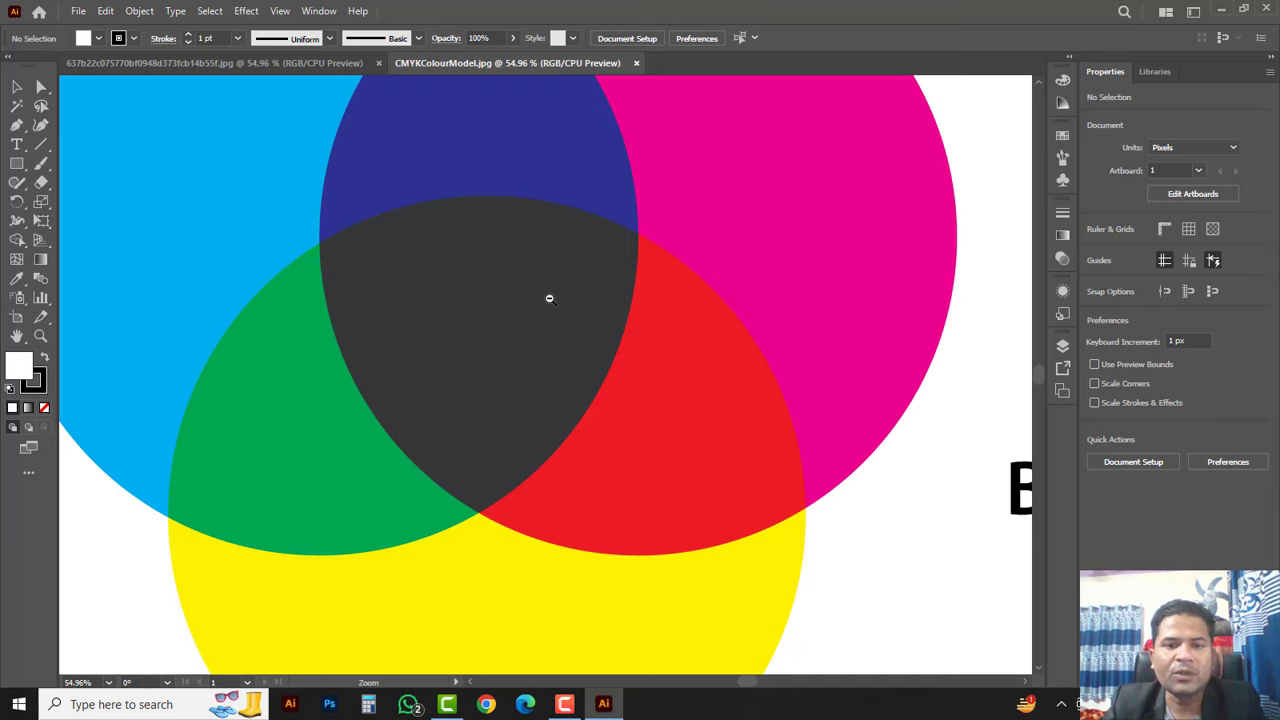
Stretch the CMYKColourModel artboard to the image edges, about 2414 × 1566 px.
alt+click(549, 298)
alt+click(588, 391)
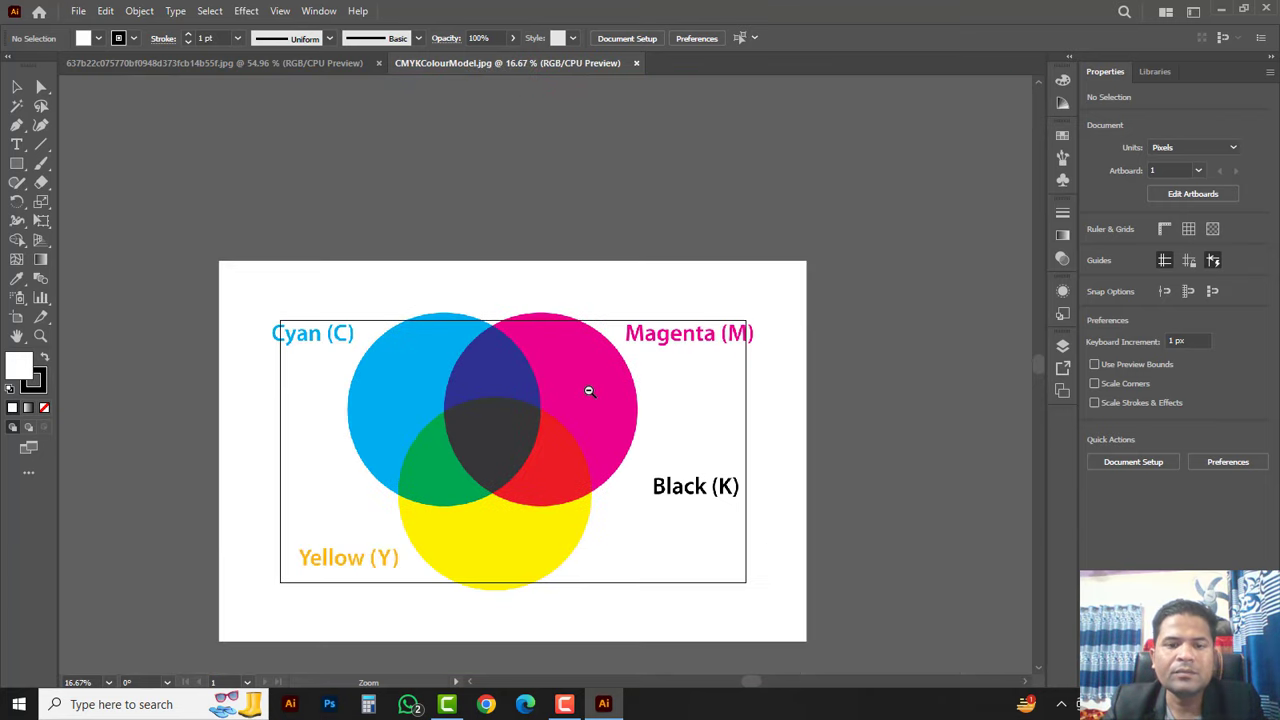
drag(571, 491, 578, 411)
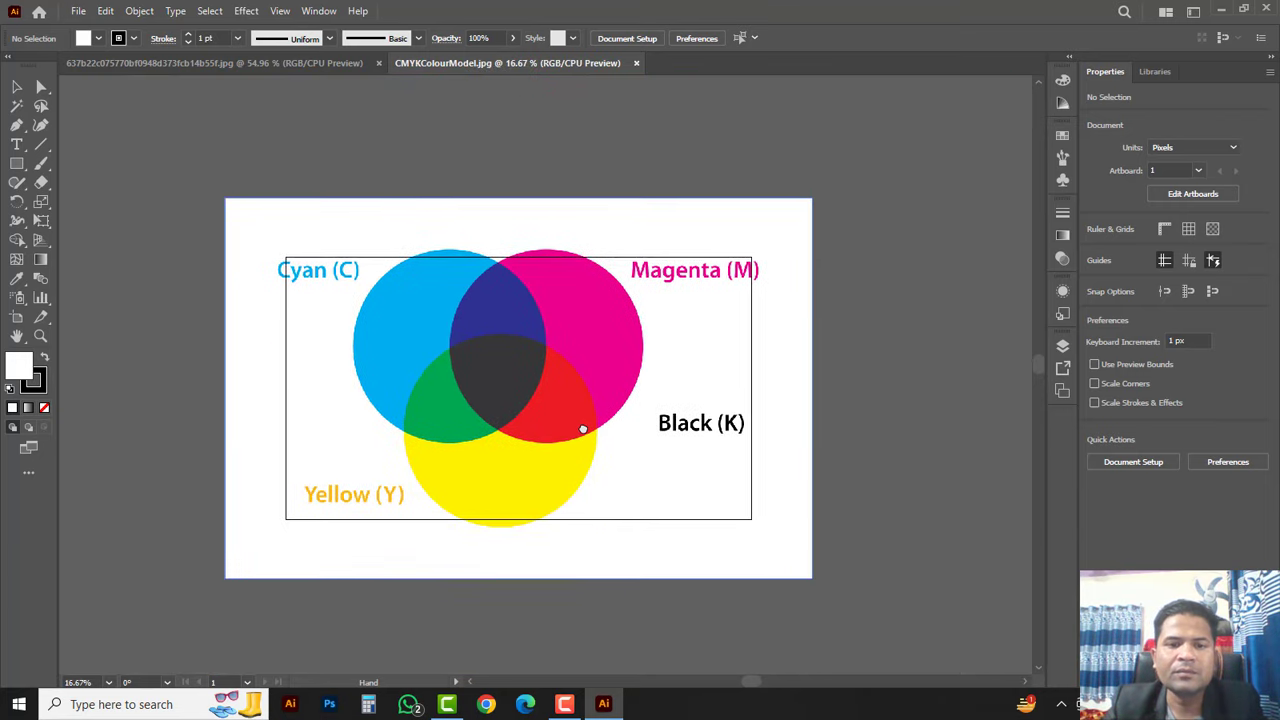
click(18, 320)
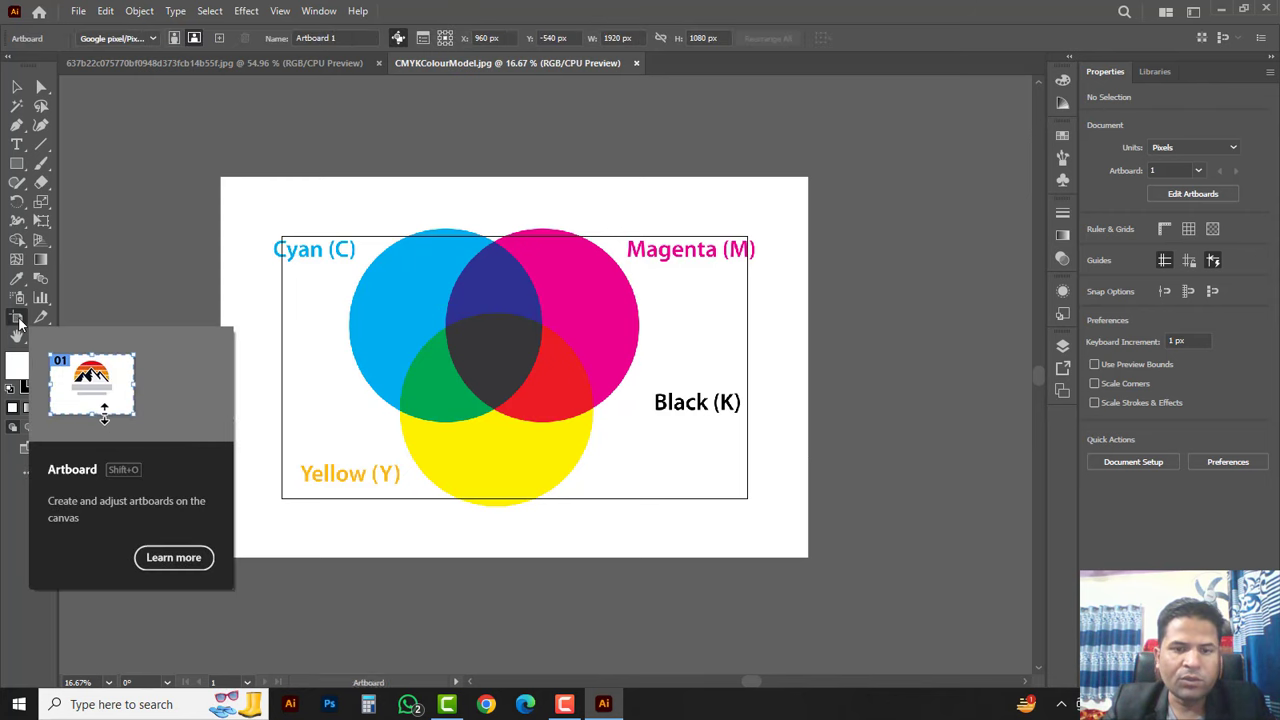
drag(752, 498, 806, 557)
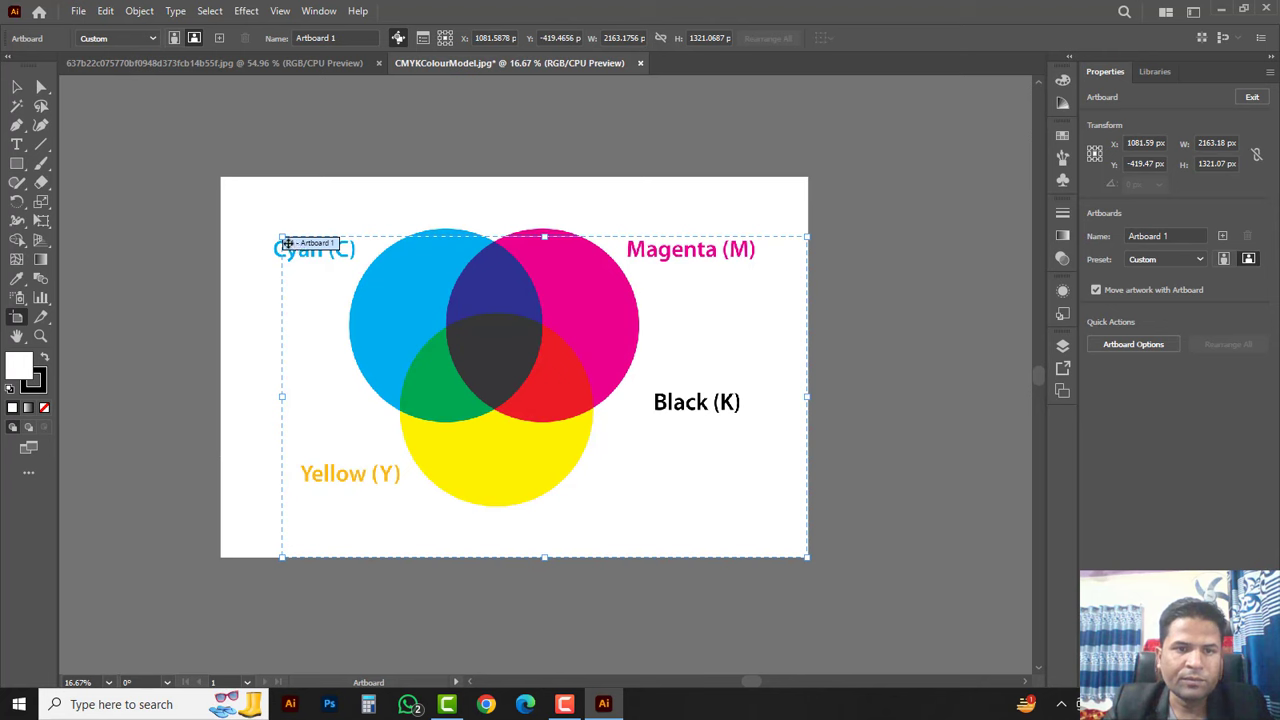
drag(282, 236, 221, 178)
click(15, 89)
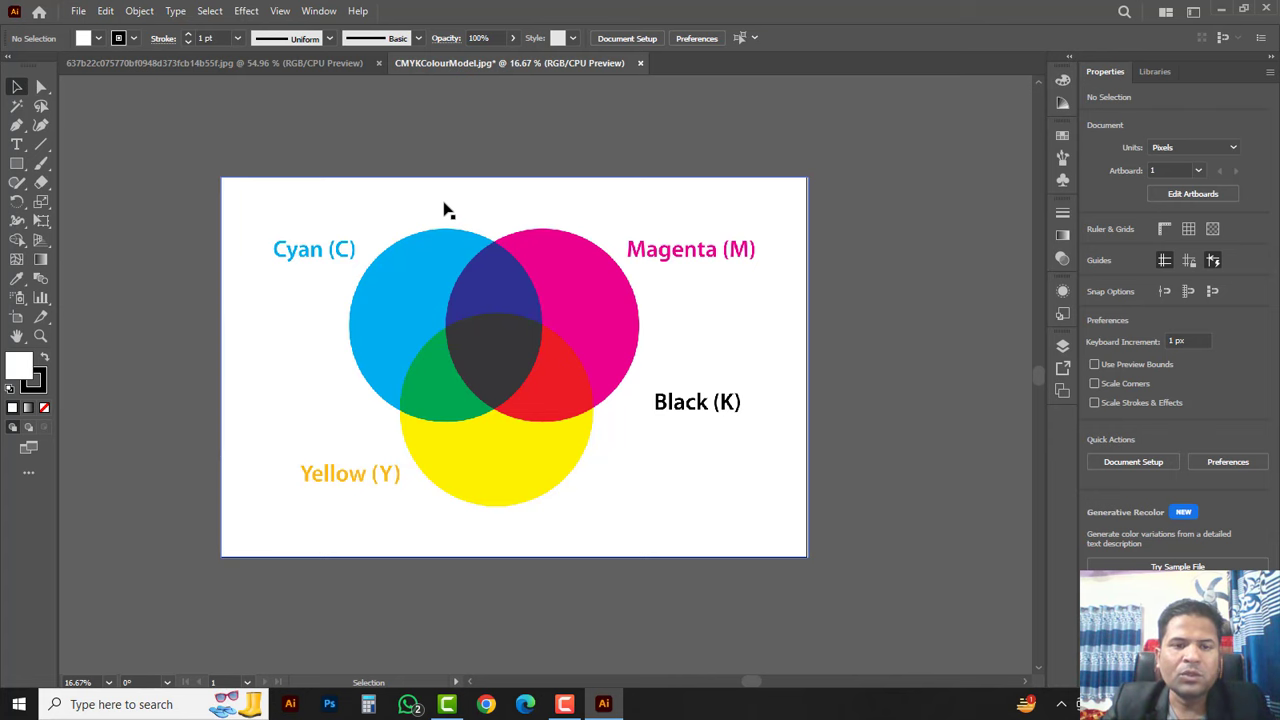
scroll(514, 323, up, 1)
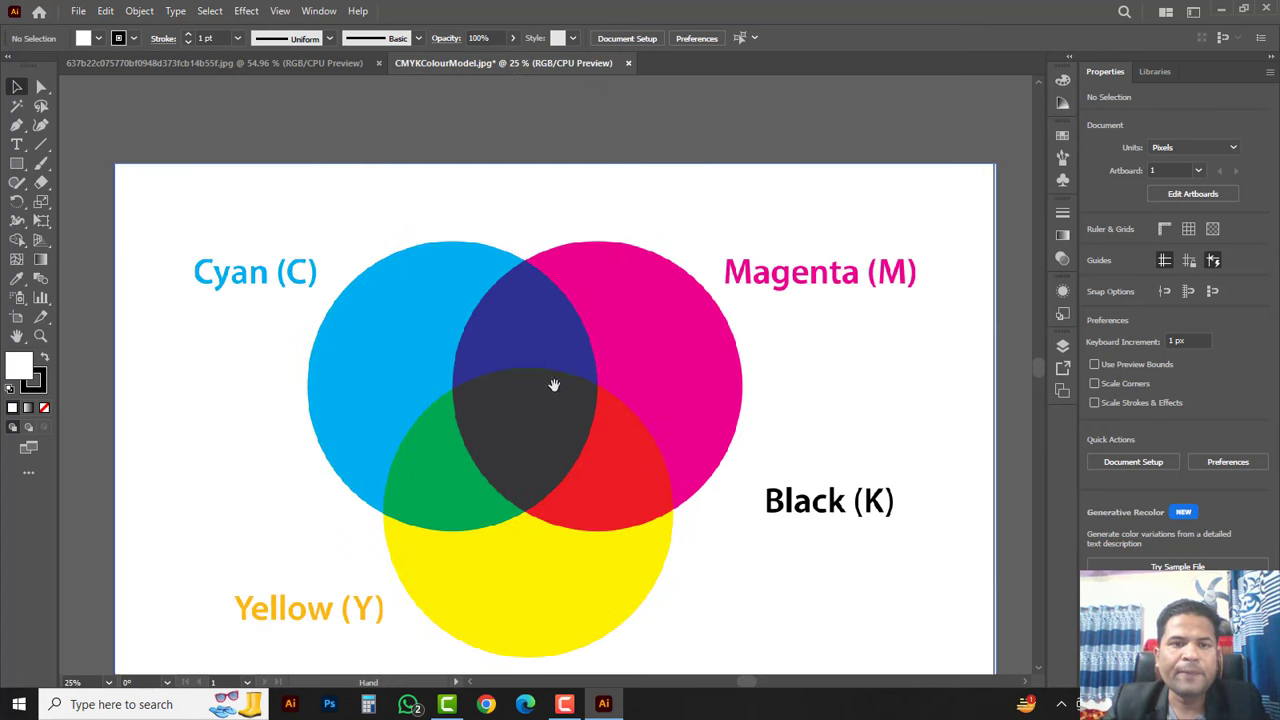
drag(554, 385, 534, 337)
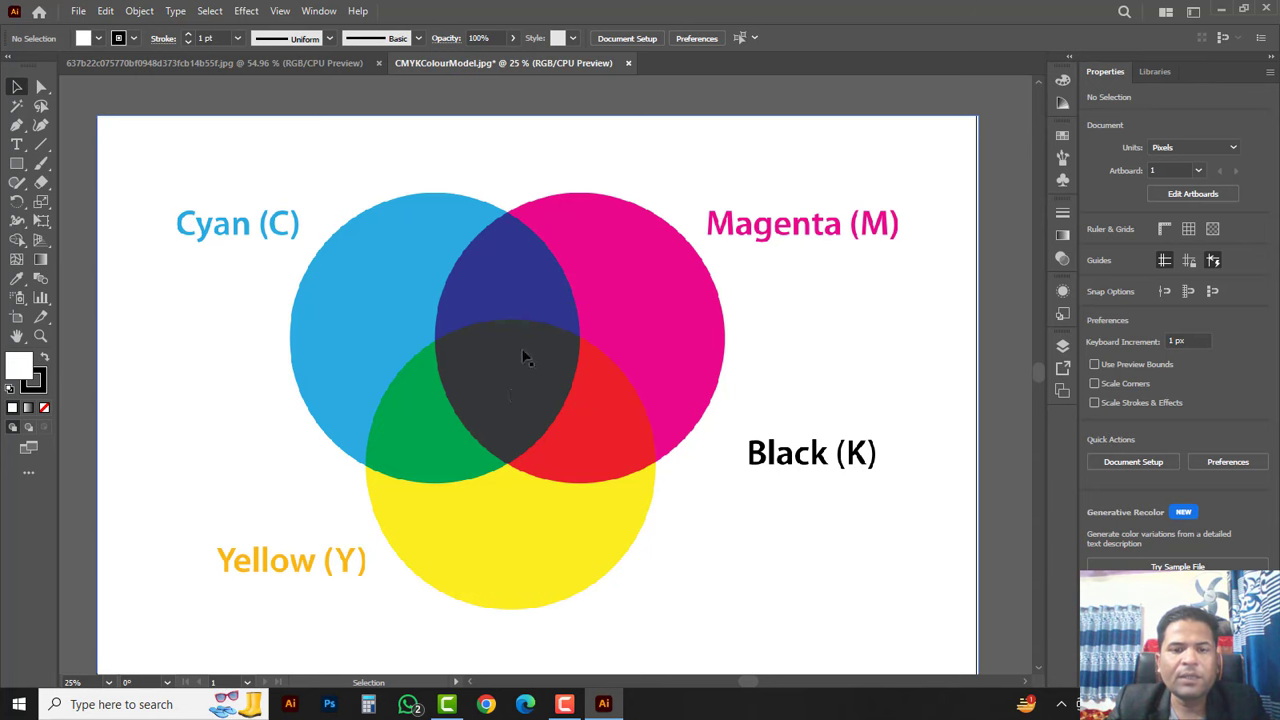
Duplicate the artboard to the right and delete the copied diagram from it.
ctrl+alt+click(580, 455)
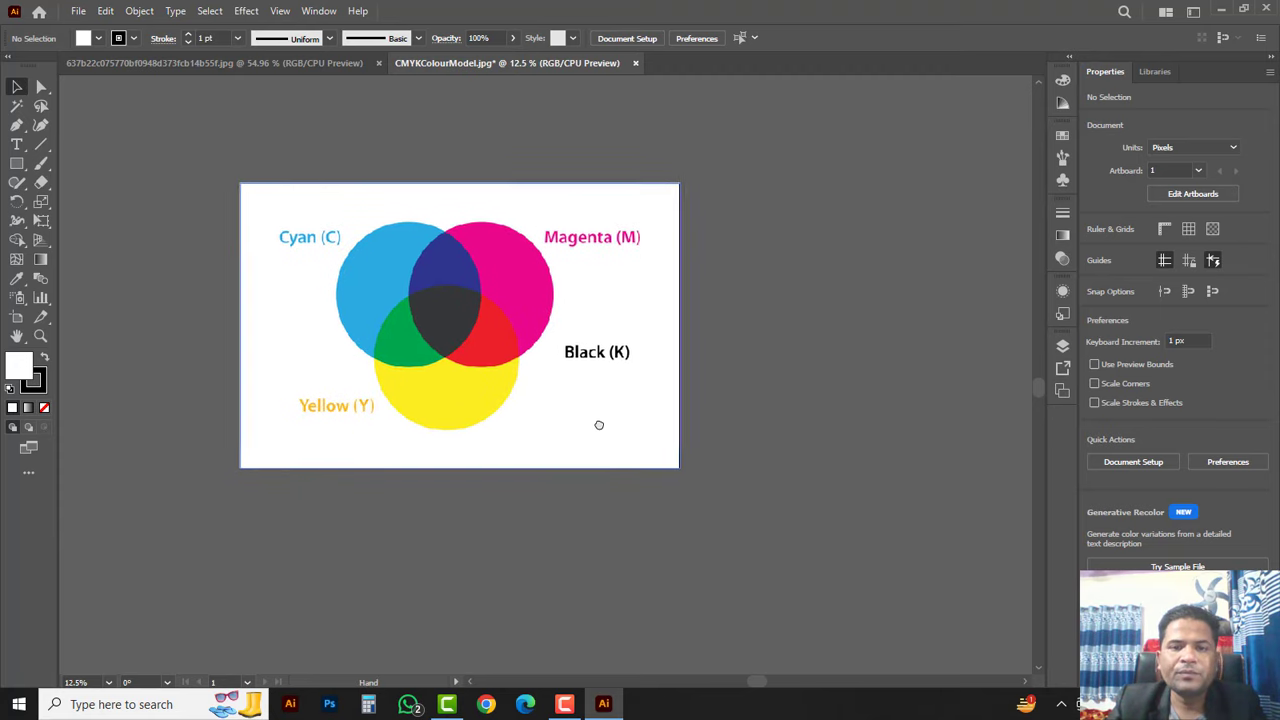
click(18, 318)
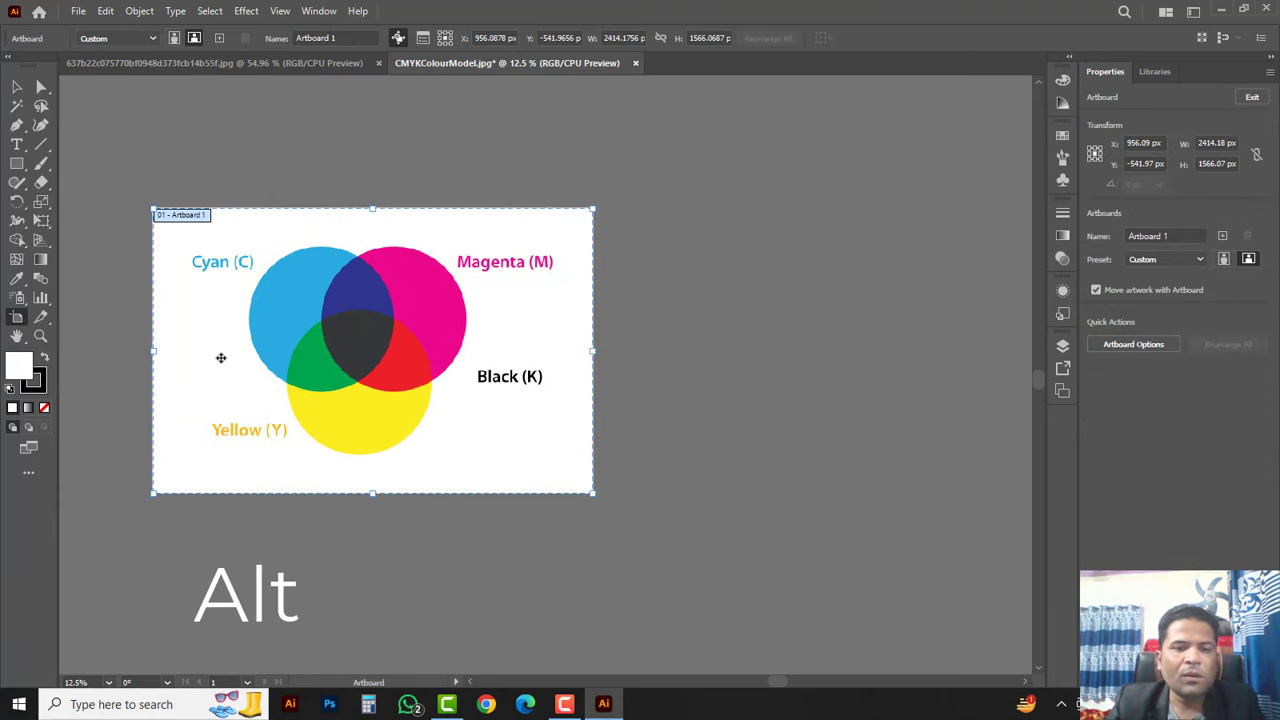
drag(222, 358, 677, 357)
click(17, 87)
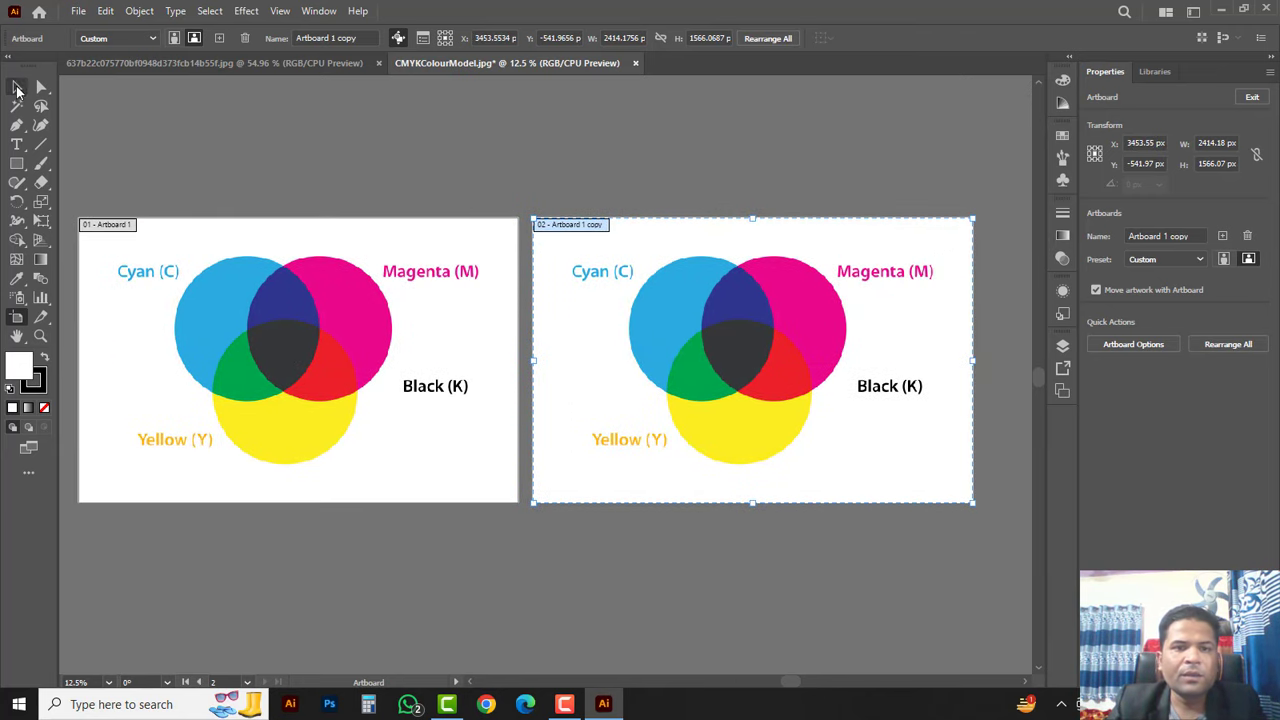
drag(725, 295, 702, 368)
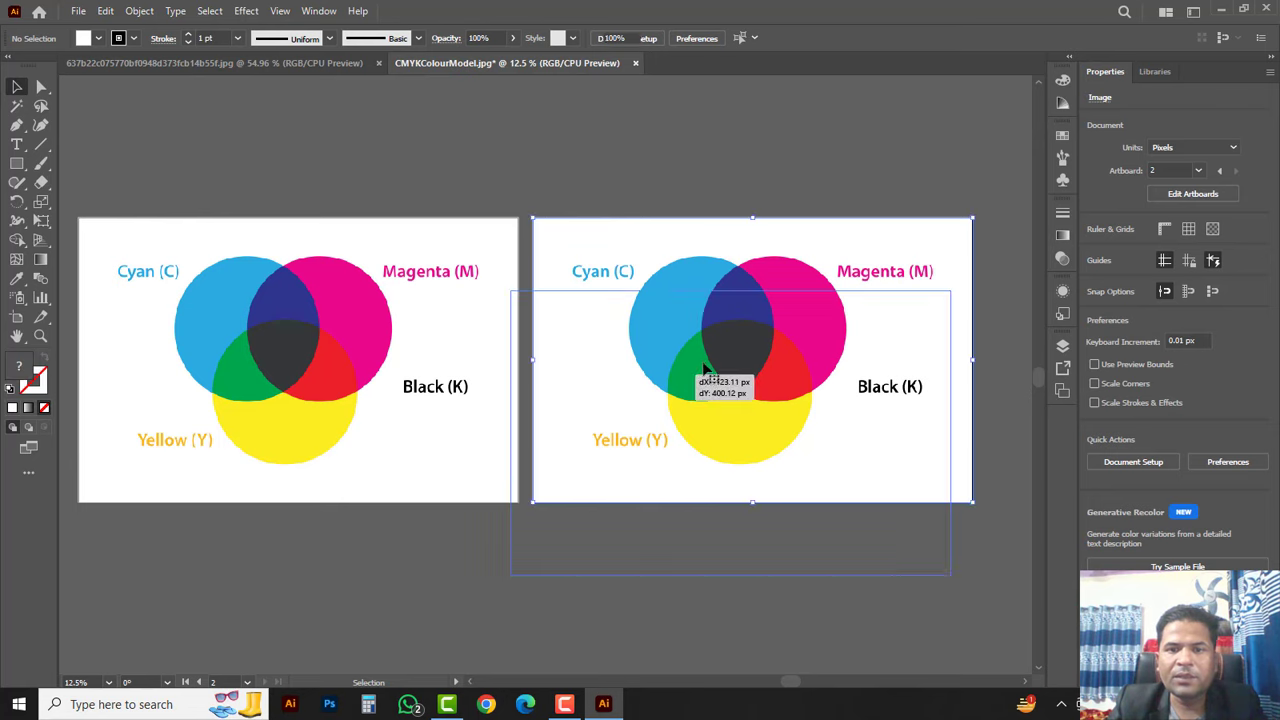
key(Delete)
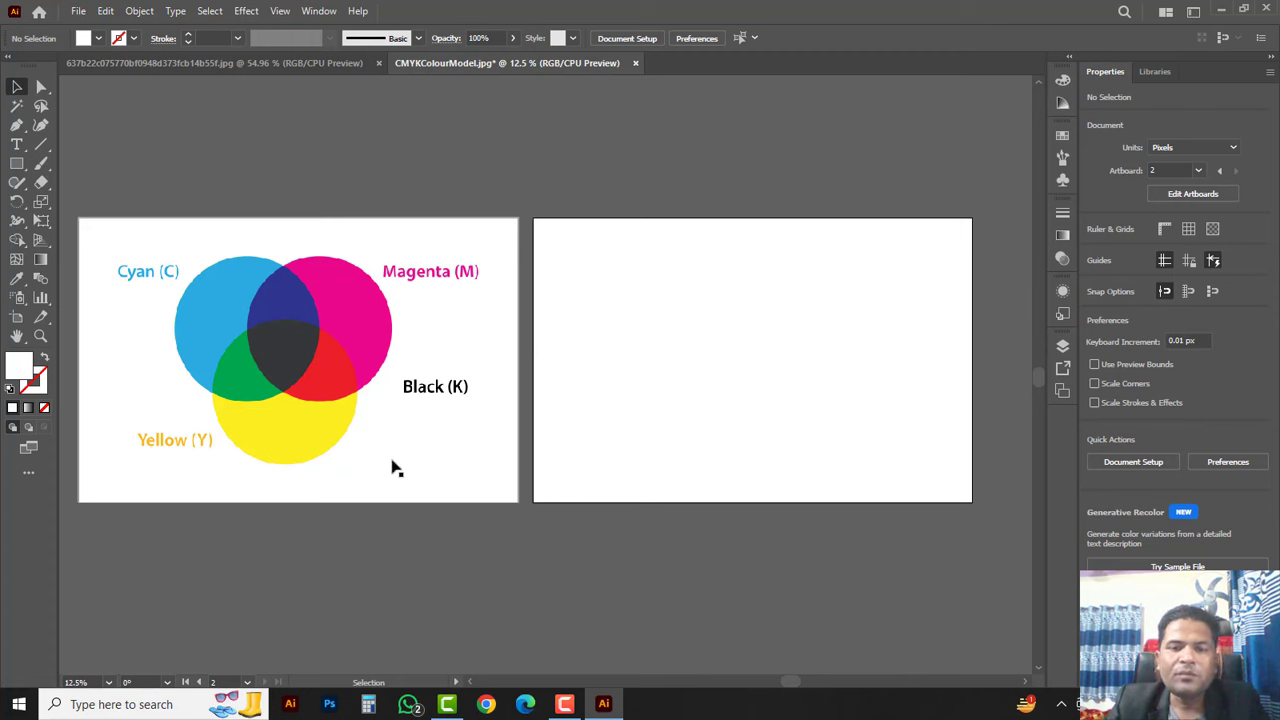
Set CMYK document colour mode and dock the Color panel showing C, M, Y, K sliders.
click(78, 12)
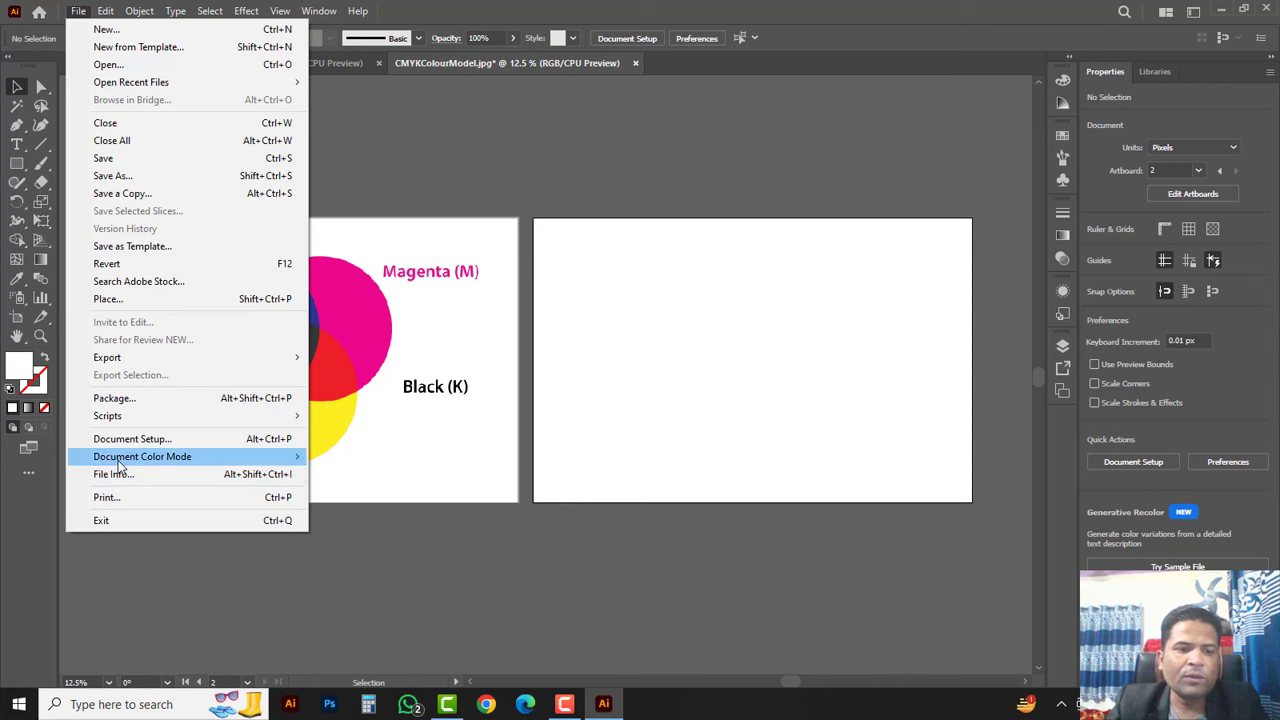
mouse_move(142, 456)
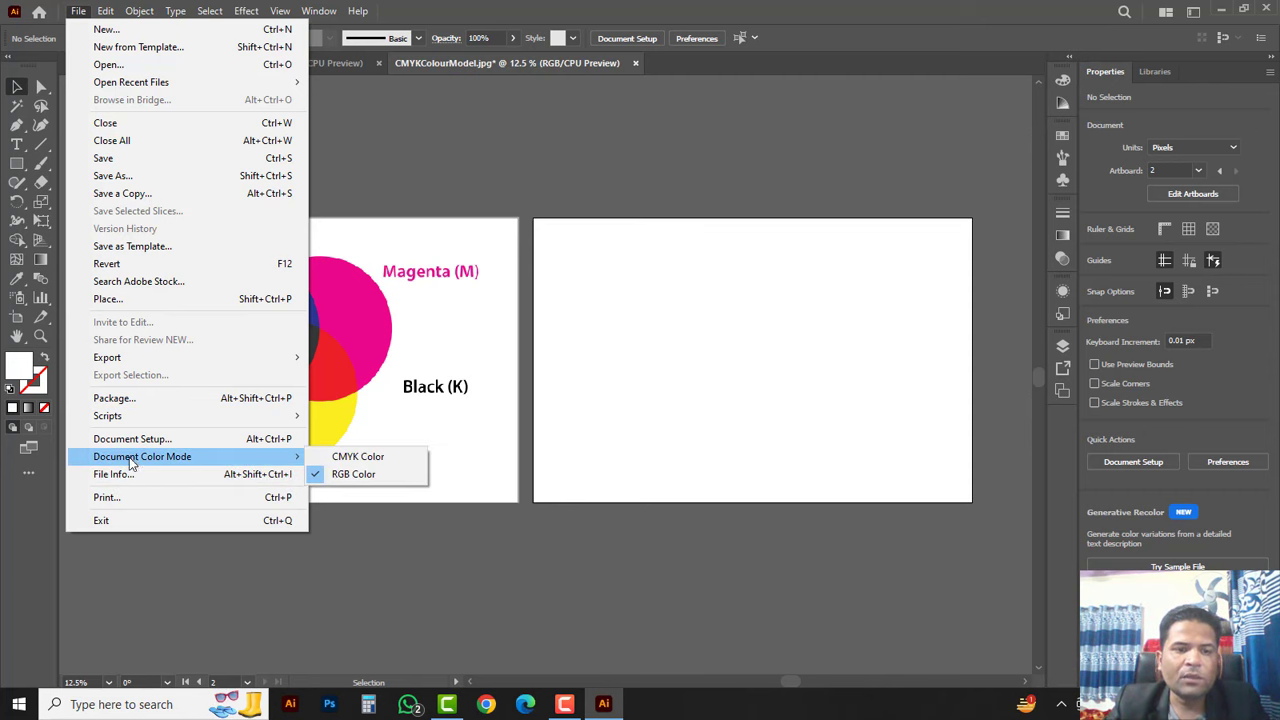
click(357, 456)
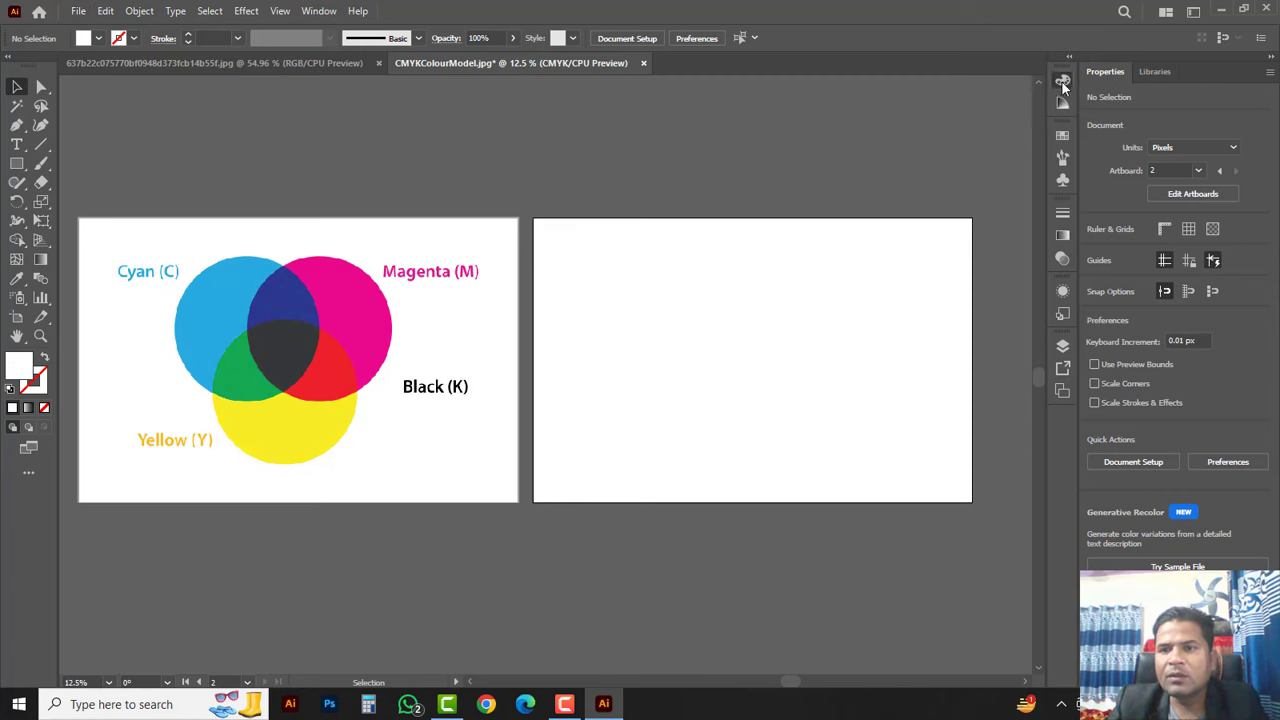
click(1062, 80)
drag(877, 72, 711, 108)
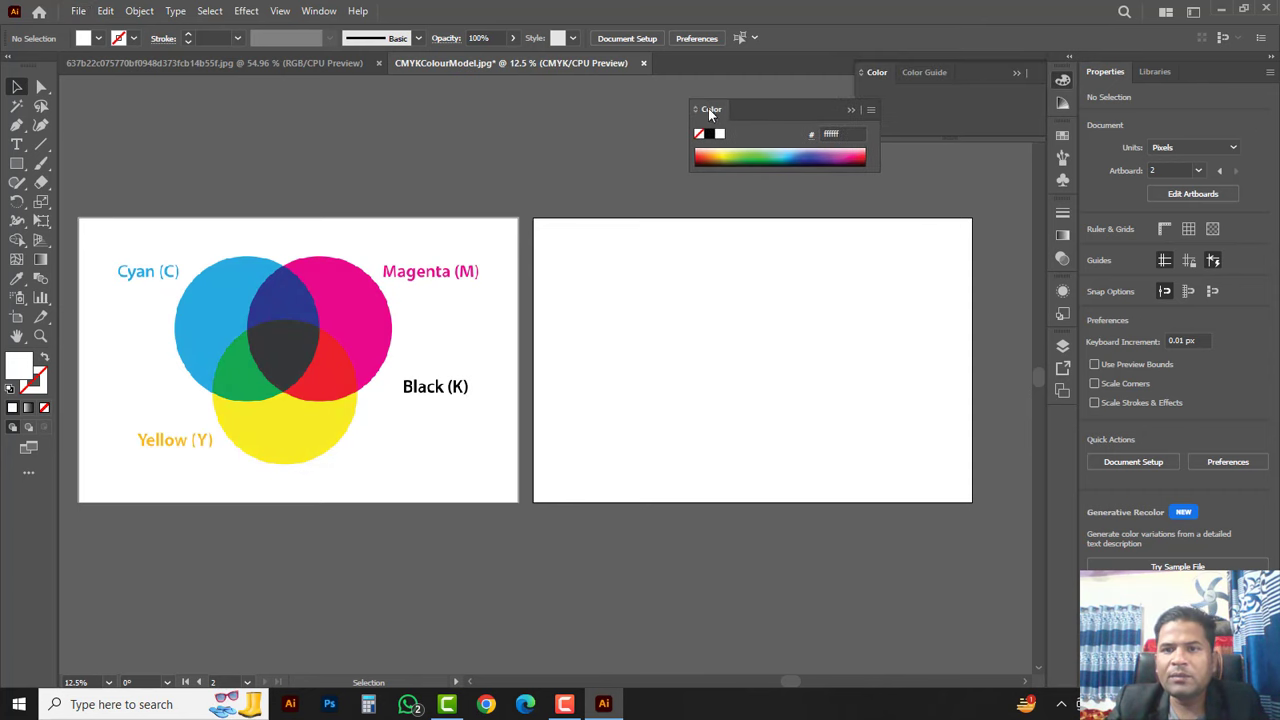
click(1024, 73)
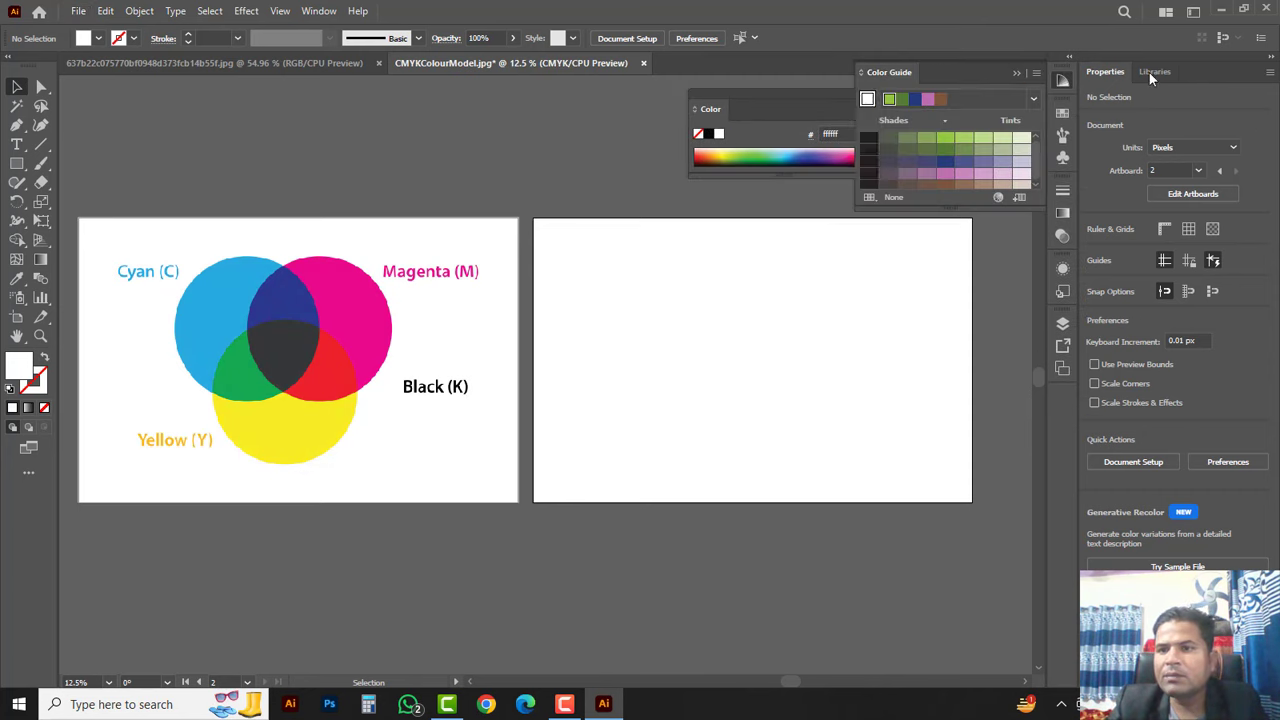
click(1271, 58)
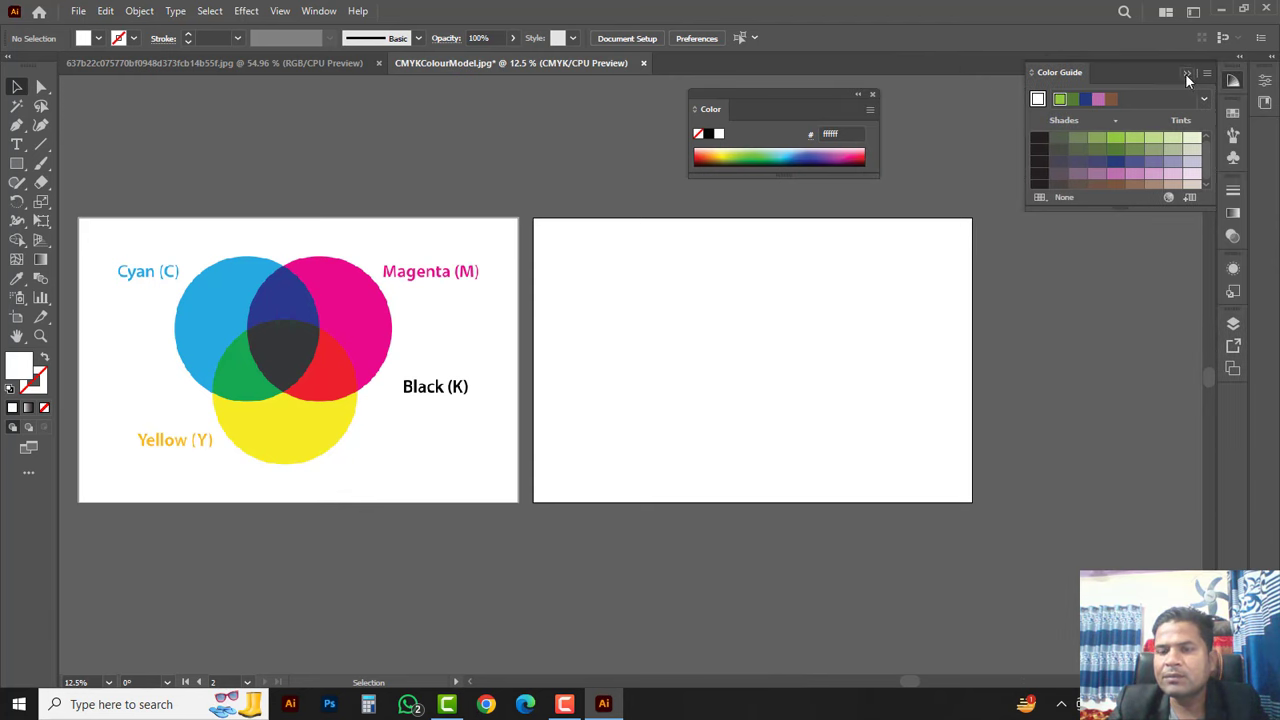
click(1186, 73)
click(870, 110)
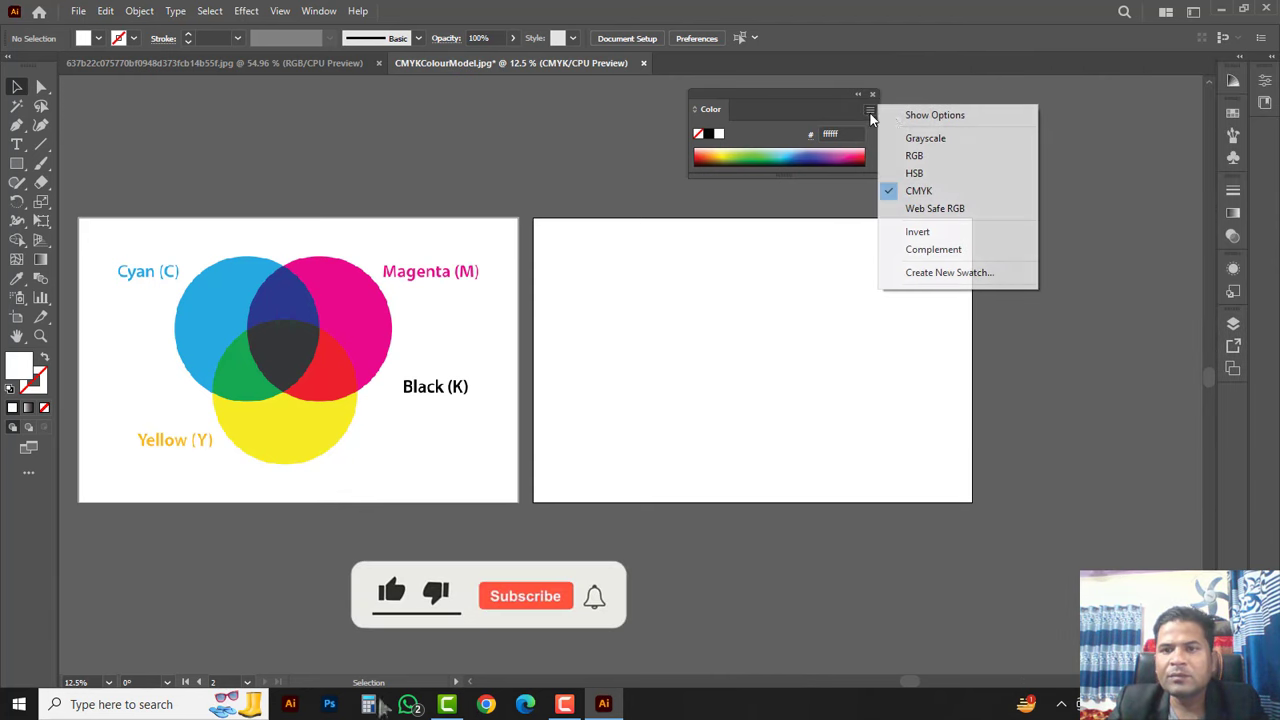
click(922, 114)
drag(797, 93, 885, 105)
drag(1010, 126, 1097, 119)
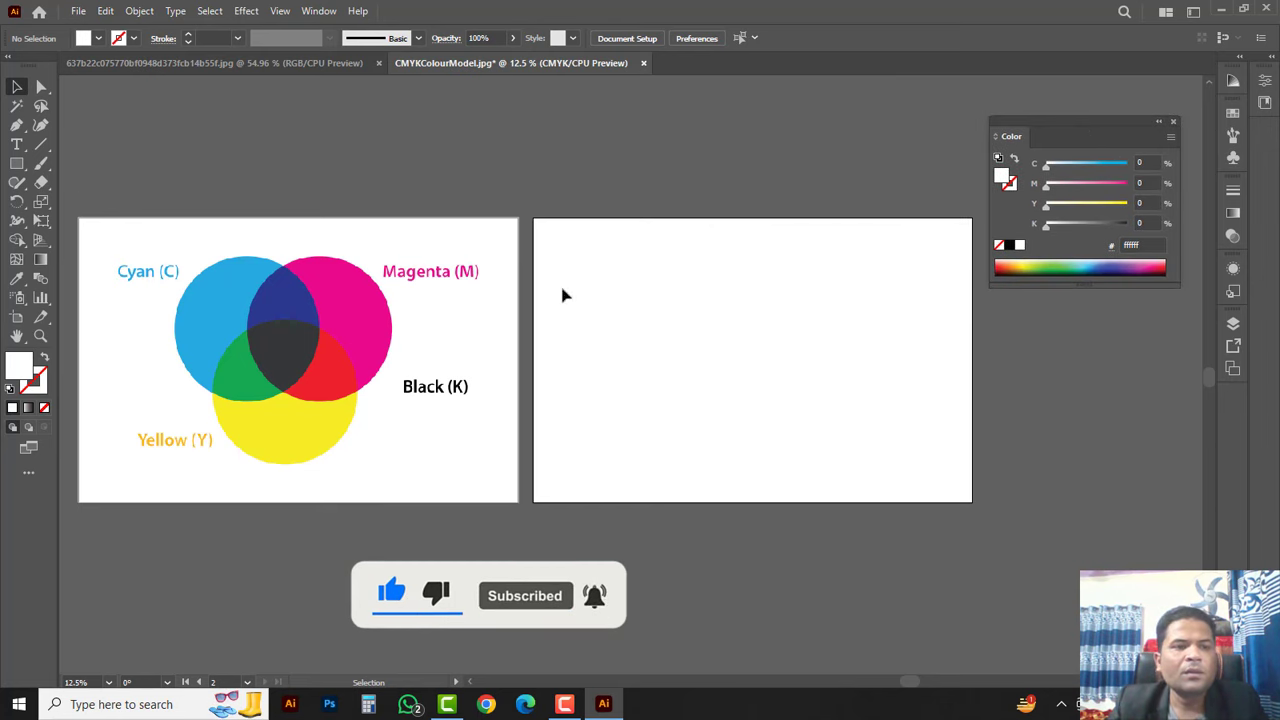
Draw a circle on the blank right artboard and fill it with 100% cyan.
click(17, 163)
right_click(22, 166)
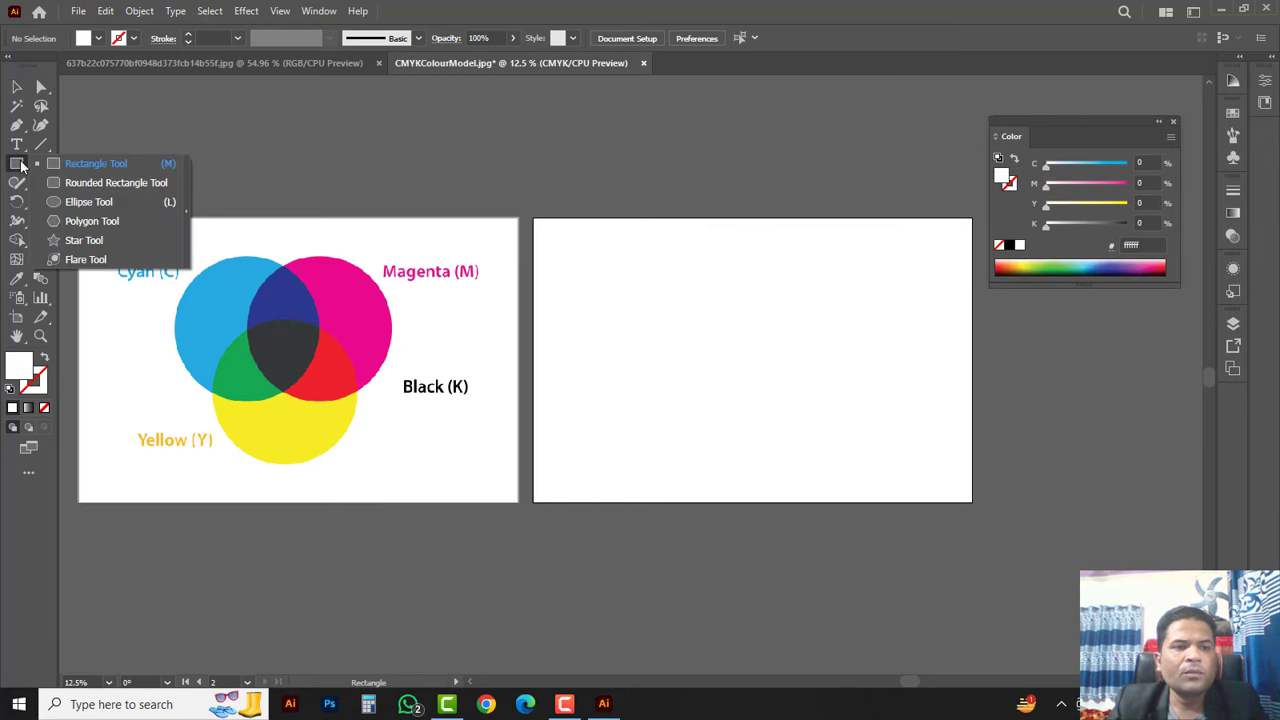
click(89, 202)
drag(640, 322, 697, 385)
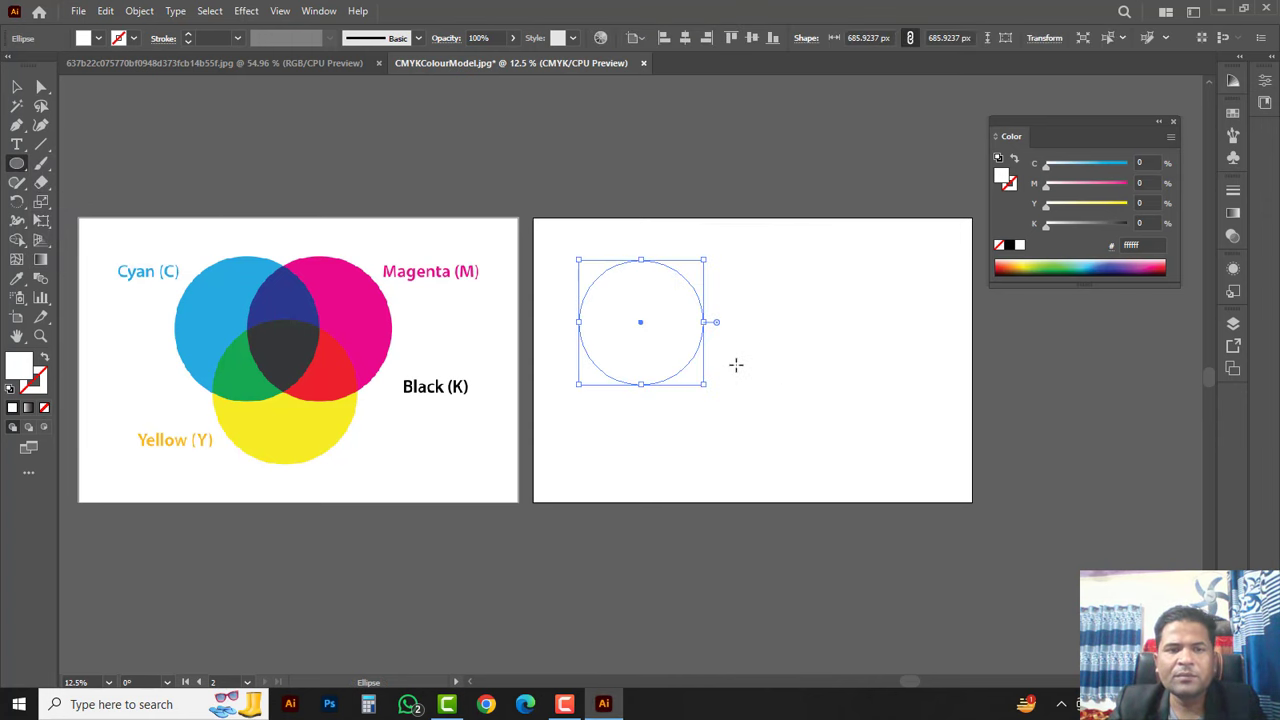
key(v)
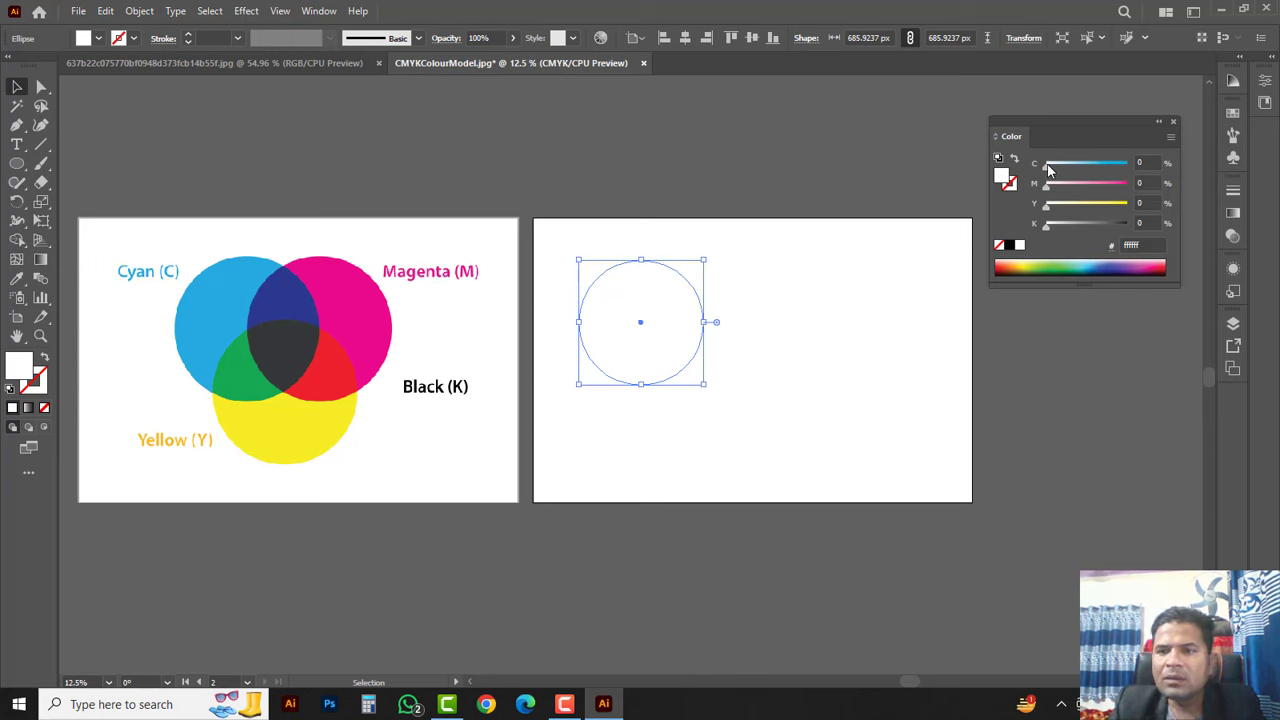
drag(1046, 164, 1146, 167)
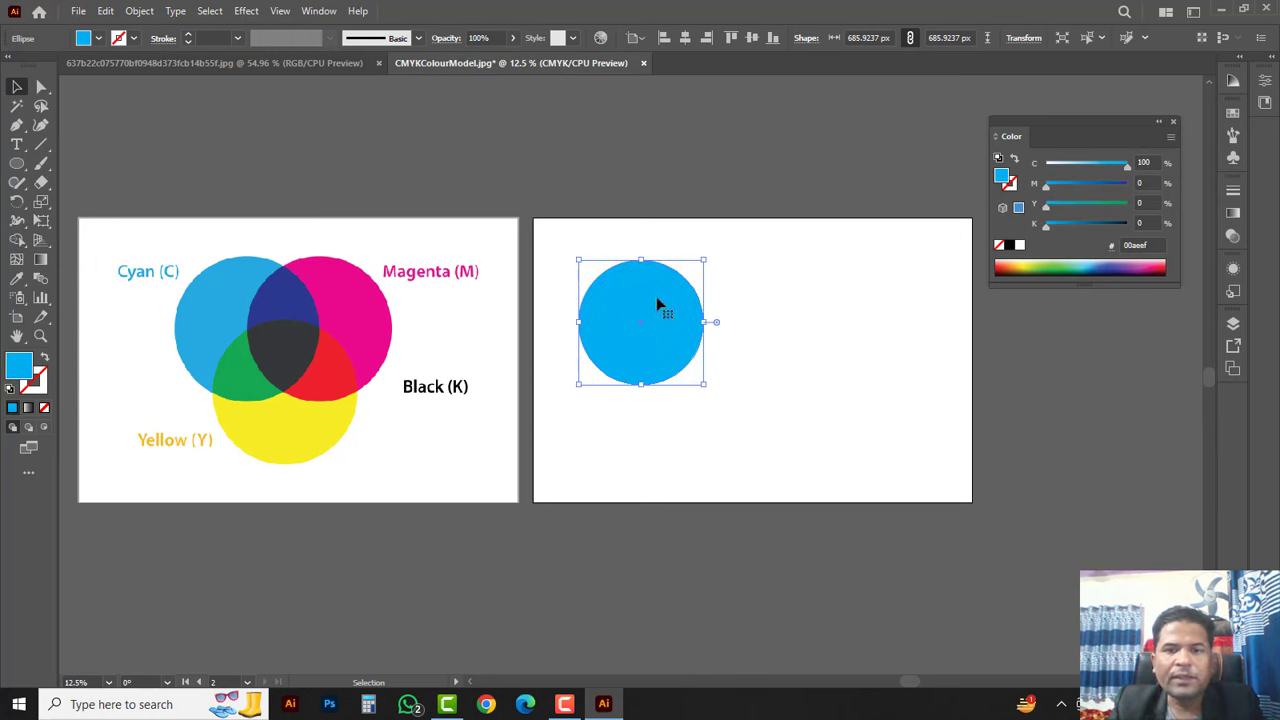
Add overlapping 100% magenta and 100% yellow copies, then select all three circles.
drag(665, 320, 726, 331)
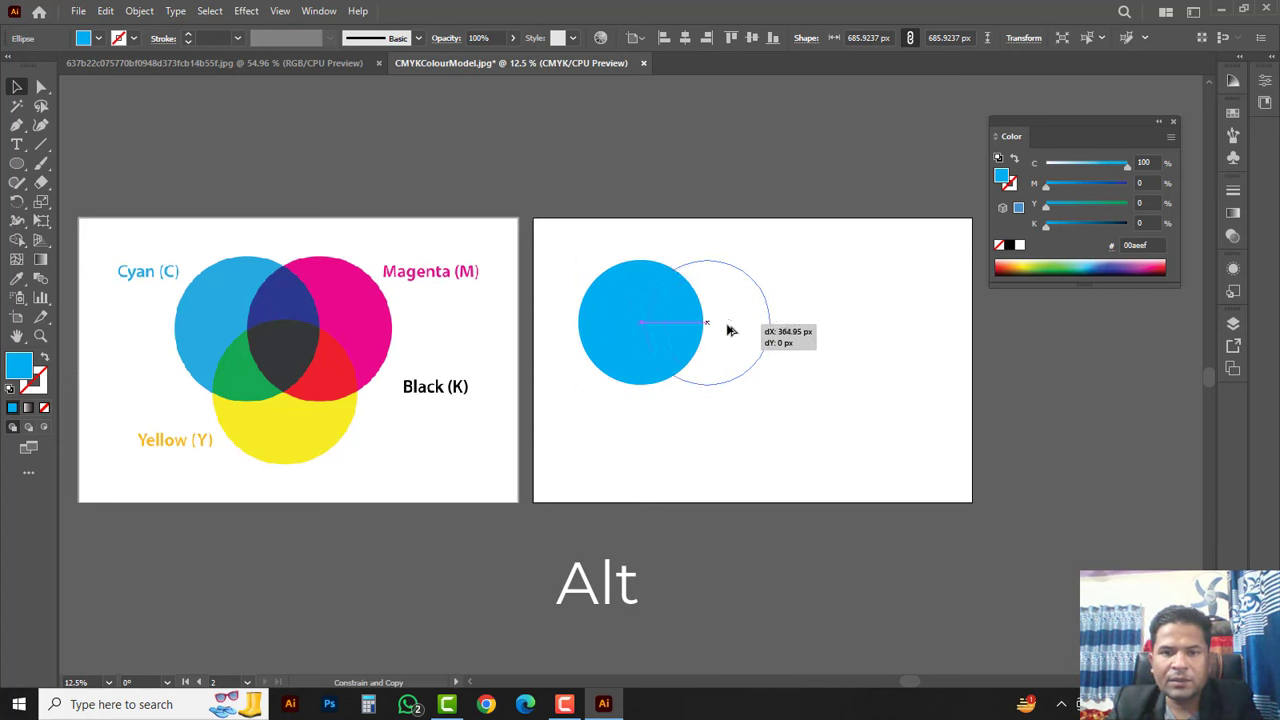
drag(726, 331, 726, 328)
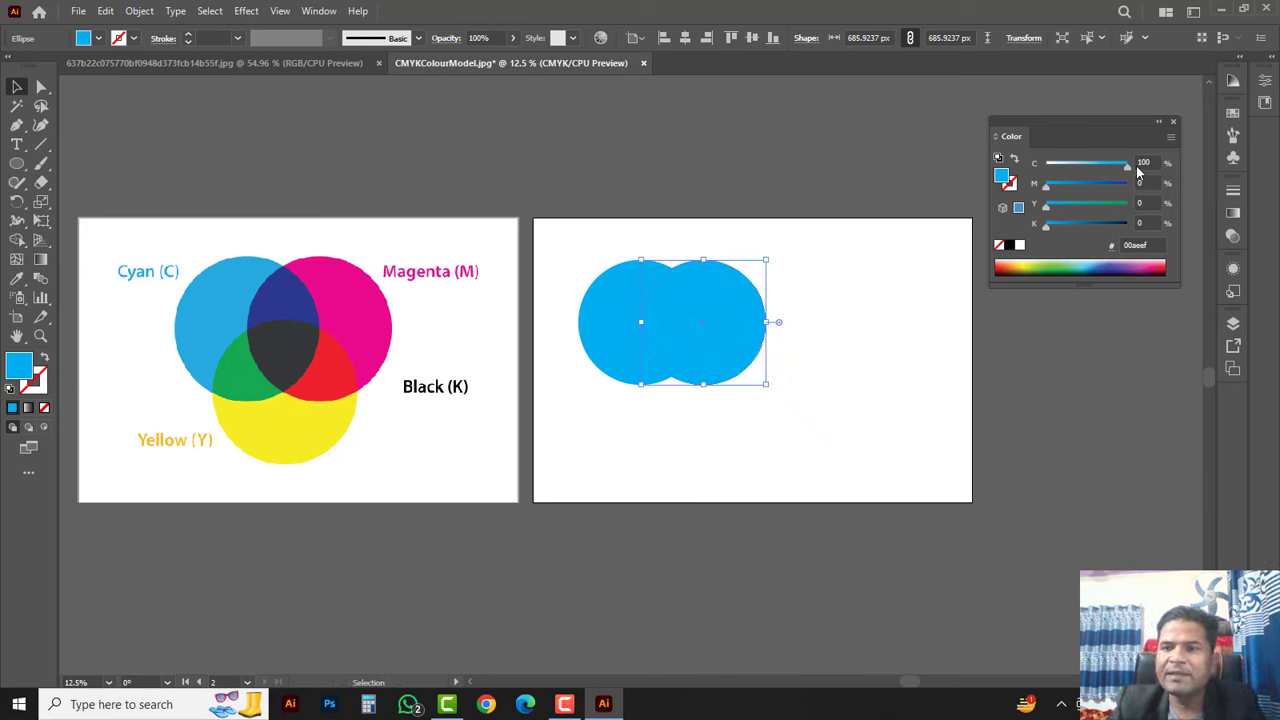
mouse_move(1123, 165)
mouse_down()
mouse_move(1046, 163)
mouse_move(1128, 184)
mouse_up()
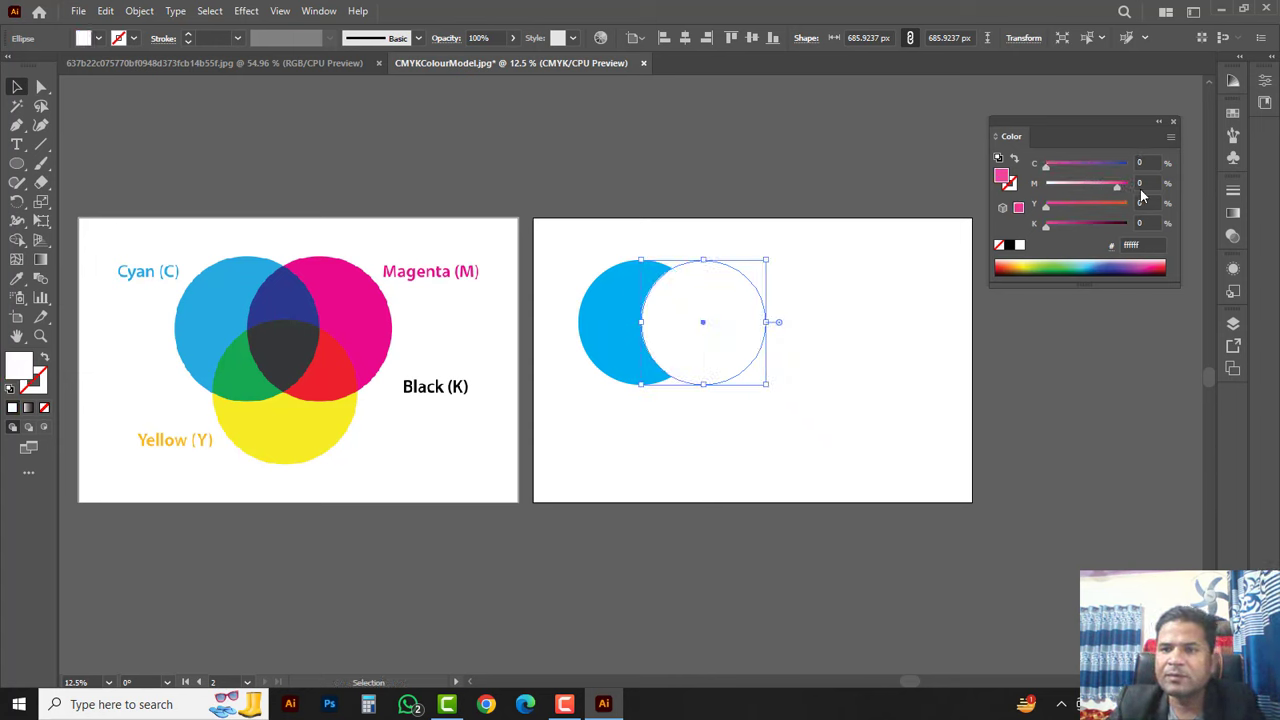
key(alt)
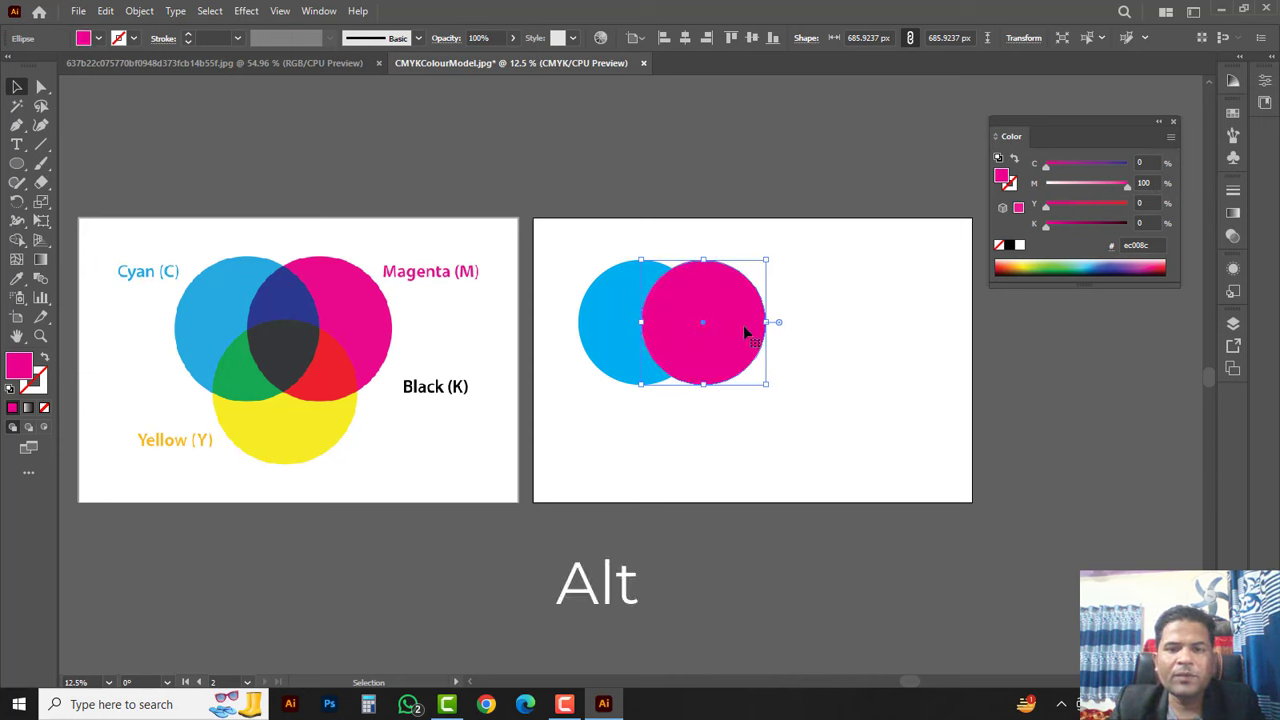
drag(745, 330, 703, 378)
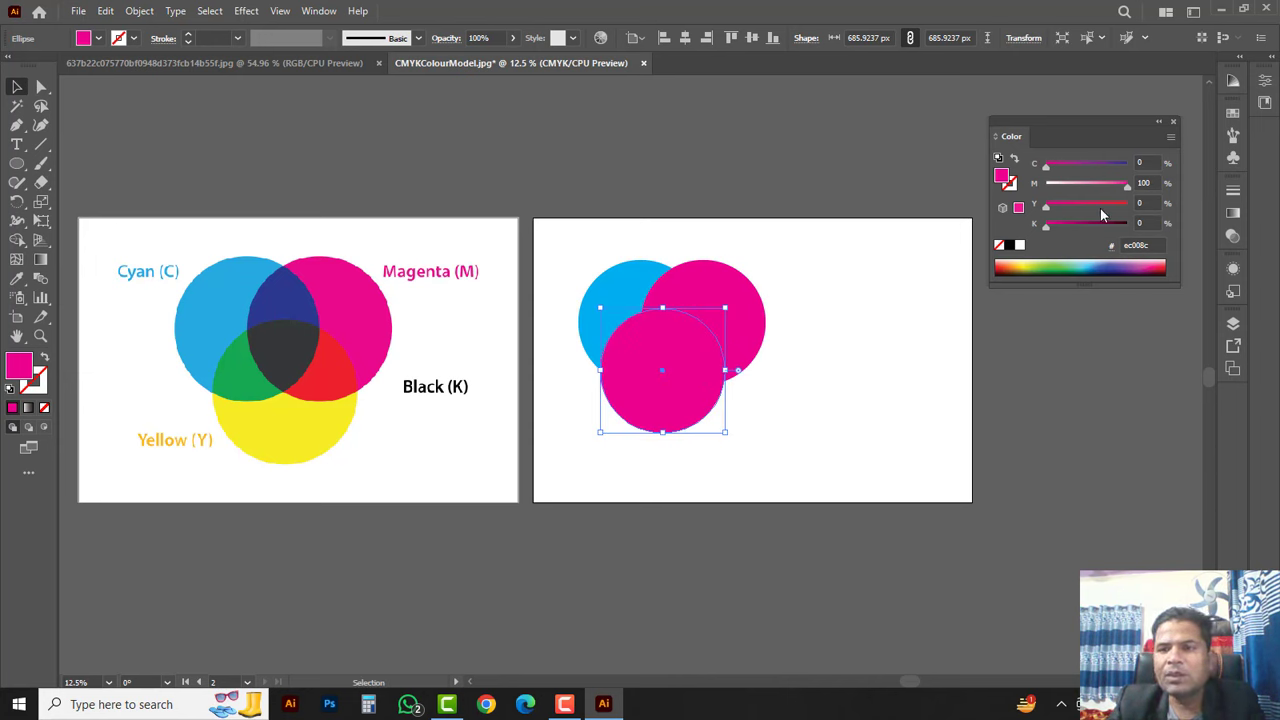
mouse_move(1126, 188)
mouse_down()
mouse_move(1050, 206)
mouse_move(1141, 206)
mouse_up()
click(848, 351)
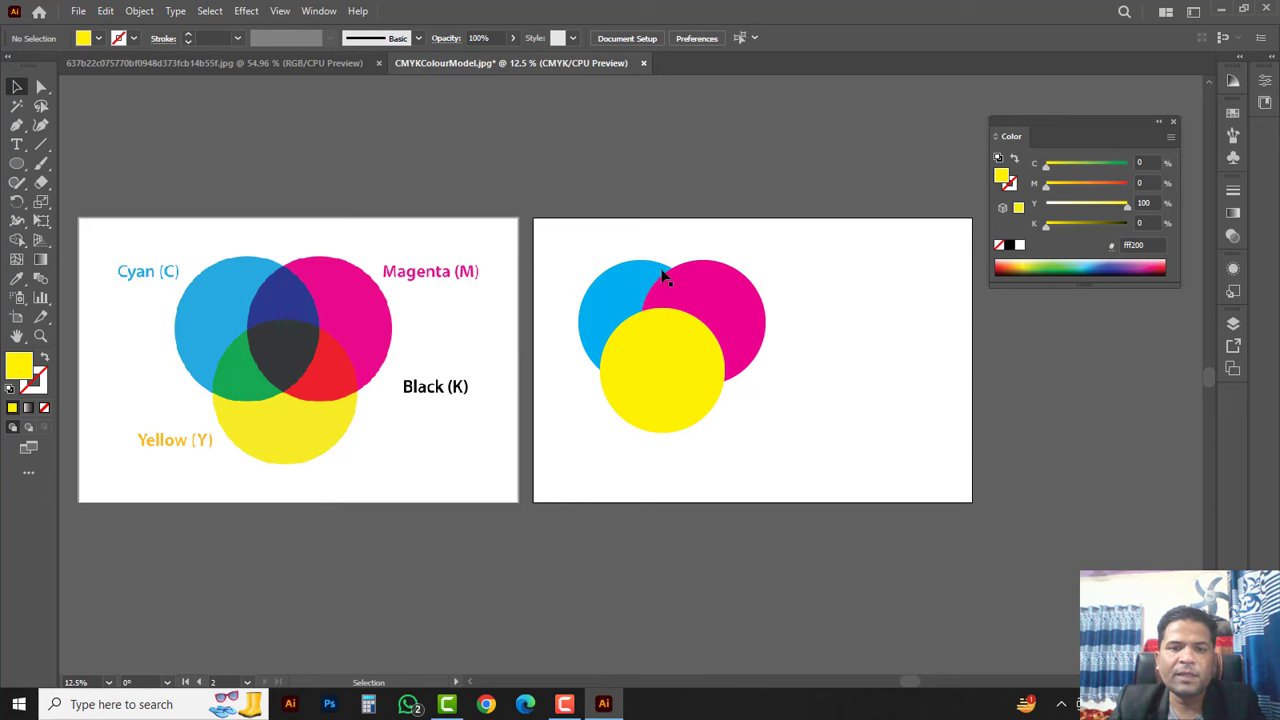
mouse_move(562, 242)
mouse_down()
mouse_move(780, 408)
mouse_move(810, 472)
mouse_up()
Enlarge the three circles and set their Transparency blending mode to Multiply.
drag(692, 377, 714, 371)
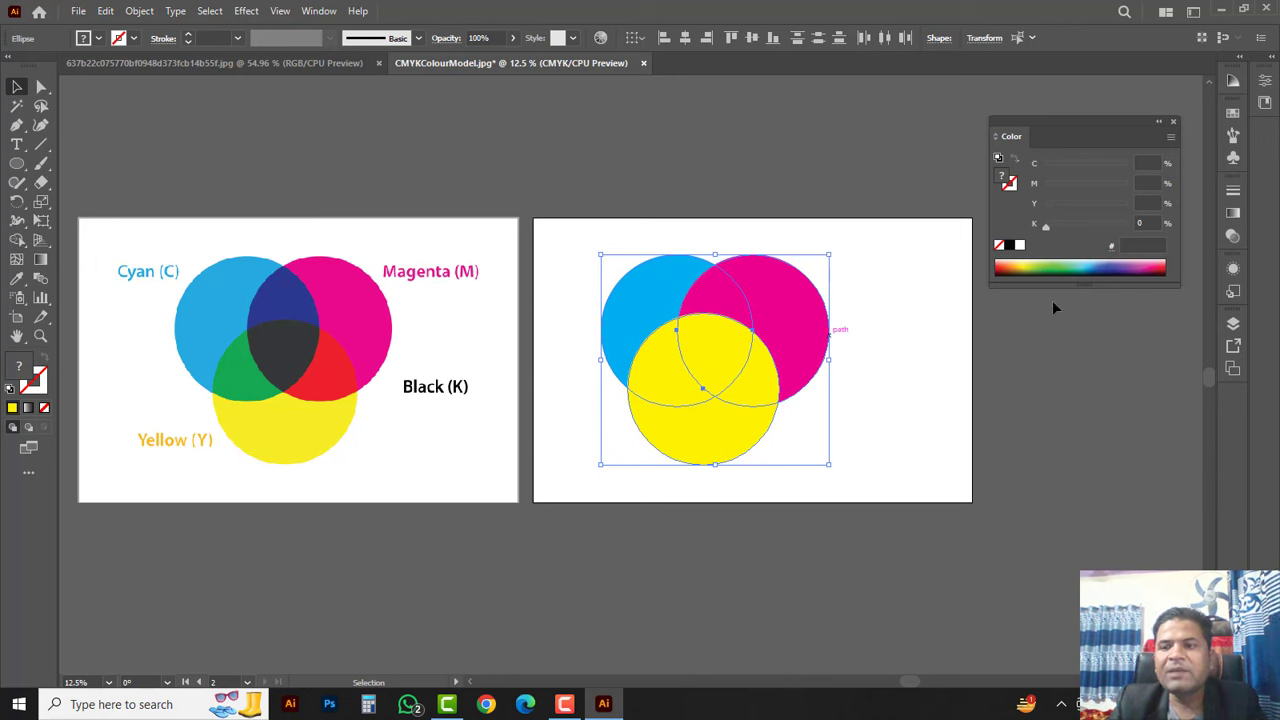
click(1232, 192)
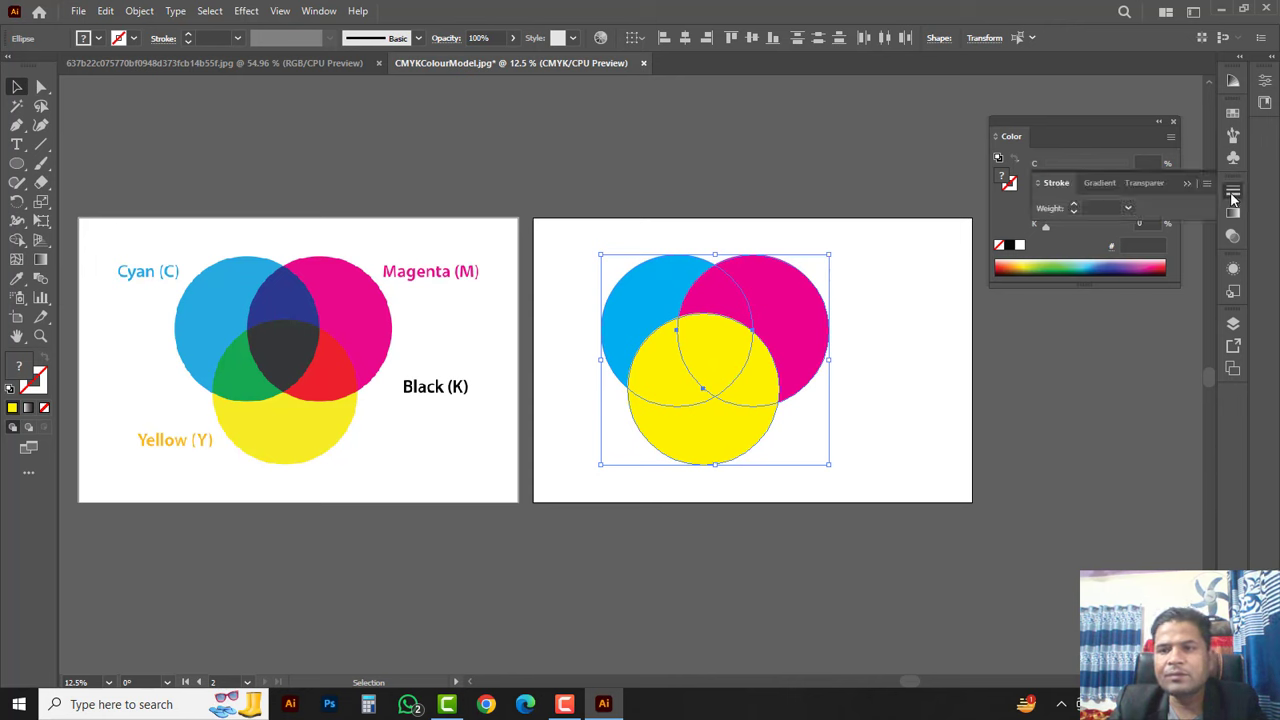
click(1139, 185)
click(1101, 210)
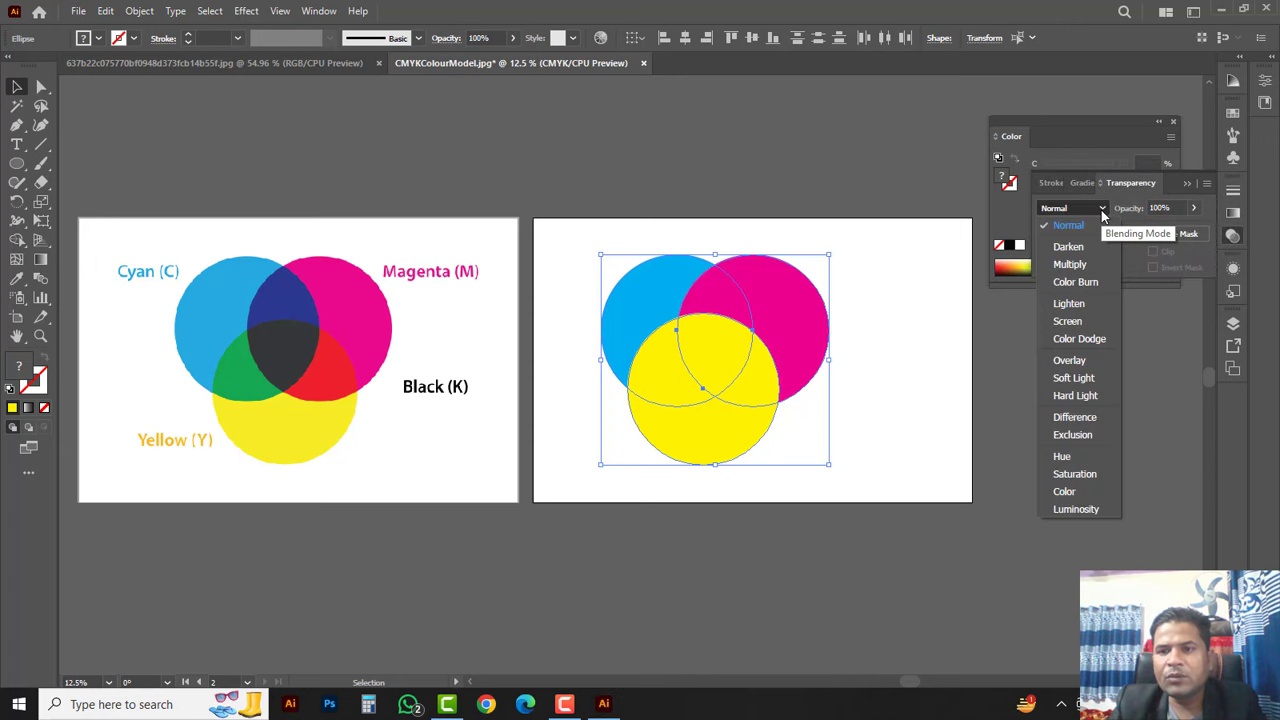
click(1070, 265)
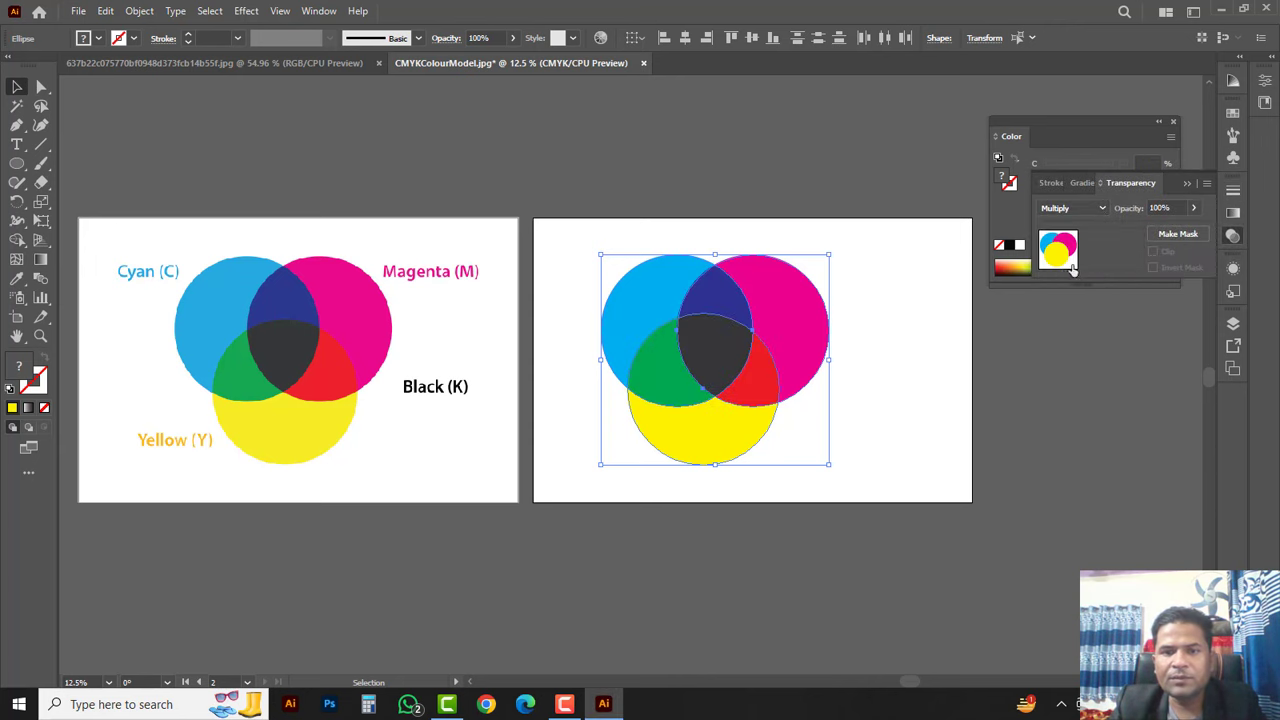
click(871, 380)
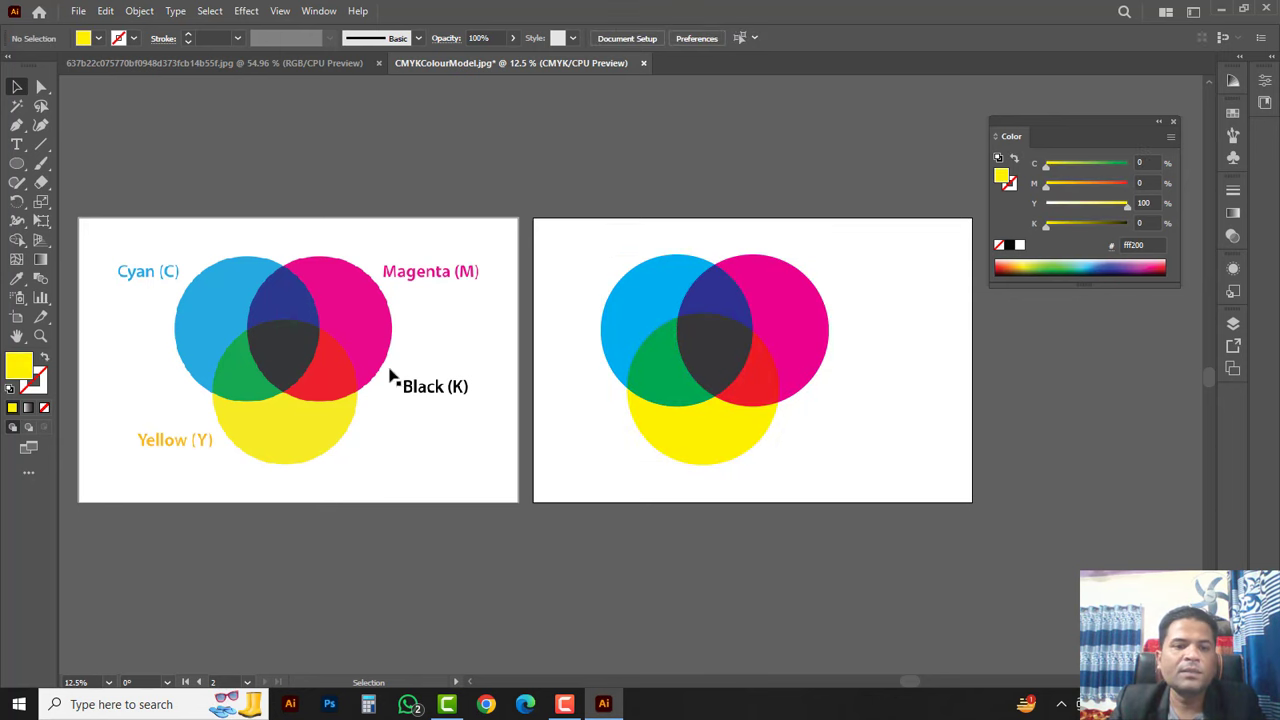
scroll(849, 449, up, 2)
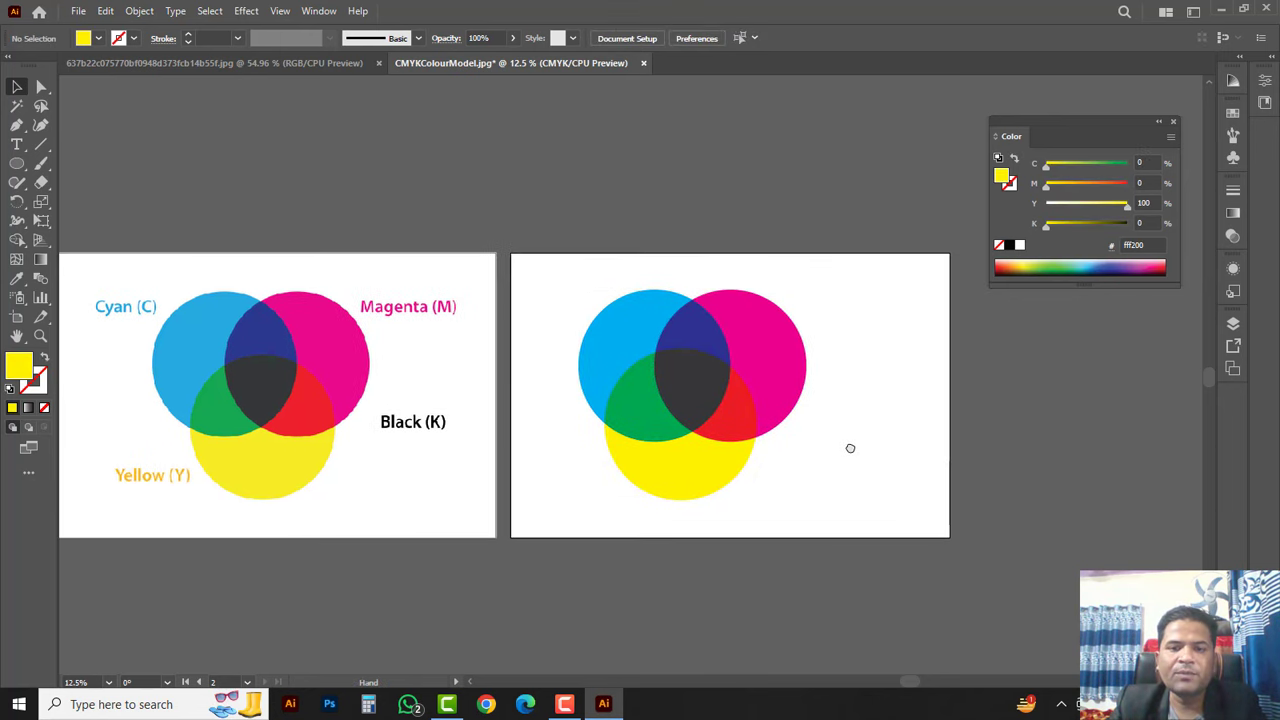
scroll(834, 531, up, 1)
Move the cyan circle to the upper left and slide magenta onto it.
mouse_move(826, 527)
mouse_down()
mouse_move(622, 376)
mouse_move(708, 471)
mouse_up()
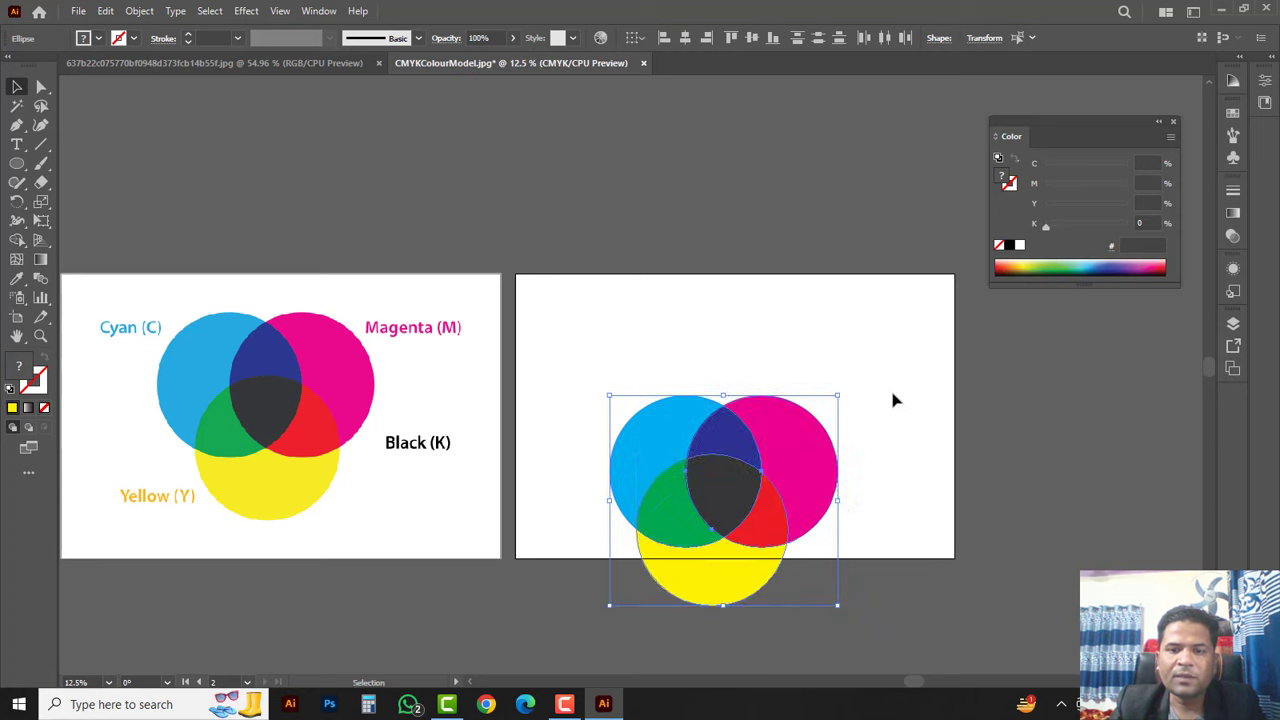
click(891, 400)
drag(616, 398, 566, 275)
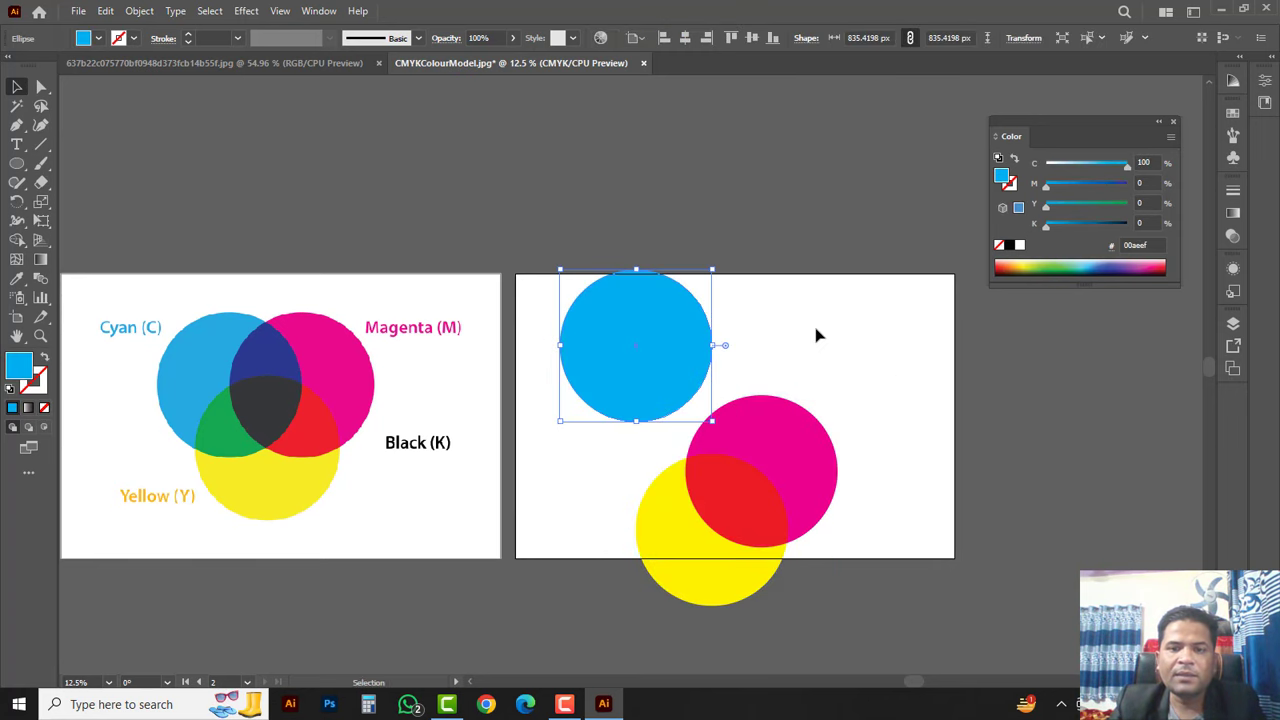
click(817, 334)
drag(811, 446, 760, 325)
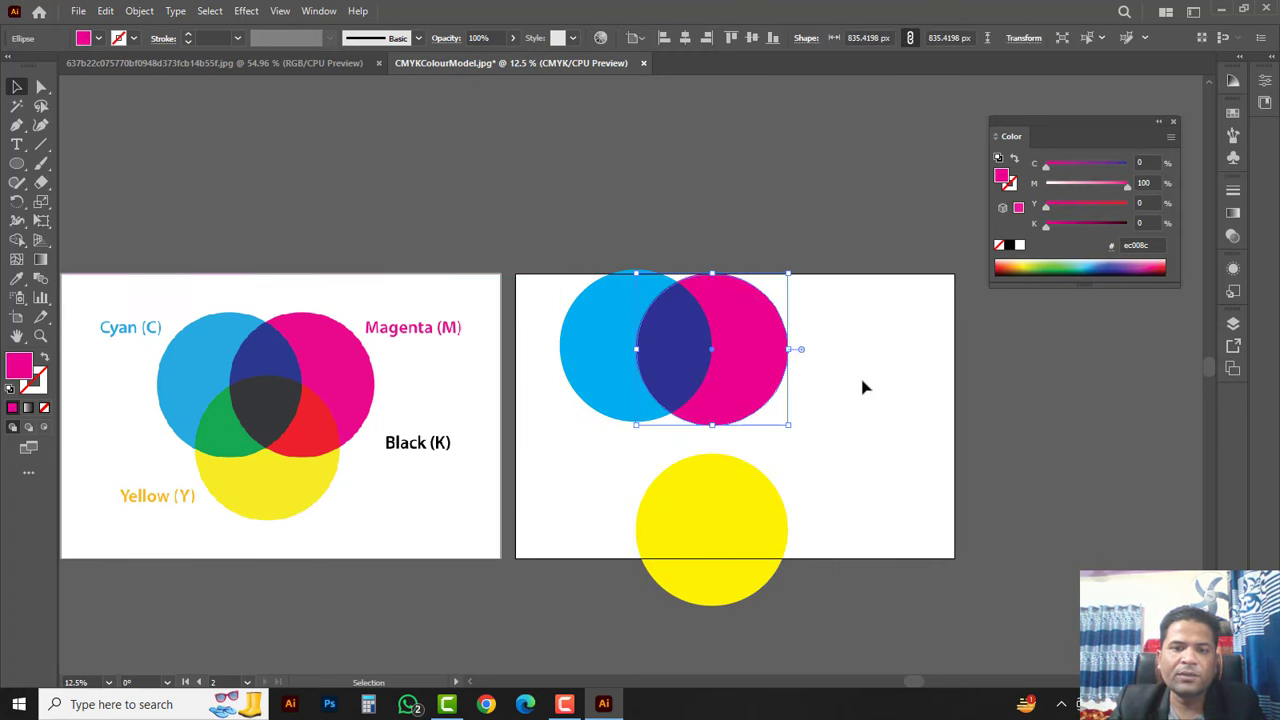
click(886, 407)
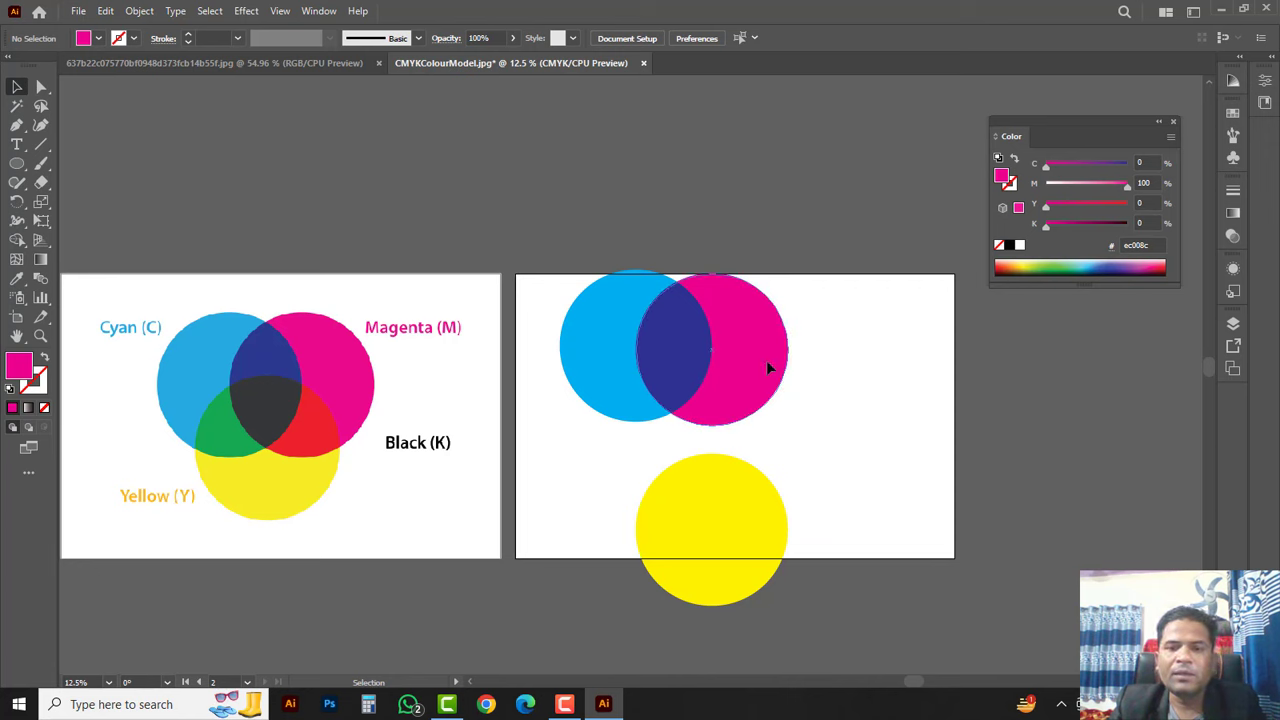
Reposition magenta and yellow, undoing one move, until all three circles overlap again.
drag(769, 366, 887, 406)
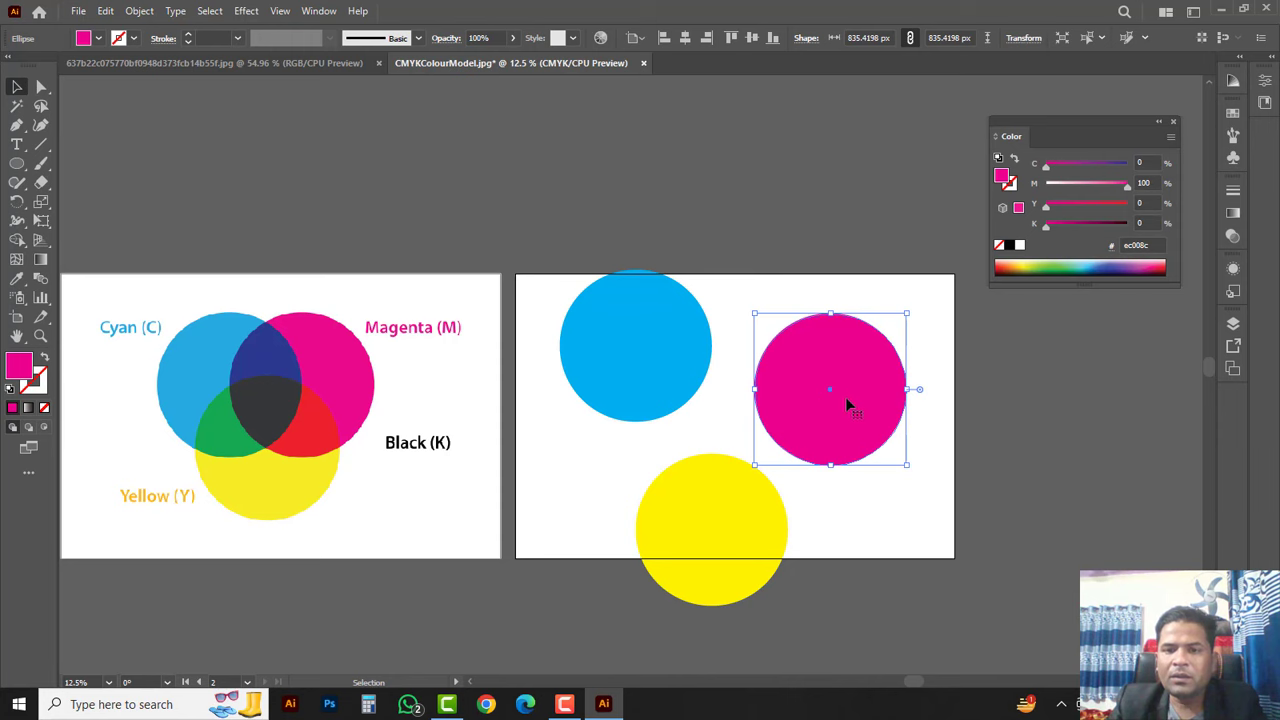
drag(735, 543, 808, 466)
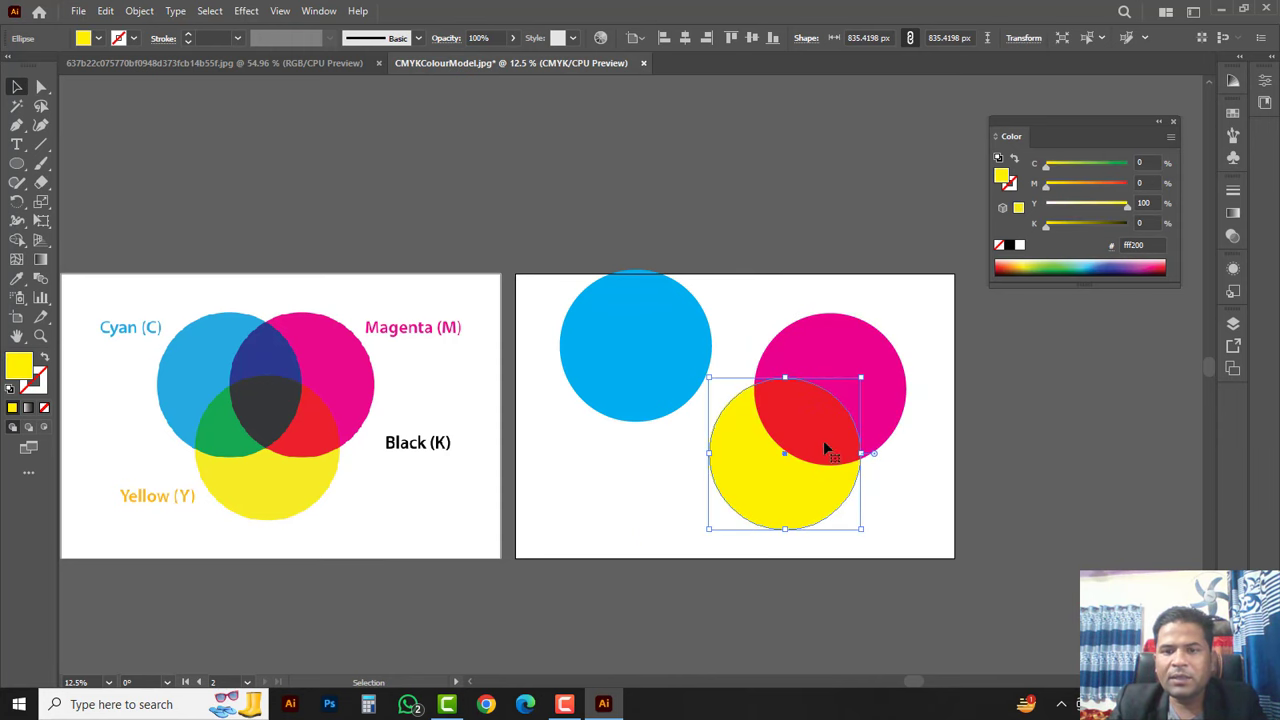
key(ctrl+z)
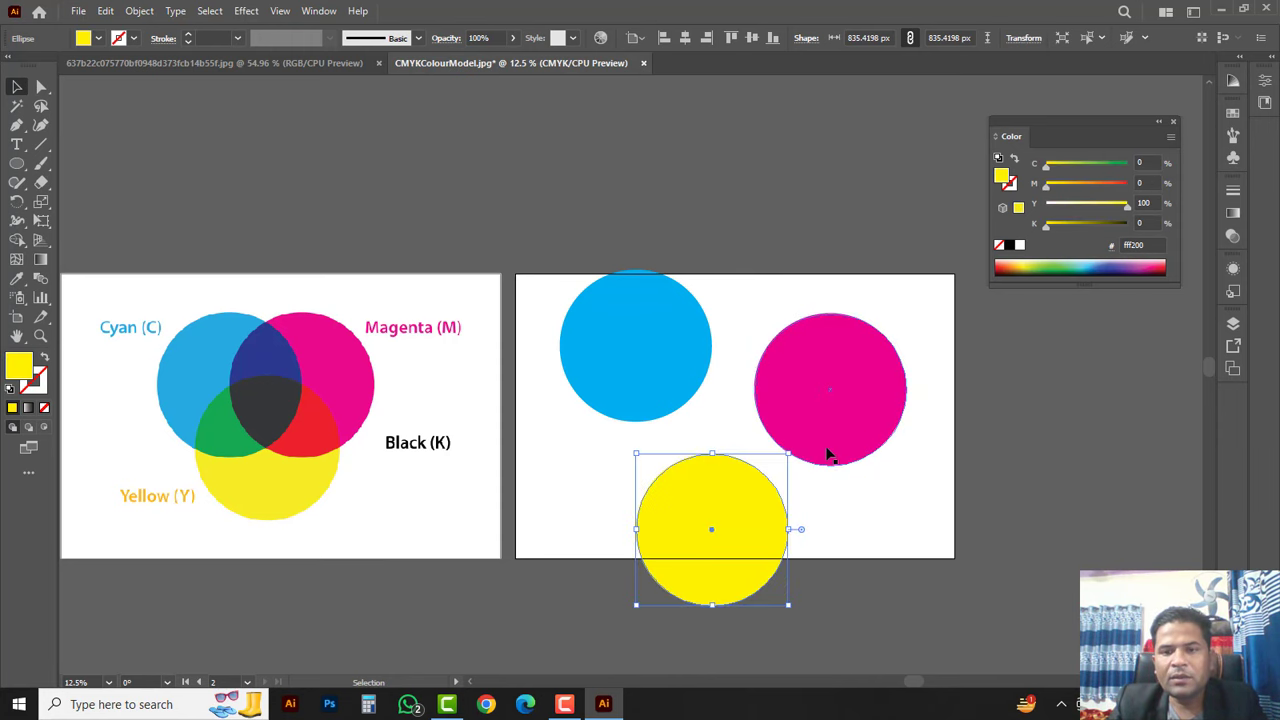
click(849, 383)
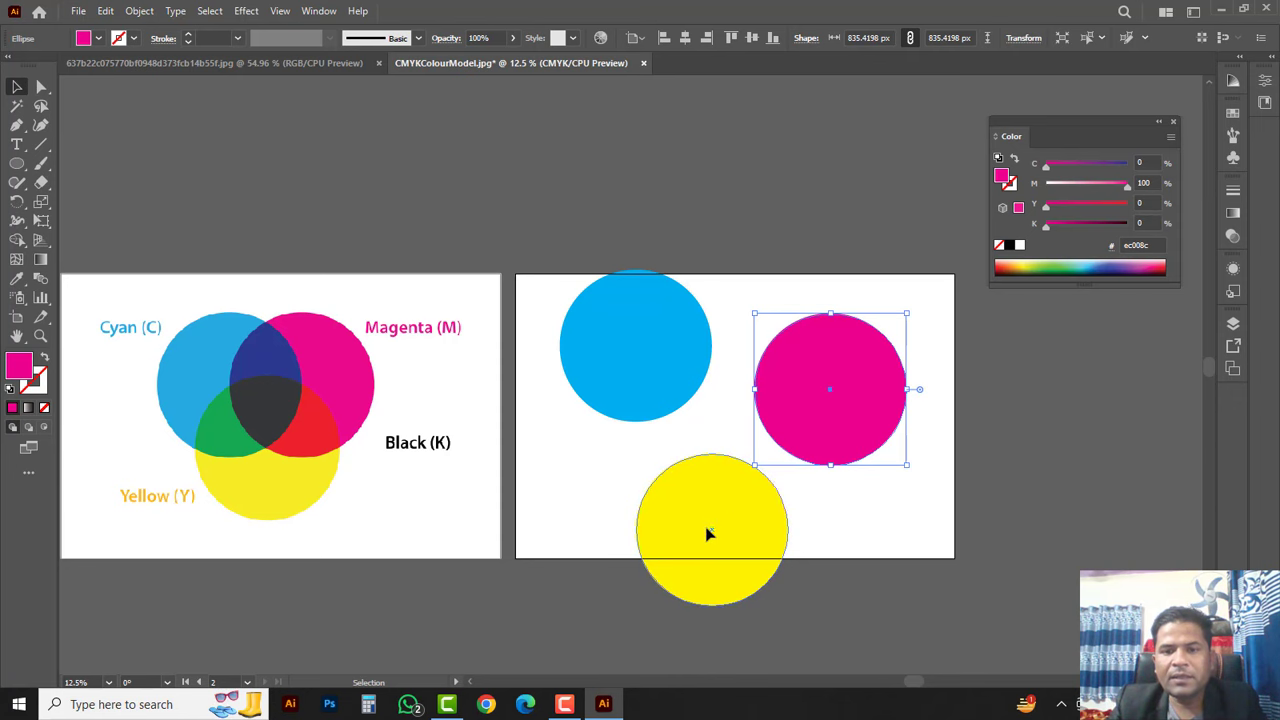
mouse_move(708, 531)
mouse_down()
mouse_move(744, 509)
mouse_move(790, 420)
mouse_up()
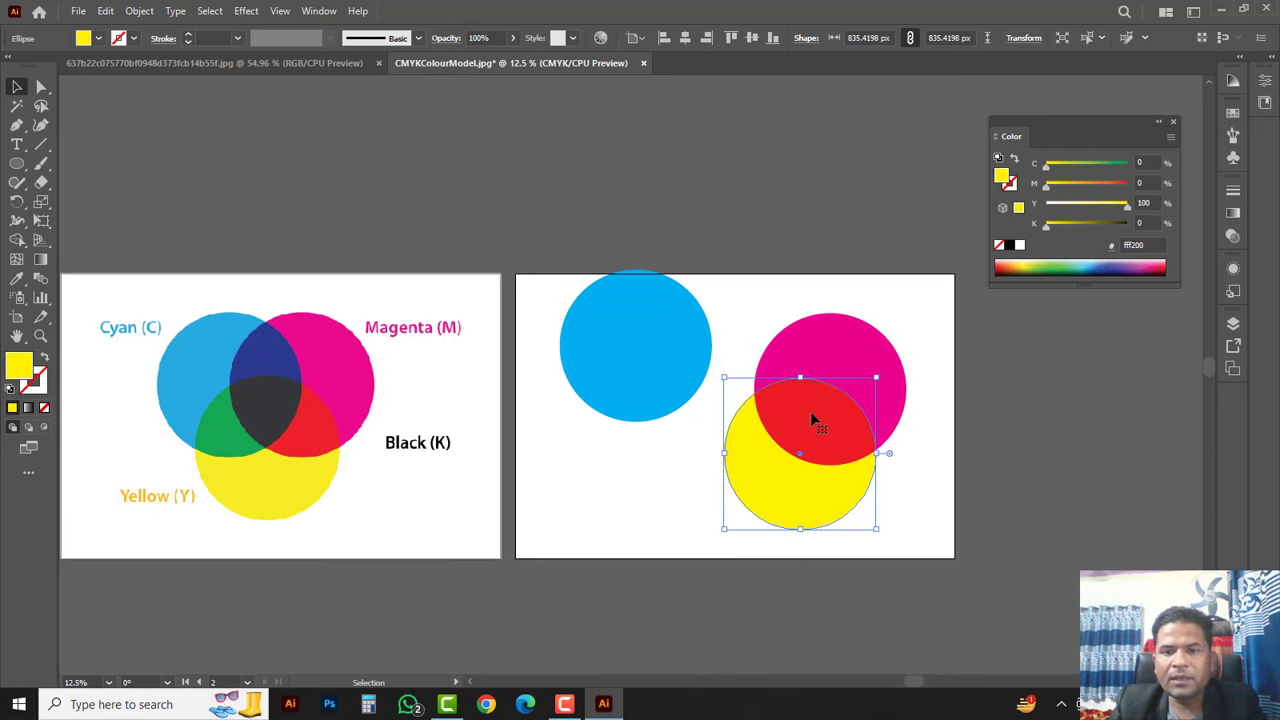
mouse_move(800, 490)
mouse_down()
mouse_move(726, 528)
mouse_move(640, 405)
mouse_up()
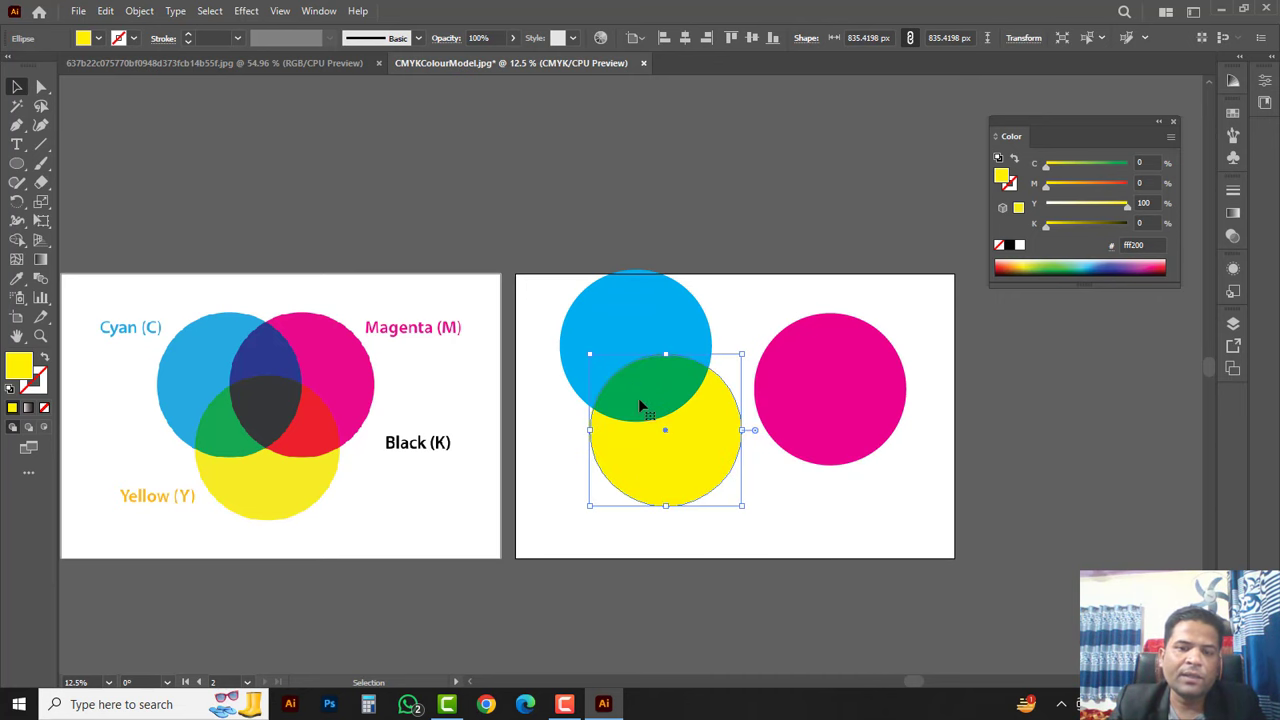
drag(864, 416, 752, 401)
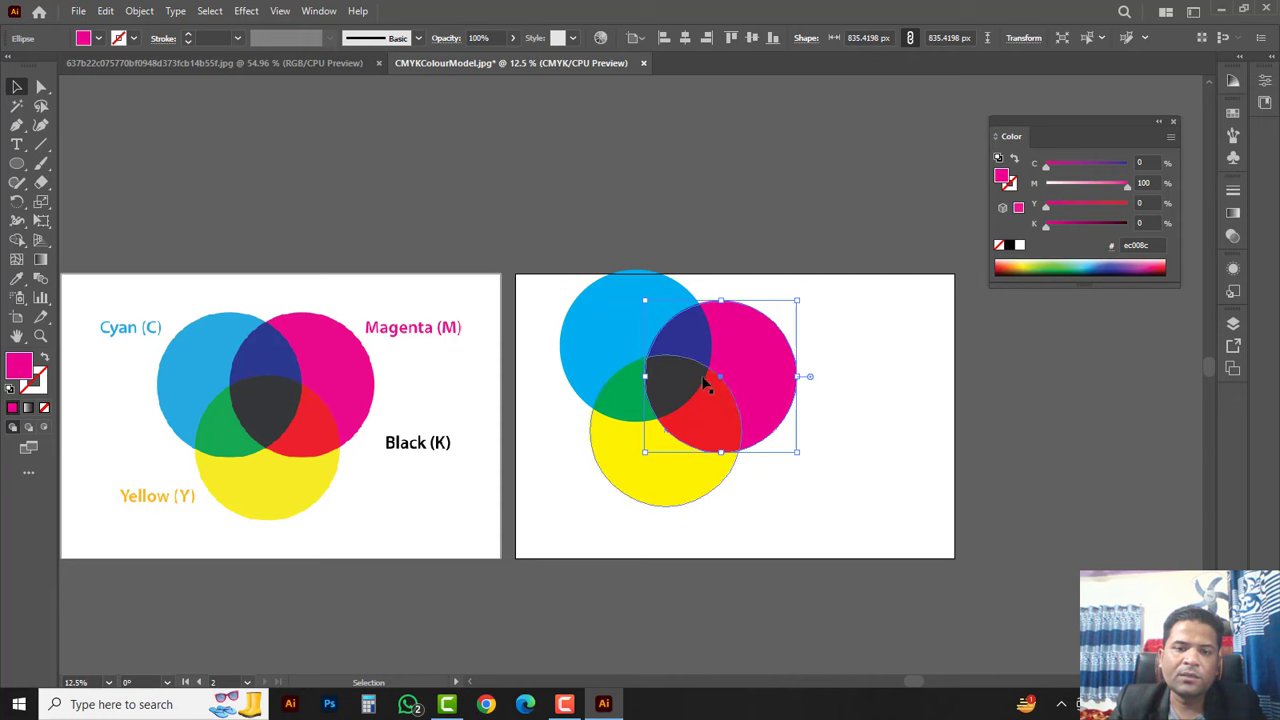
click(869, 456)
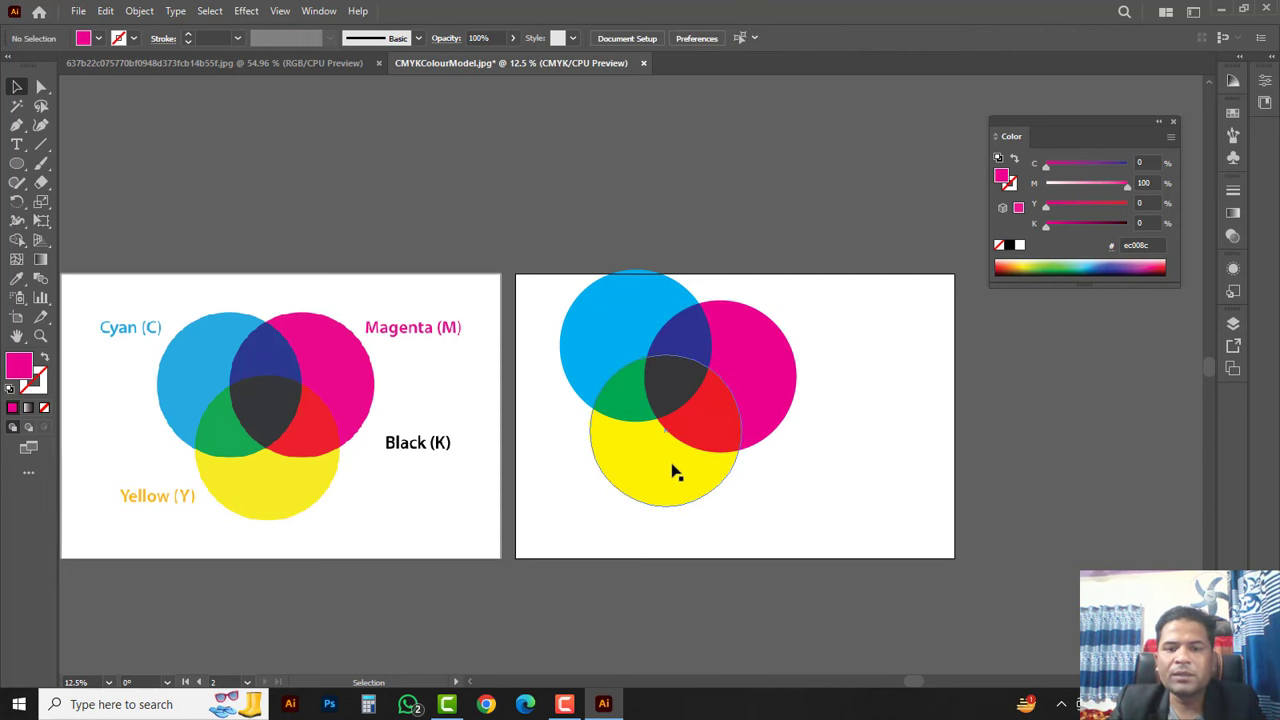
Copy the yellow circle to the lower right and fill it with 100% black, after trying C50 M50 Y50.
drag(673, 474, 904, 524)
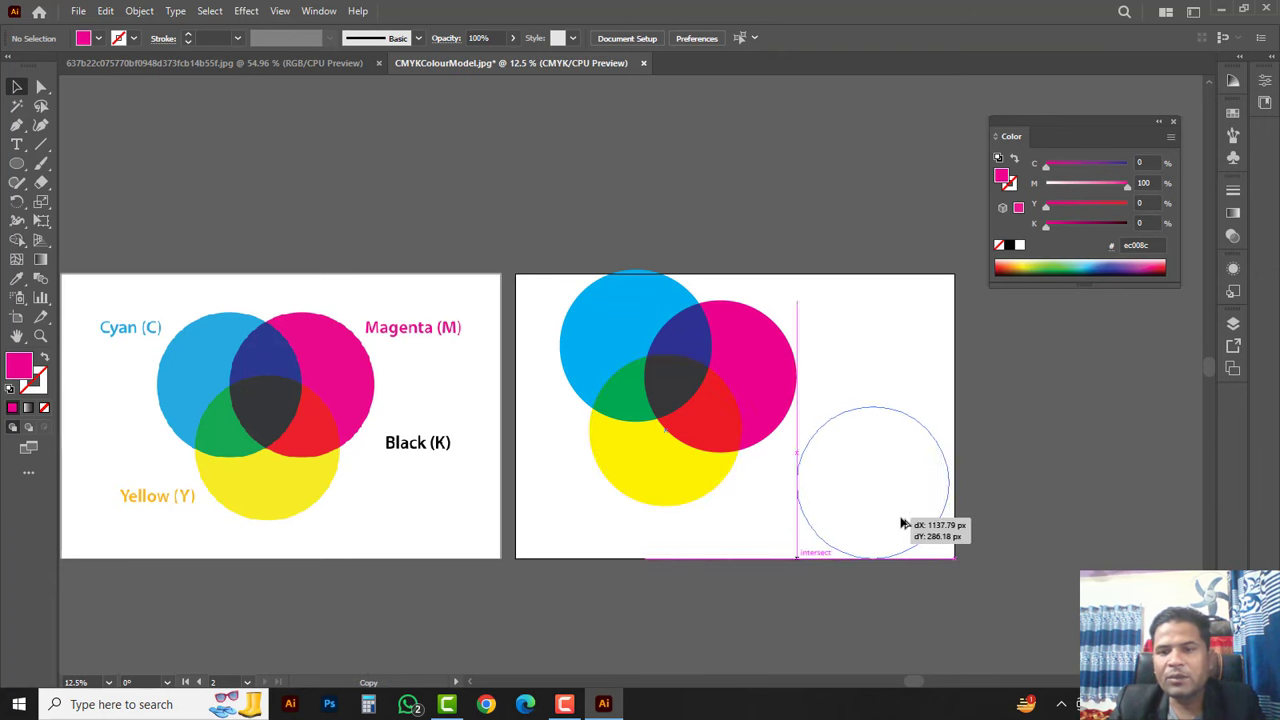
click(1010, 246)
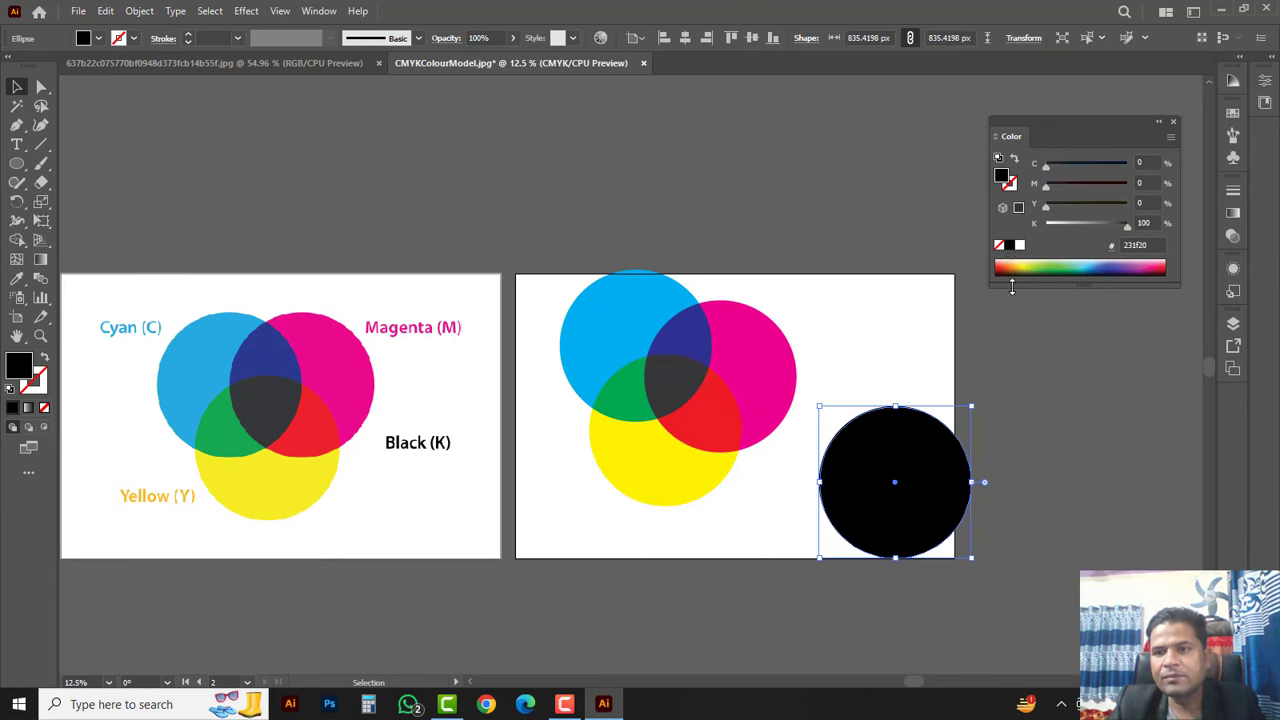
drag(910, 506, 918, 457)
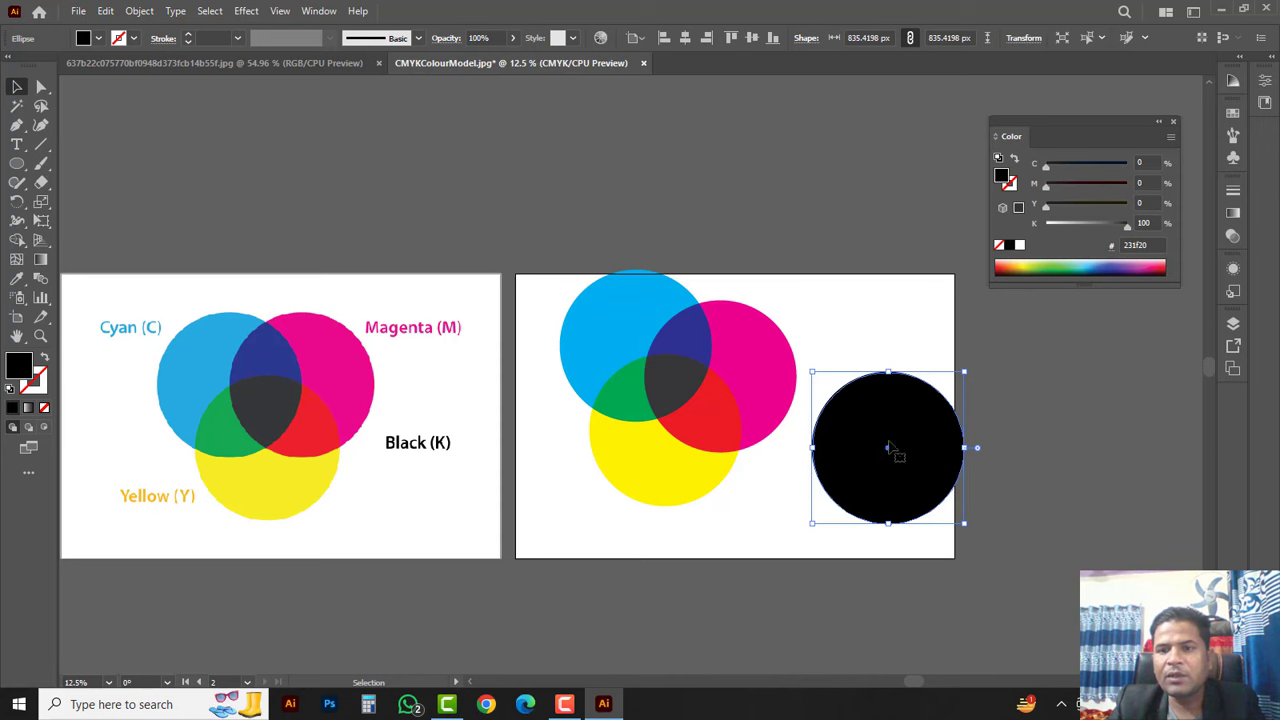
click(1147, 163)
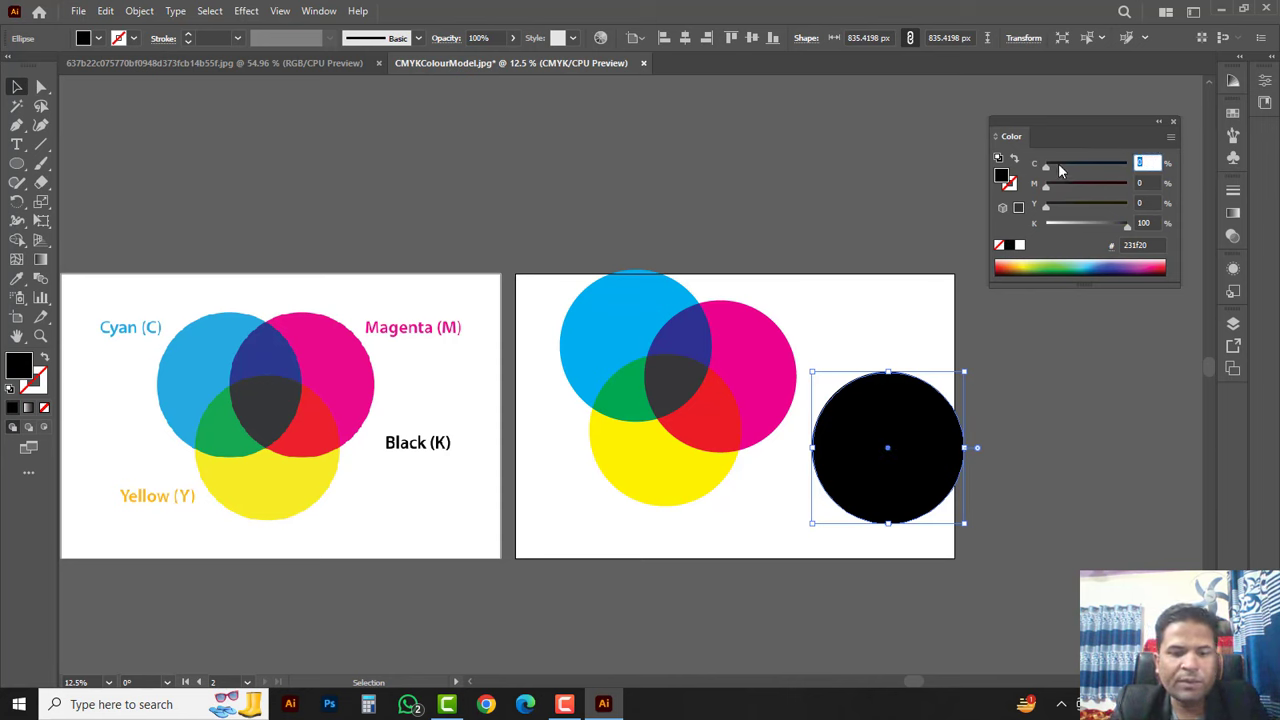
text(50)
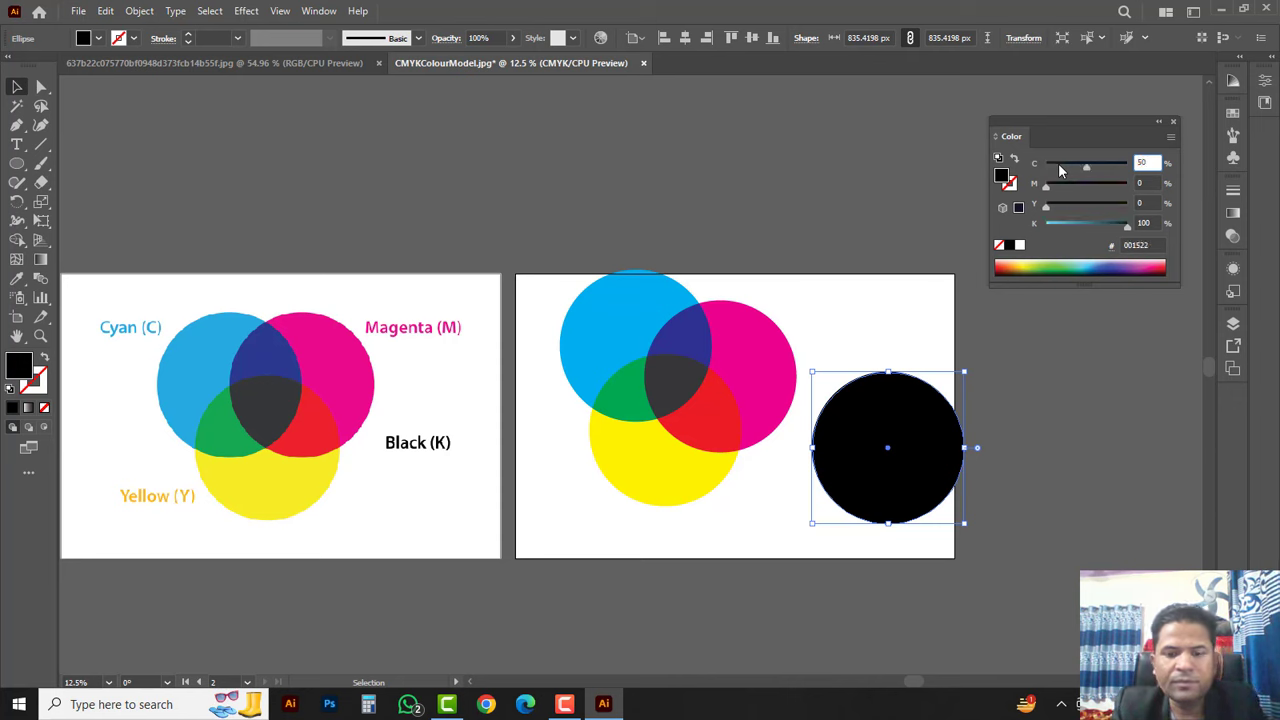
key(Tab)
text(50)
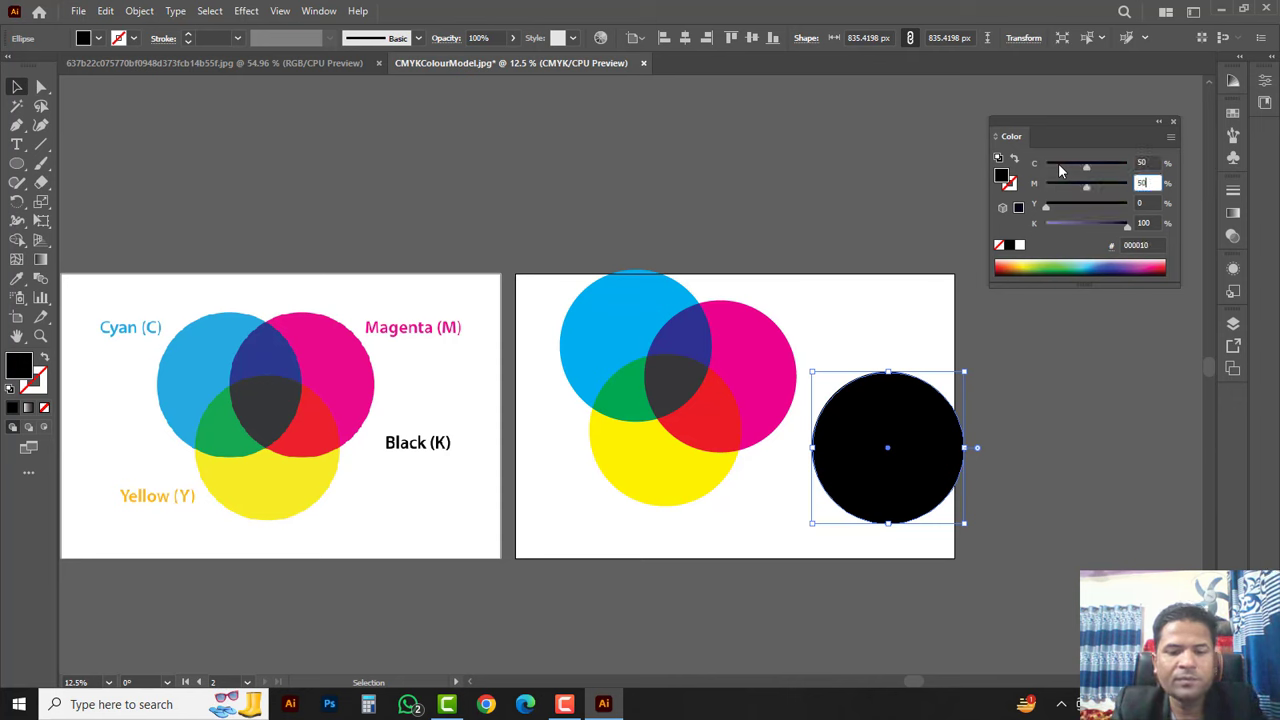
key(Tab)
text(50)
key(Return)
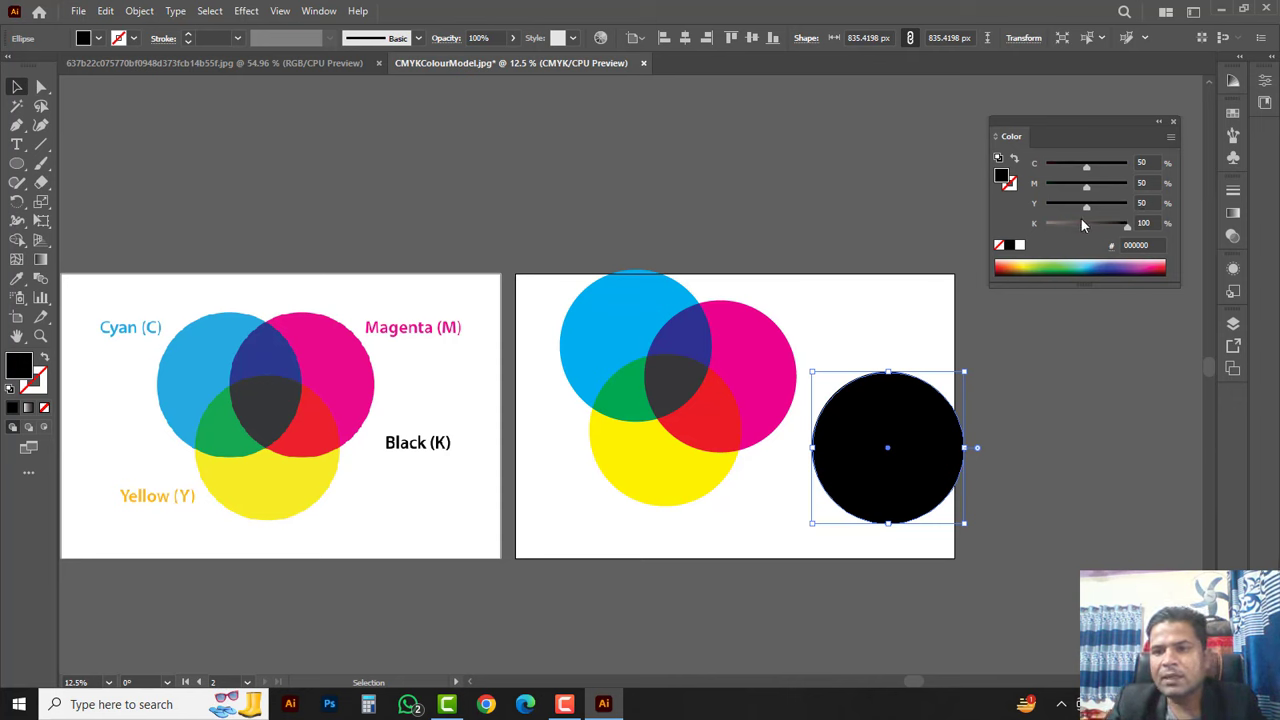
click(1009, 246)
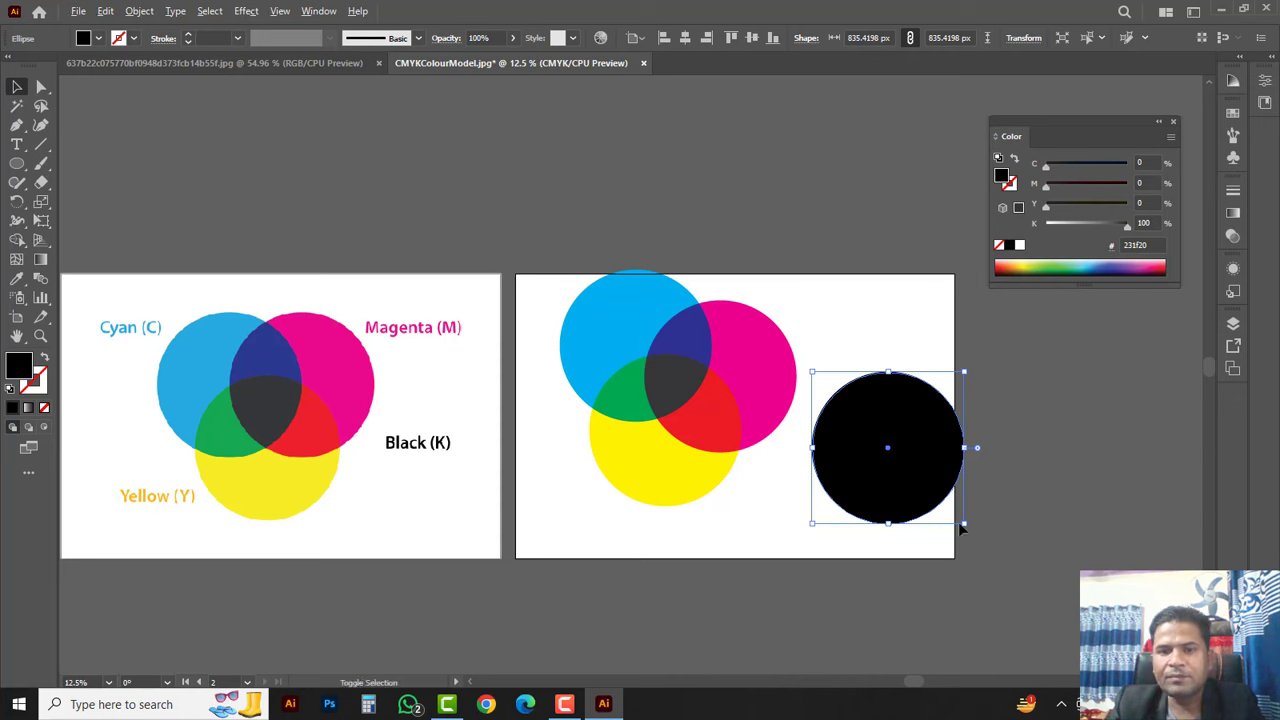
Shrink the black circle and move it down-left beside the CMY cluster.
drag(963, 523, 925, 485)
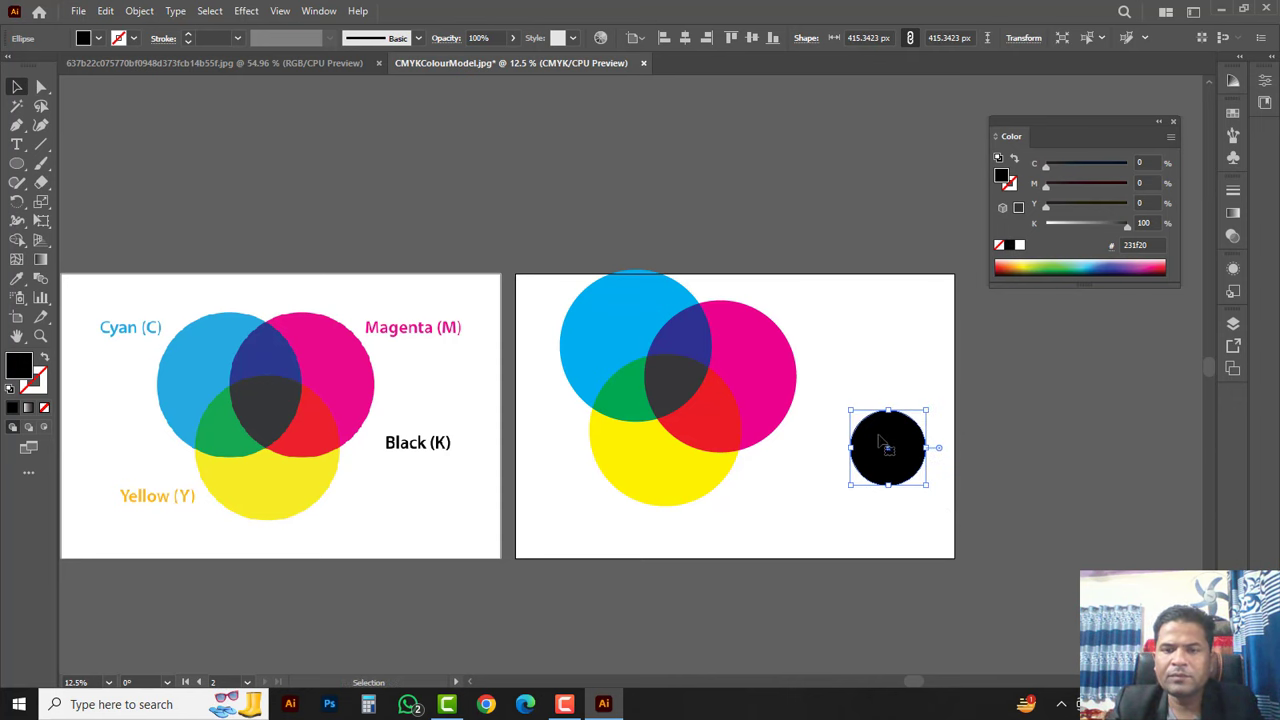
drag(871, 440, 801, 472)
click(742, 527)
mouse_move(742, 527)
mouse_down()
mouse_move(786, 497)
mouse_move(740, 505)
mouse_up()
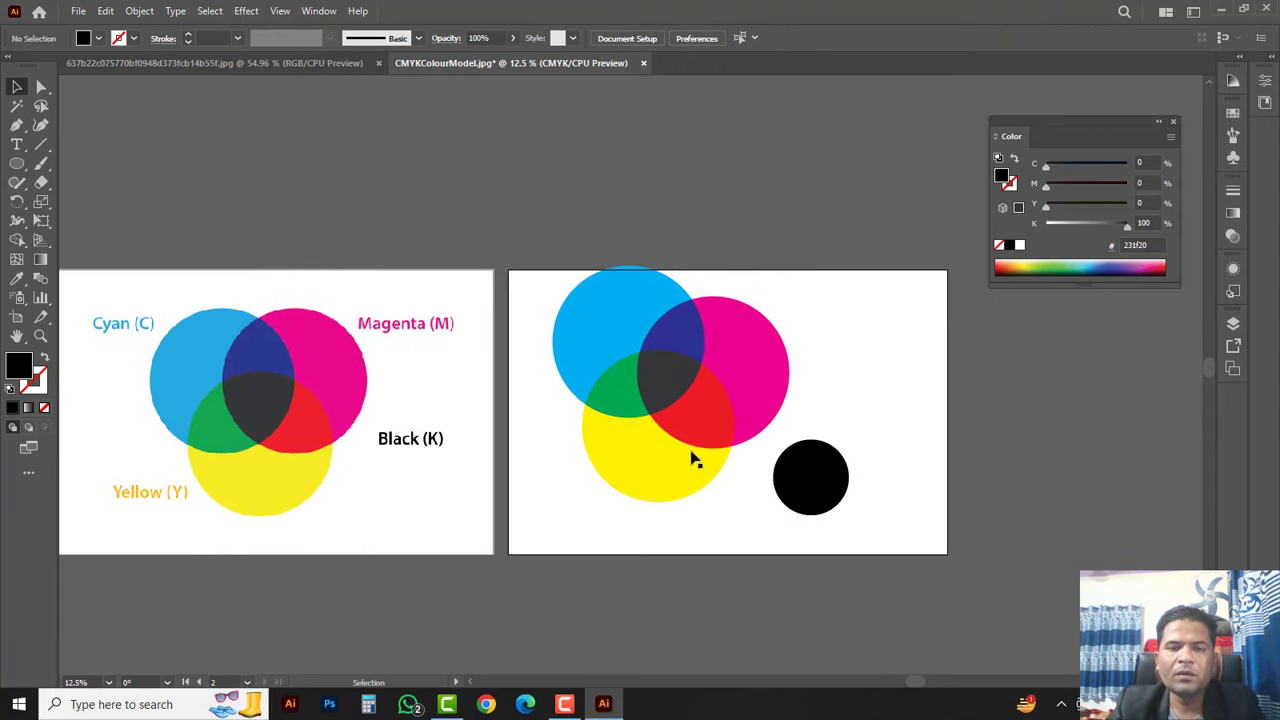
click(613, 348)
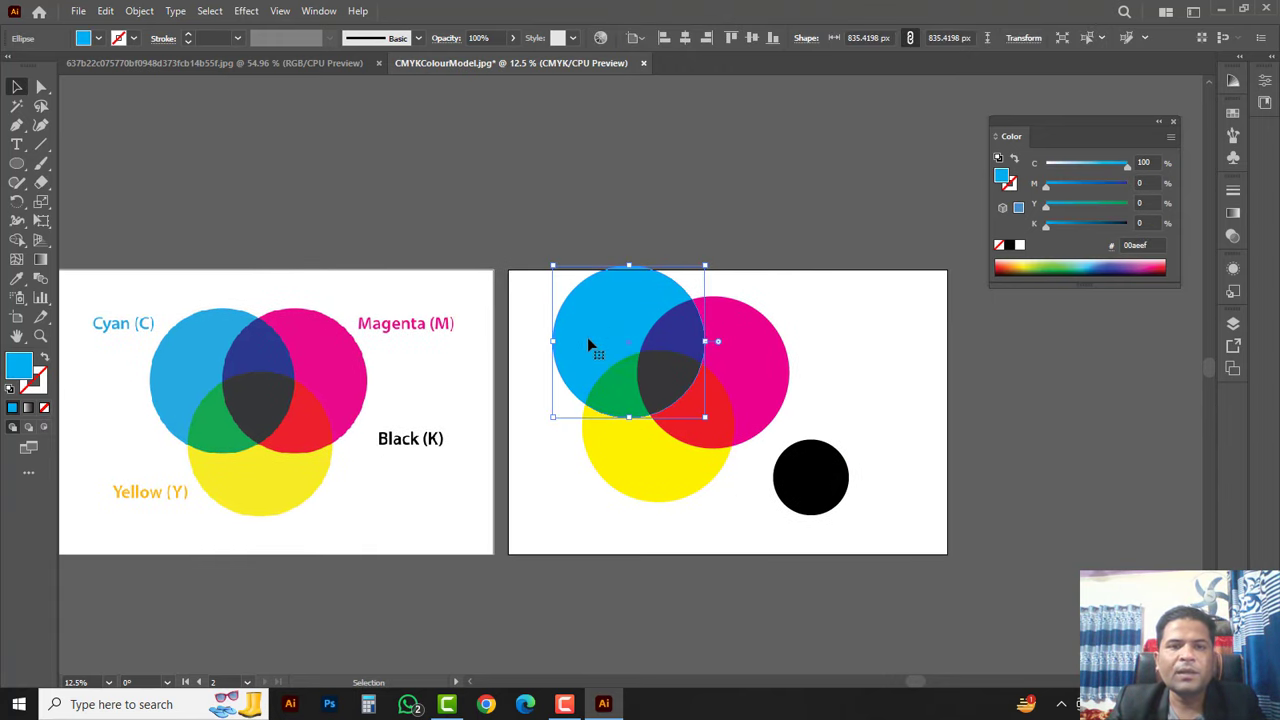
click(512, 38)
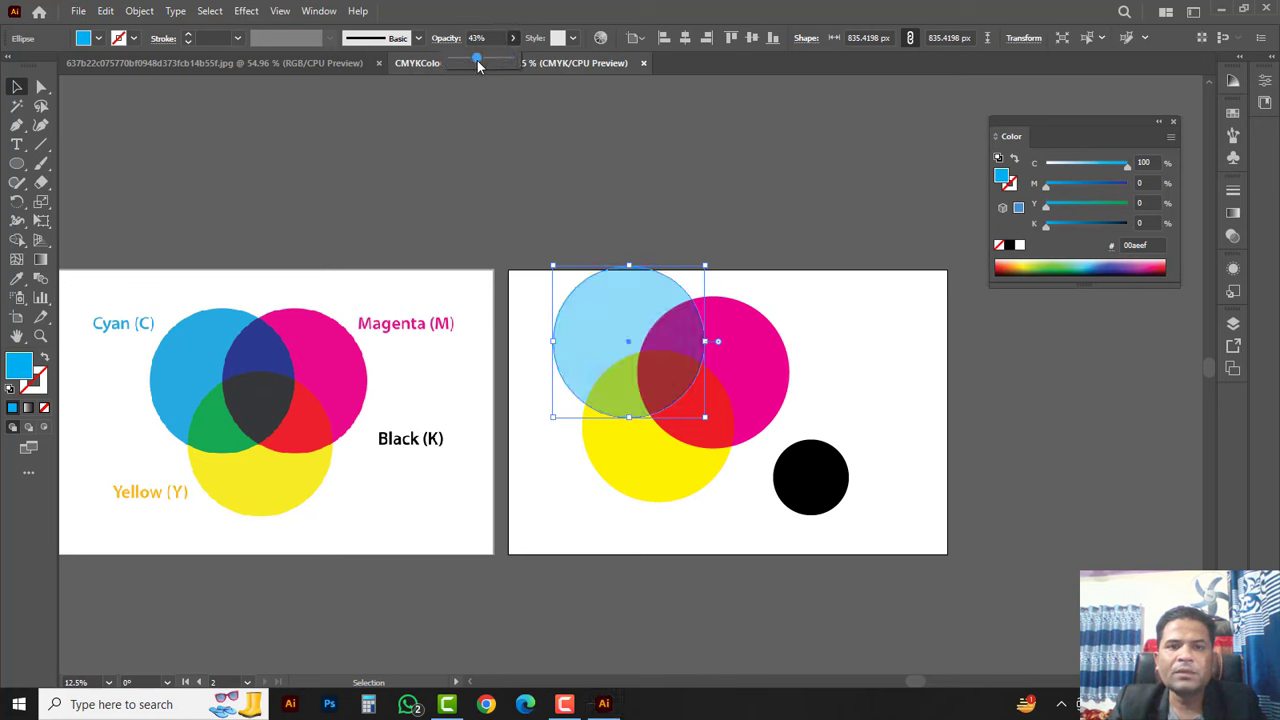
click(490, 38)
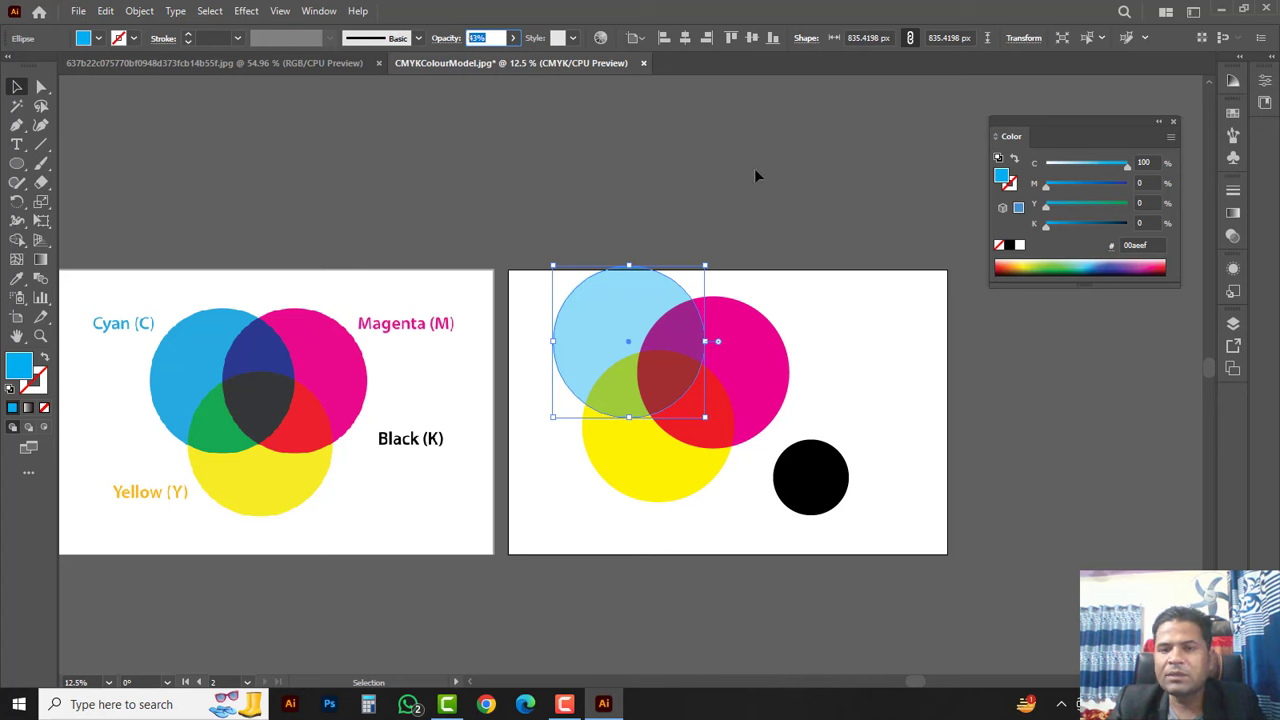
key(ctrl)
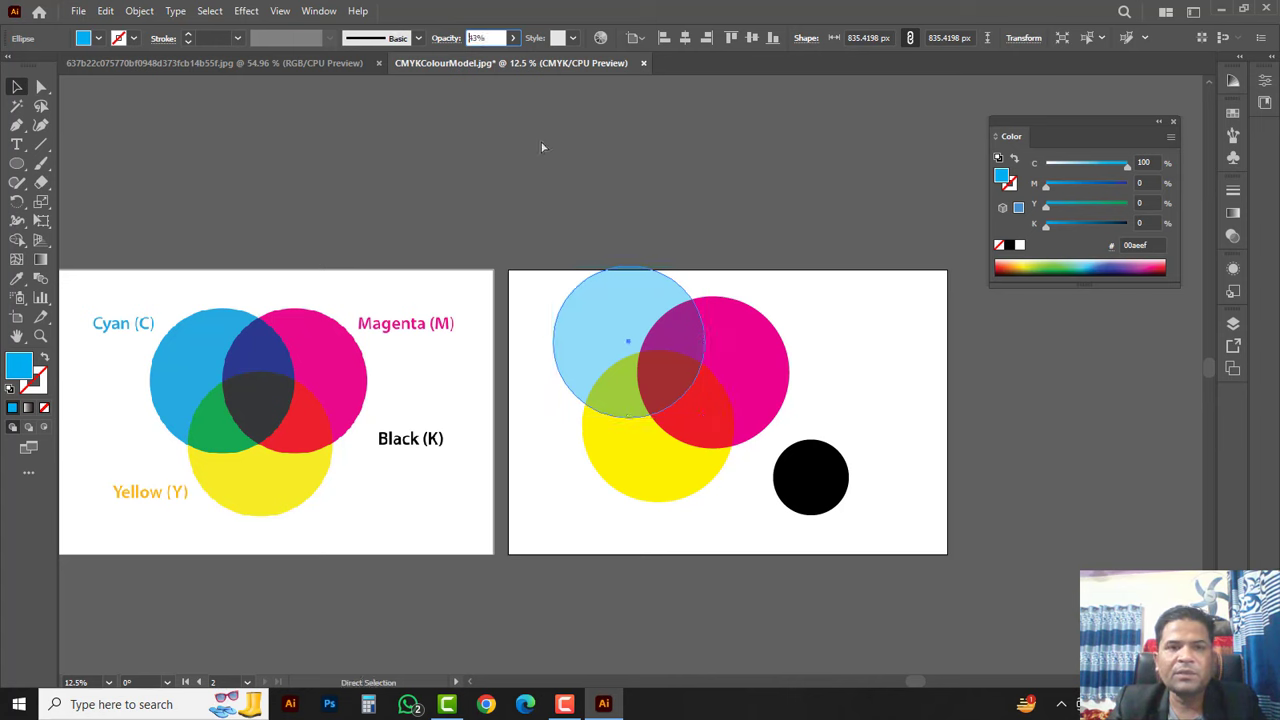
key(ctrl)
text(100)
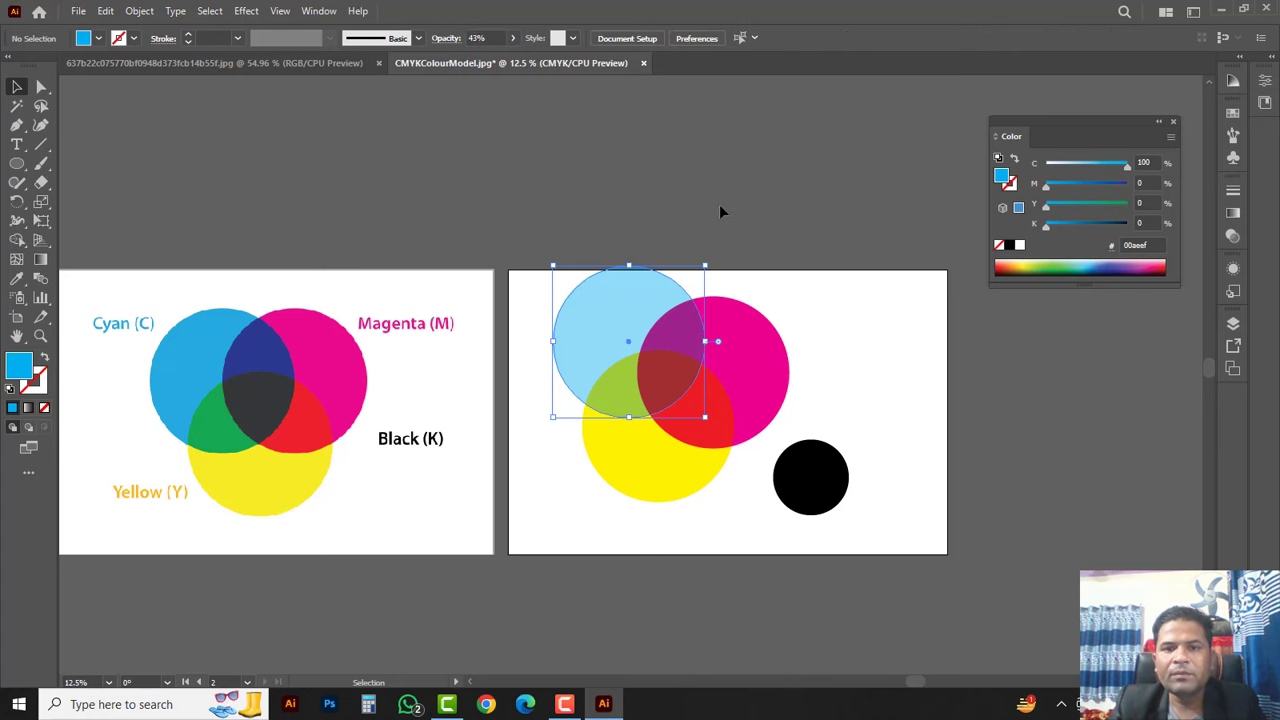
key(Return)
key(ctrl)
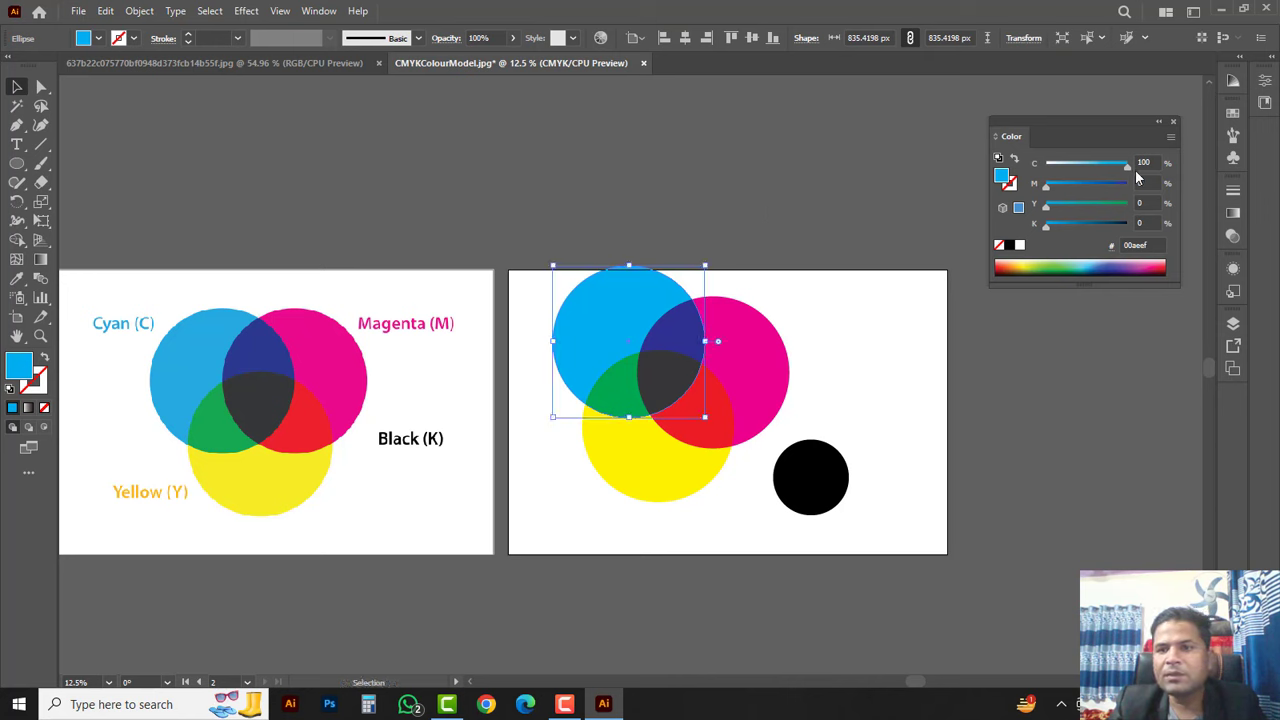
click(1145, 162)
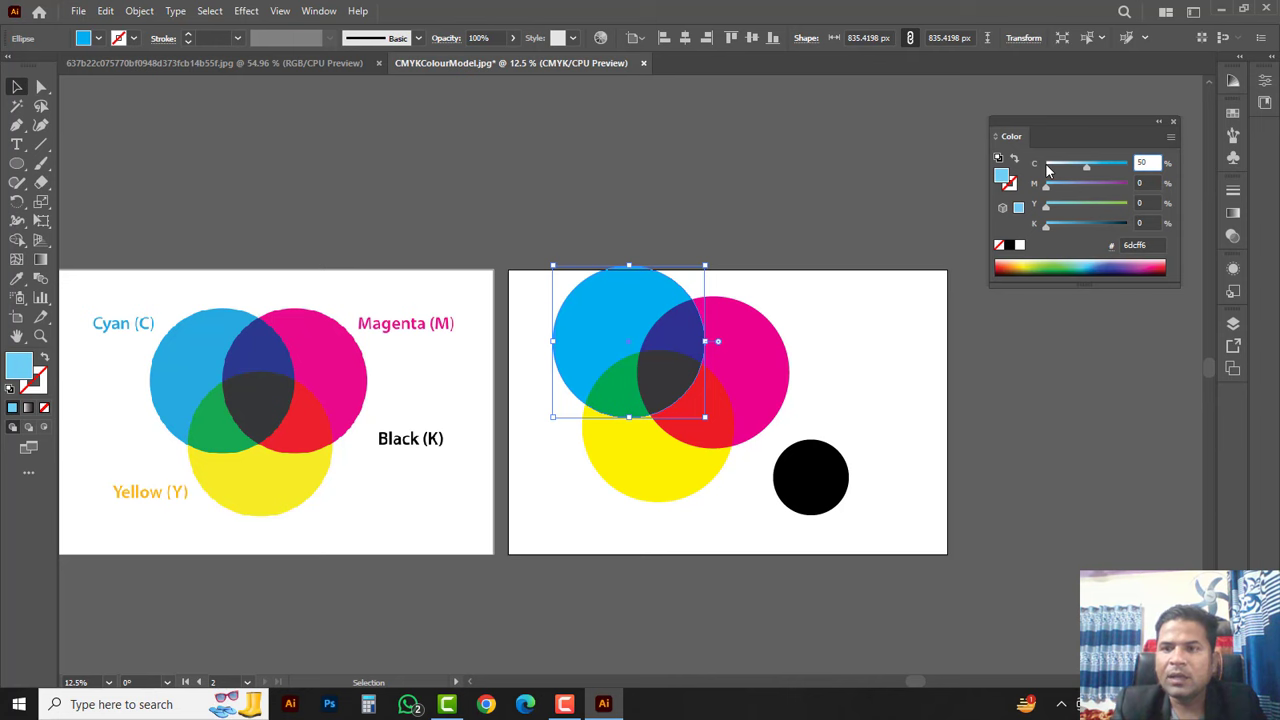
text(50)
key(Return)
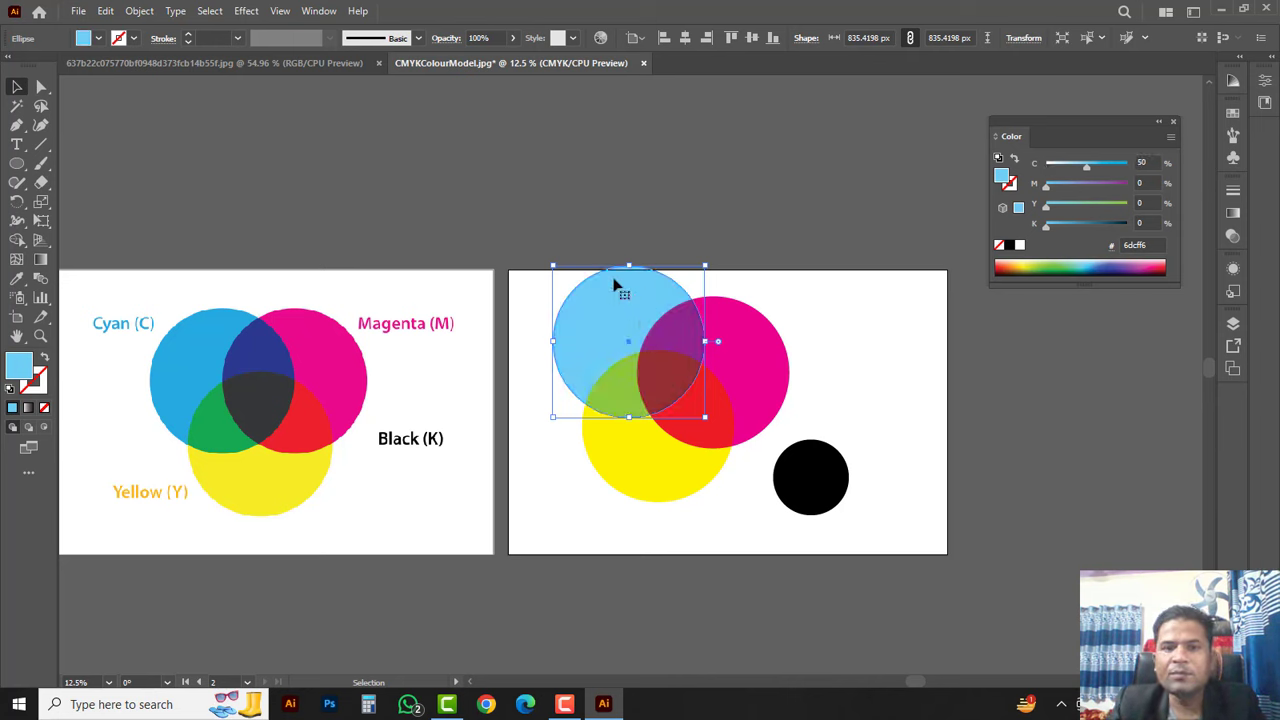
text(20)
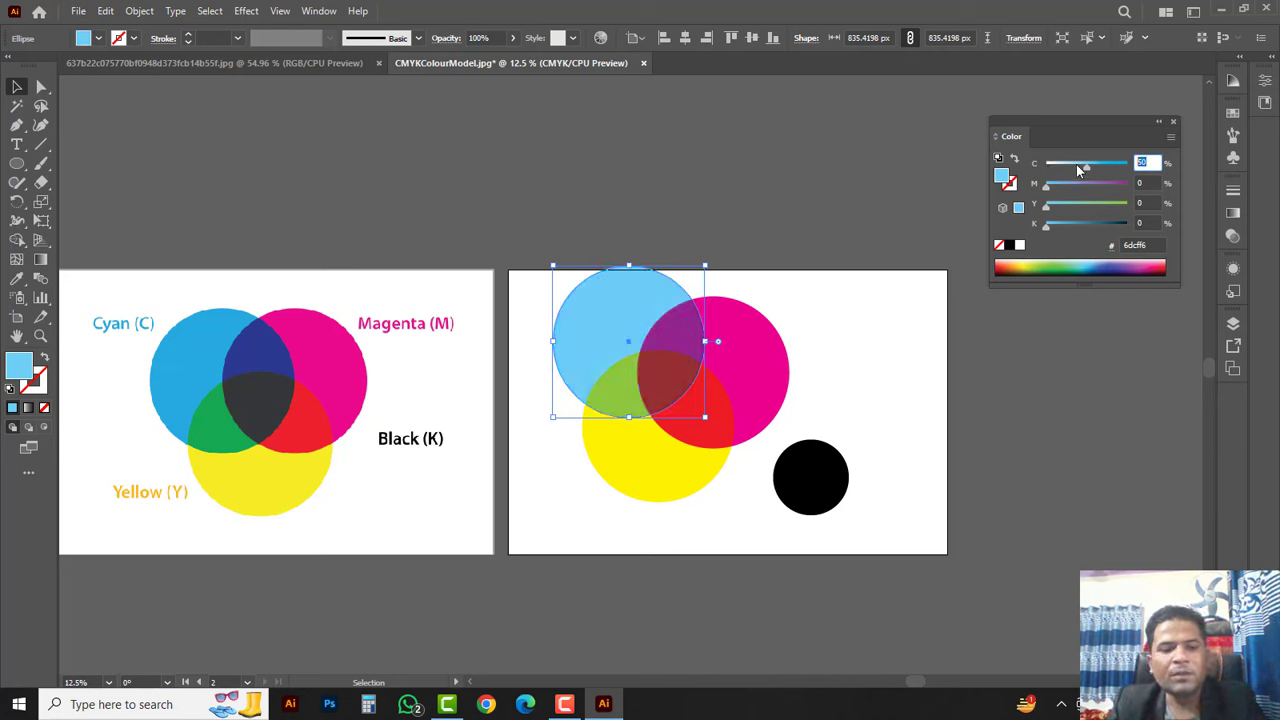
key(Return)
key(Return)
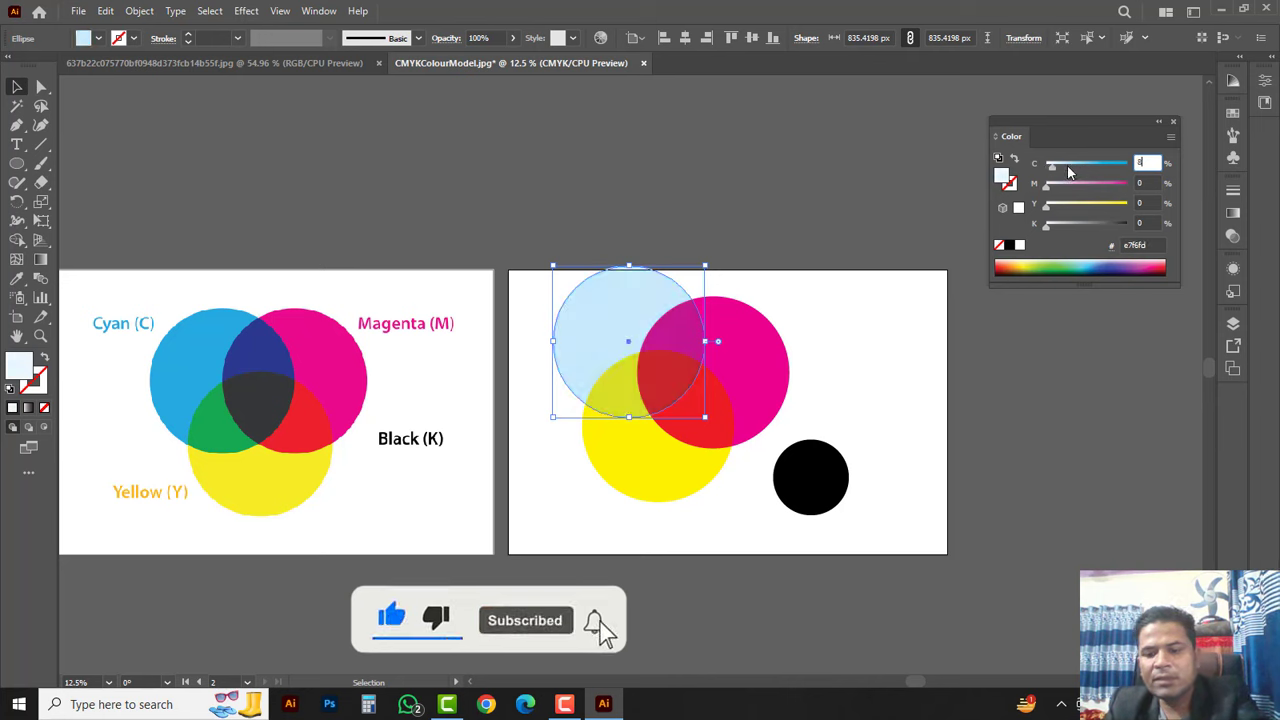
text(80)
key(Return)
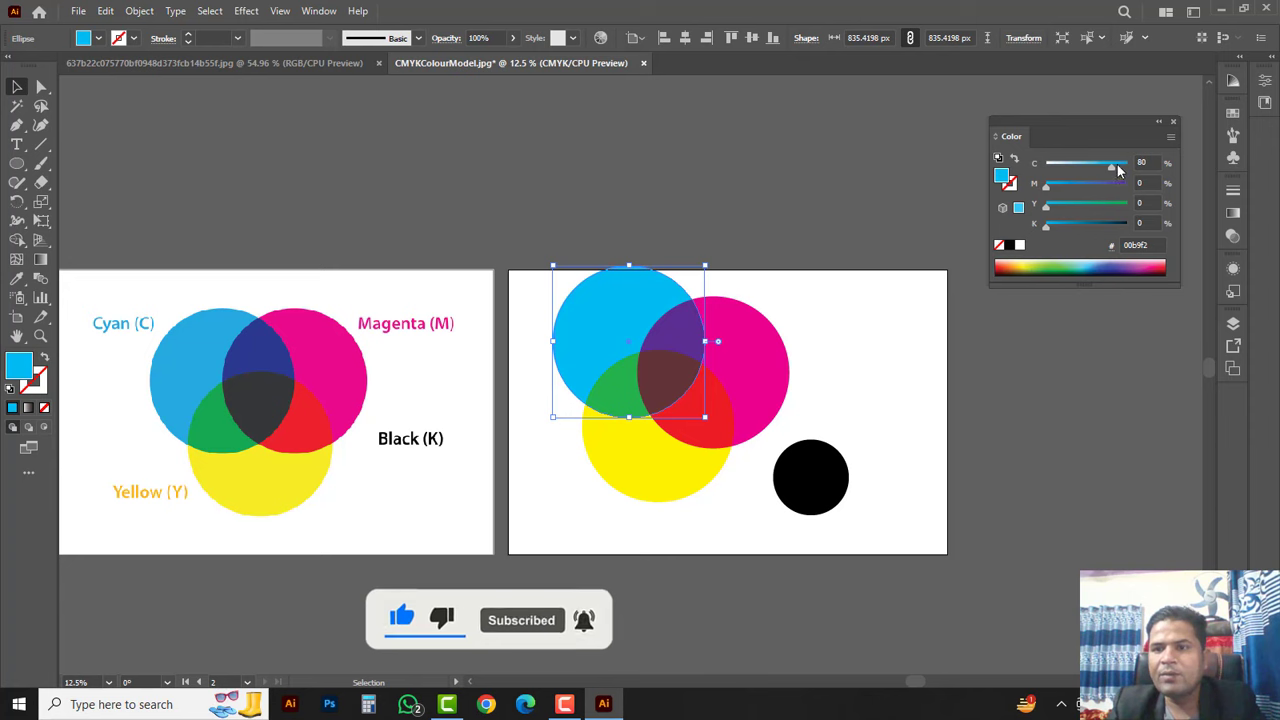
mouse_move(1111, 167)
mouse_down()
mouse_move(1138, 166)
mouse_move(1080, 192)
mouse_move(1130, 192)
mouse_move(1072, 205)
mouse_move(1162, 218)
mouse_up()
click(768, 370)
click(646, 477)
click(867, 353)
mouse_move(742, 437)
mouse_down()
mouse_move(819, 387)
mouse_move(855, 330)
mouse_move(1003, 449)
mouse_up()
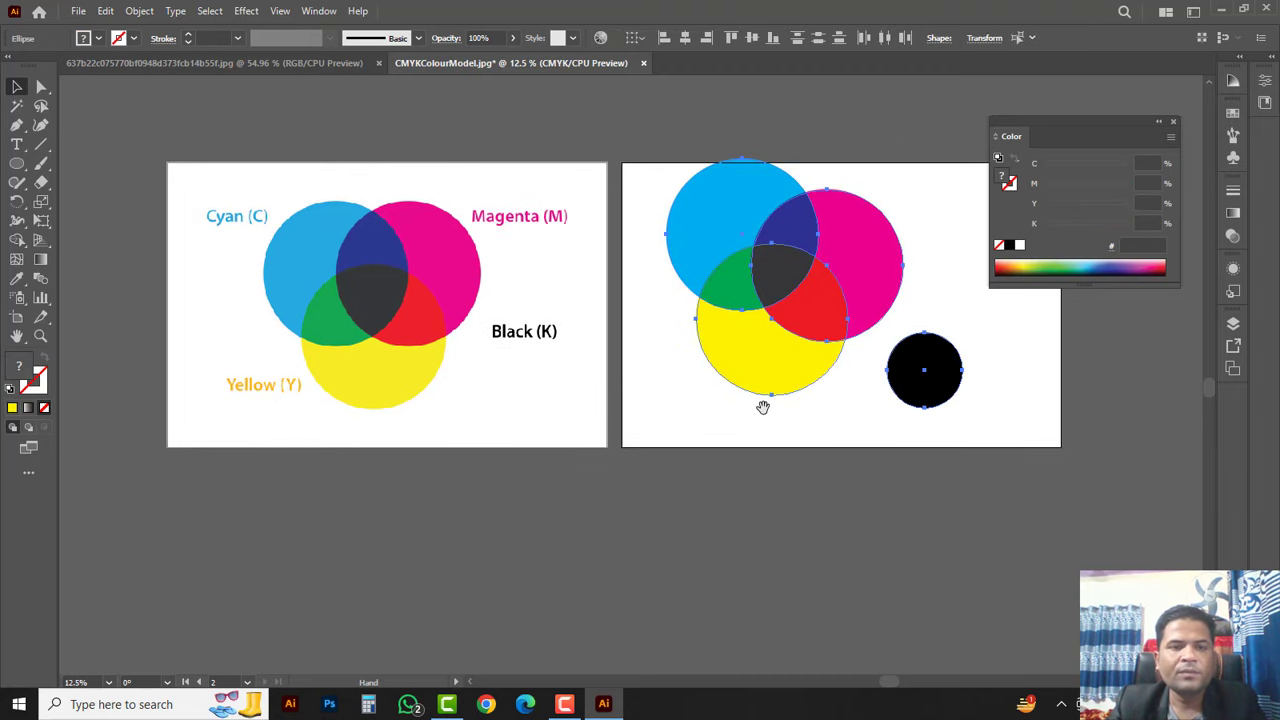
Close CMYKColourModel.jpg, declining to save changes.
drag(727, 409, 716, 426)
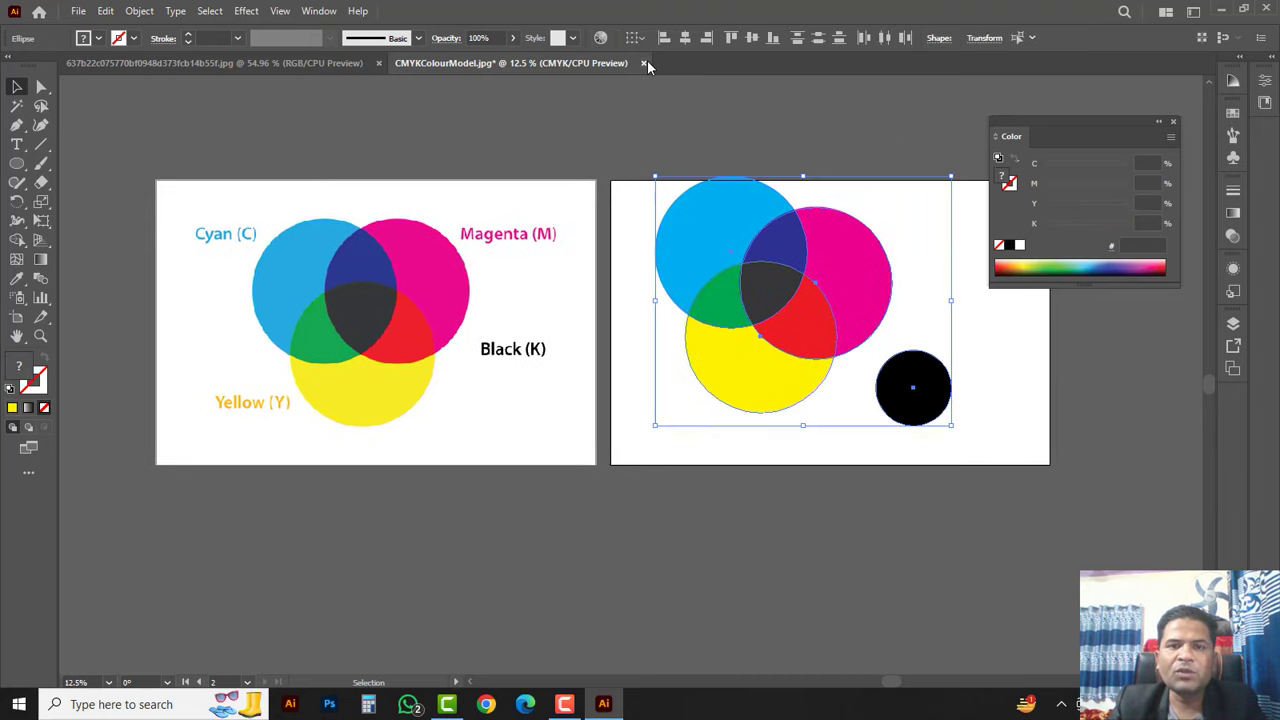
click(645, 62)
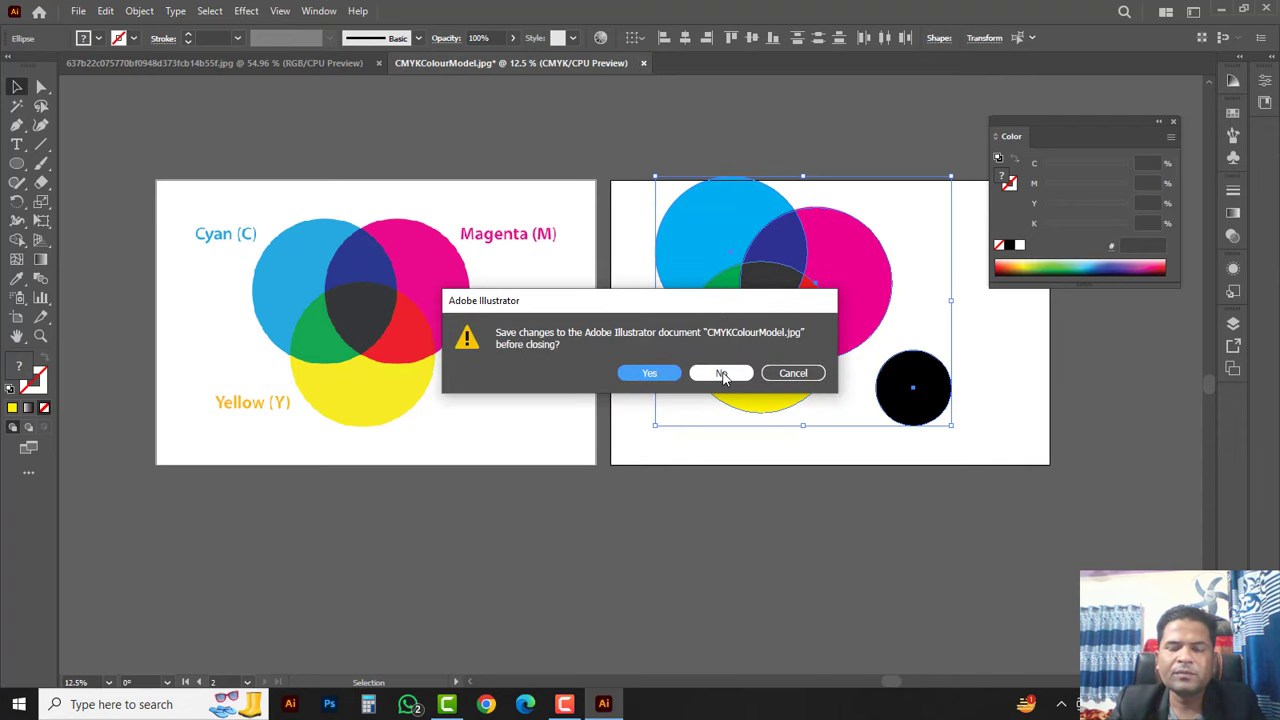
click(722, 374)
Select and deselect the colour-swatch artwork, then switch between Selection and shape tools.
drag(720, 257, 491, 394)
click(714, 337)
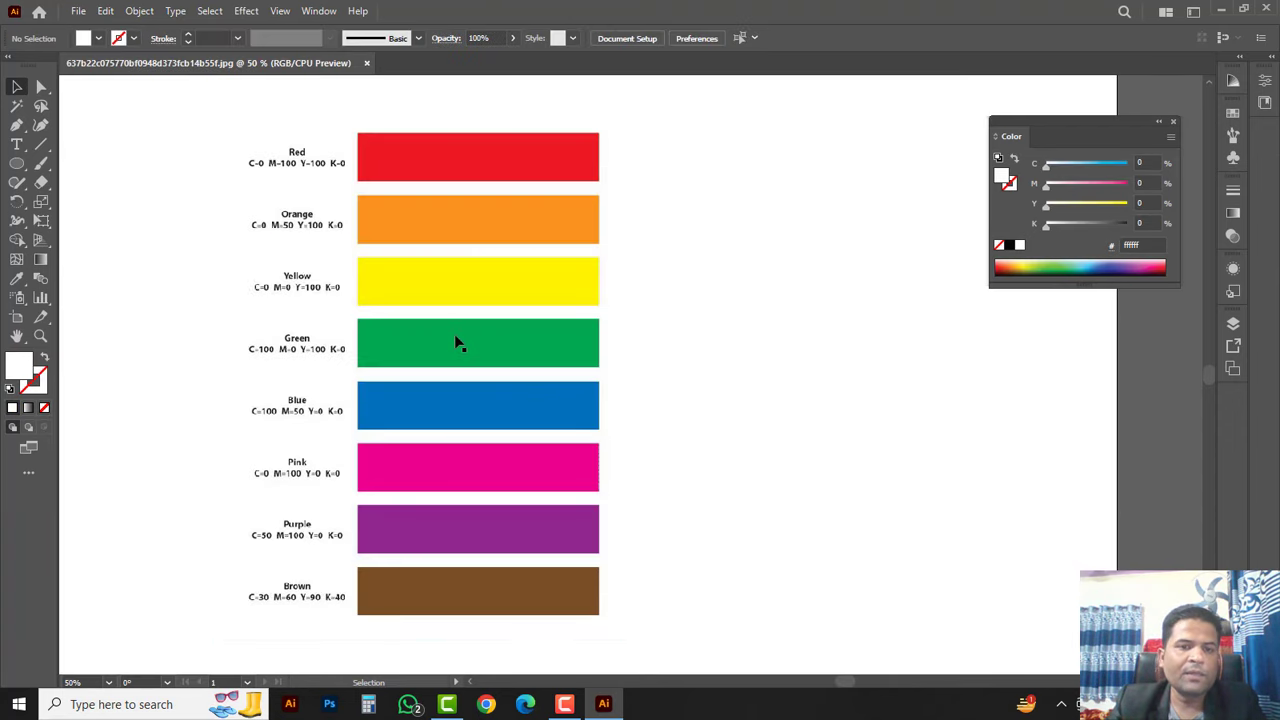
click(455, 343)
click(640, 356)
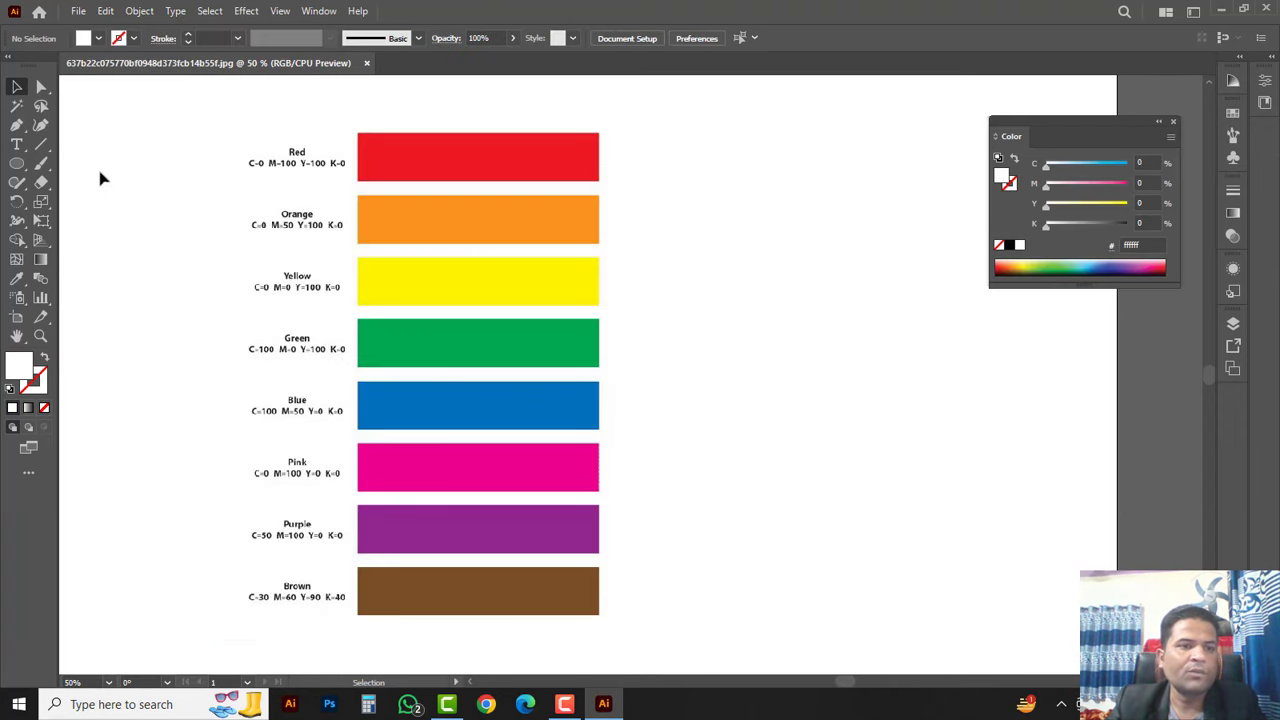
click(17, 163)
click(17, 87)
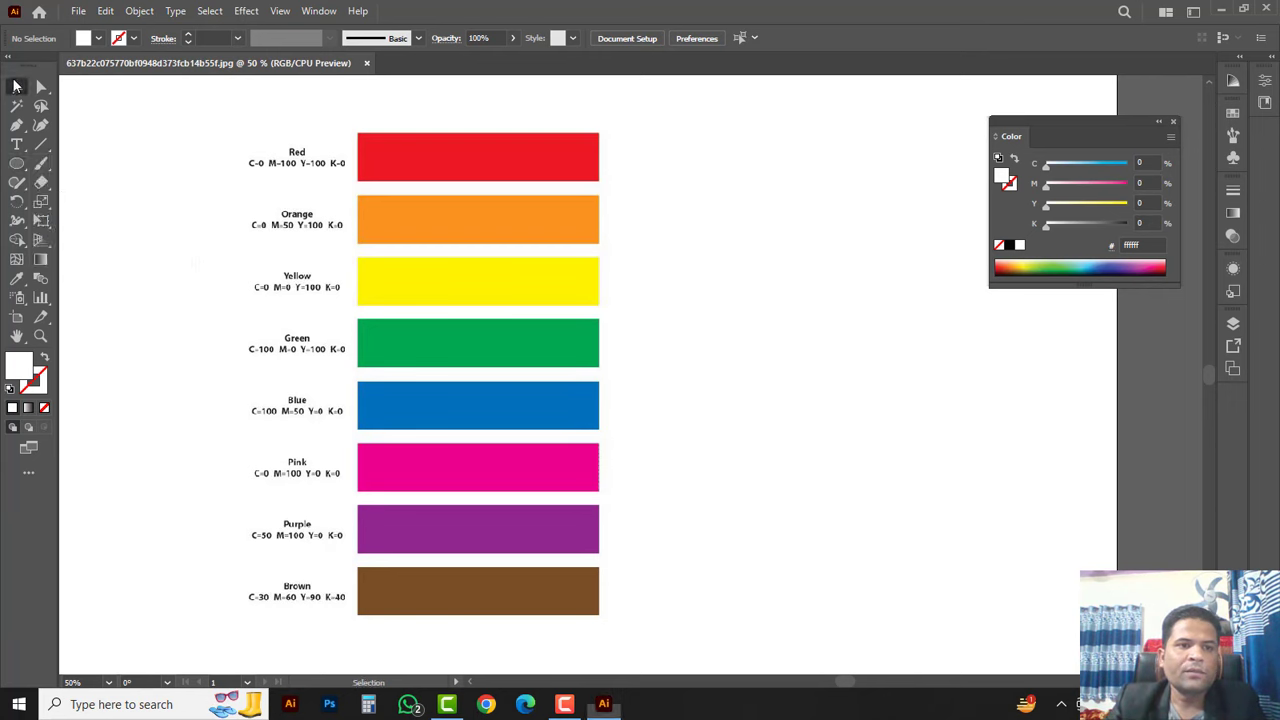
click(17, 163)
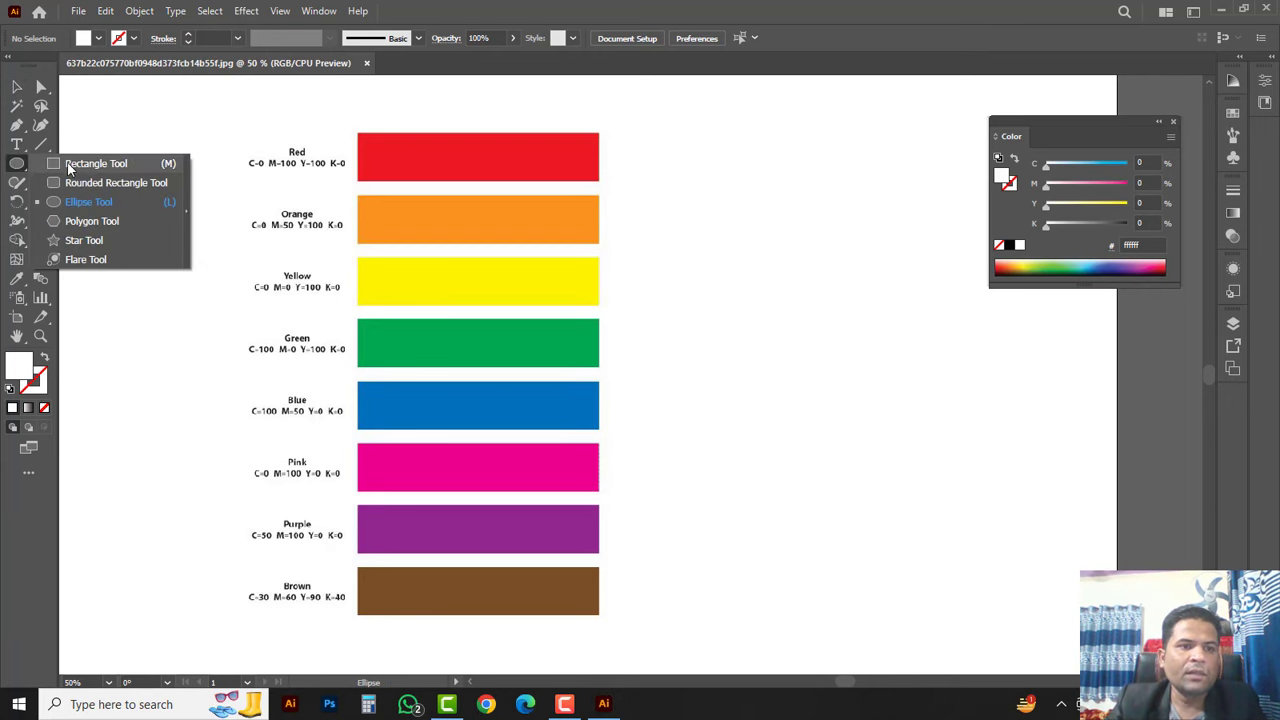
Draw a rectangle right of the swatch chart and try several spectrum fill colours on it.
click(80, 164)
drag(693, 193, 820, 307)
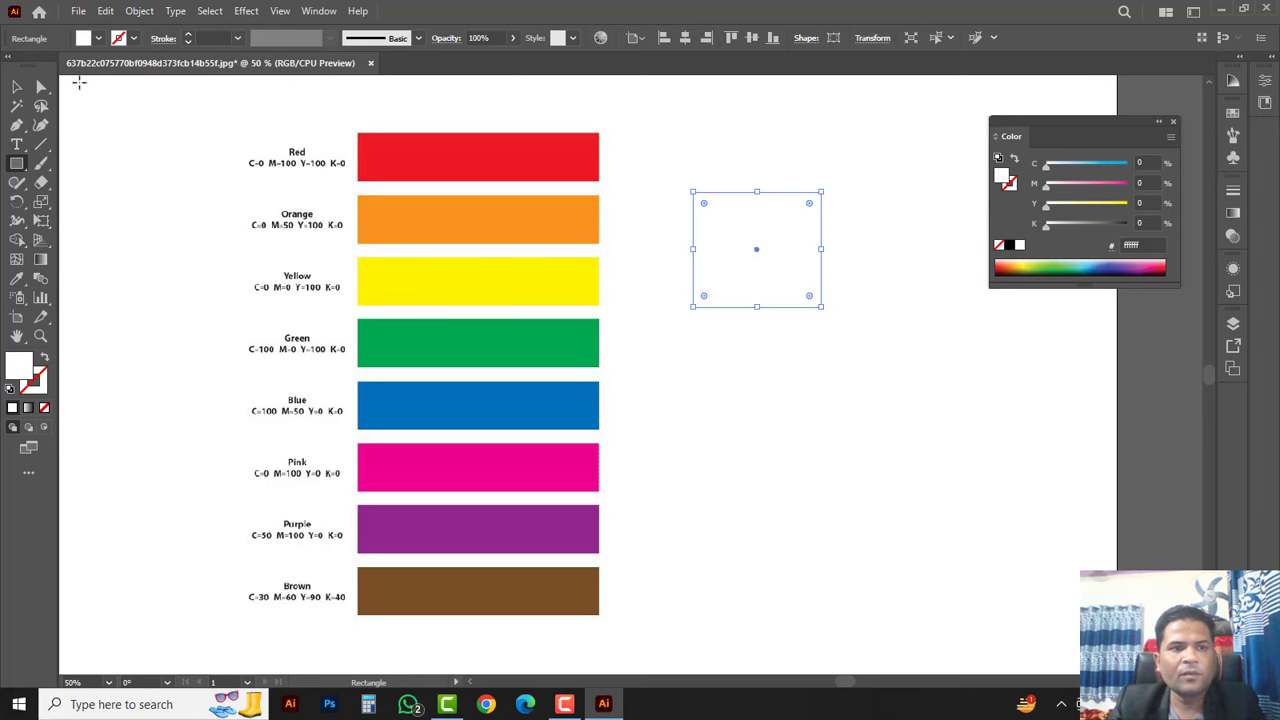
key(v)
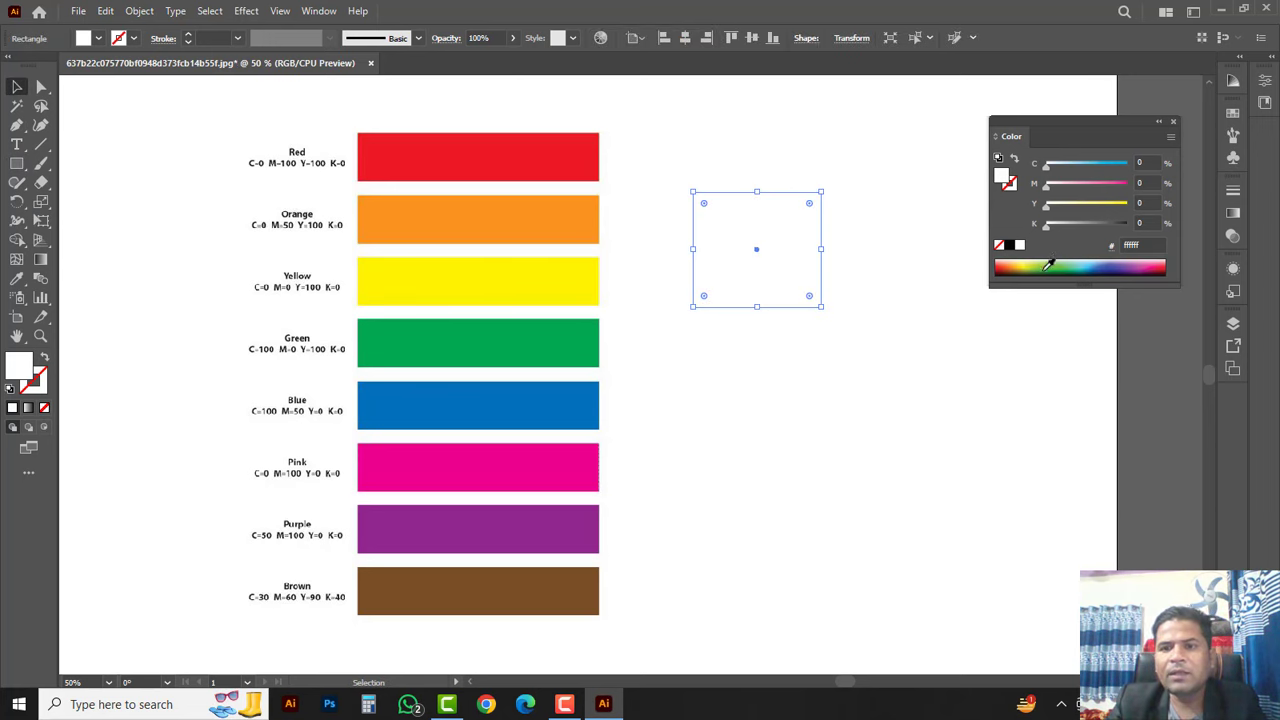
click(1055, 268)
click(1133, 262)
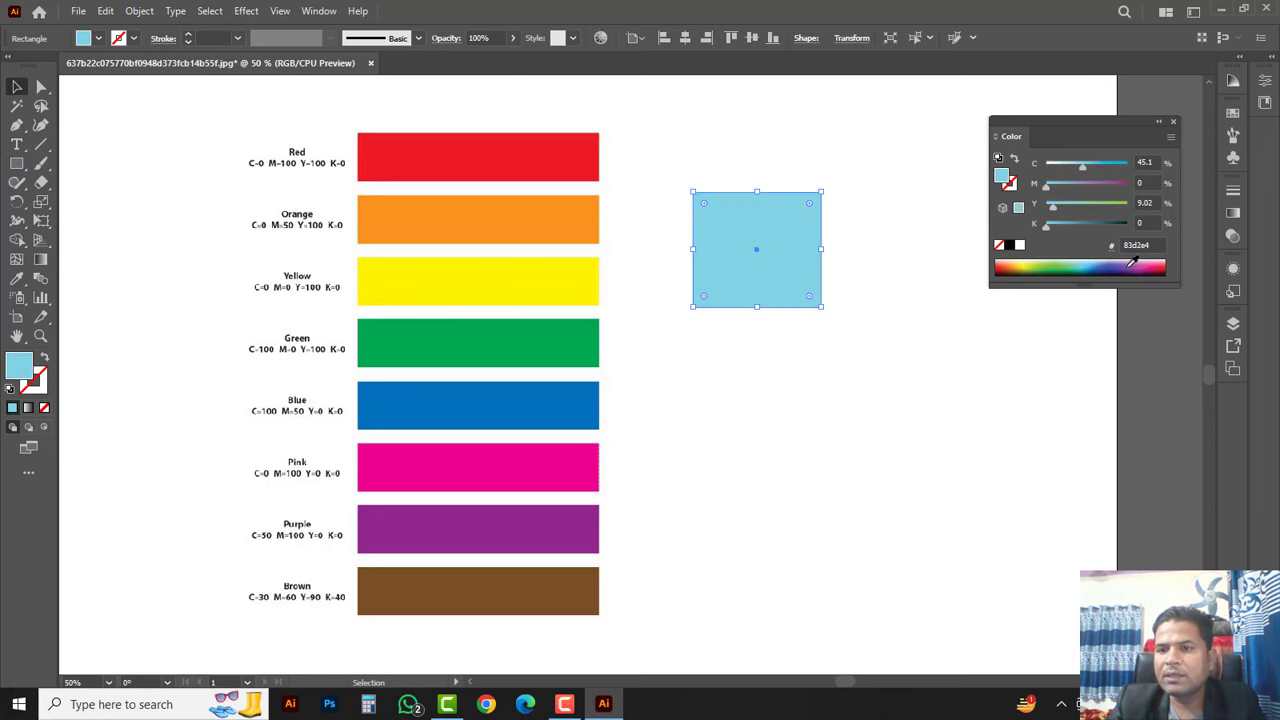
click(1113, 263)
click(1152, 265)
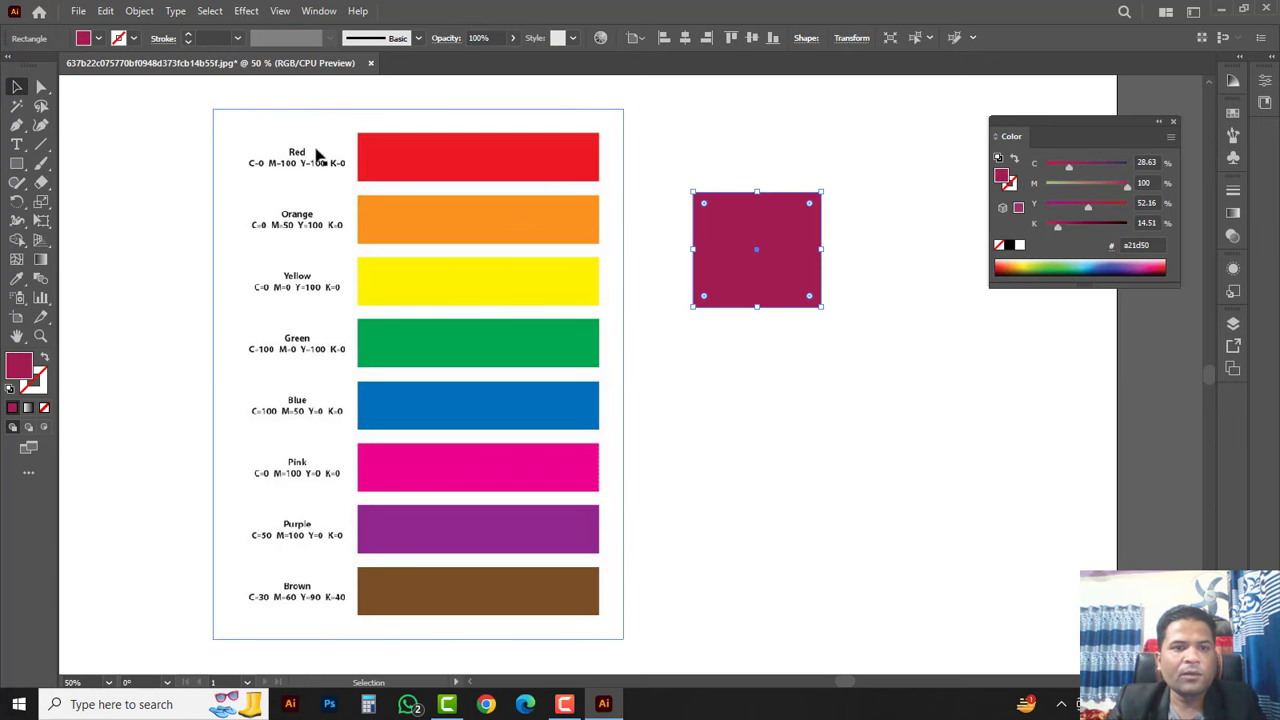
click(1043, 263)
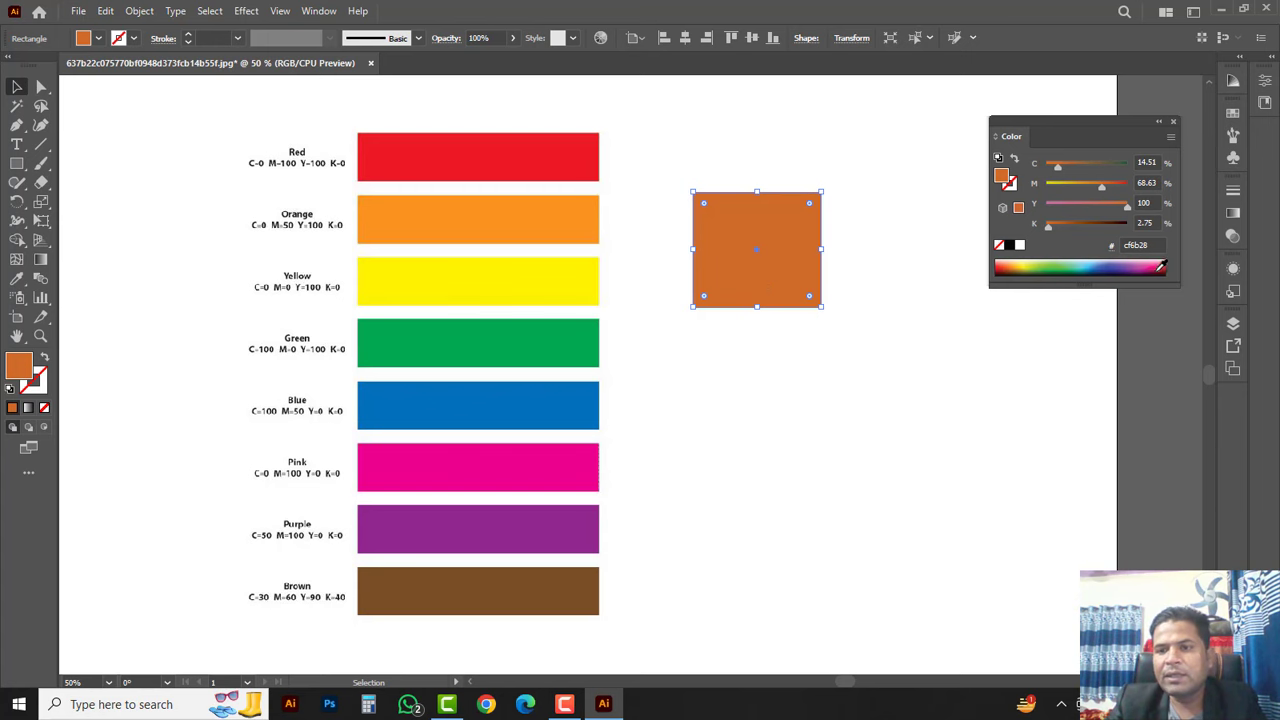
Sweep across the colour spectrum to settle on a red fill.
click(1013, 268)
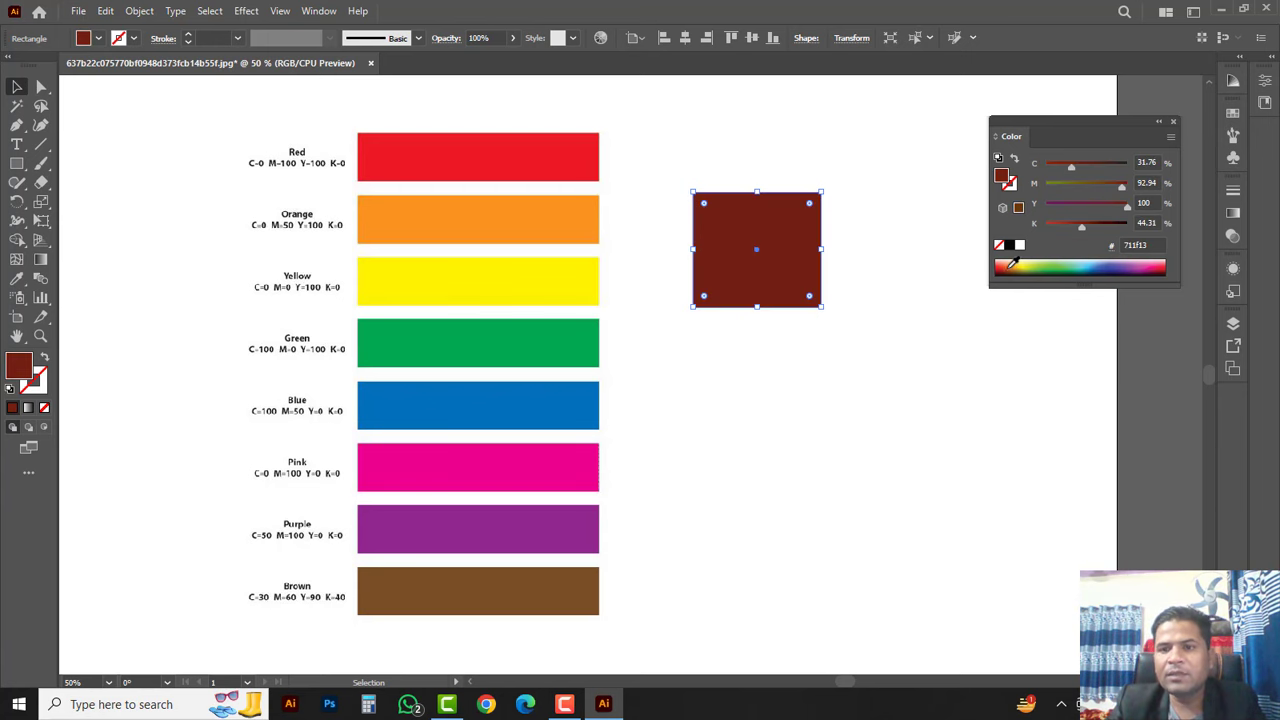
drag(1016, 263, 1002, 263)
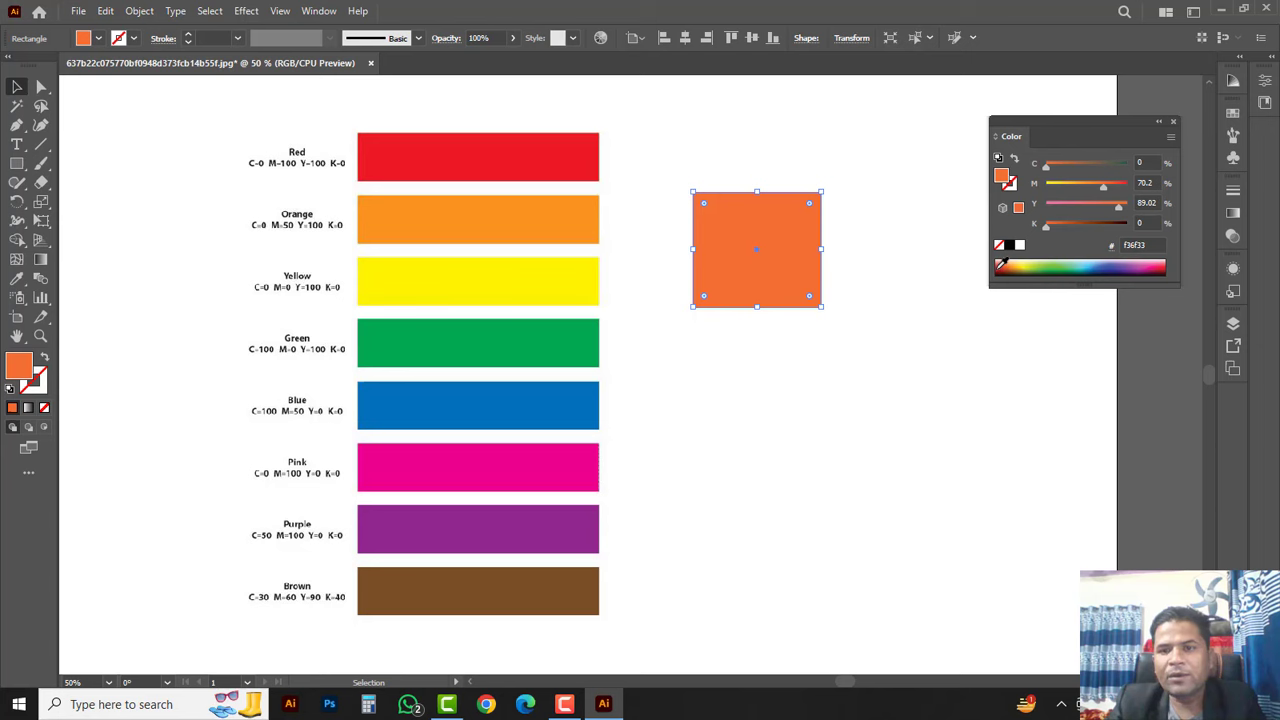
click(1007, 263)
click(1008, 262)
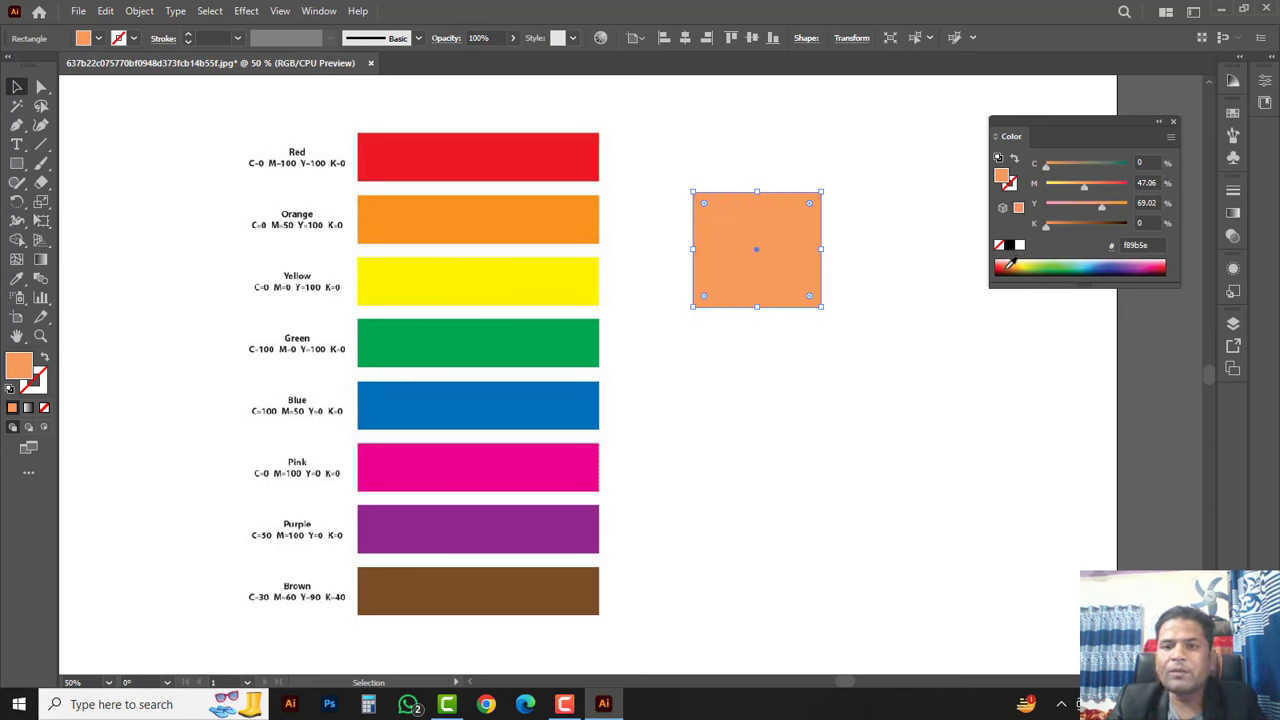
drag(1010, 262, 997, 265)
Adjust the rectangle's sliders to C 0, M 100, K 0 for pure red.
click(868, 310)
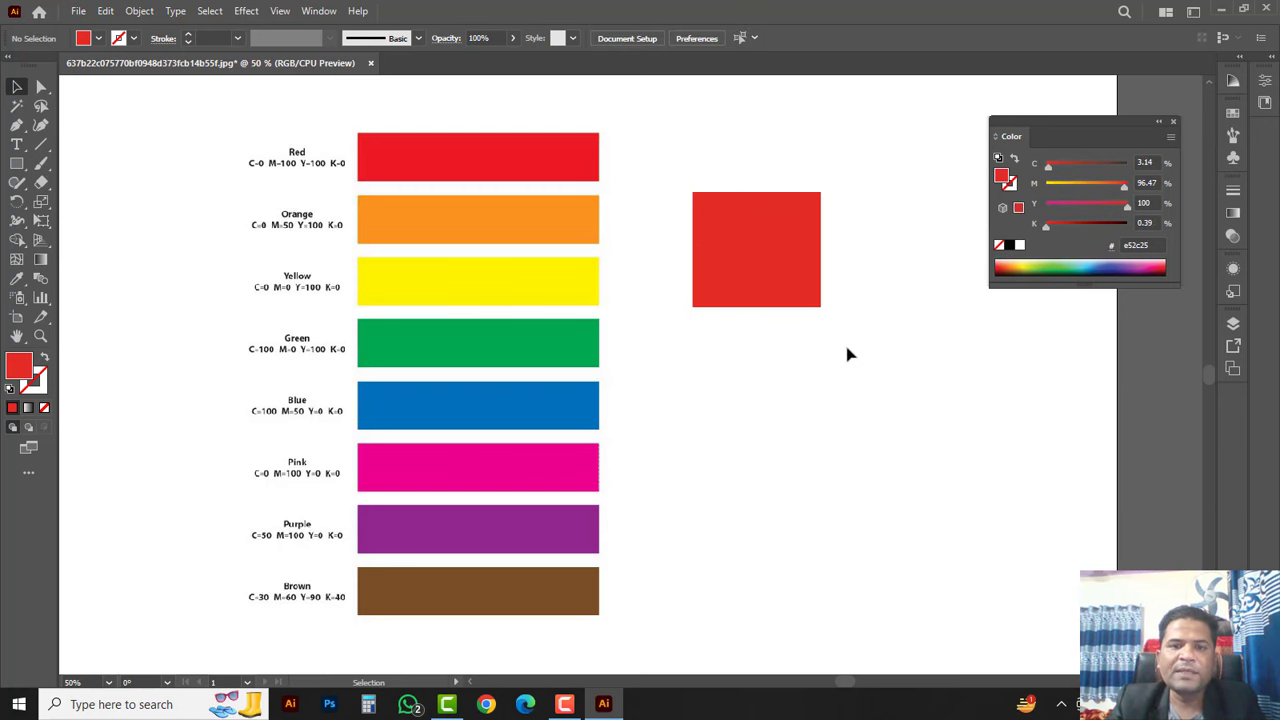
click(749, 277)
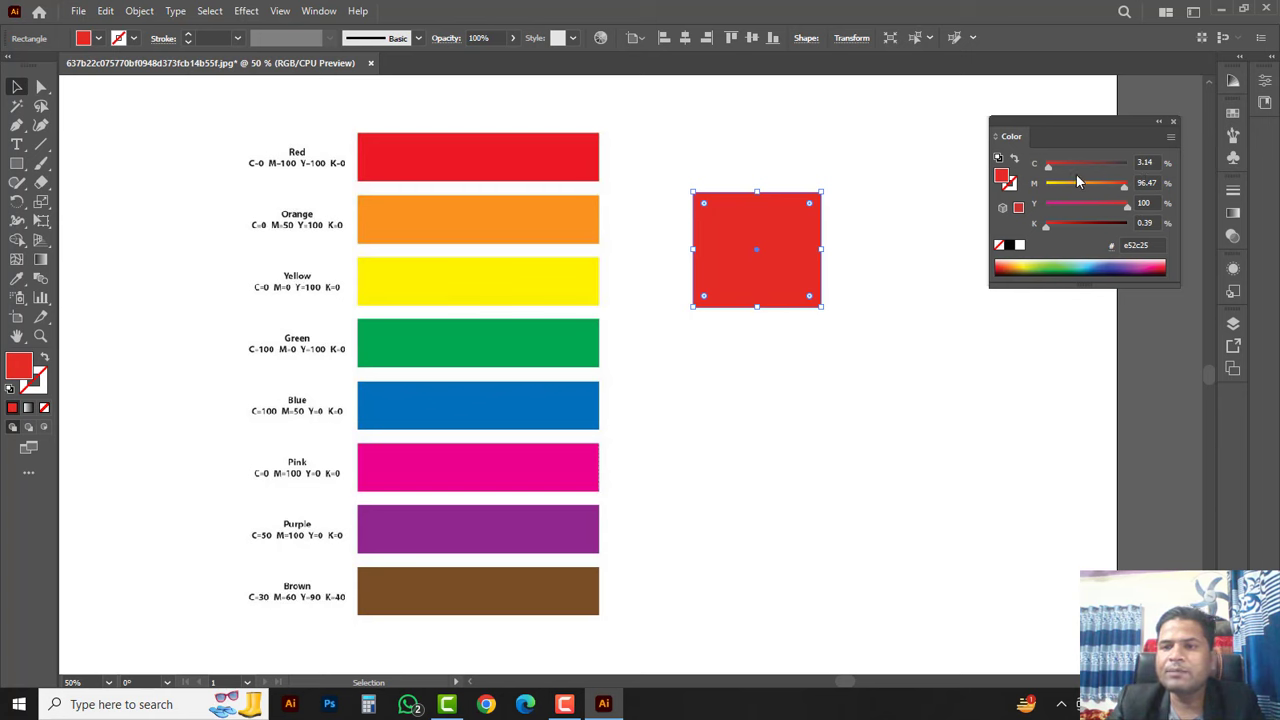
drag(1049, 172, 980, 150)
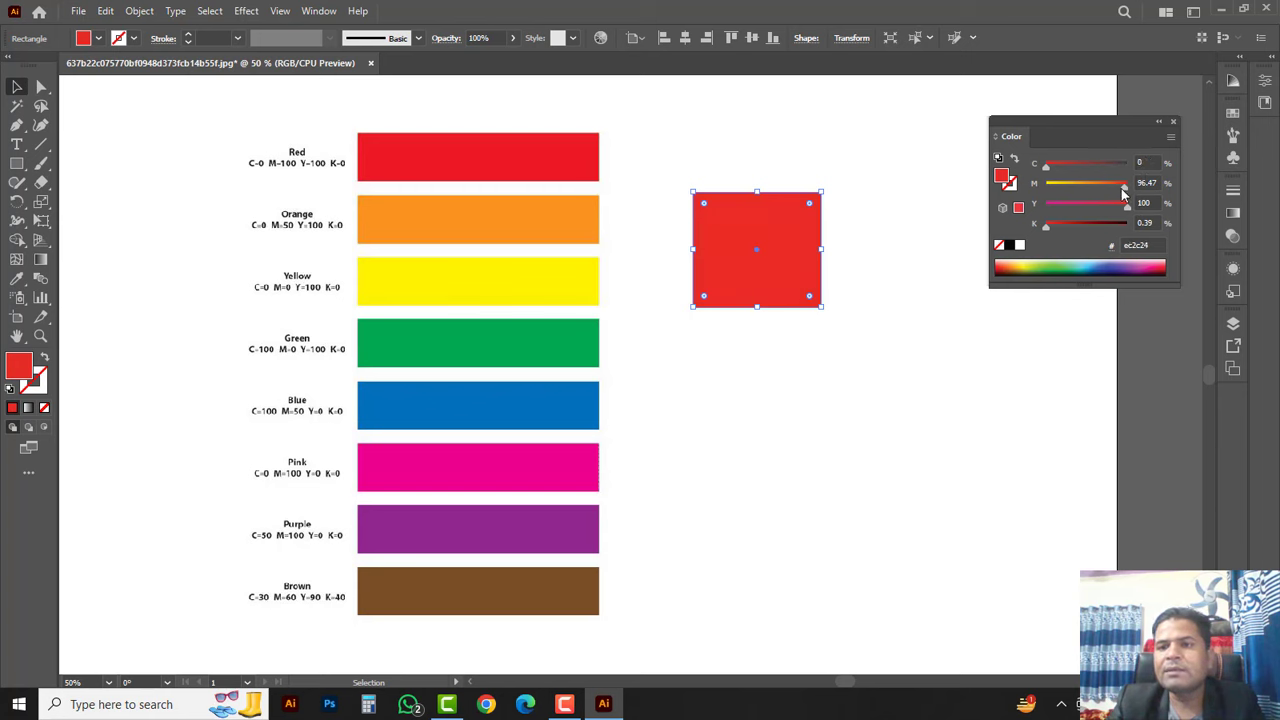
drag(1121, 188, 1130, 188)
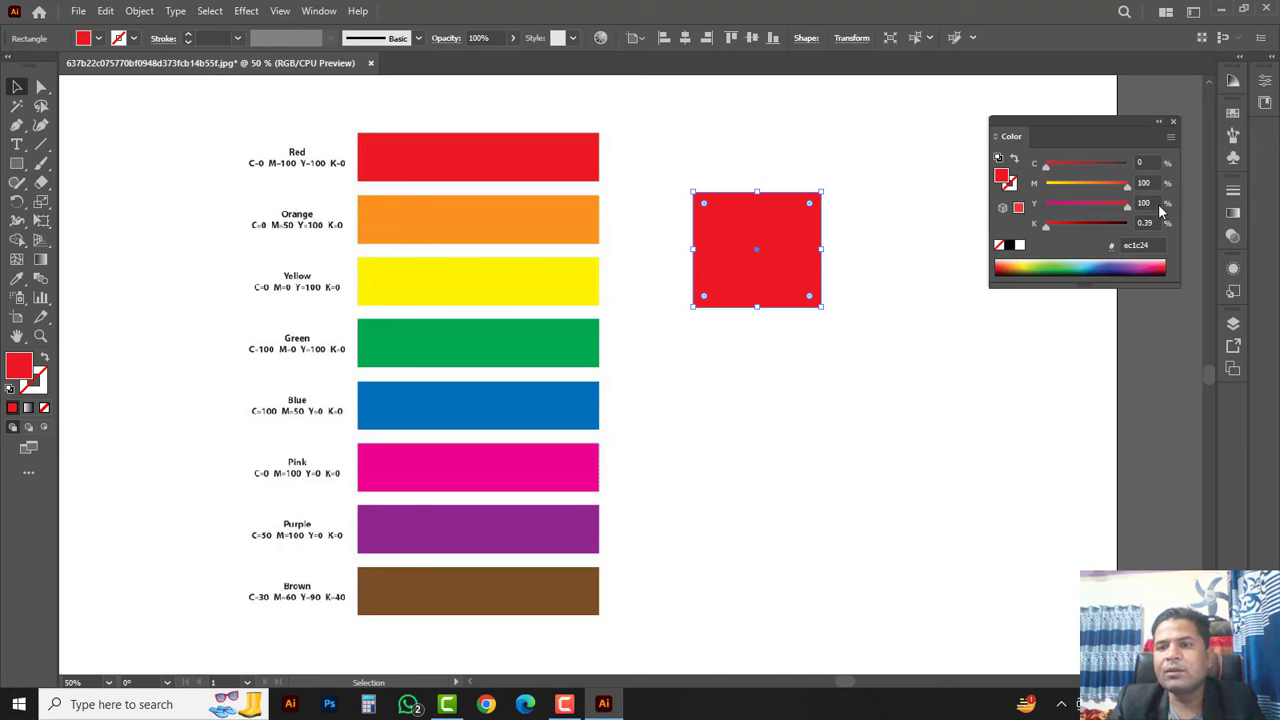
drag(1053, 224, 993, 236)
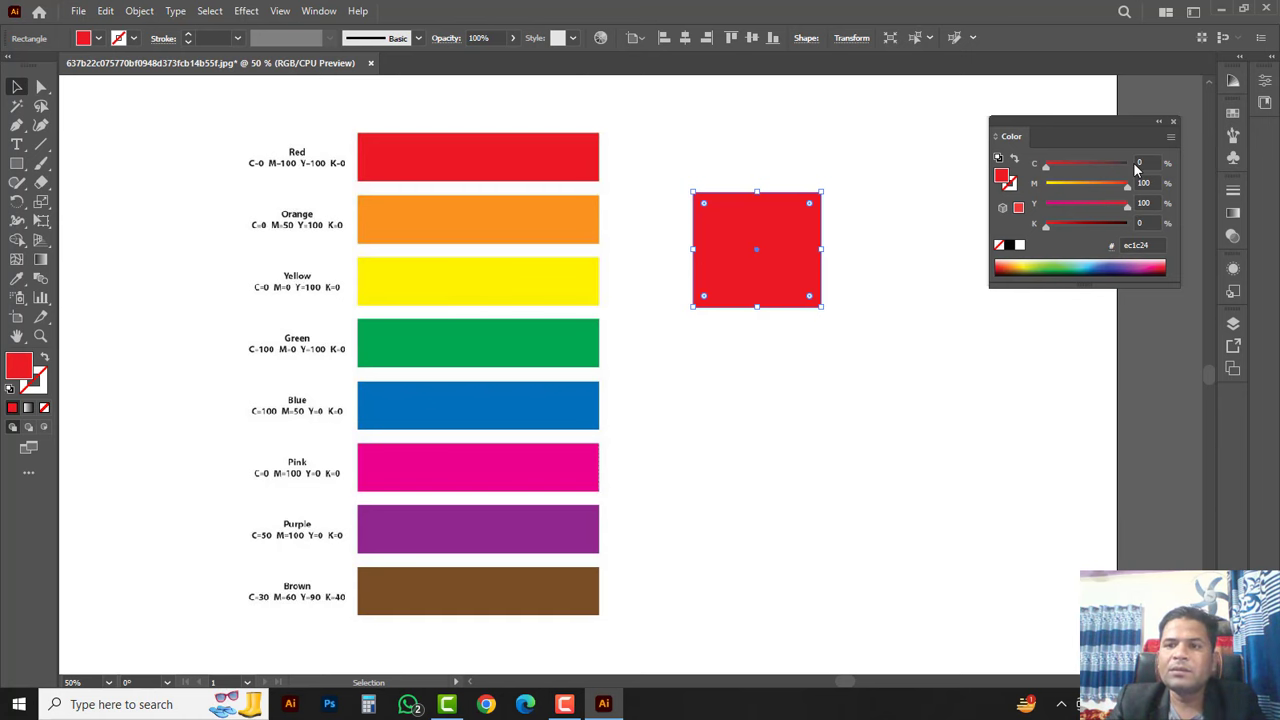
Shift the colour chart right, and set the red square's black to 0, beside the Red bar, smaller.
drag(755, 230, 893, 354)
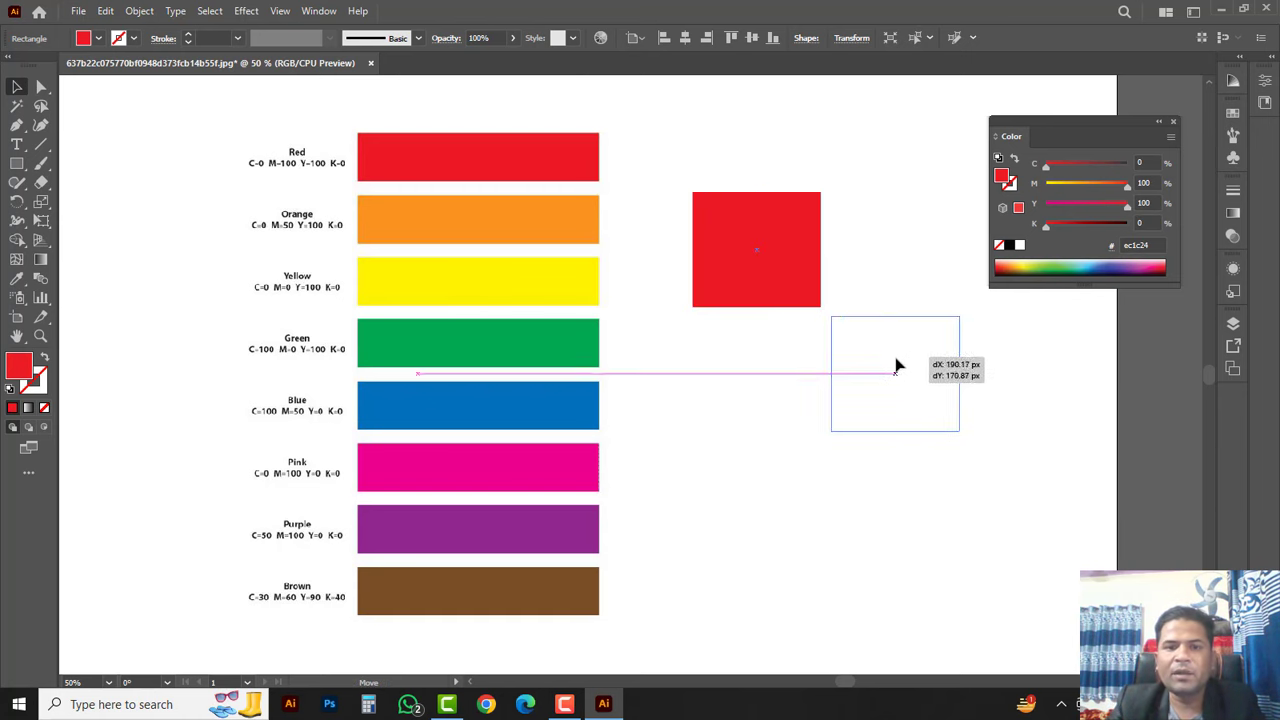
drag(508, 295, 685, 291)
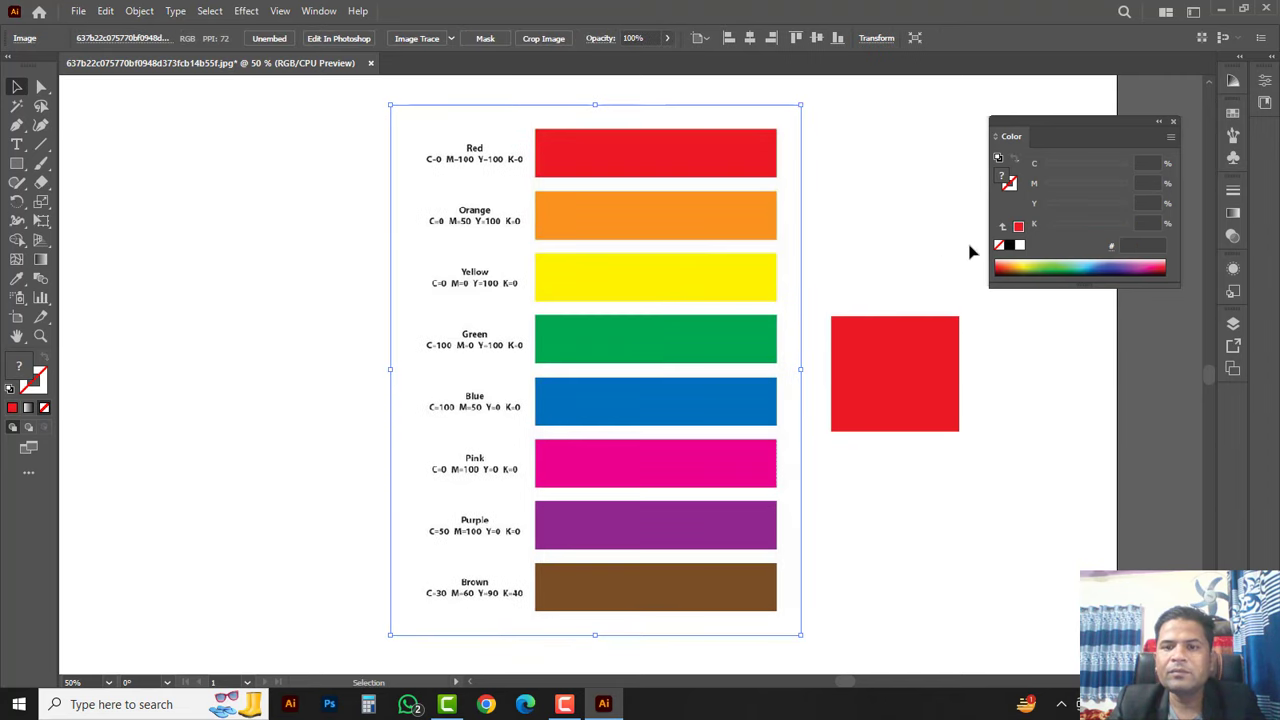
click(911, 362)
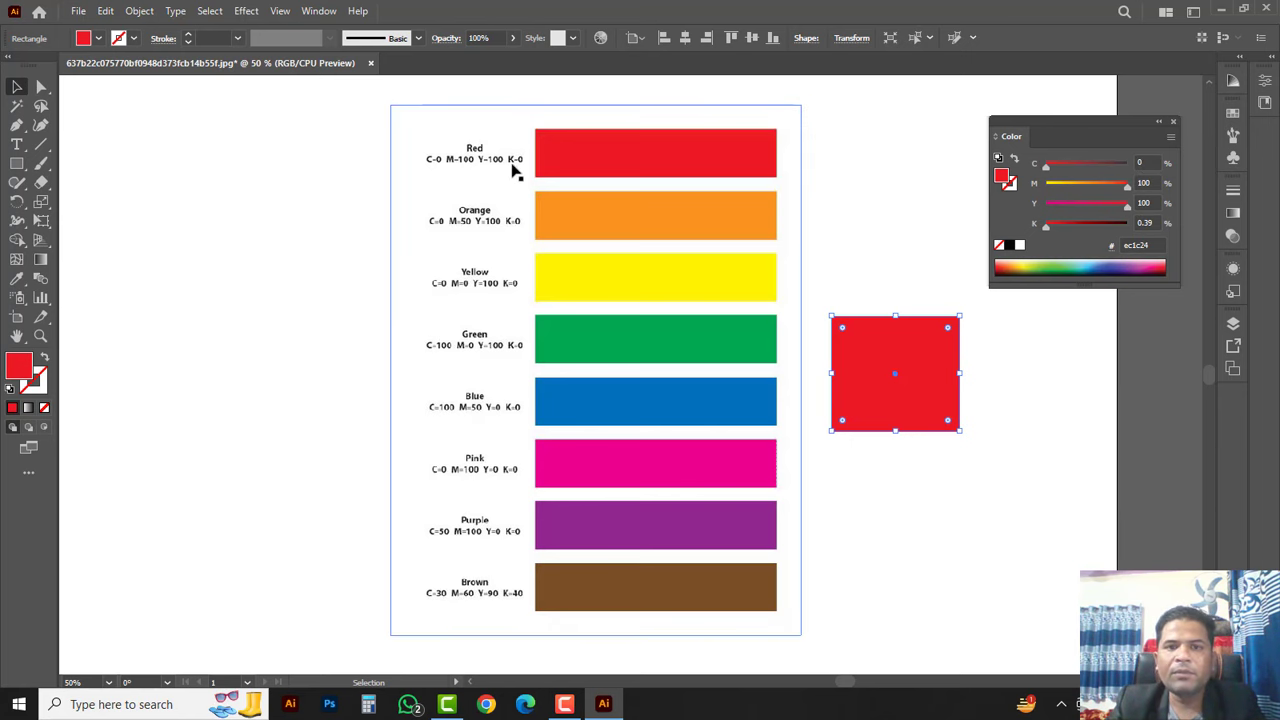
click(1048, 226)
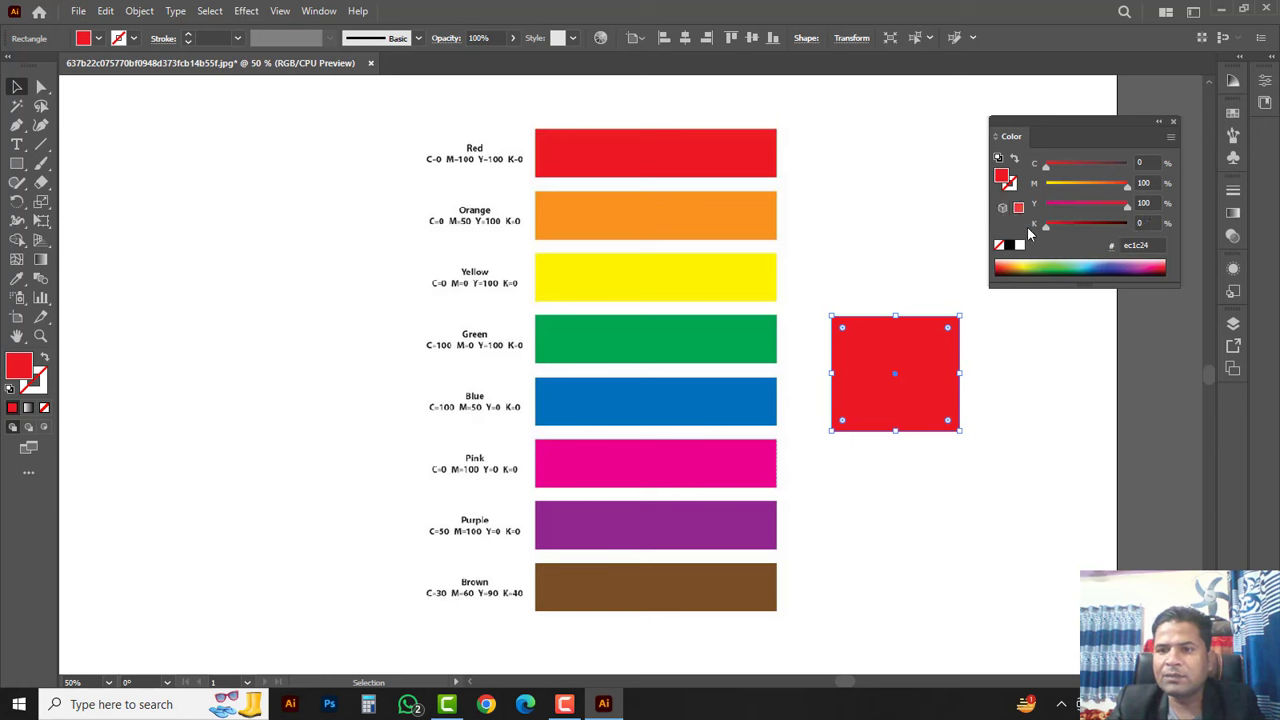
drag(894, 370, 867, 192)
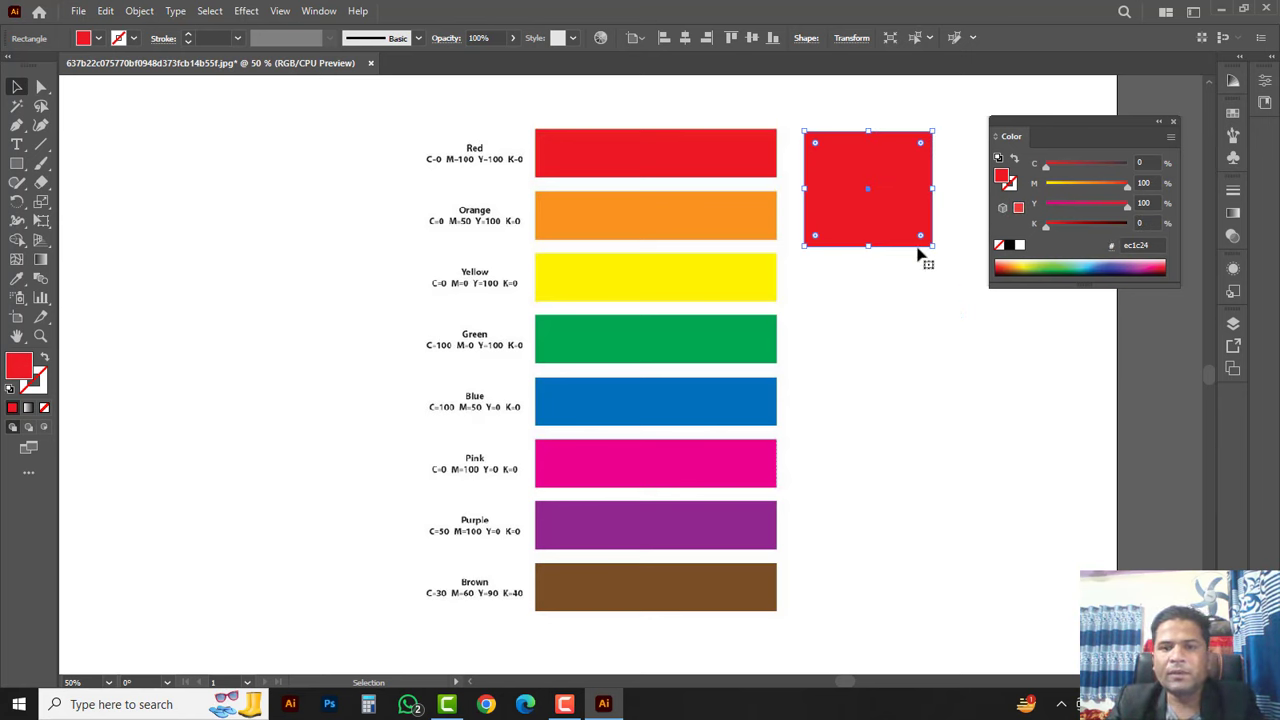
mouse_move(932, 246)
mouse_down()
mouse_move(861, 165)
mouse_move(871, 234)
mouse_up()
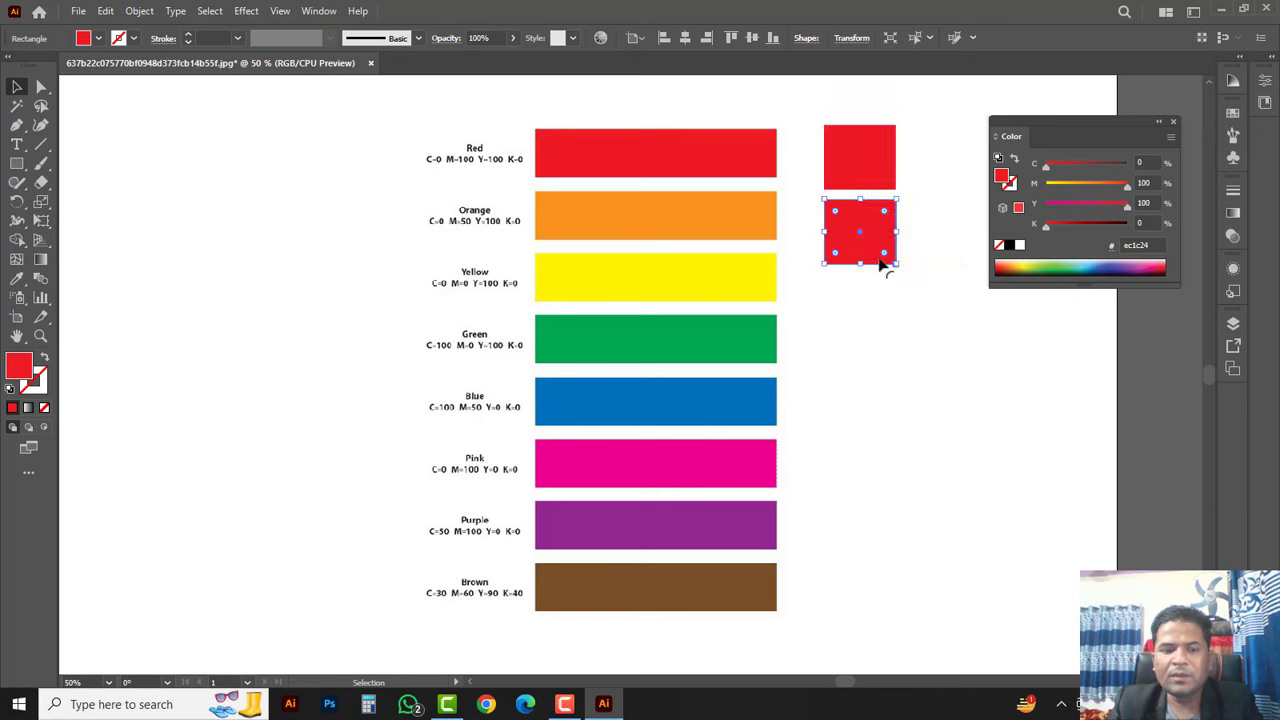
Repeat the copy with Ctrl+D into seven squares and stretch the column to align with the bars.
key(ctrl)
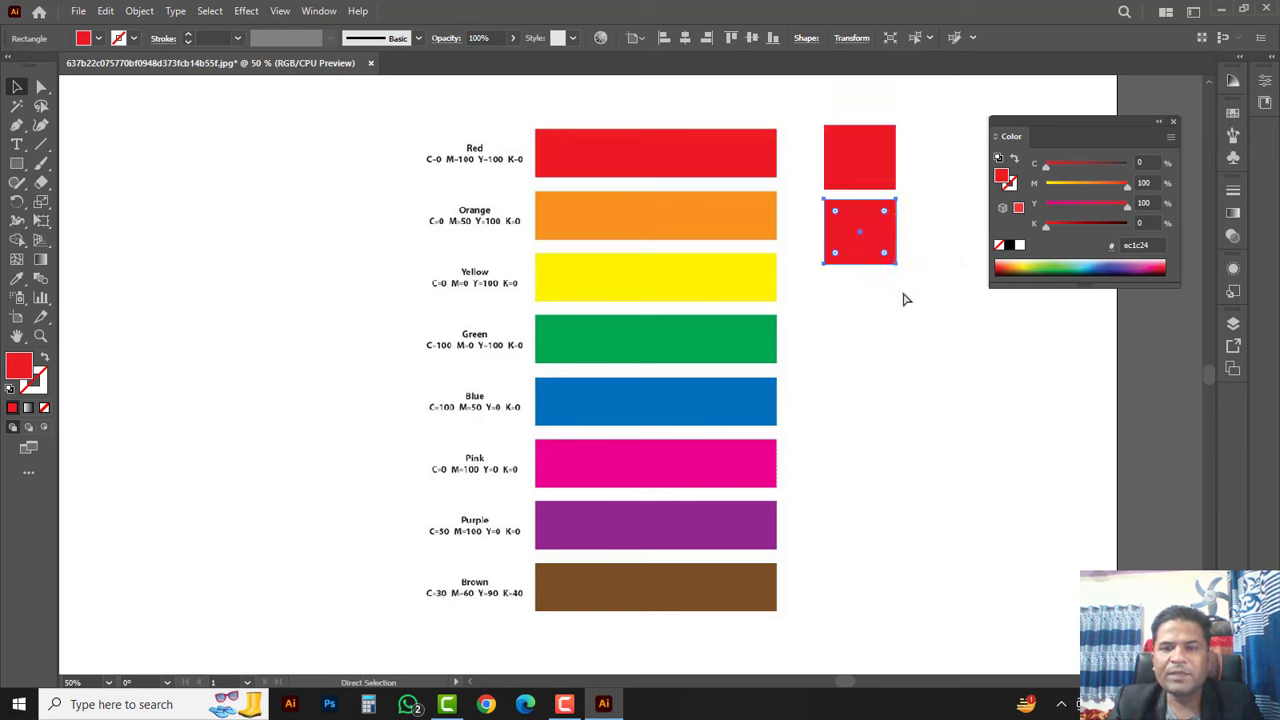
key(ctrl+d)
key(ctrl+d)
key(ctrl+d)
key(ctrl+d)
key(ctrl+d)
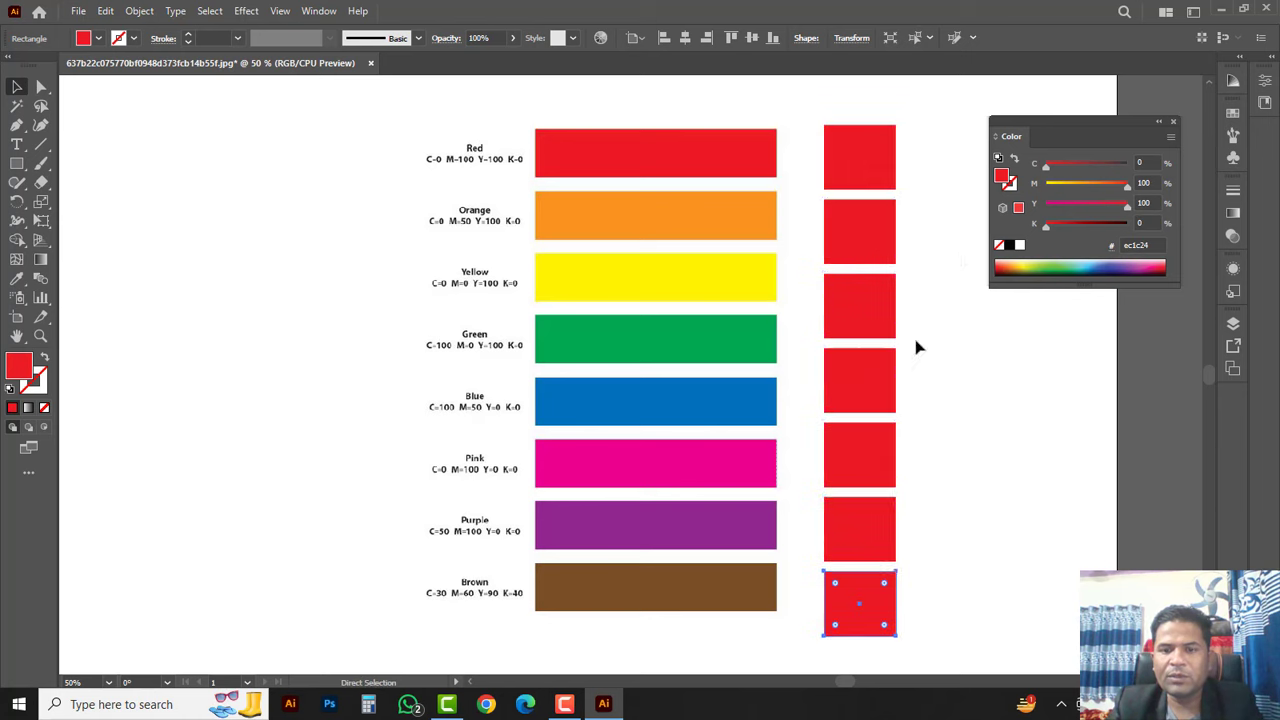
drag(928, 628, 840, 163)
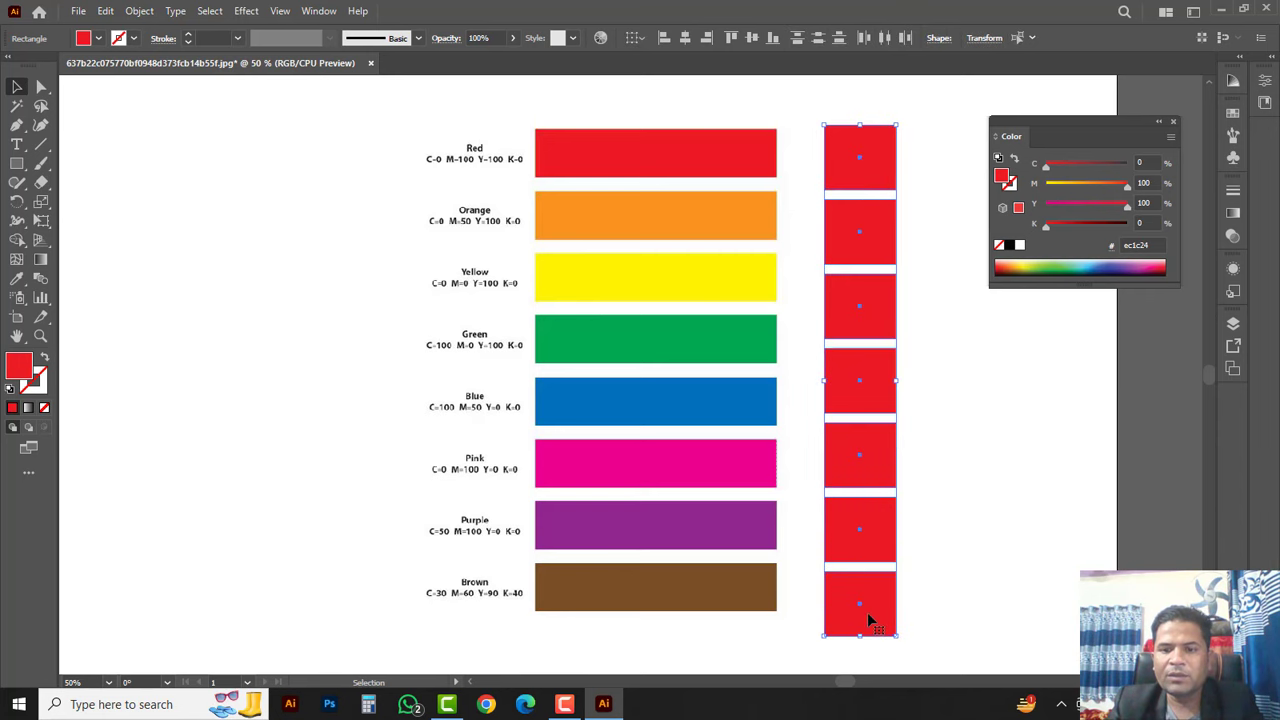
drag(862, 635, 862, 539)
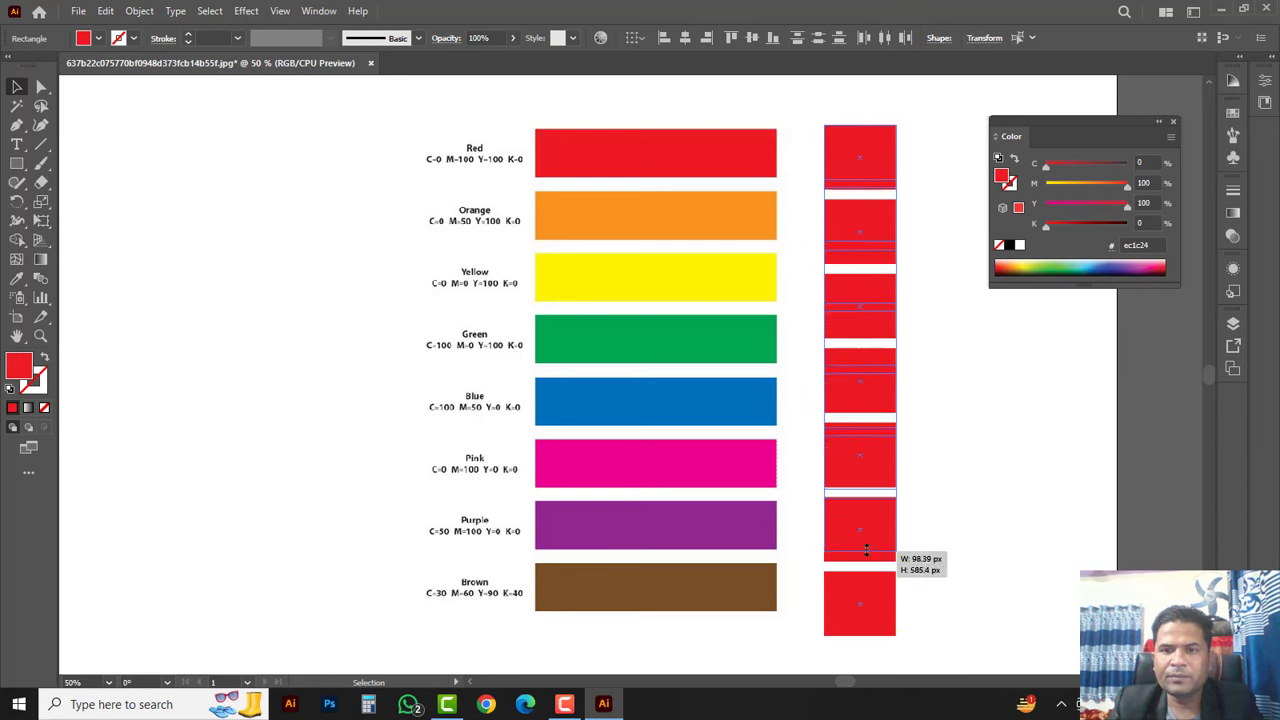
click(997, 432)
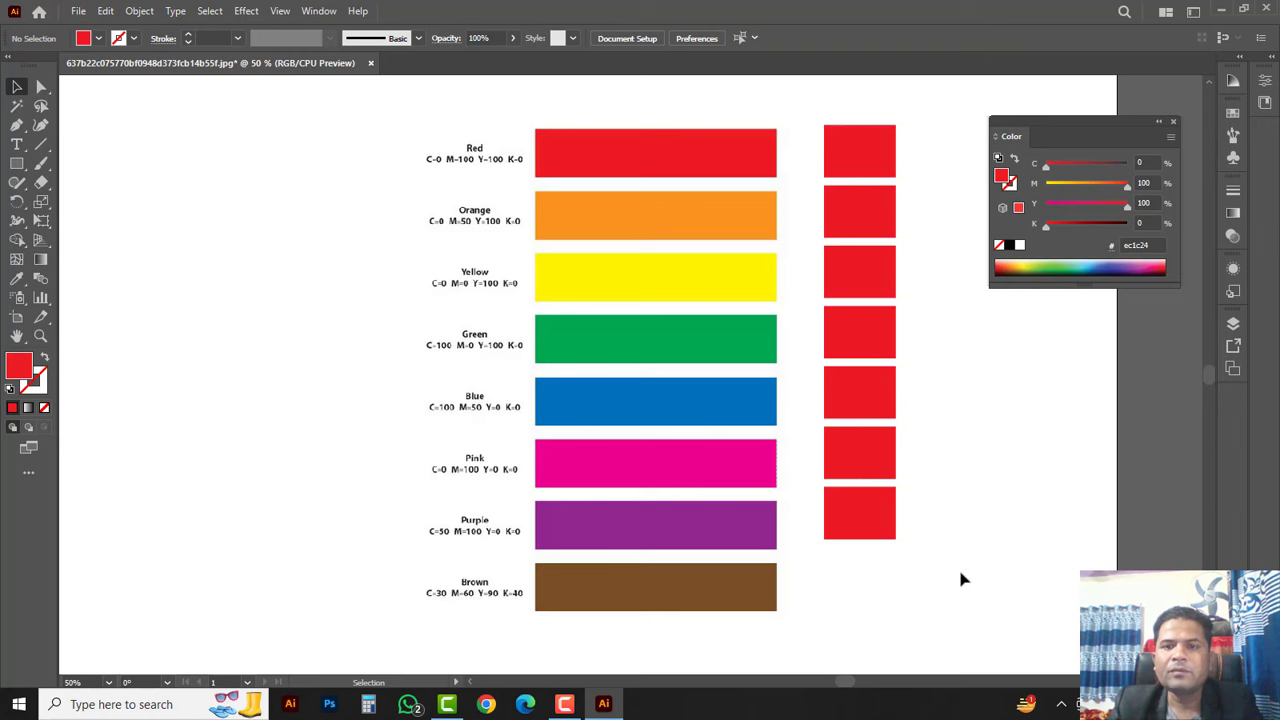
drag(962, 579, 865, 139)
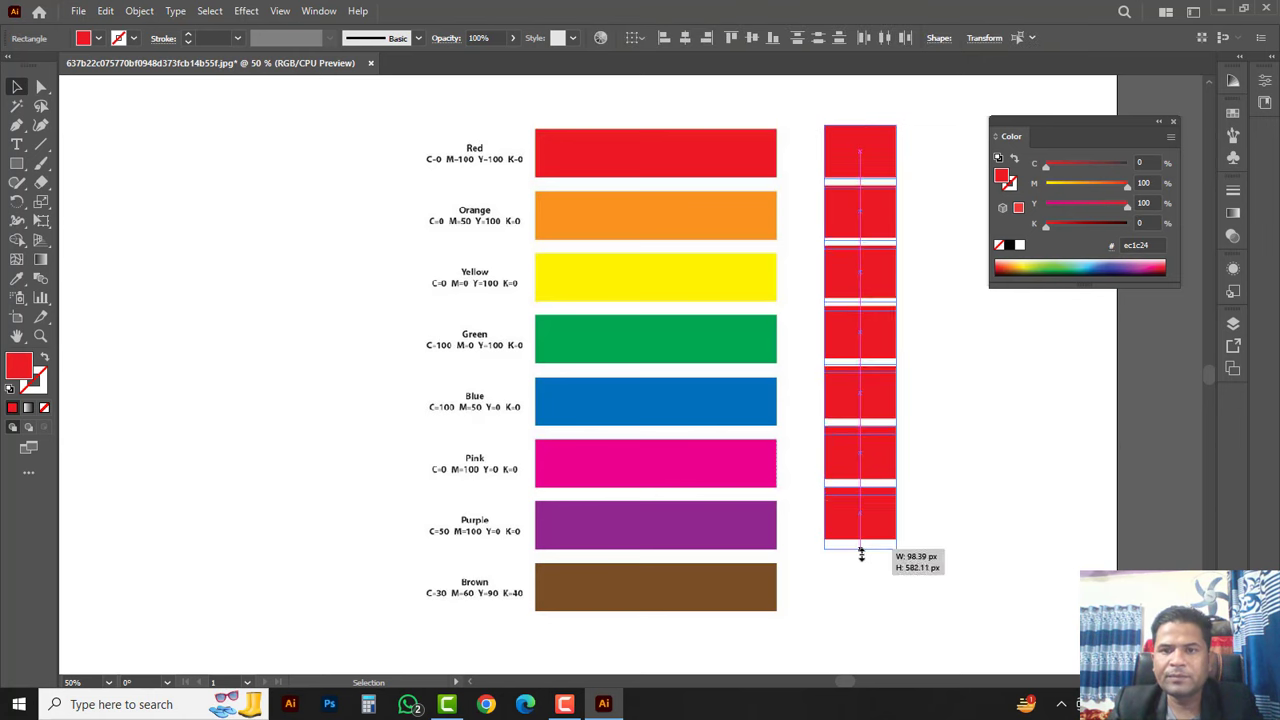
drag(862, 539, 861, 557)
click(971, 506)
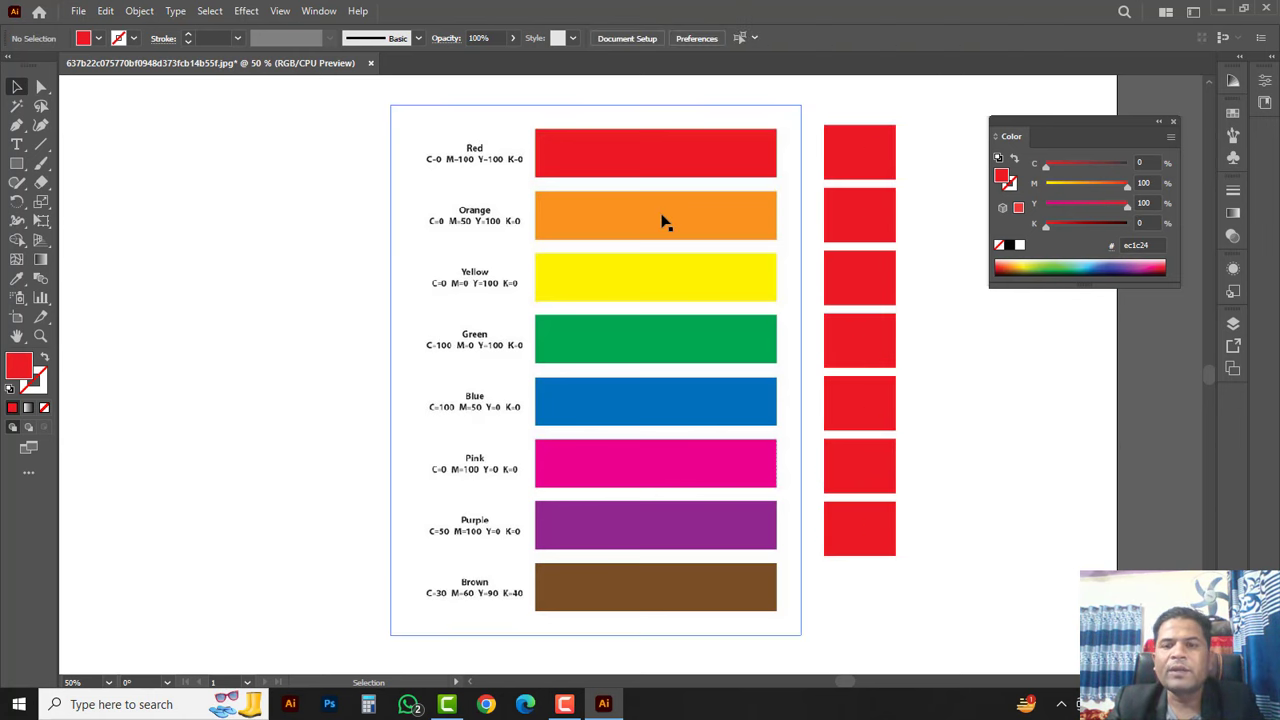
Make the second square orange by setting magenta to 50.
click(863, 231)
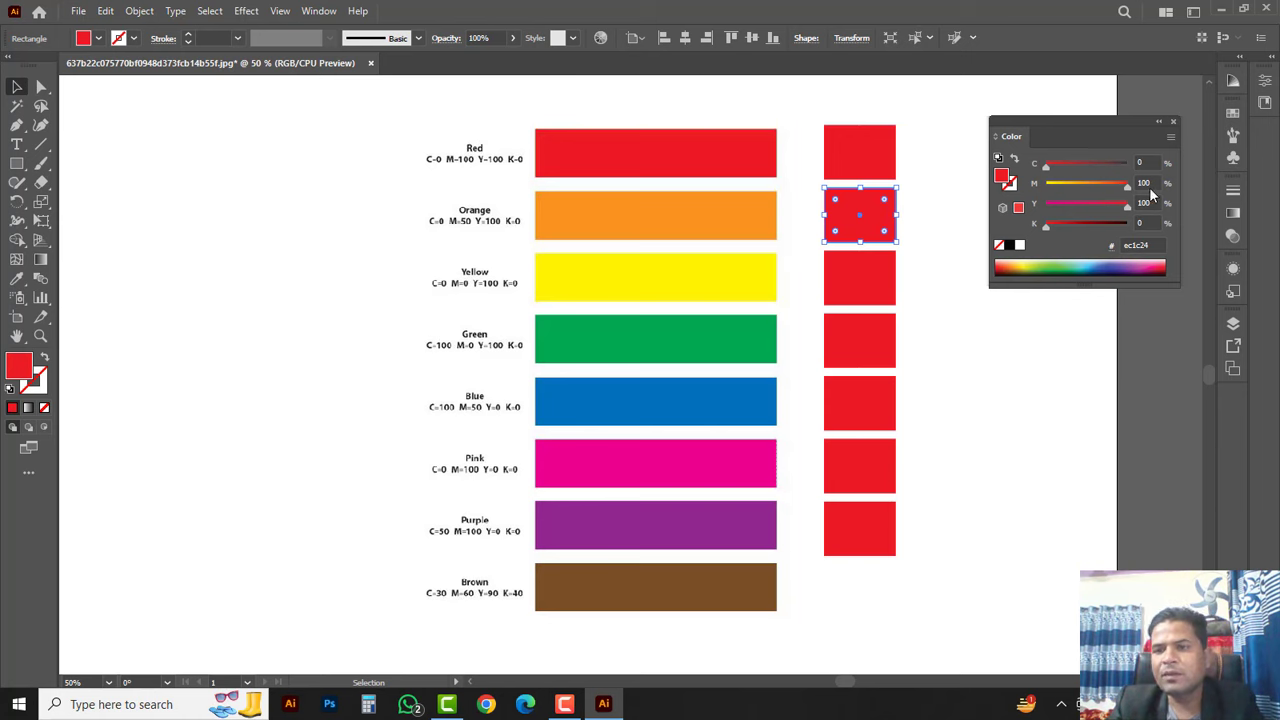
click(1147, 162)
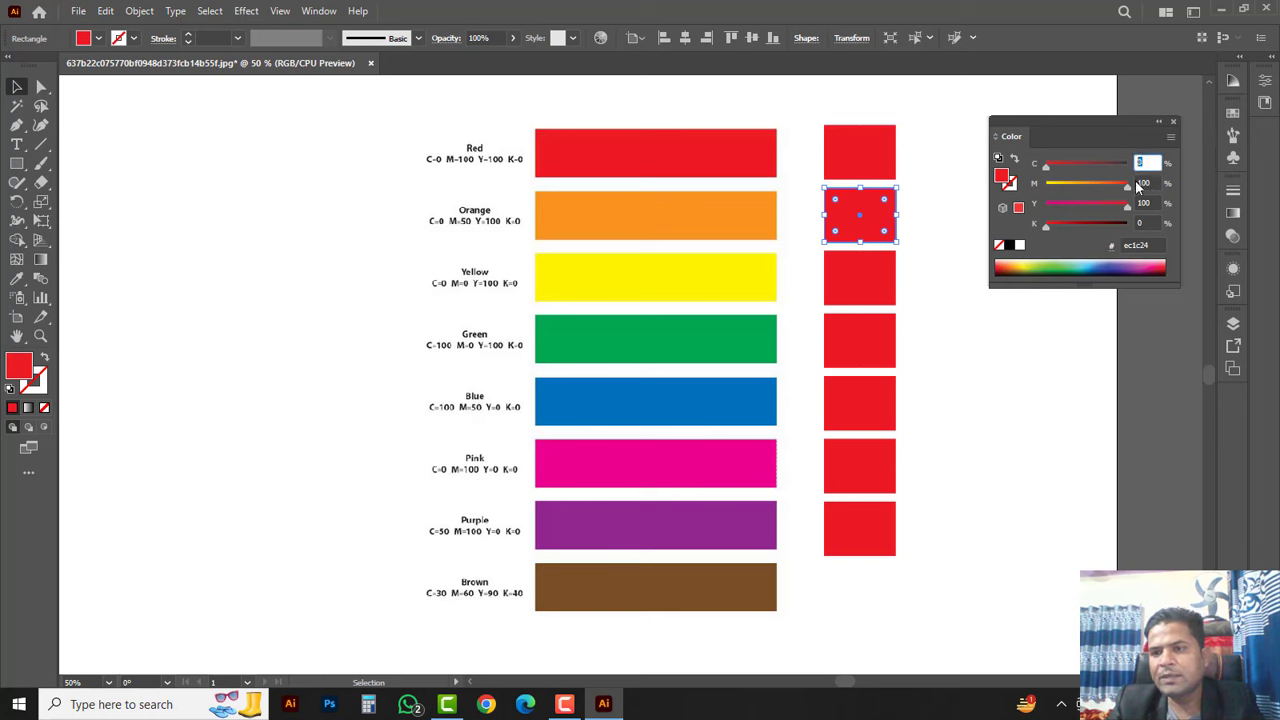
click(1147, 183)
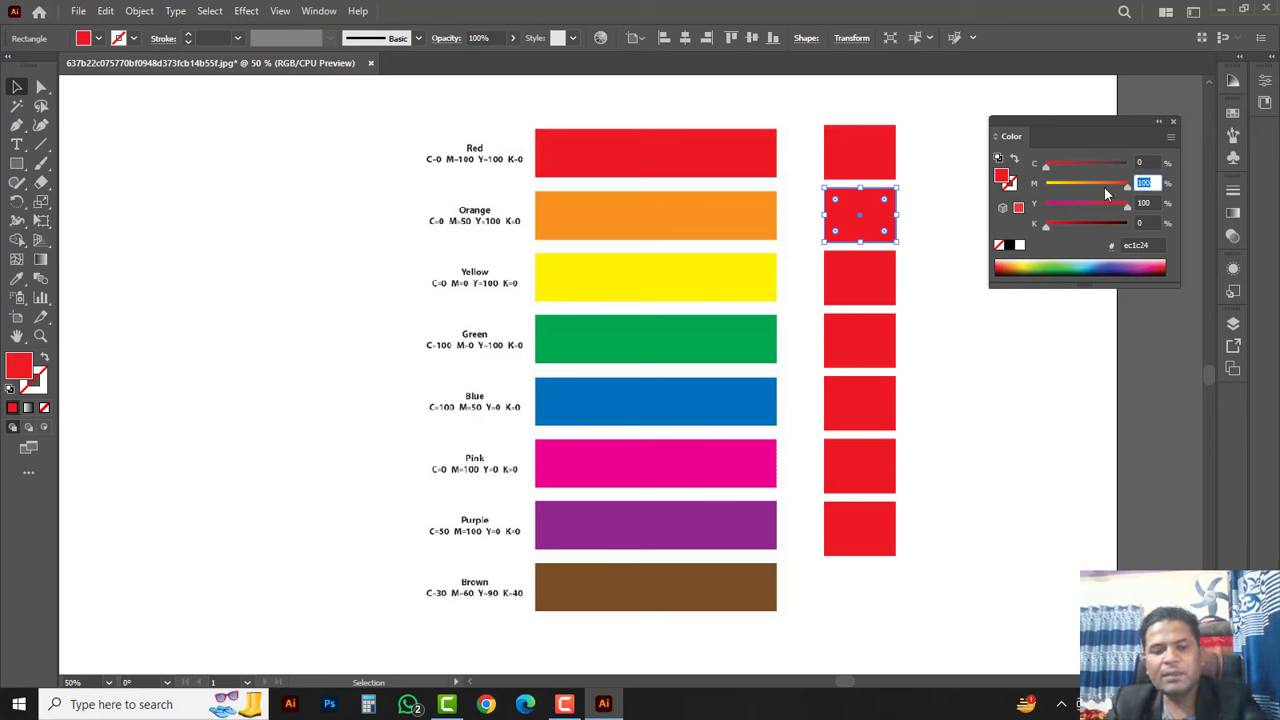
text(50)
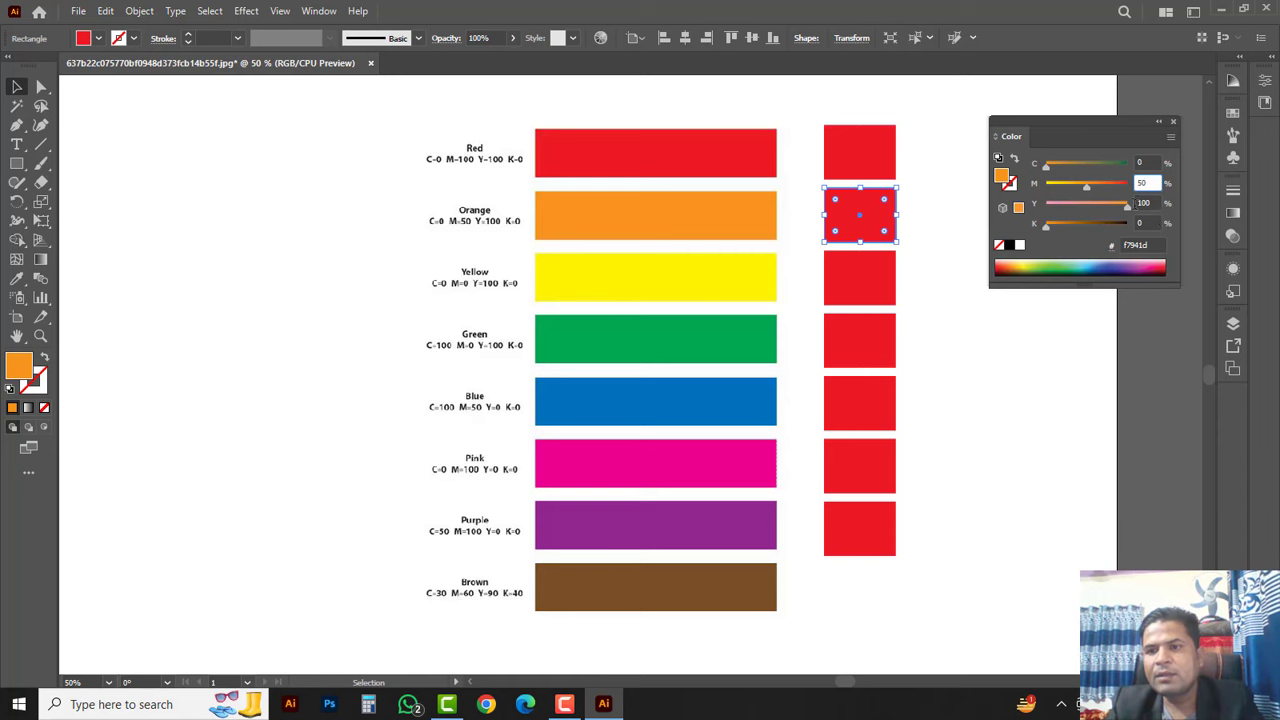
key(Return)
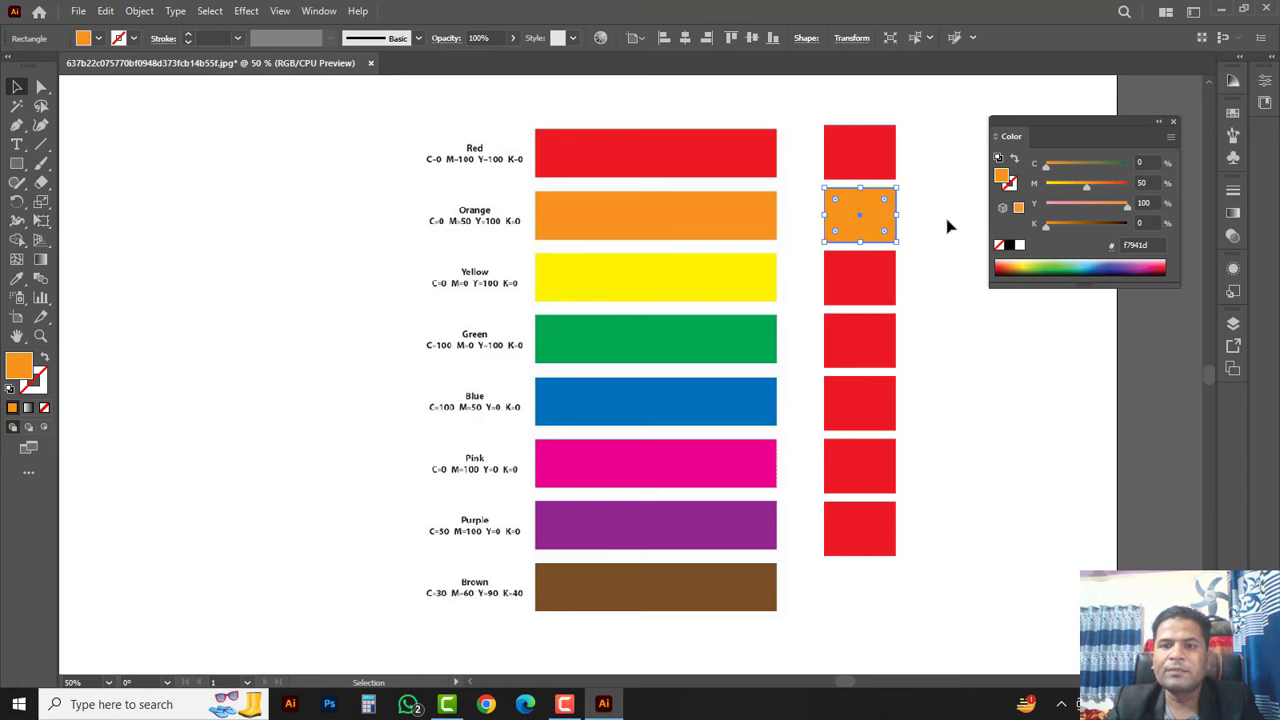
click(925, 205)
click(838, 226)
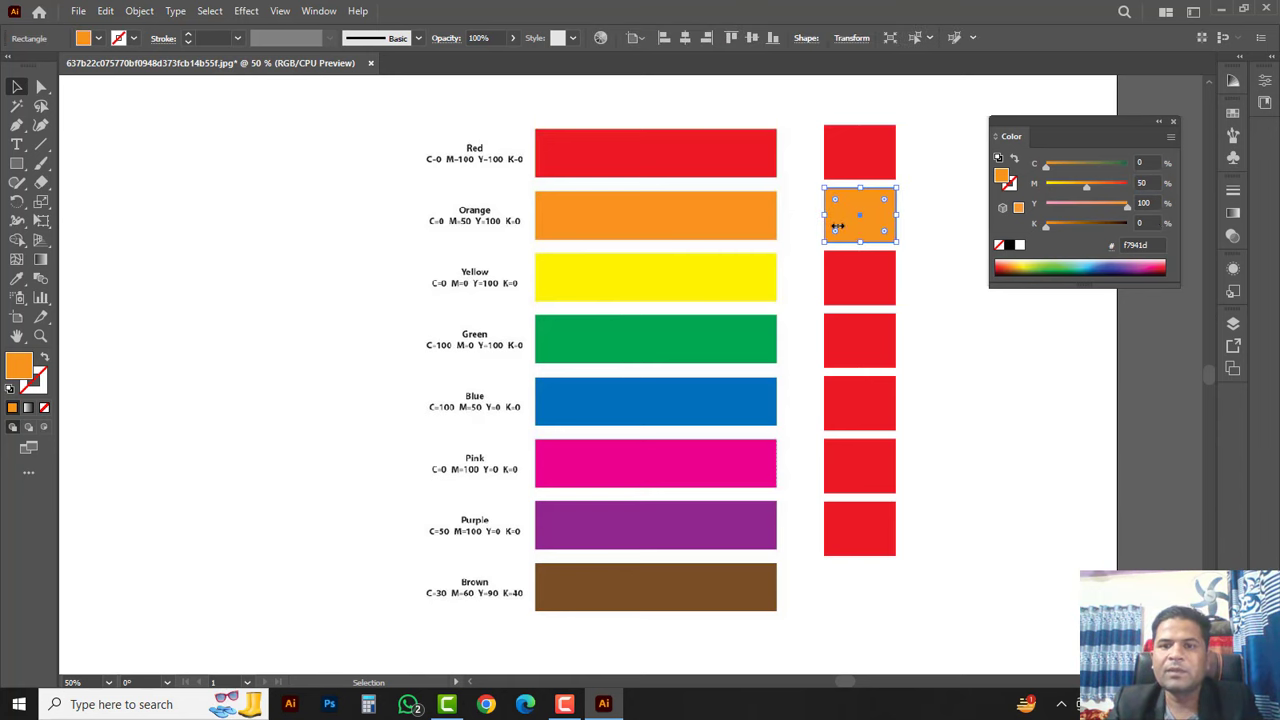
click(925, 240)
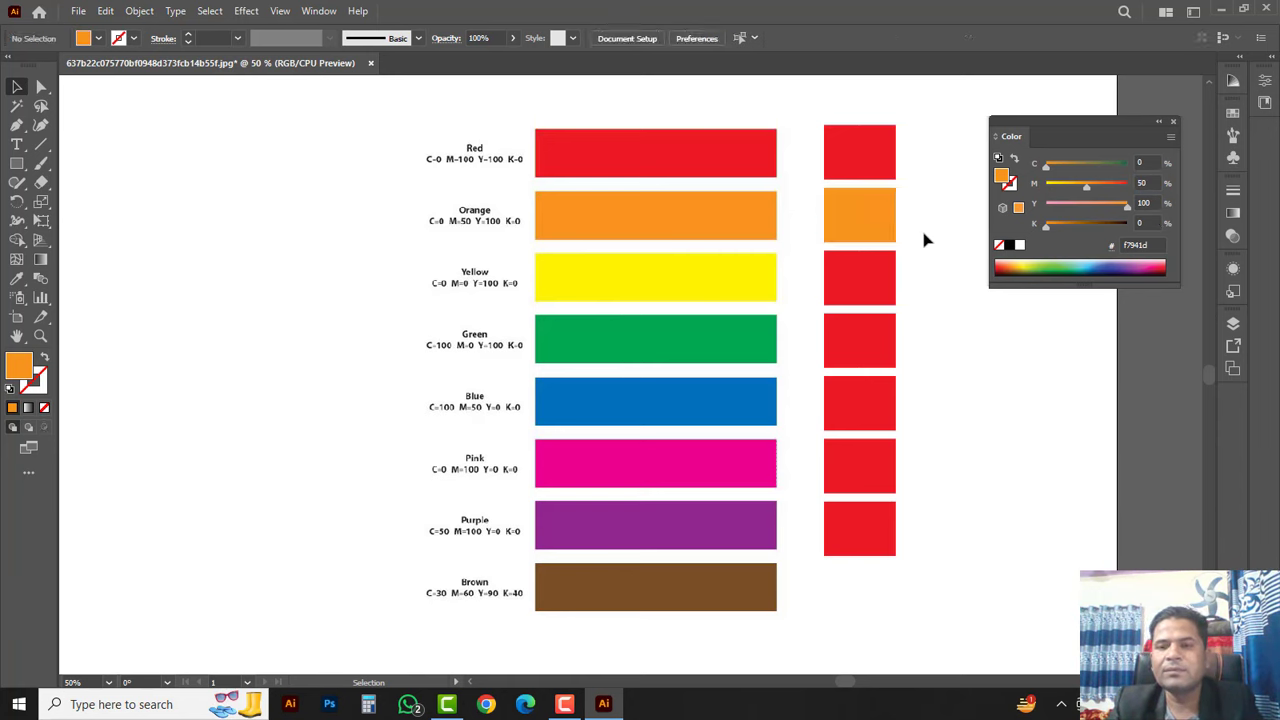
Turn the third square yellow by dropping magenta and black to 0.
click(857, 283)
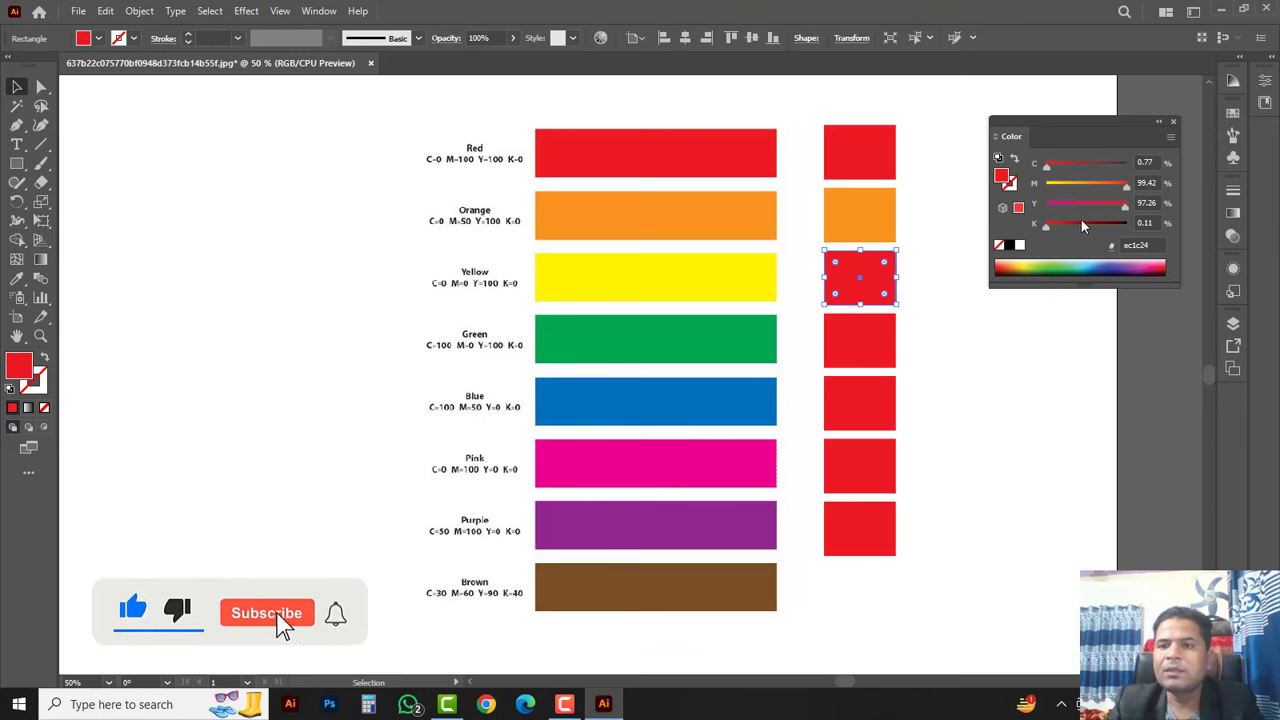
mouse_move(1124, 190)
mouse_down()
mouse_move(1046, 190)
mouse_move(1040, 166)
mouse_up()
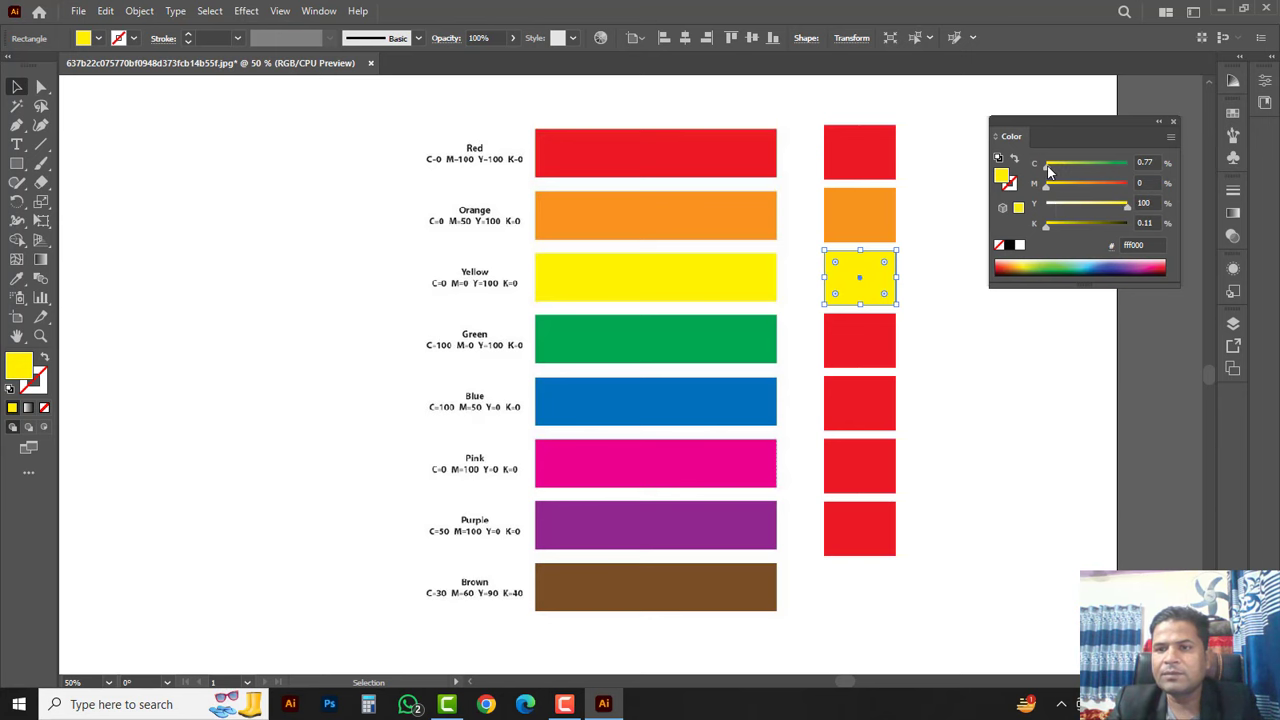
drag(1046, 226, 1040, 226)
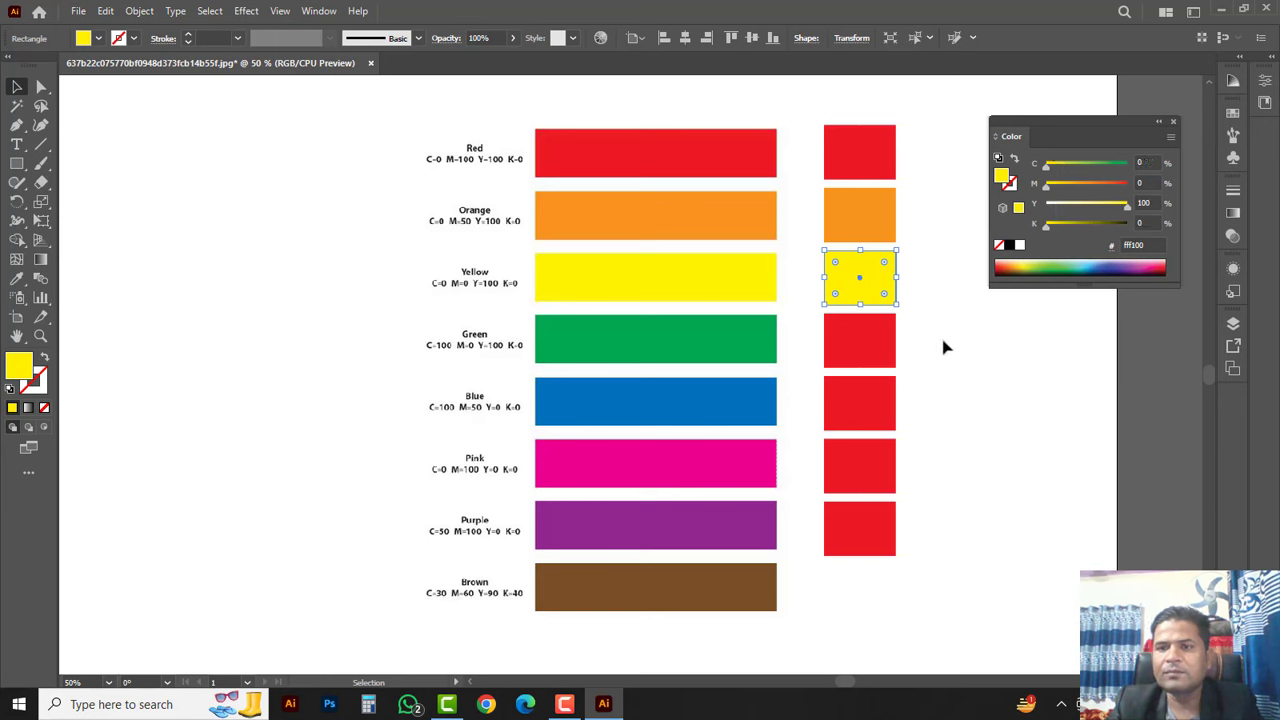
click(861, 341)
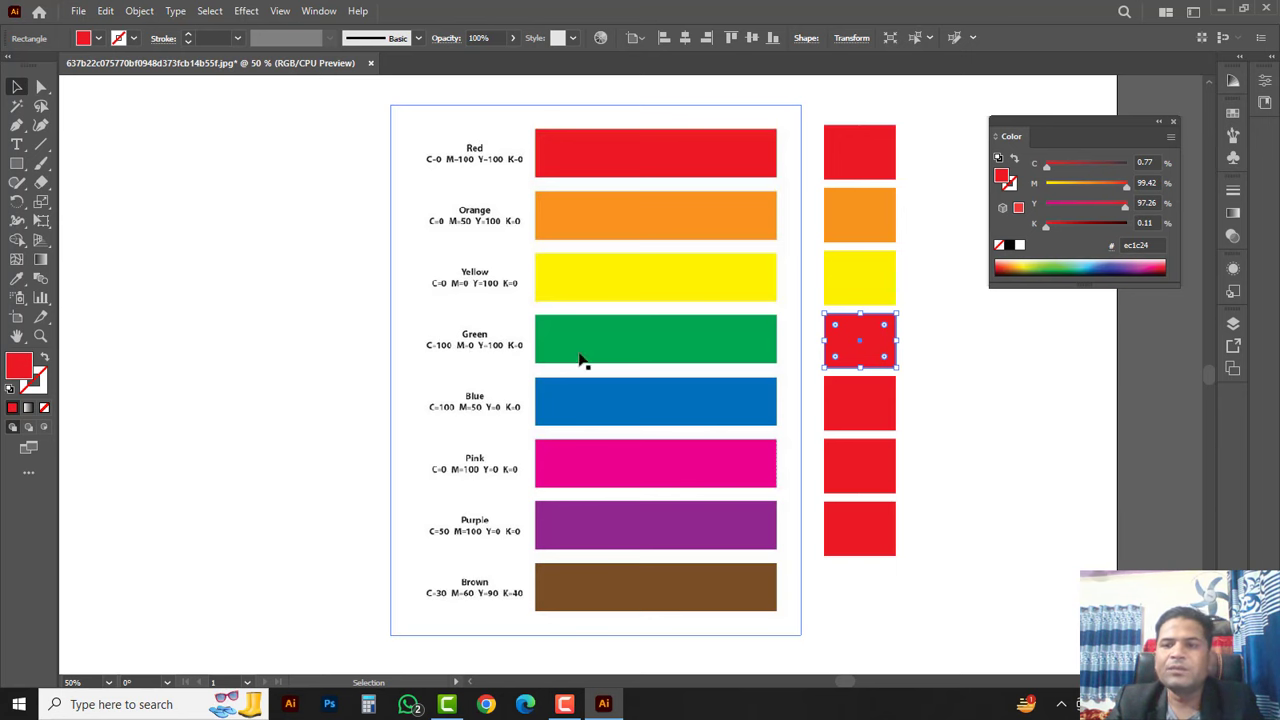
Fill the fourth square green at cyan 100, black 0, undoing a trial K 25 shade.
mouse_move(1046, 165)
mouse_down()
mouse_move(1127, 165)
mouse_move(1044, 185)
mouse_up()
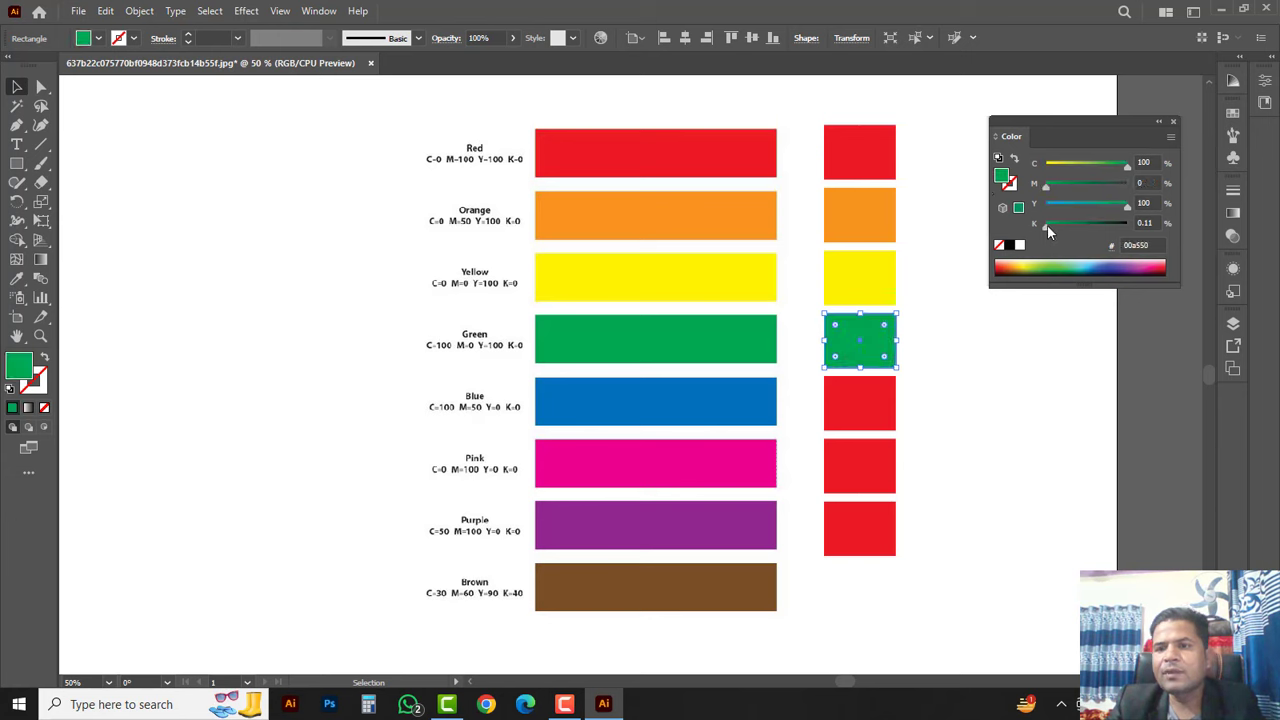
drag(1047, 225, 1020, 230)
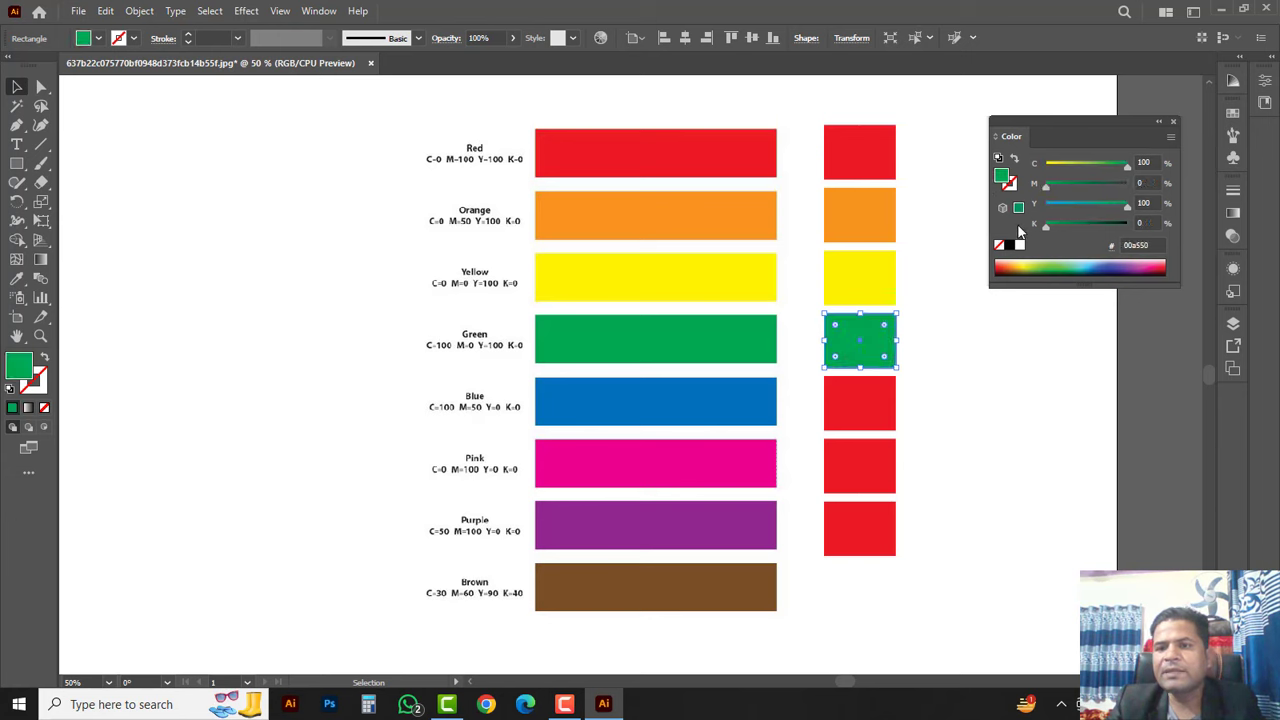
click(1149, 221)
text(25)
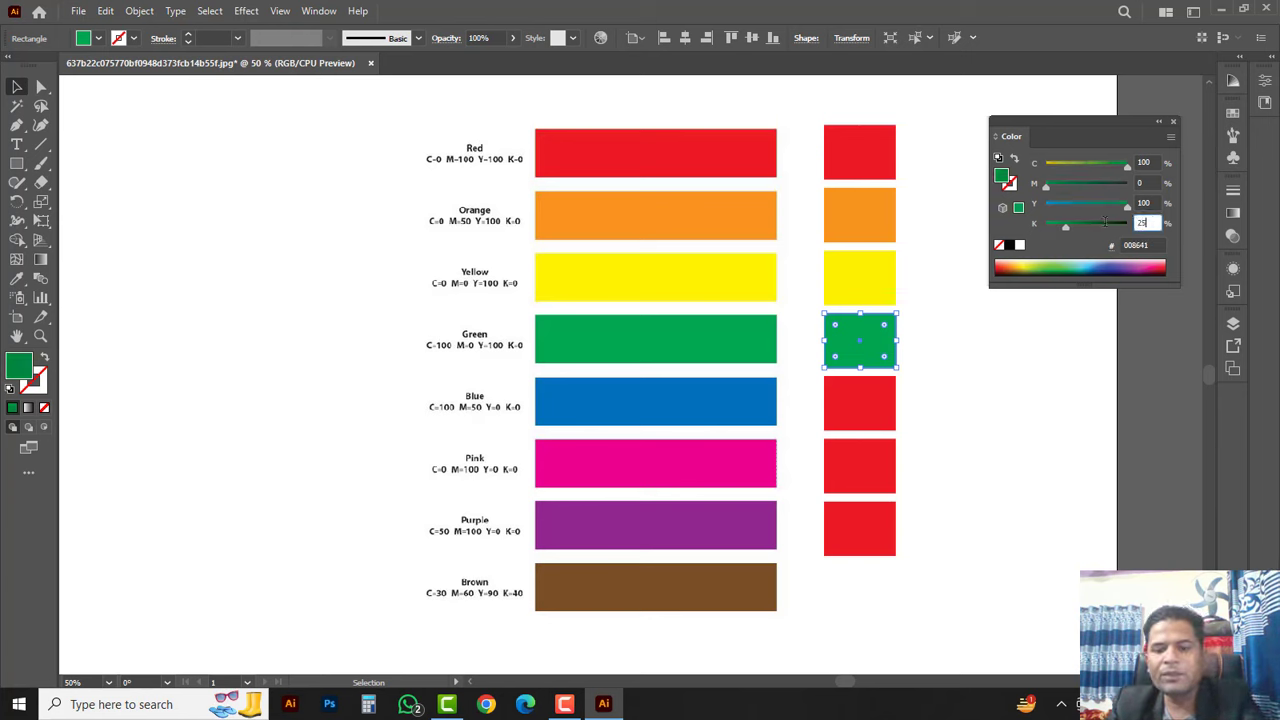
key(Return)
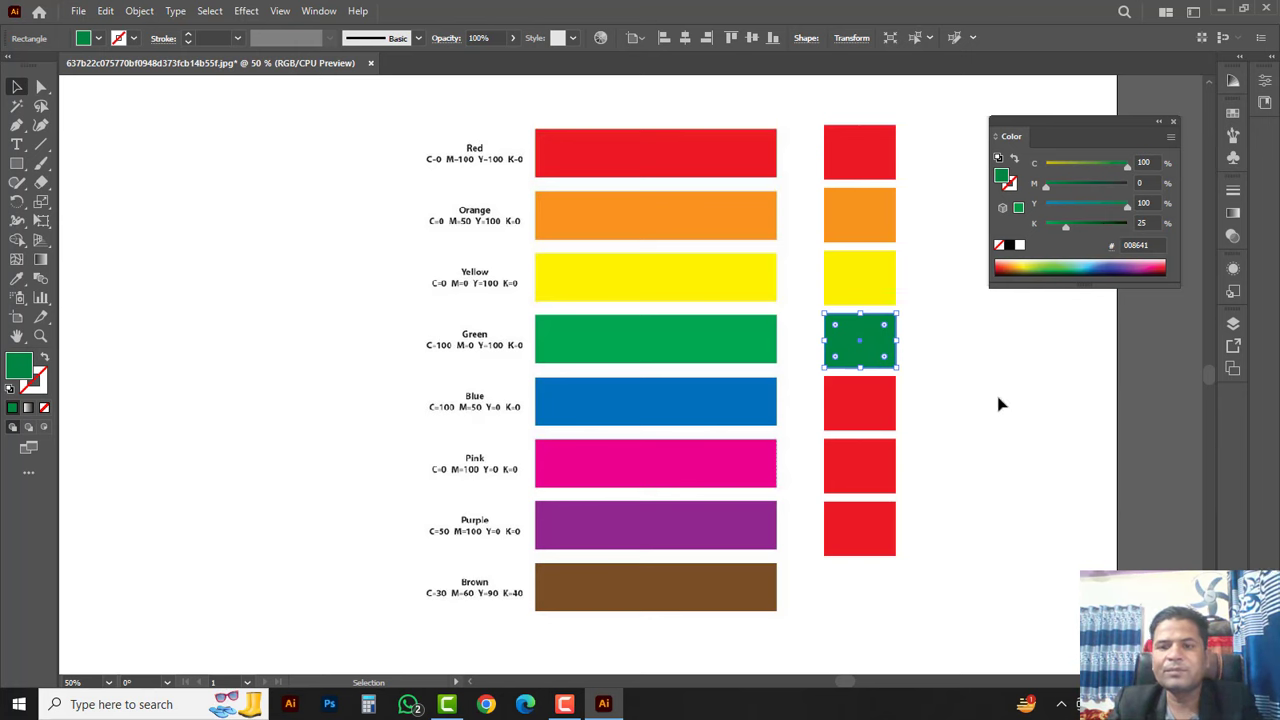
key(ctrl+z)
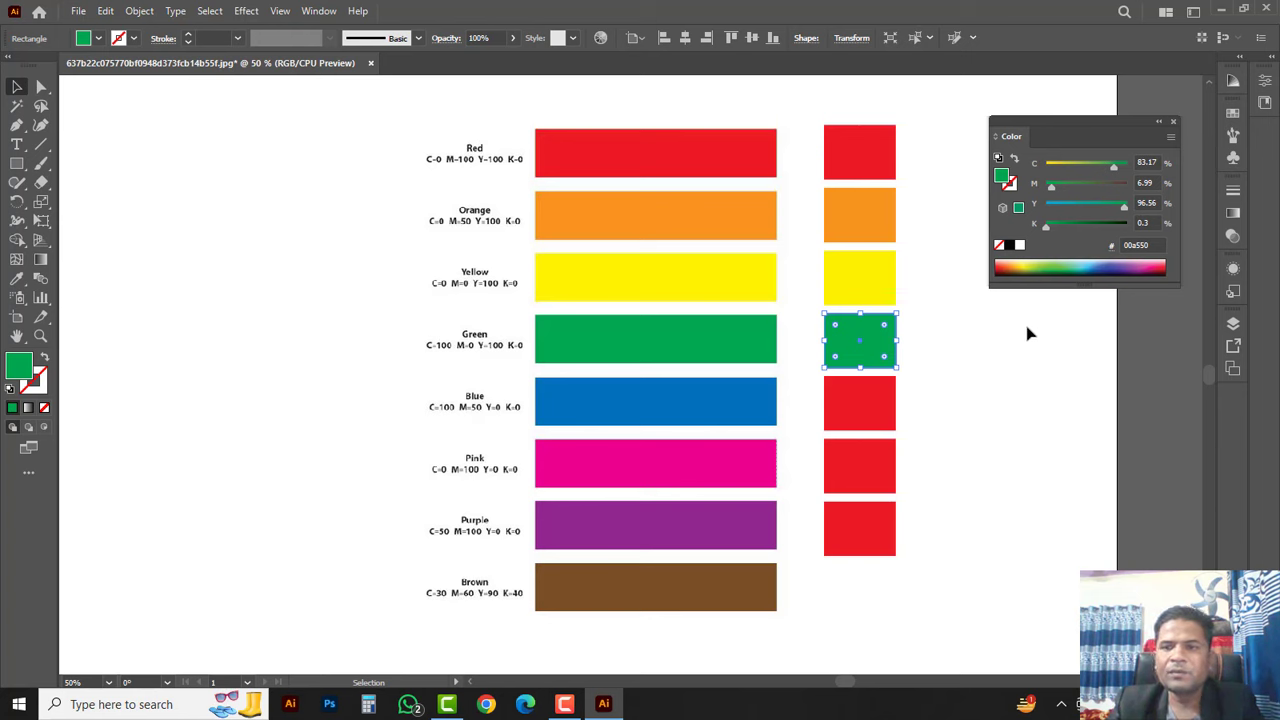
drag(1111, 168, 1170, 172)
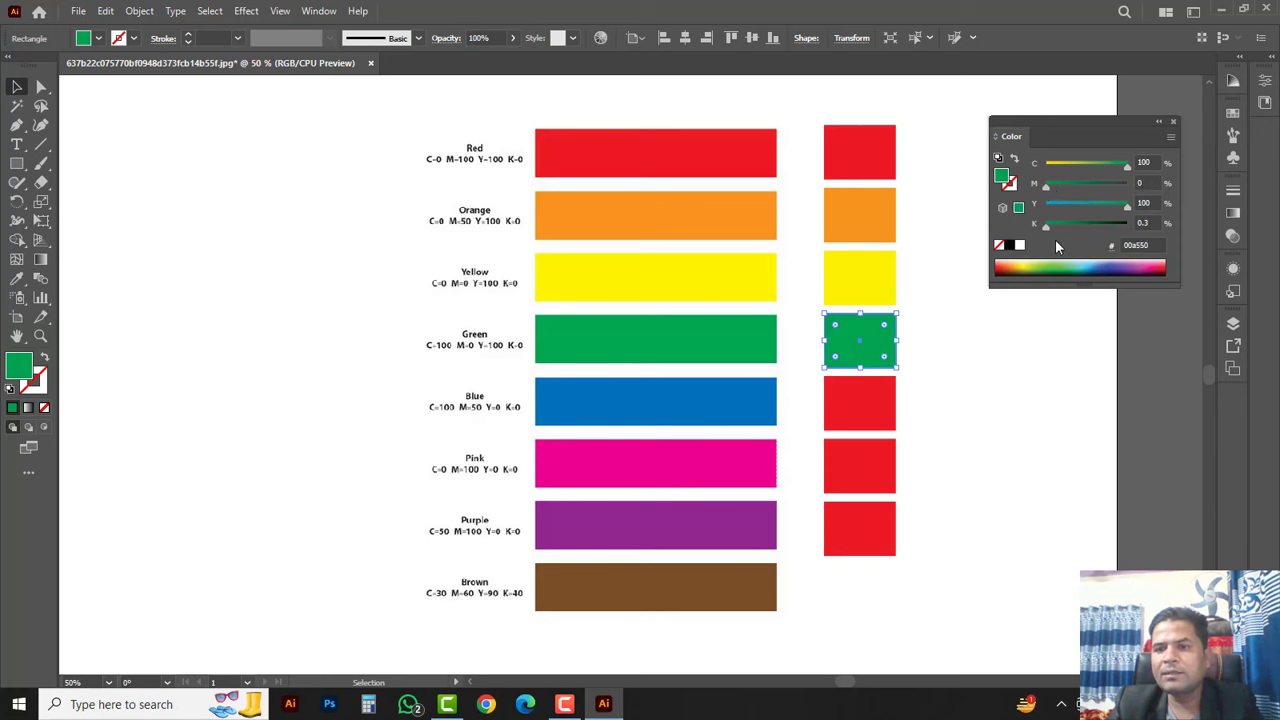
drag(1047, 227, 1002, 229)
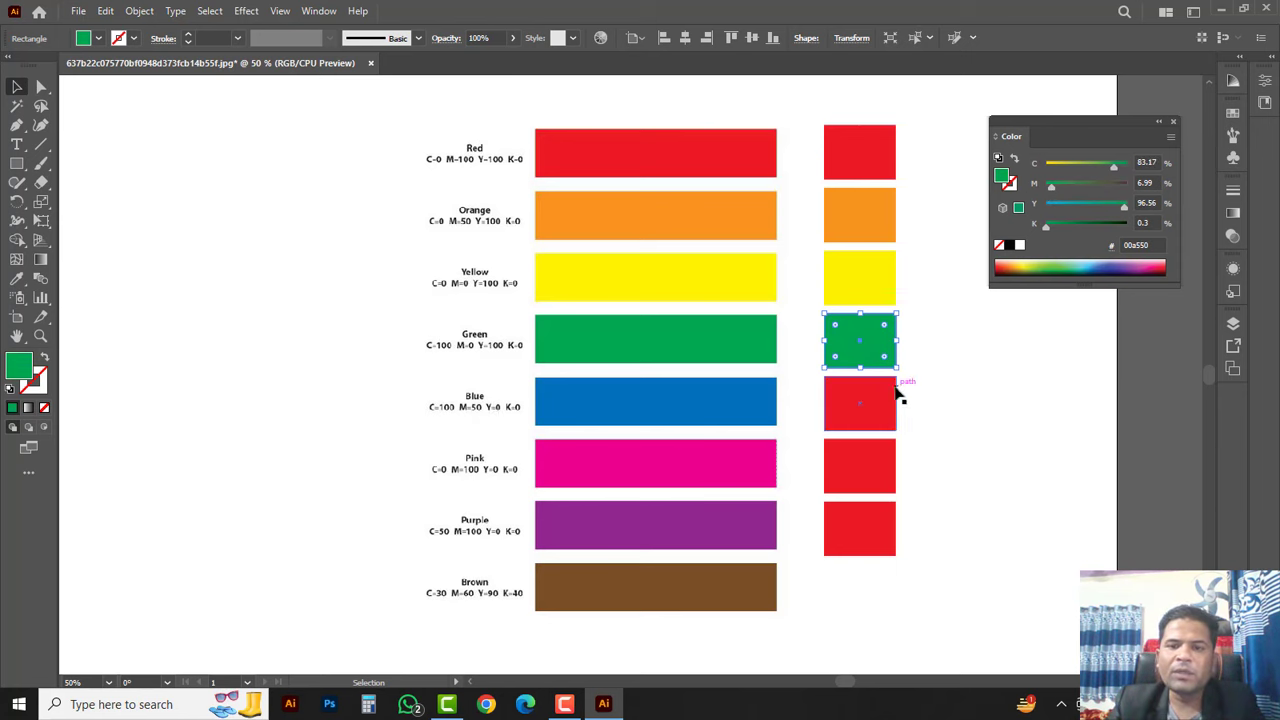
Recolour the square beside the Blue bar to C 100, M 50, Y 0.
click(845, 396)
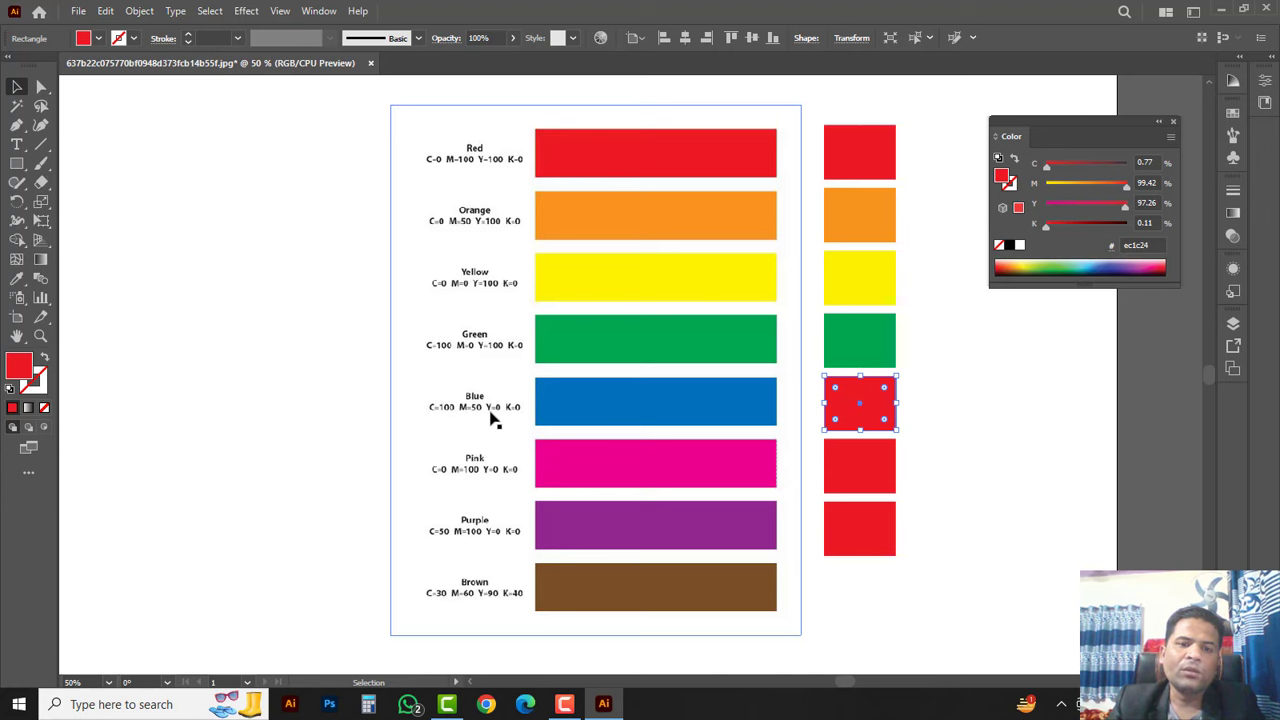
double_click(1143, 162)
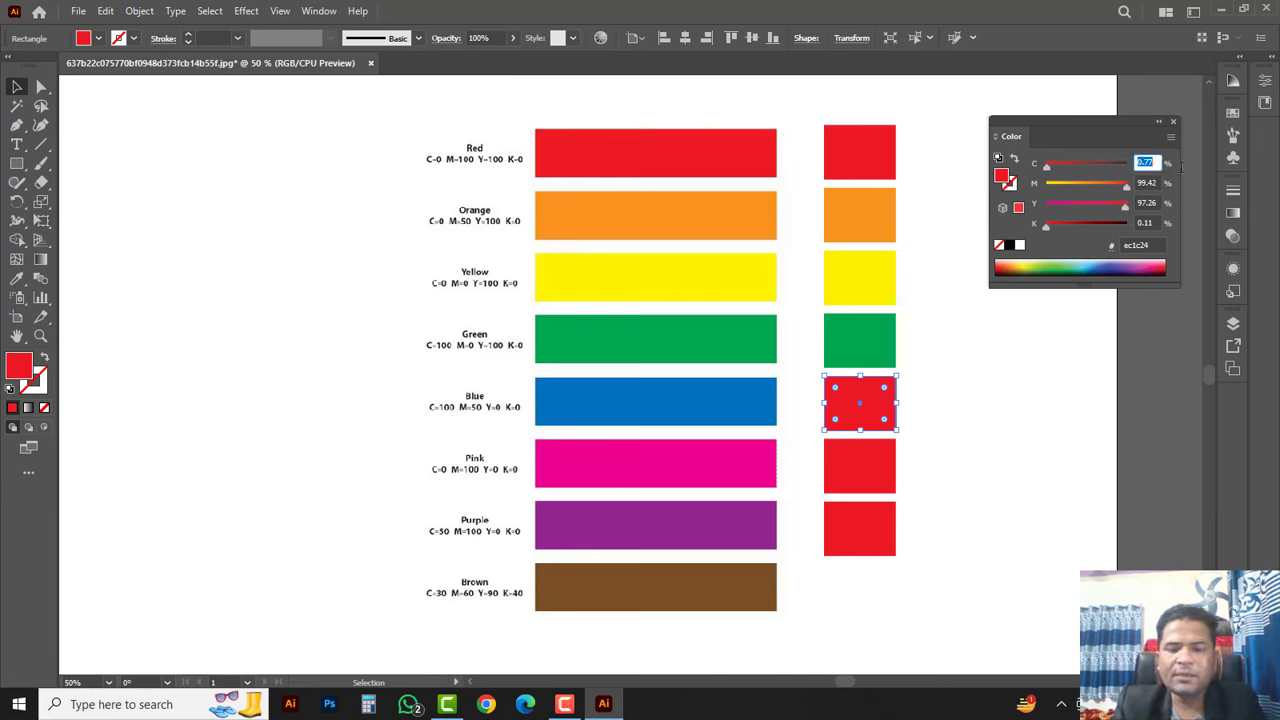
text(100)
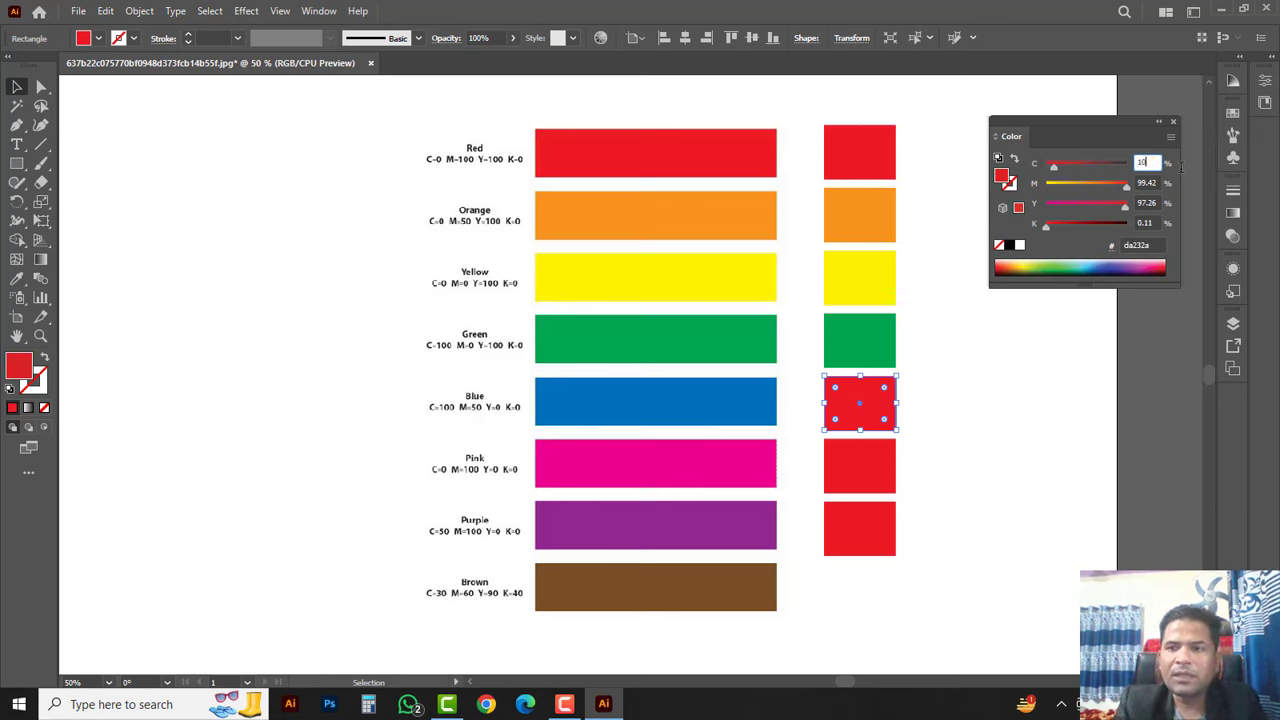
key(Tab)
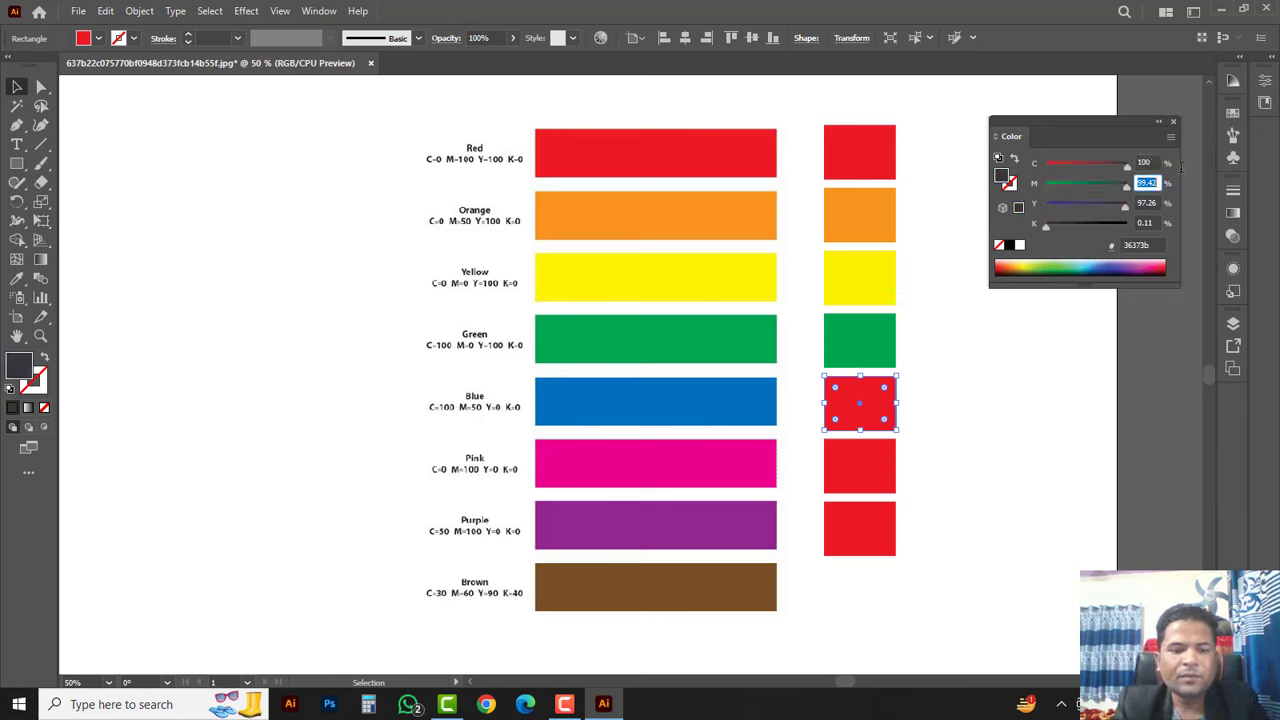
text(50)
key(Tab)
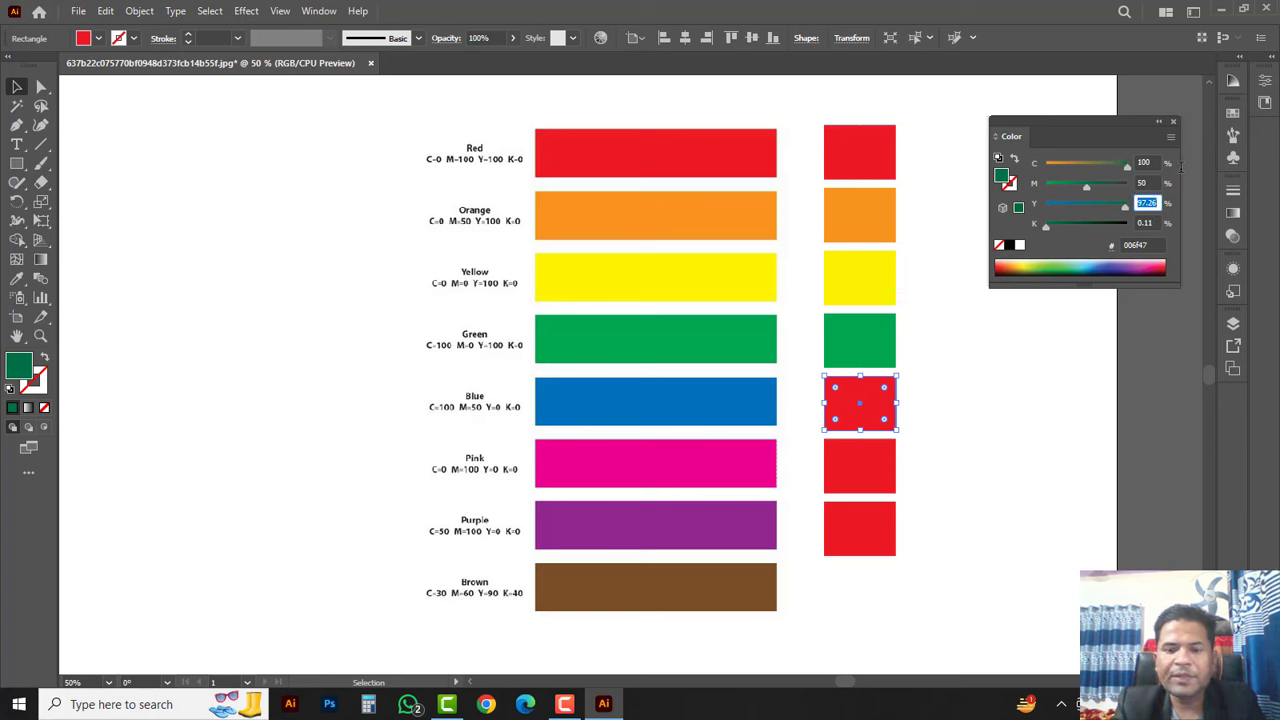
text(0)
key(Tab)
text(0)
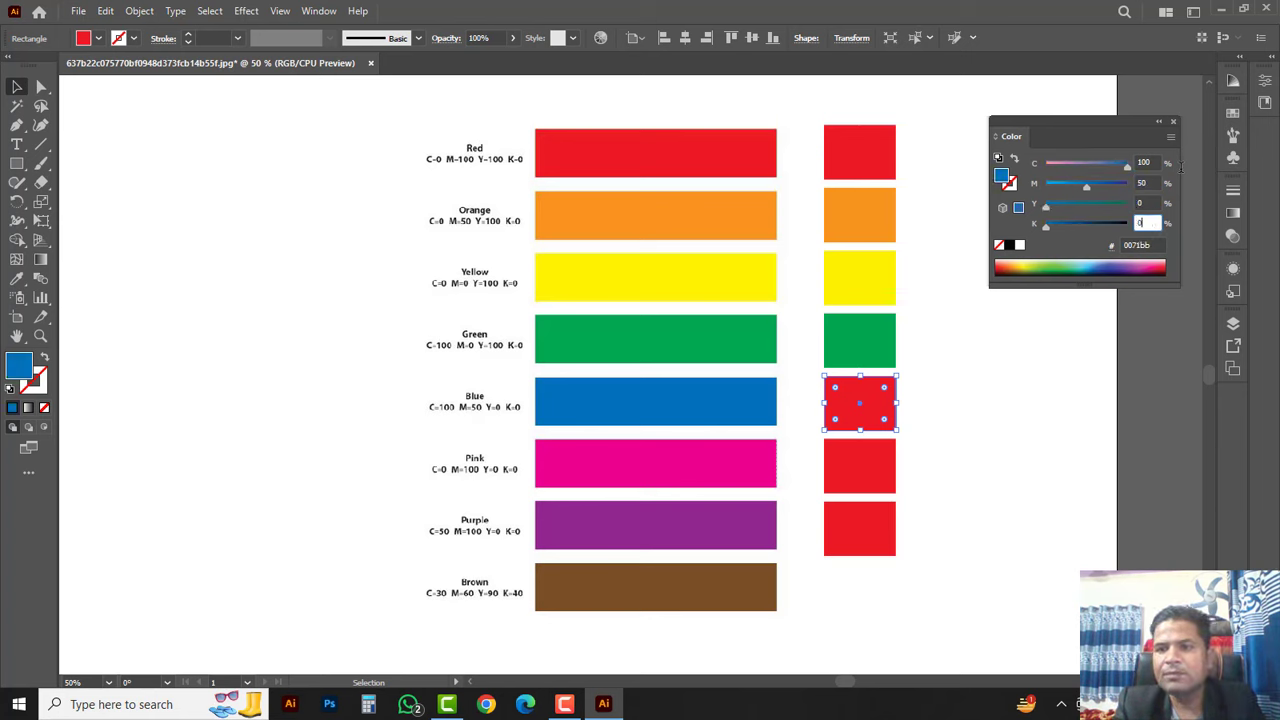
key(Return)
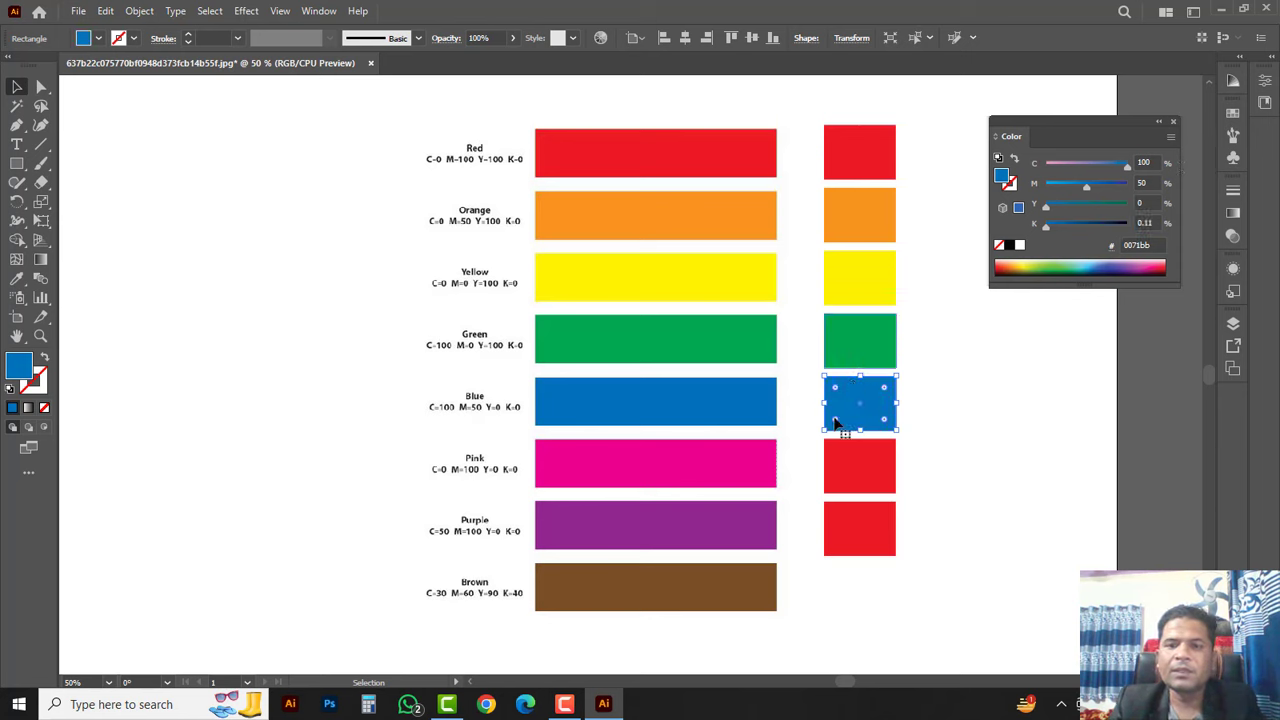
click(920, 466)
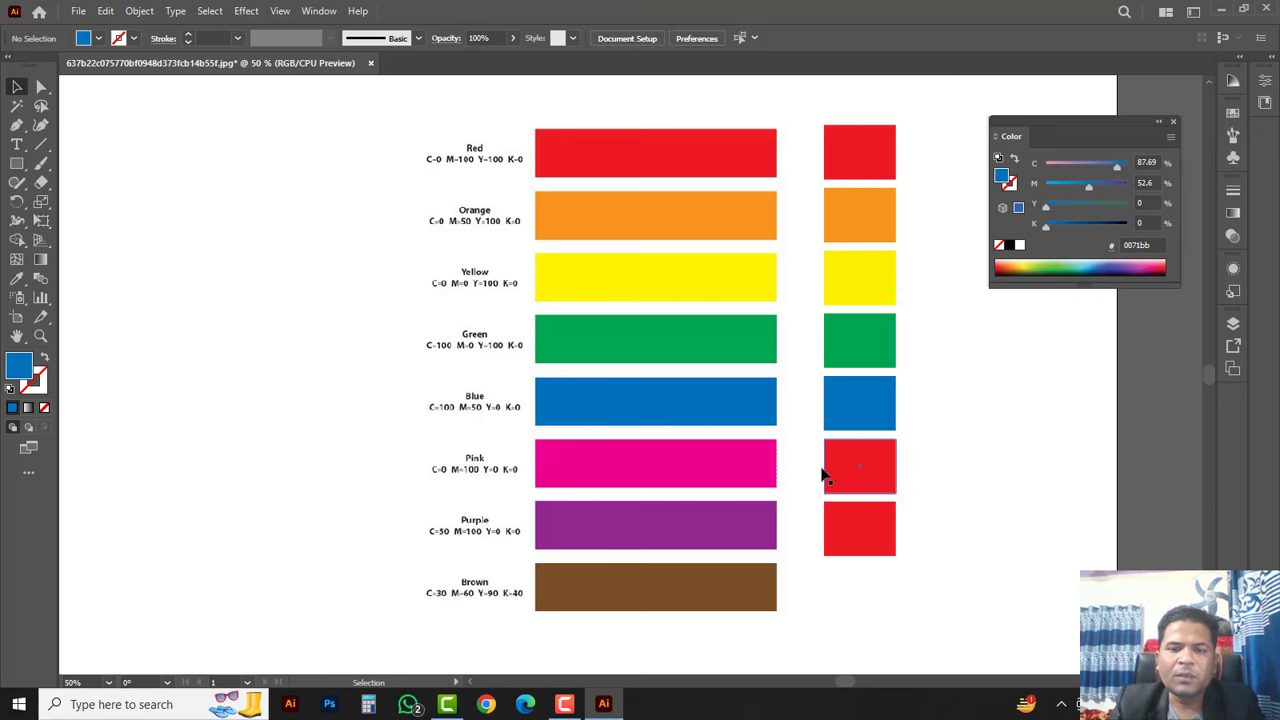
Recolour the square beside the Pink bar to C 0, M 100, Y 0, K 0.
click(853, 475)
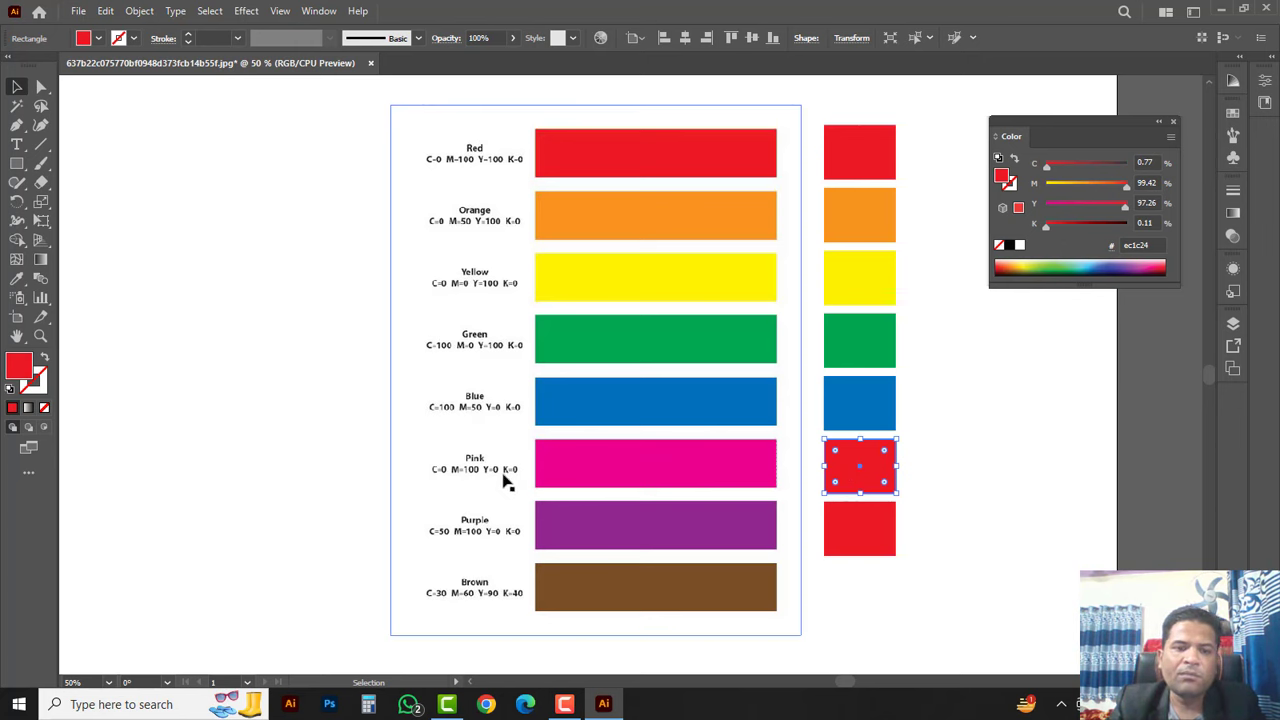
click(1150, 162)
text(0)
key(Tab)
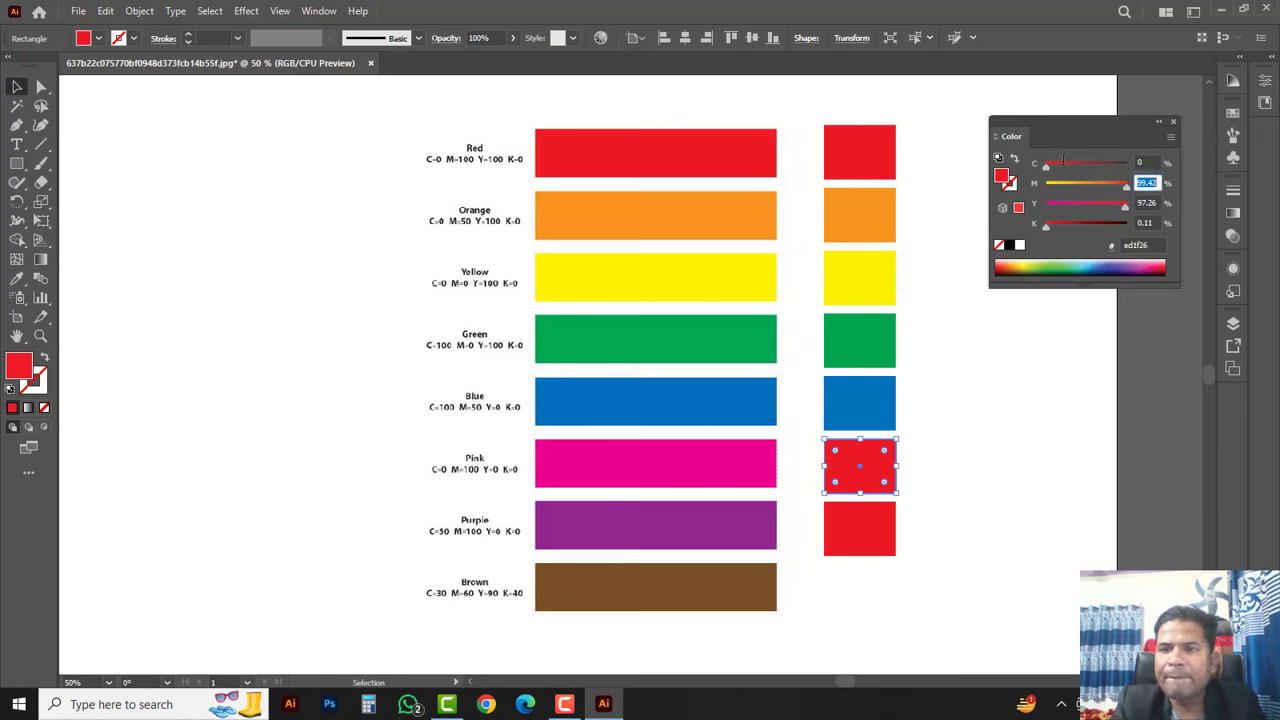
text(100)
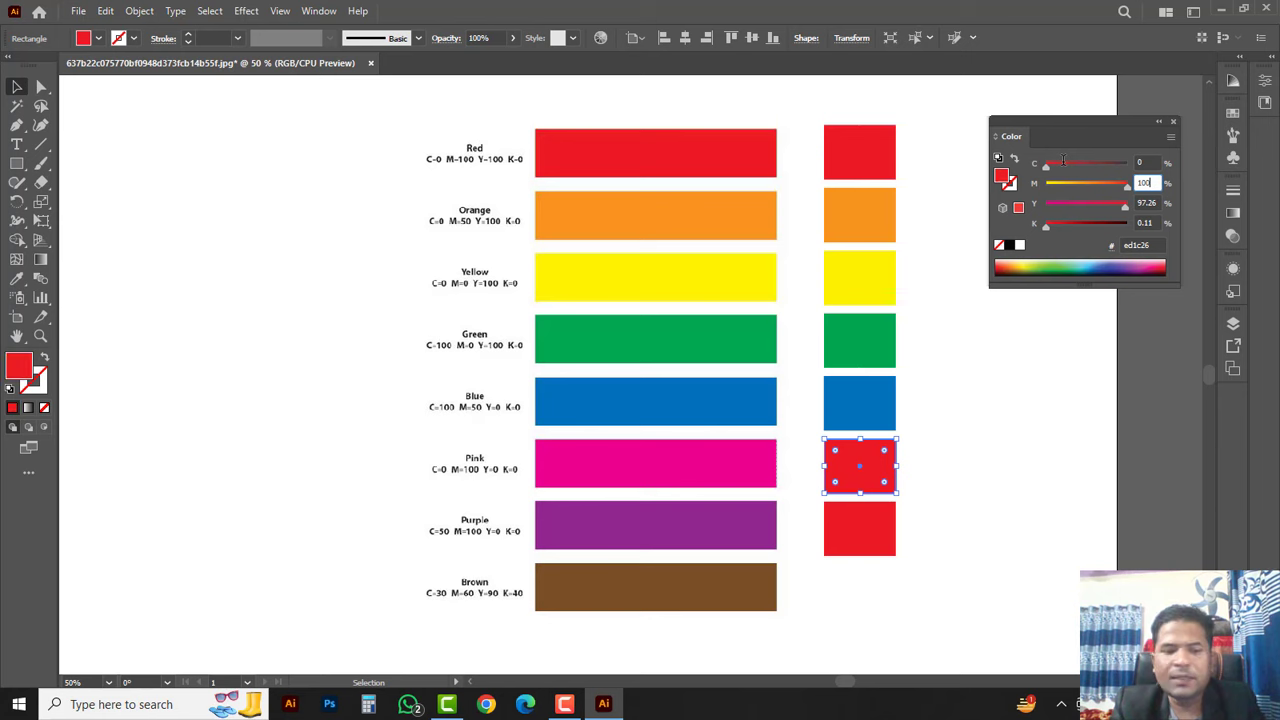
key(Tab)
text(0)
key(Tab)
text(0)
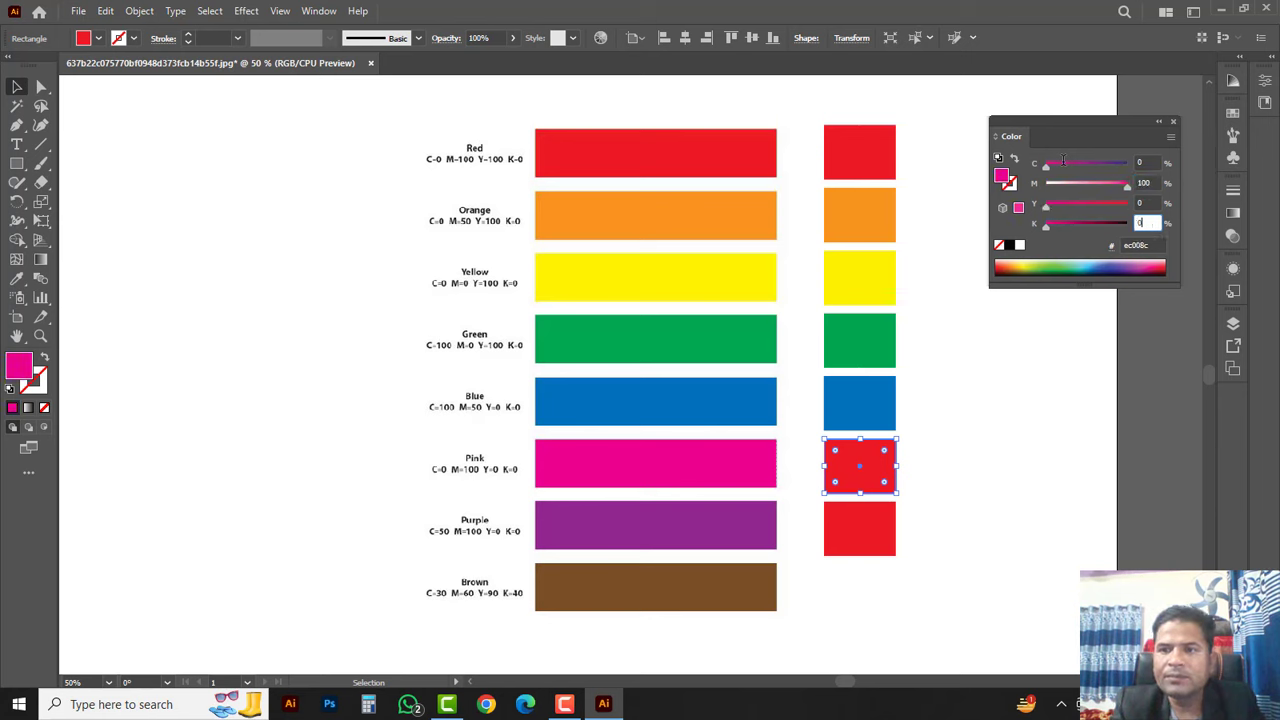
key(Return)
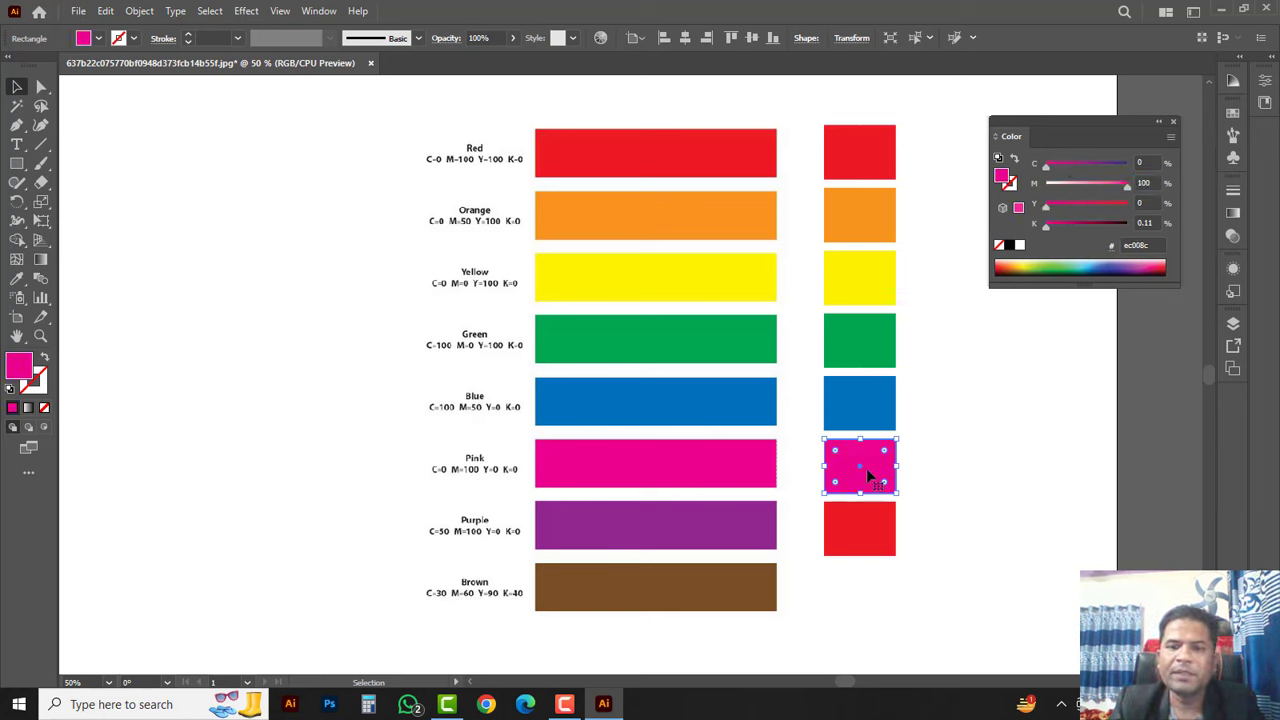
click(958, 508)
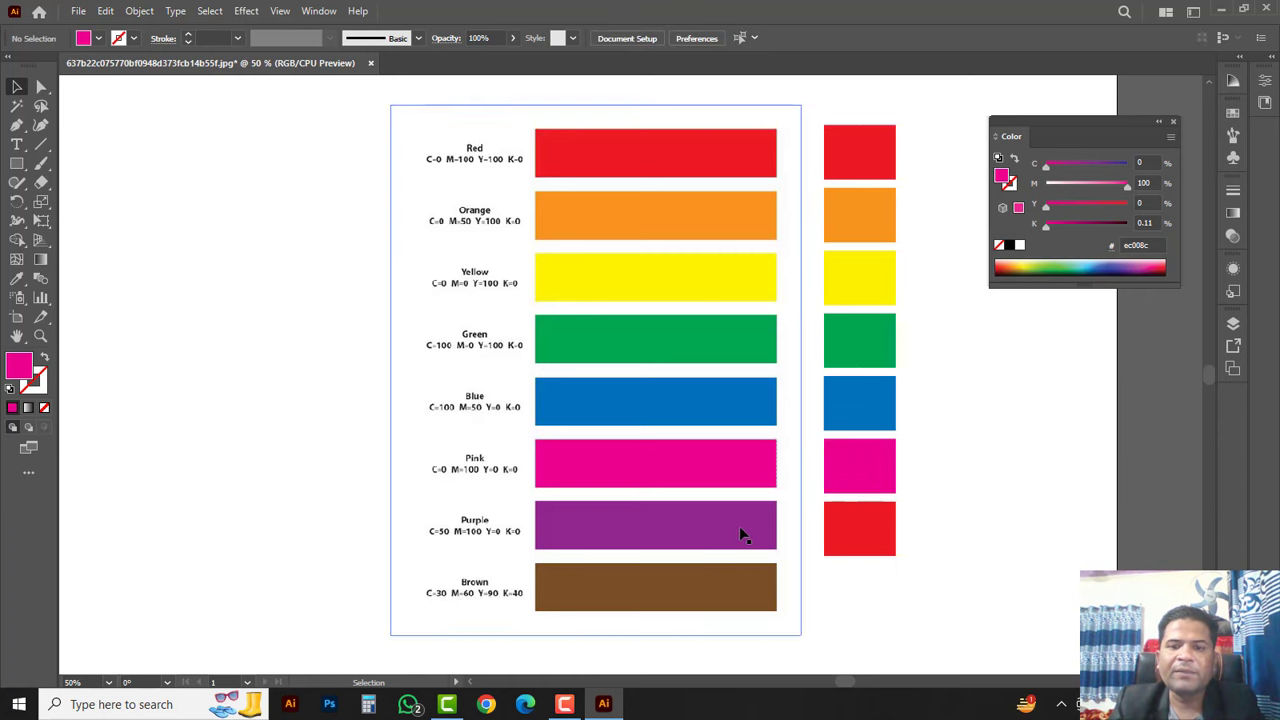
Recolour the square beside the Purple bar to C 50, M 100, Y 0.
click(830, 538)
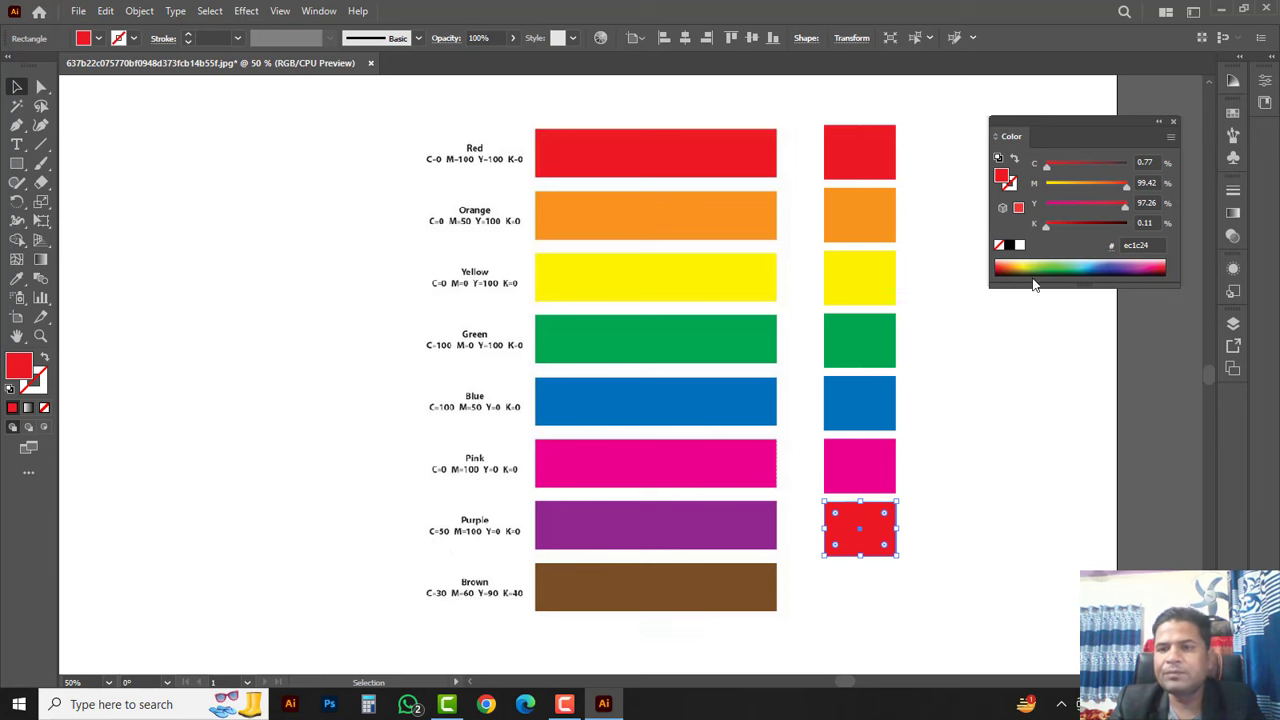
click(1146, 162)
text(50)
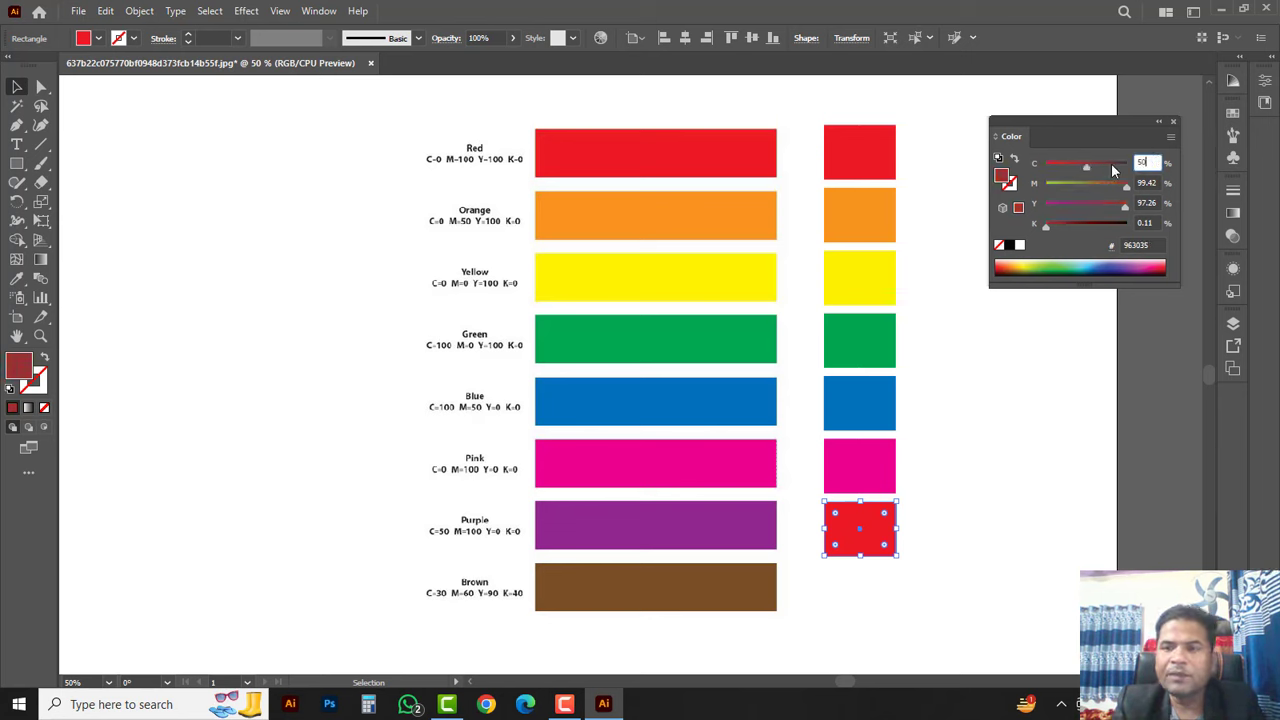
key(Tab)
text(1)
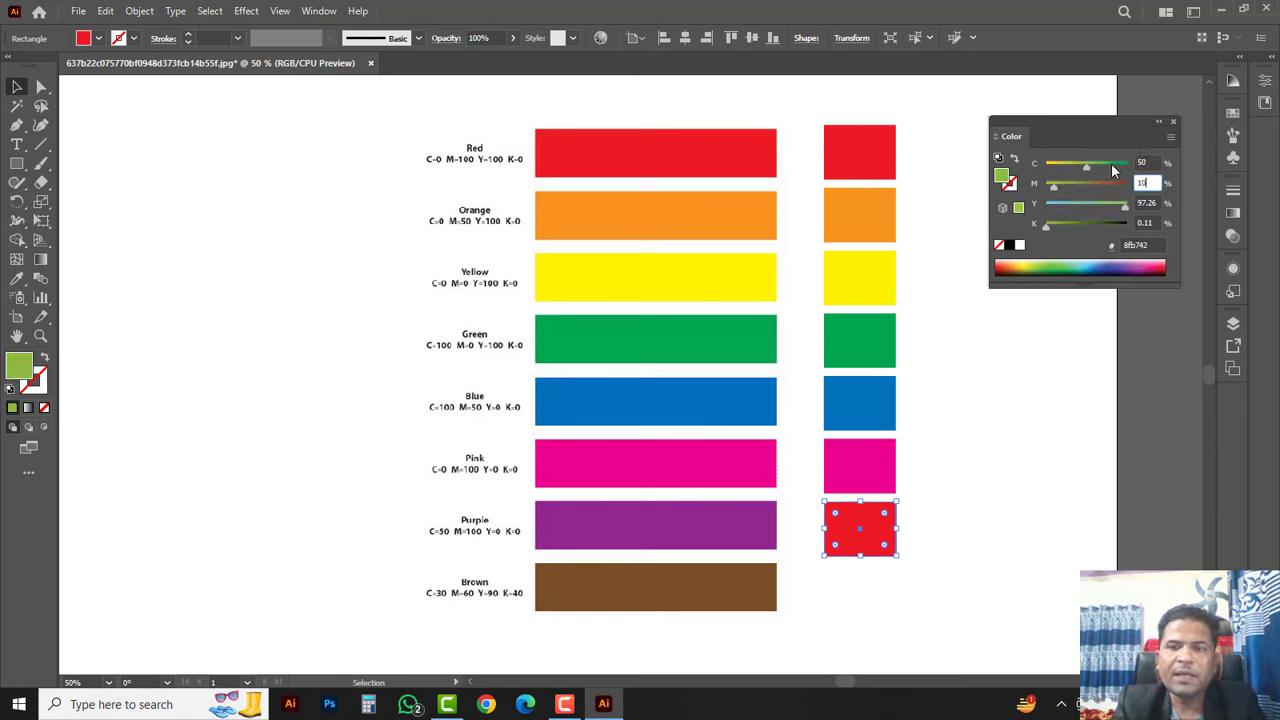
text(00)
key(Tab)
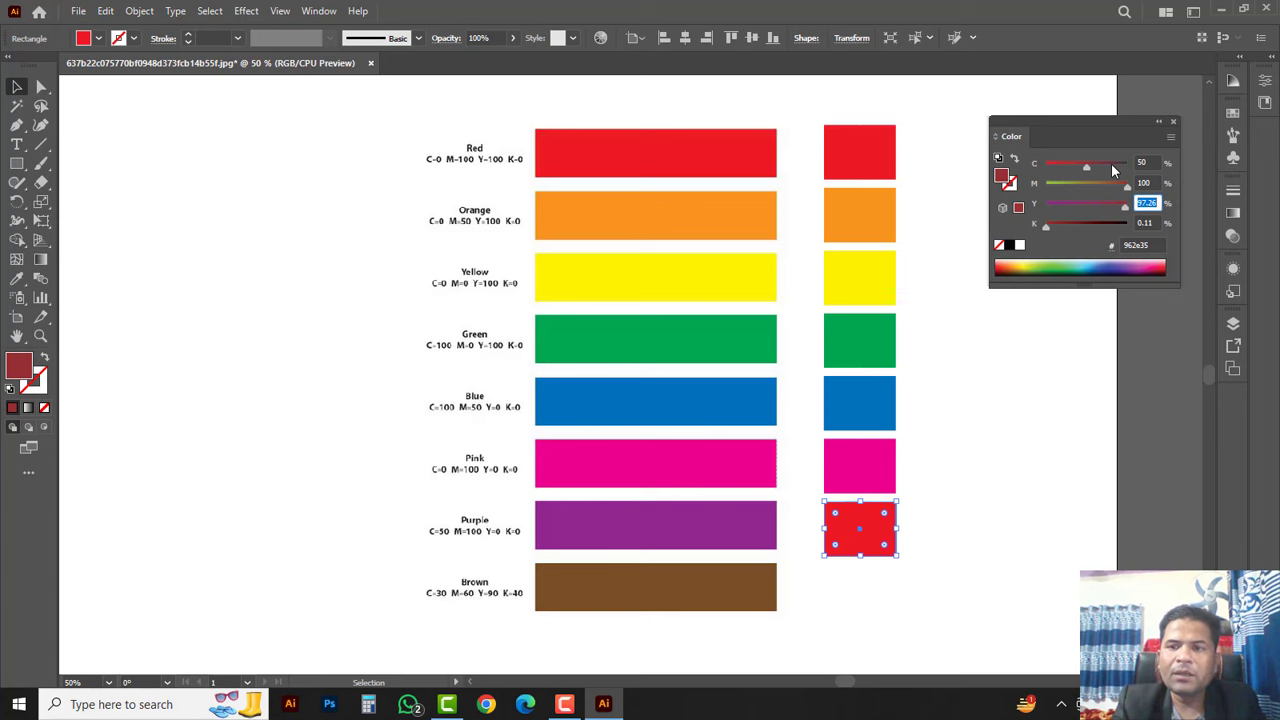
text(0)
key(Tab)
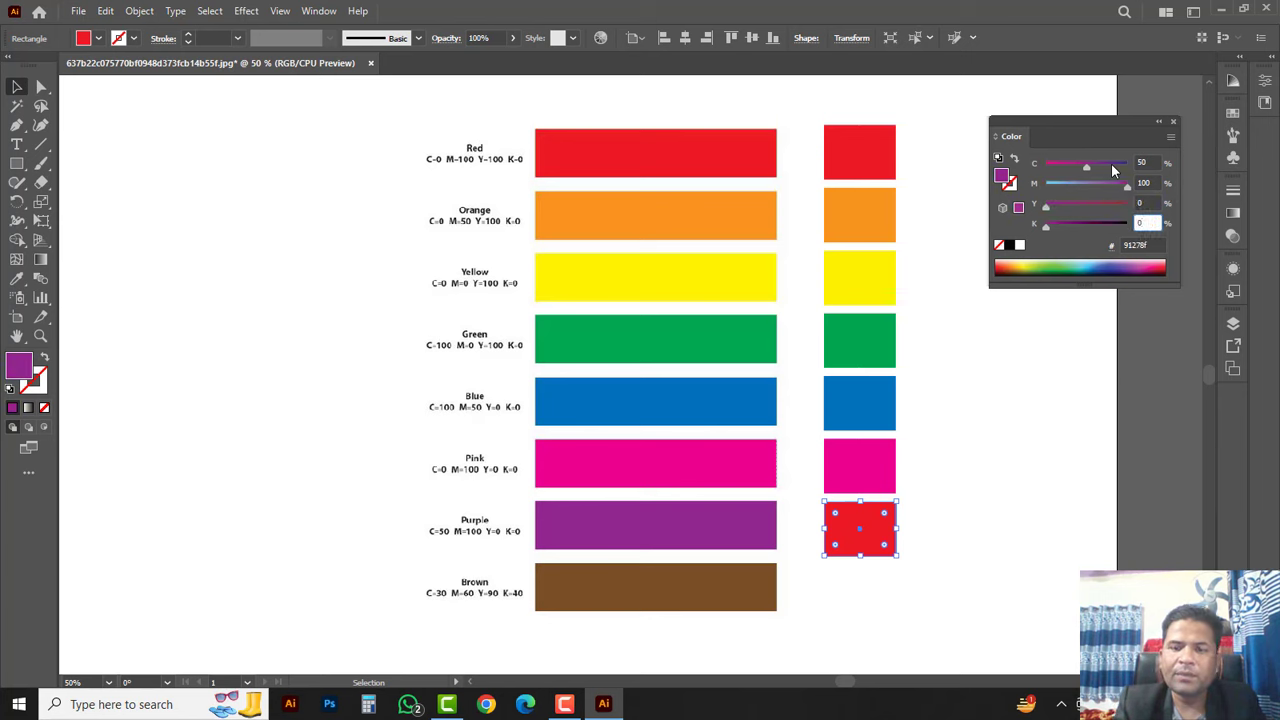
key(Return)
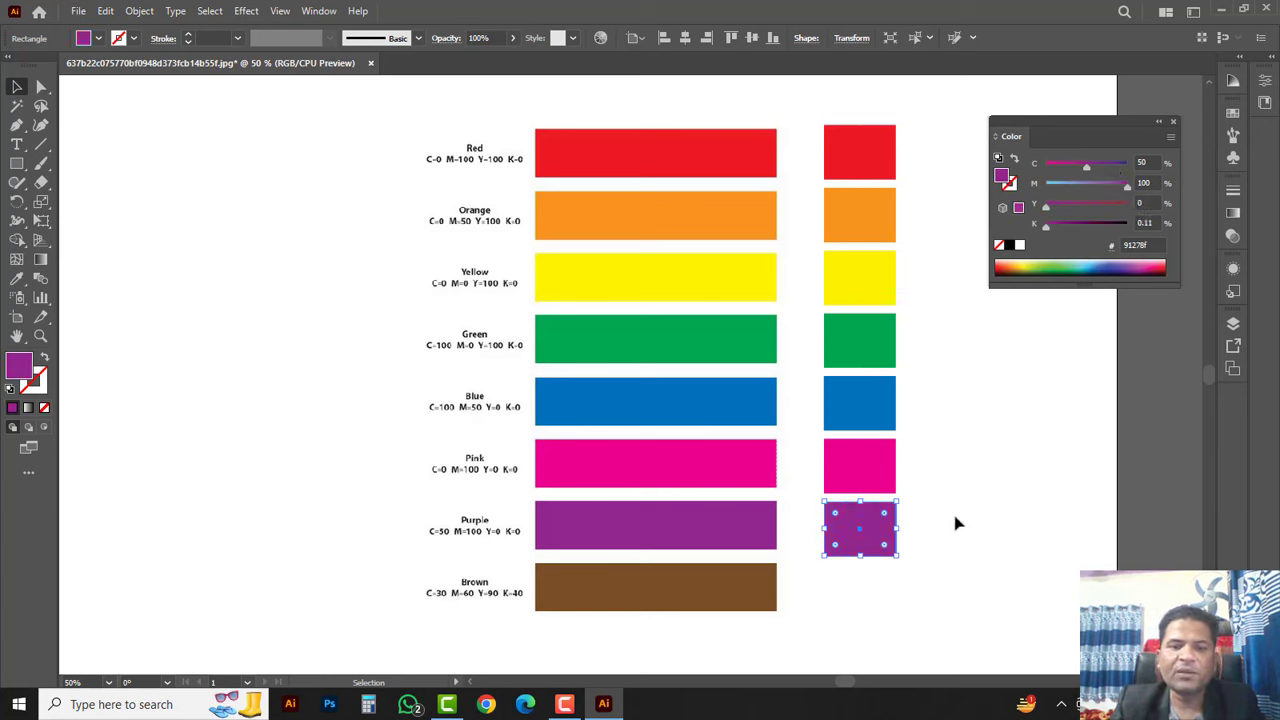
click(920, 543)
Copy the purple square down beside the Brown bar.
click(875, 532)
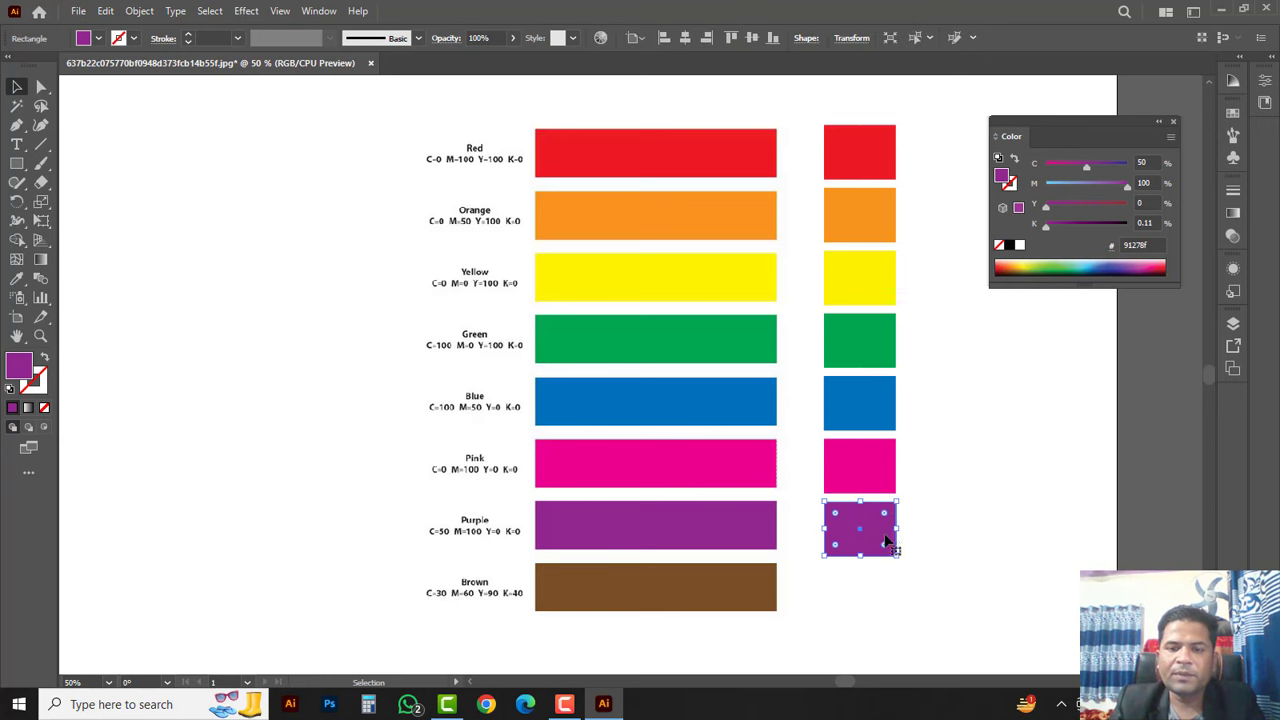
click(952, 543)
click(871, 522)
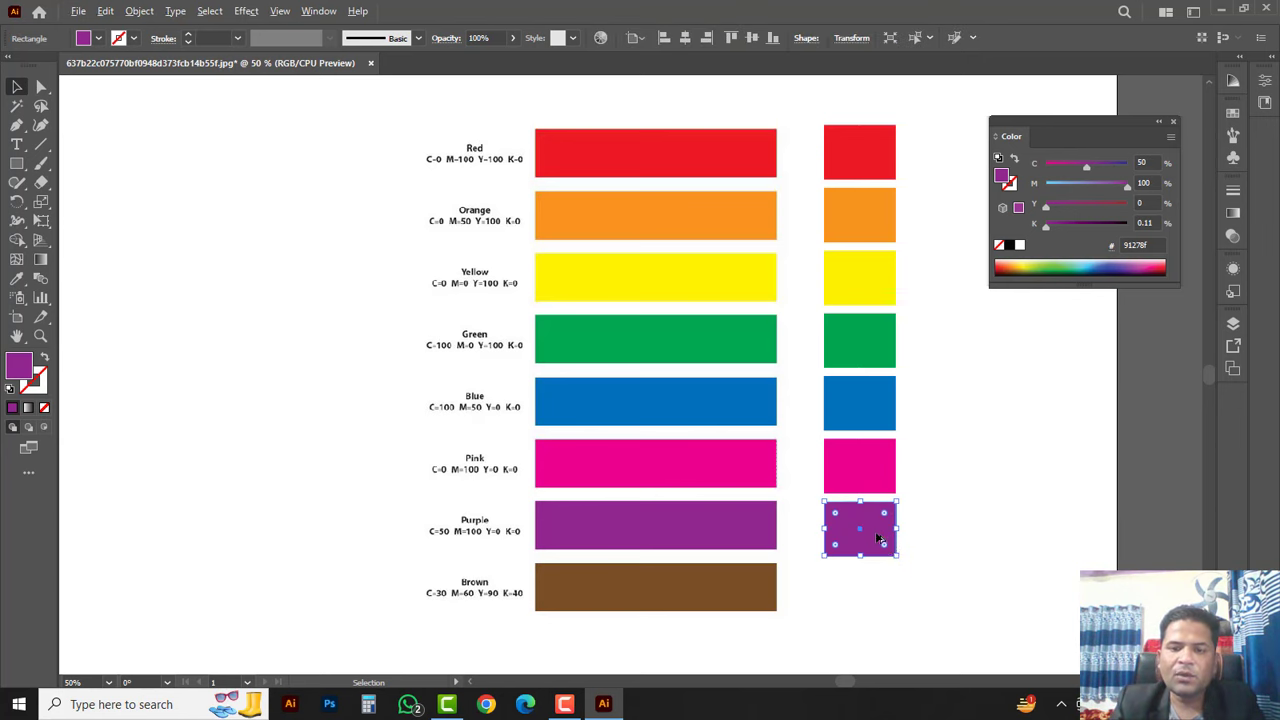
drag(885, 543, 877, 594)
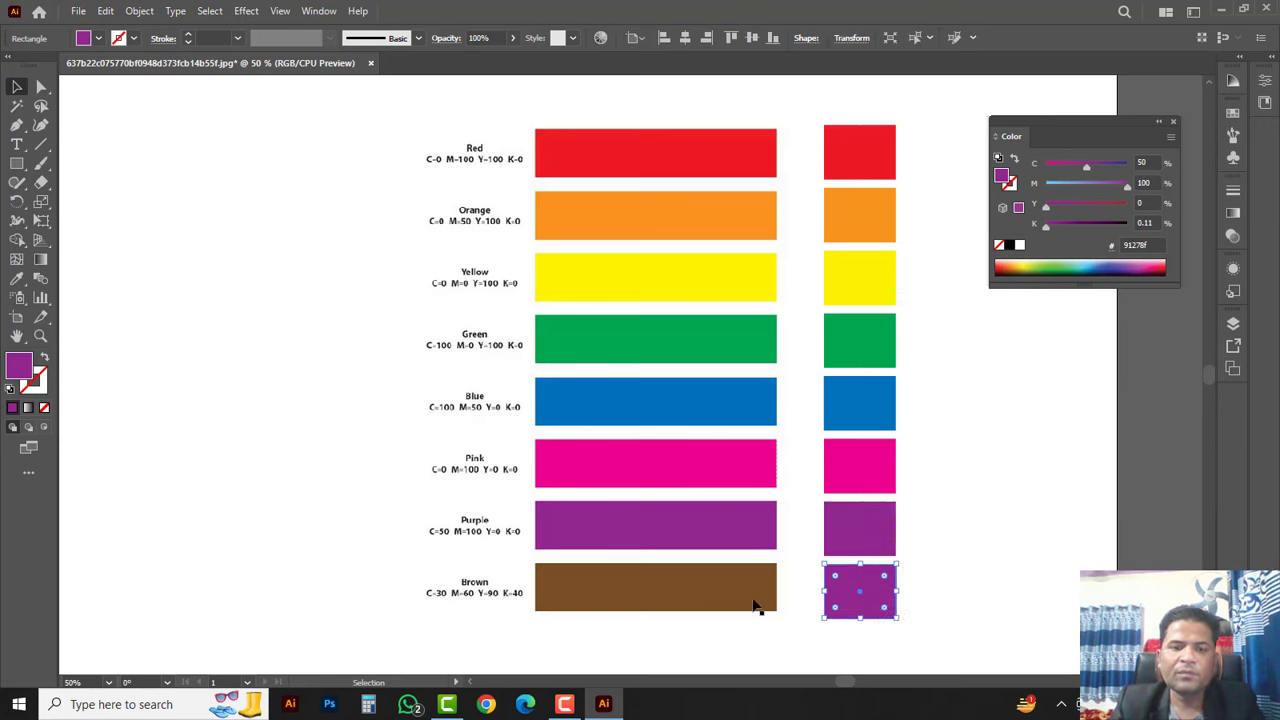
Enter C 30, M 60, Y 90, K 40 for the bottom square to make it brown.
click(1150, 163)
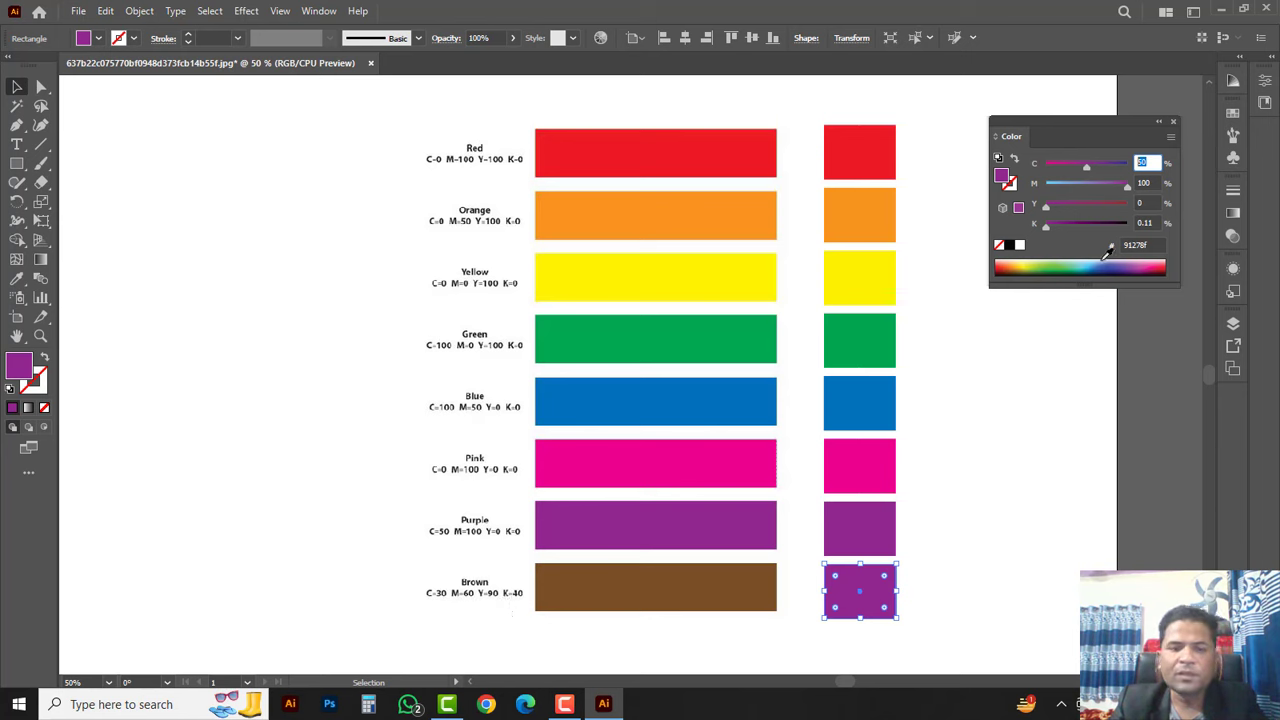
text(0)
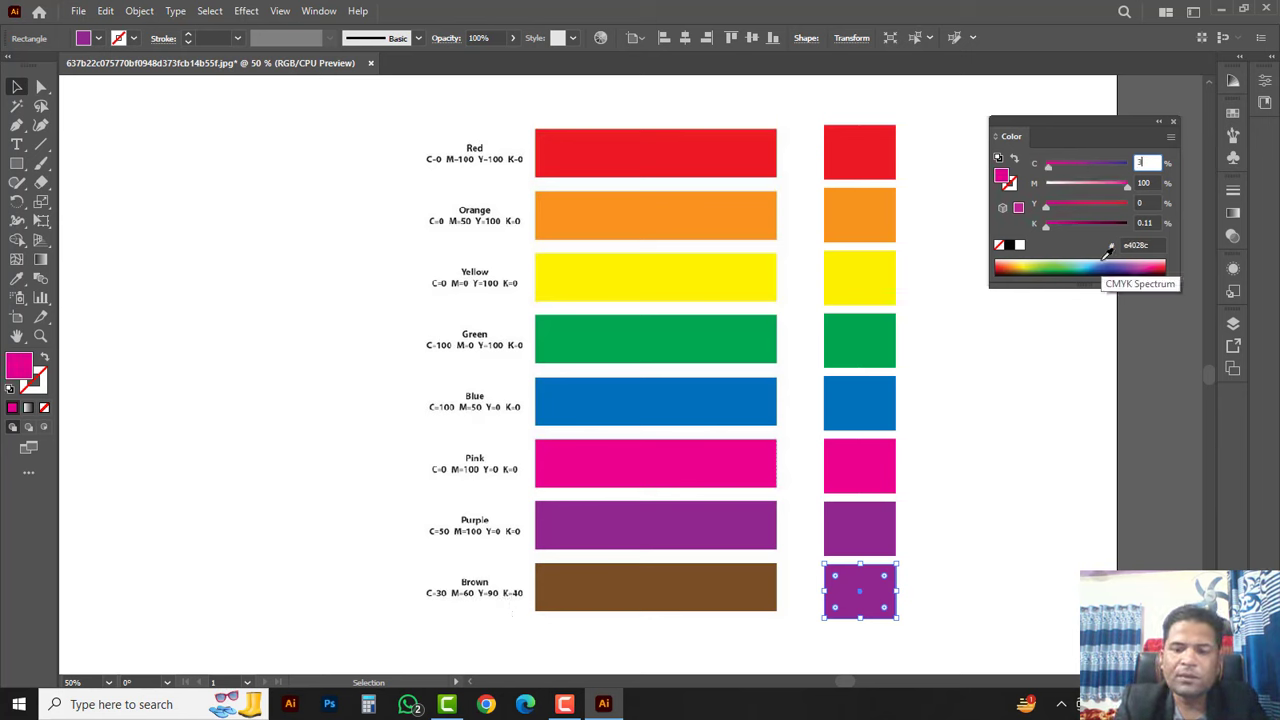
text(0)
key(Tab)
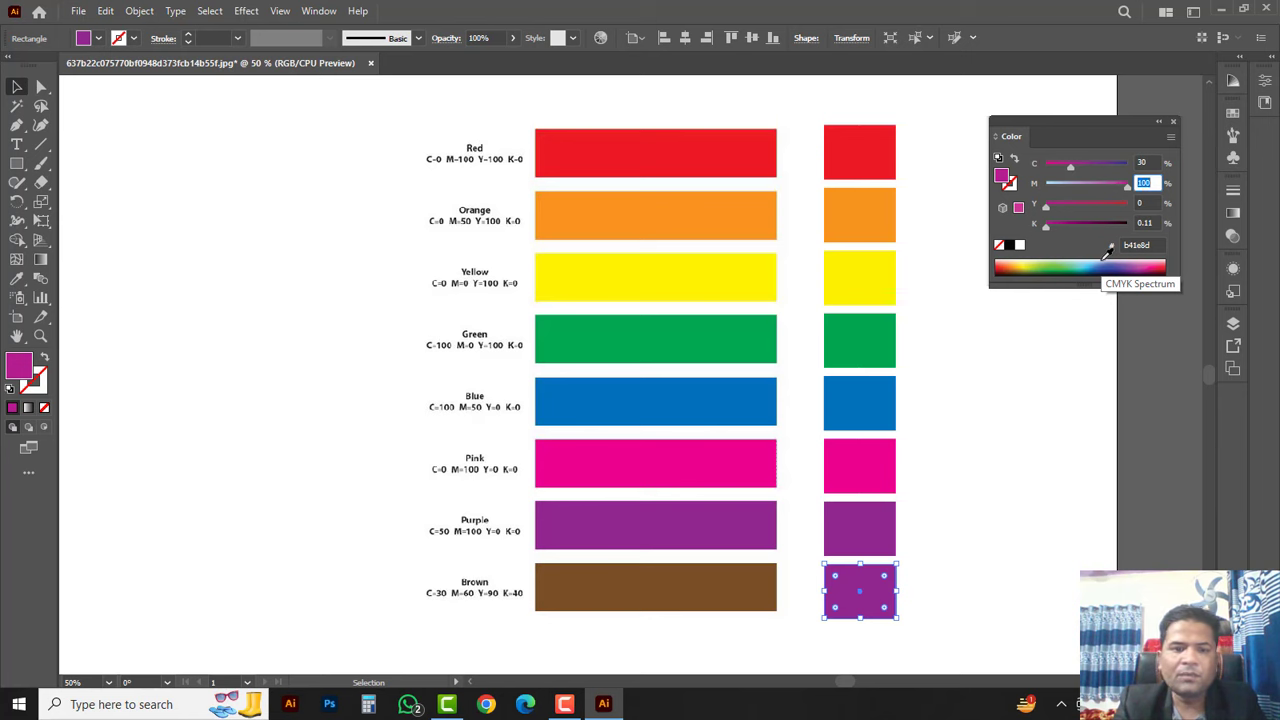
text(6)
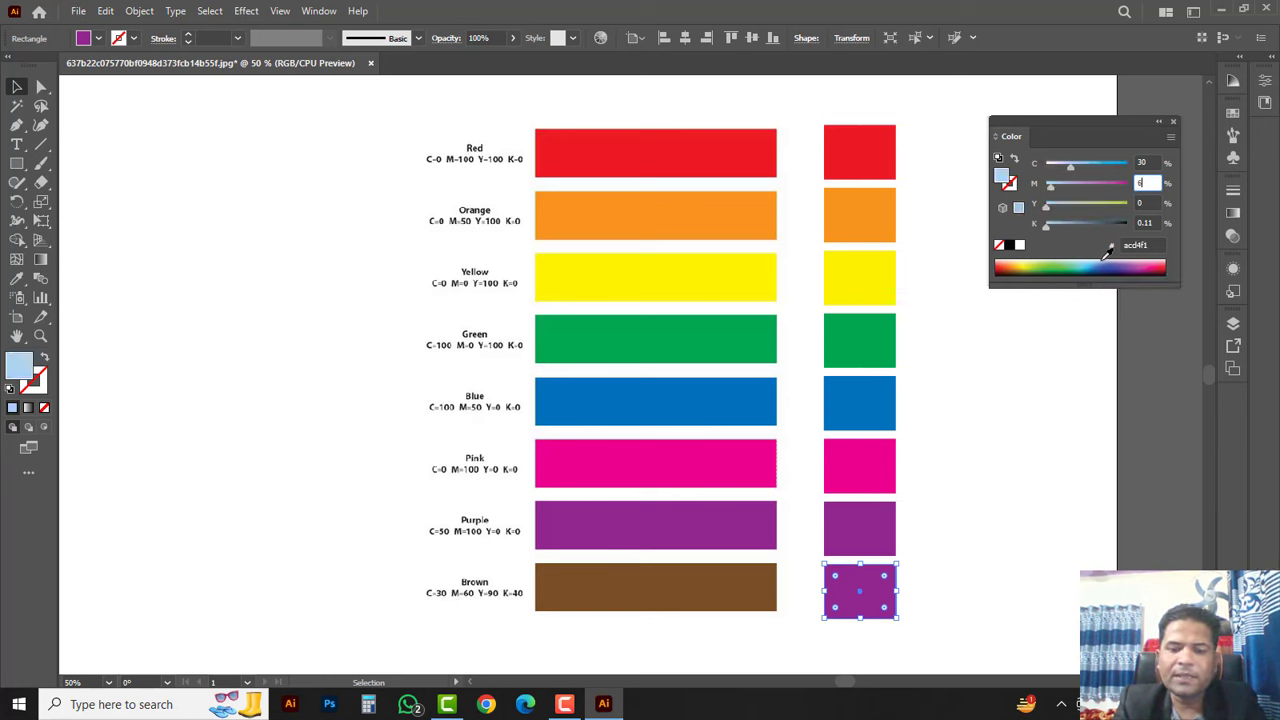
text(0)
key(Tab)
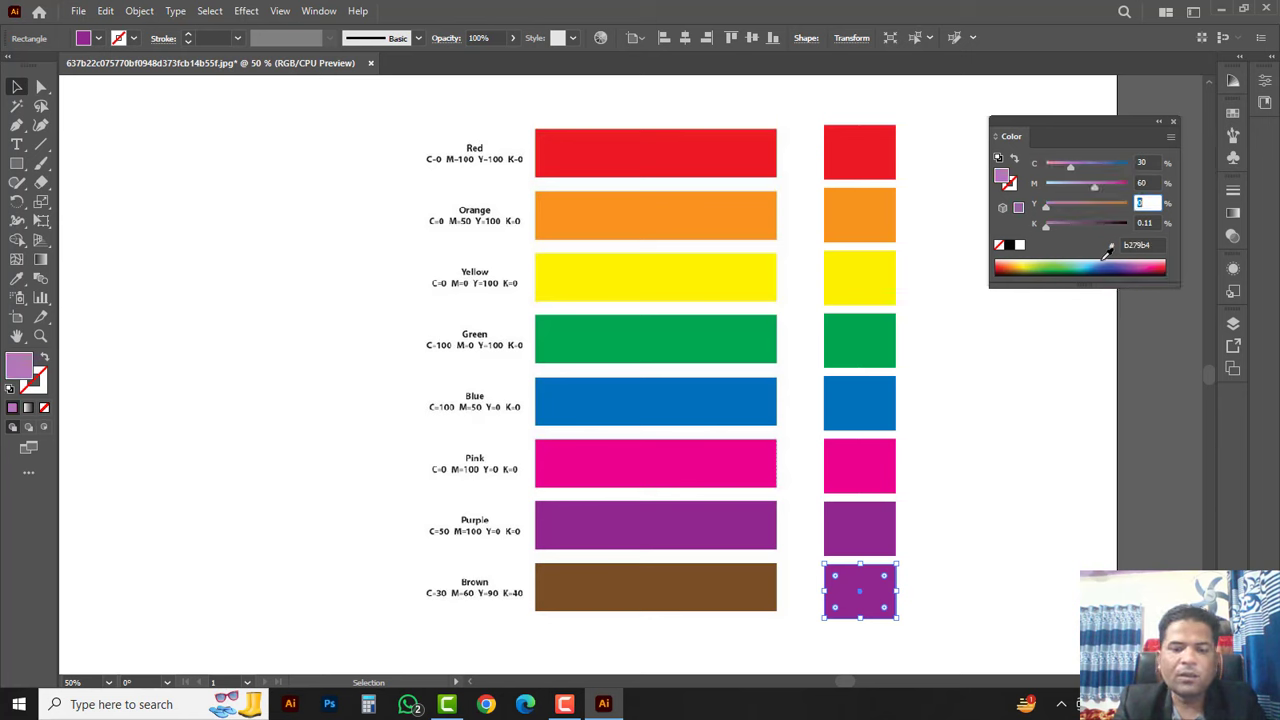
text(90)
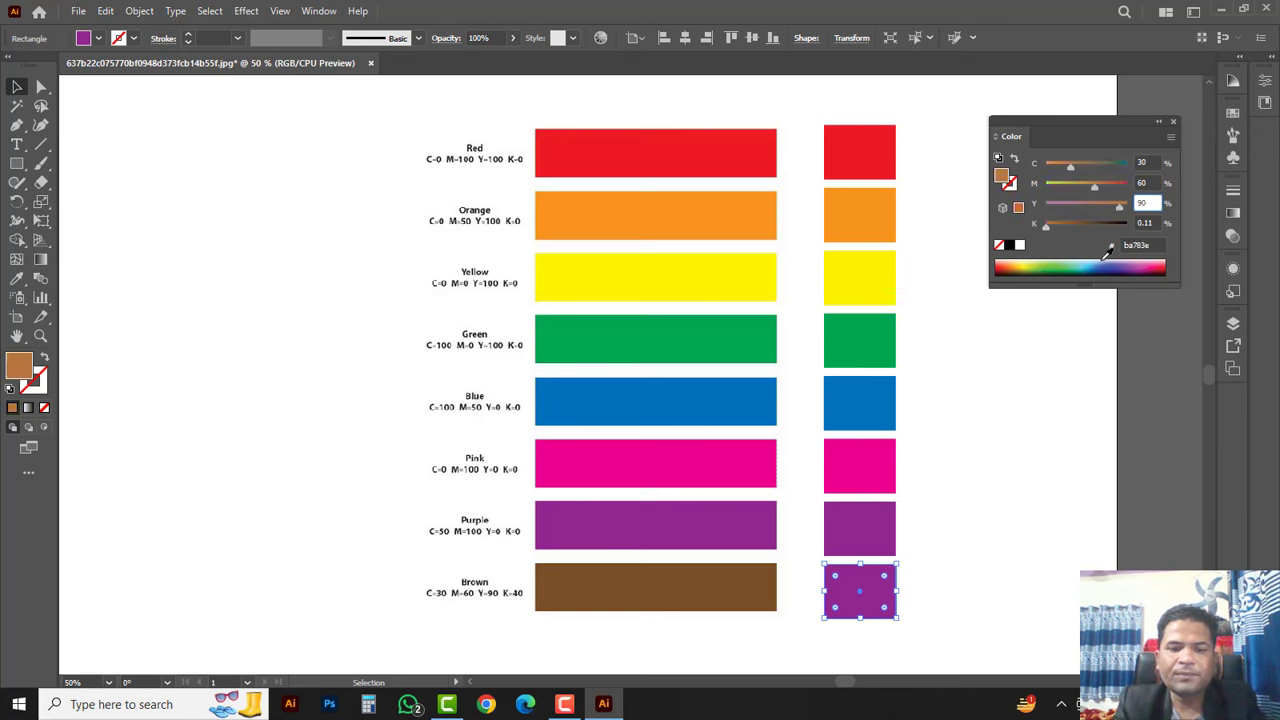
key(Tab)
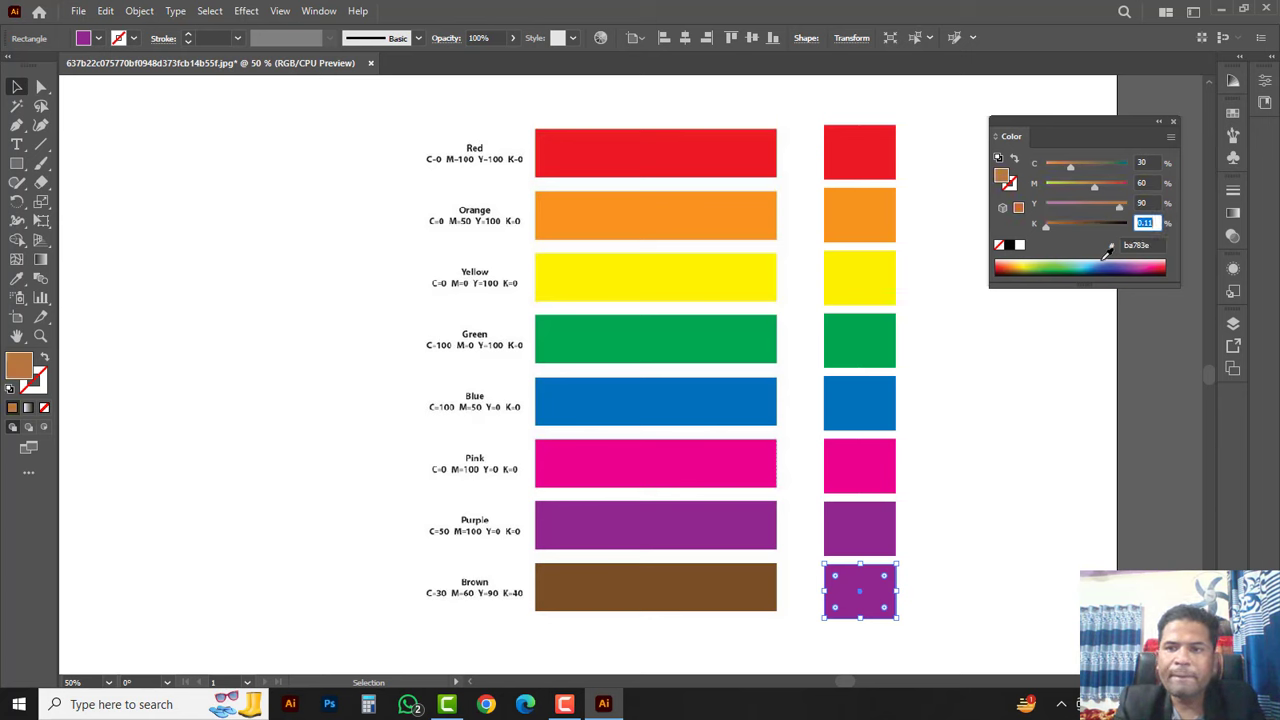
text(4)
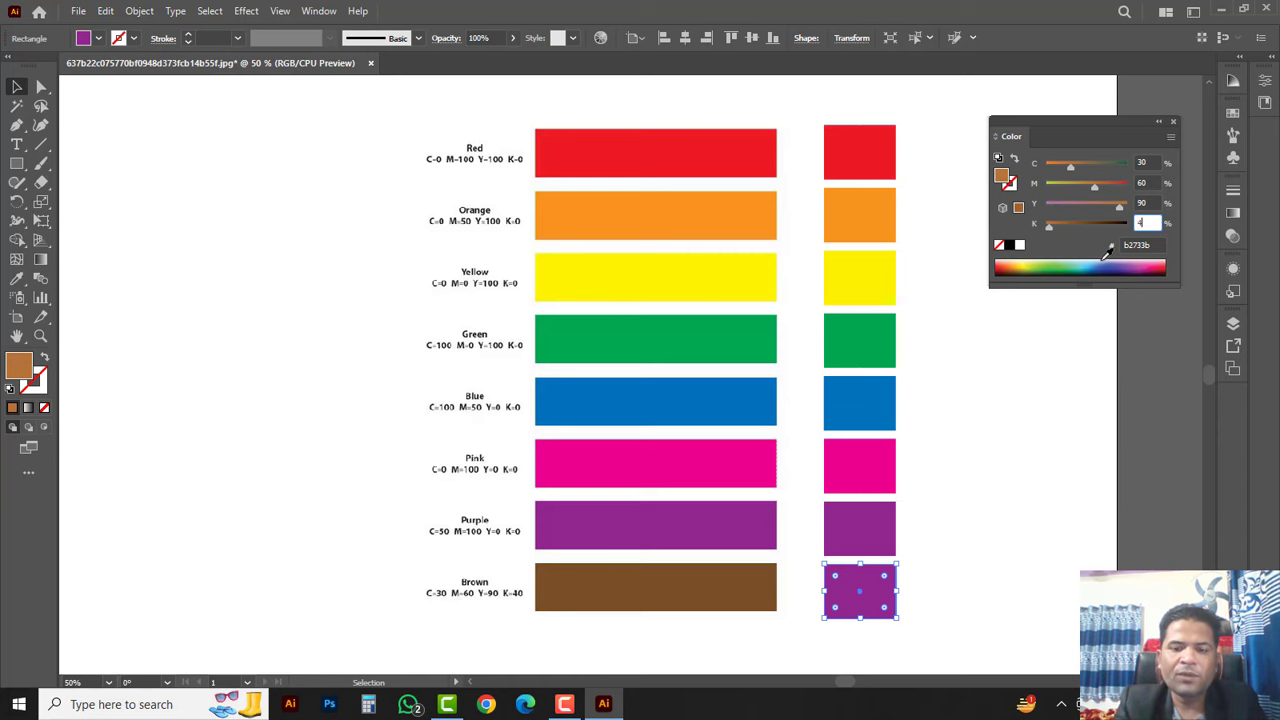
text(0)
key(Return)
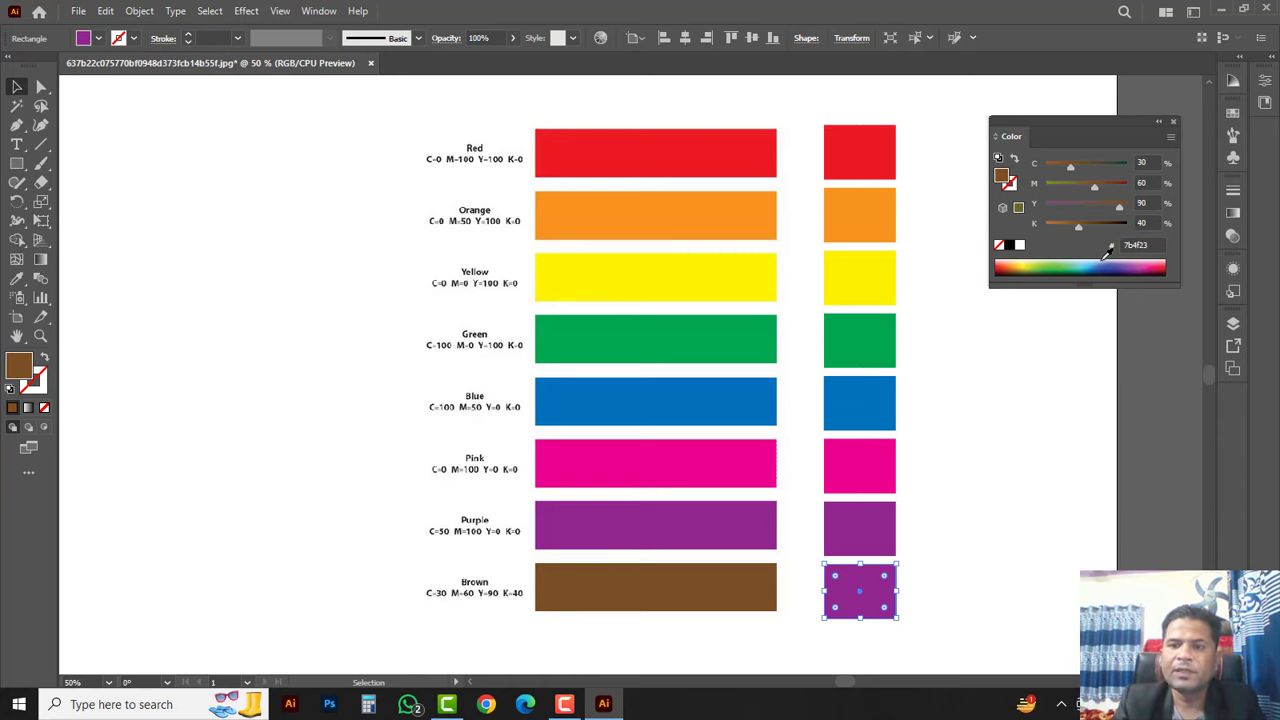
click(968, 537)
Draw a new square to the right of the swatch column.
scroll(968, 537, right, 2)
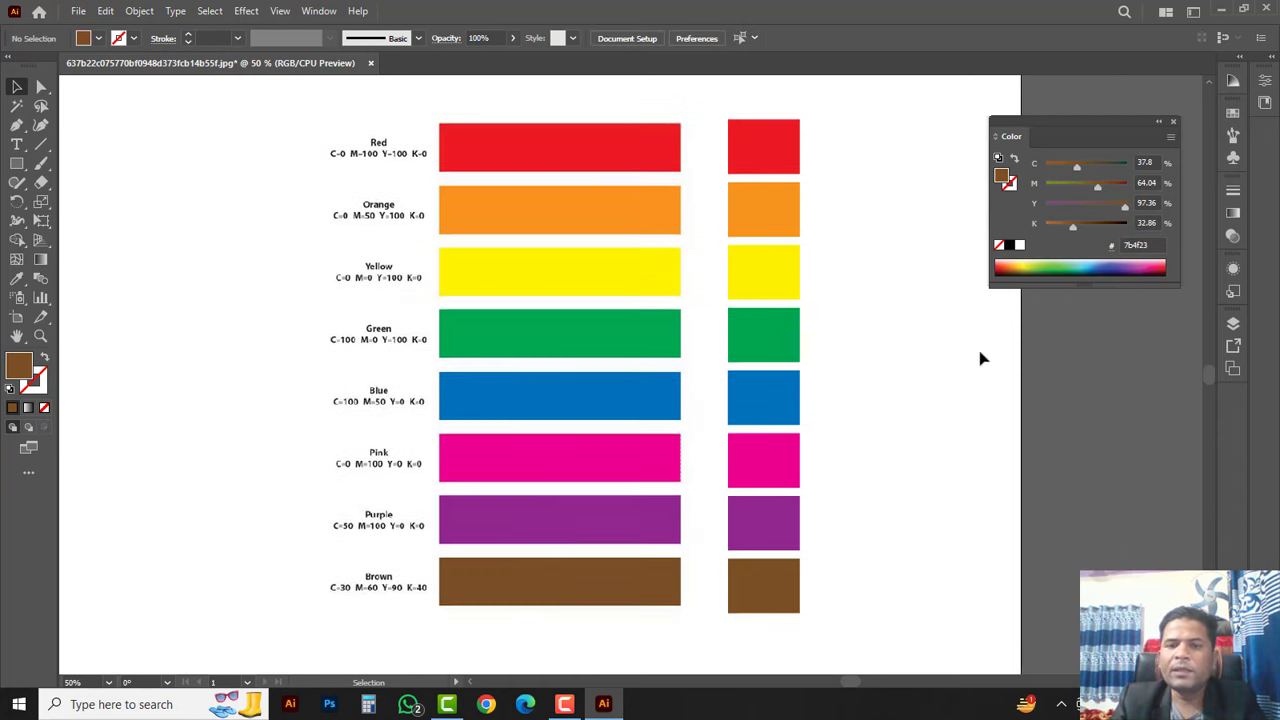
click(17, 163)
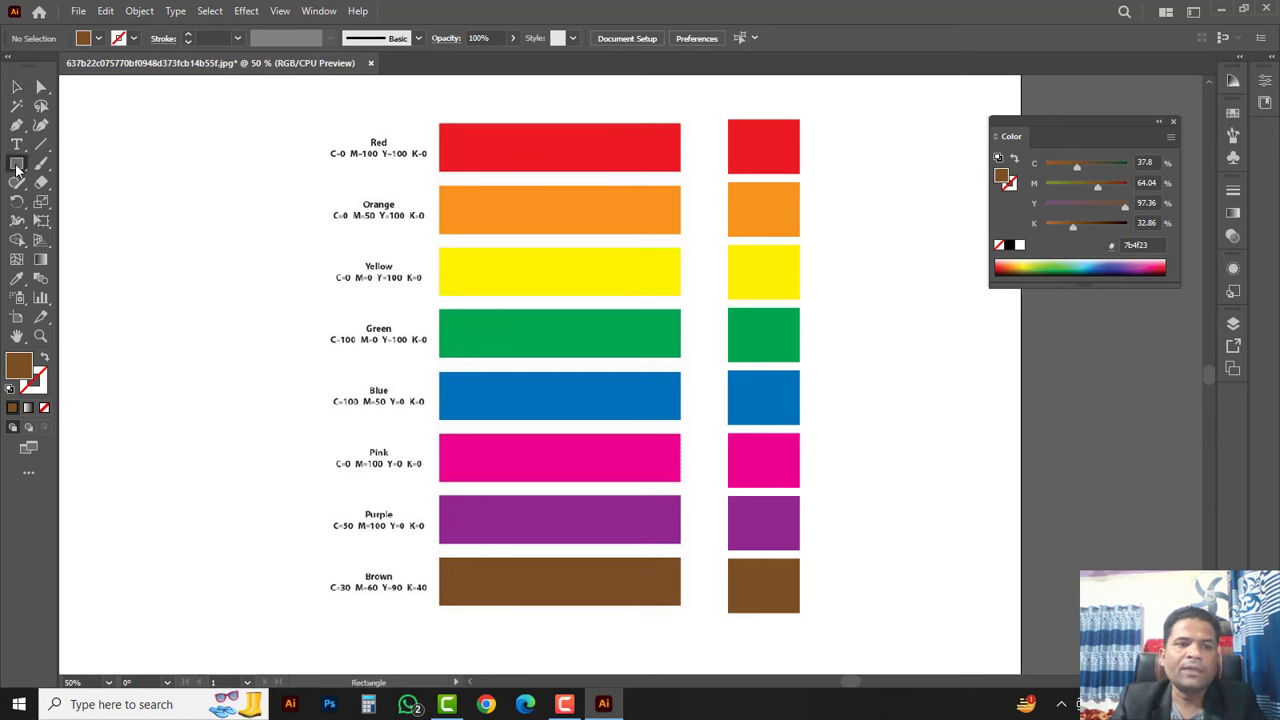
click(75, 165)
drag(852, 334, 940, 409)
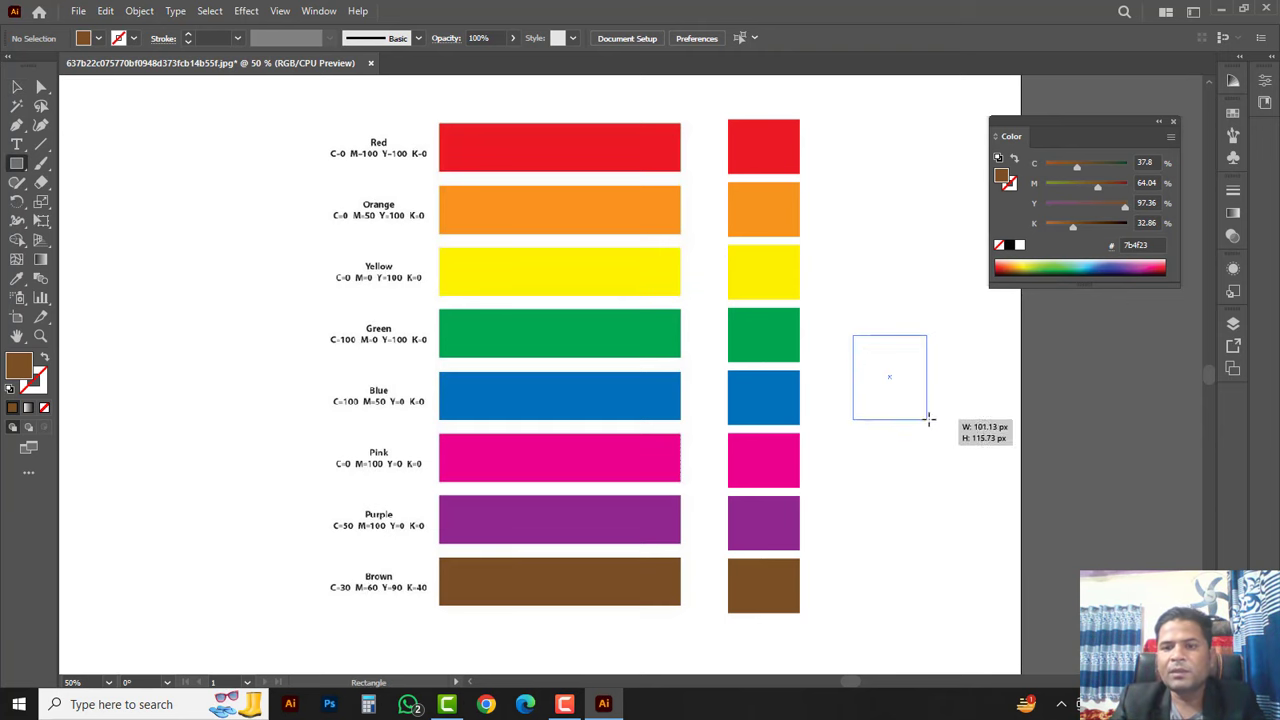
Fill the new square green, raising cyan to 100 for C100 M0 Y100 K0.
click(1067, 265)
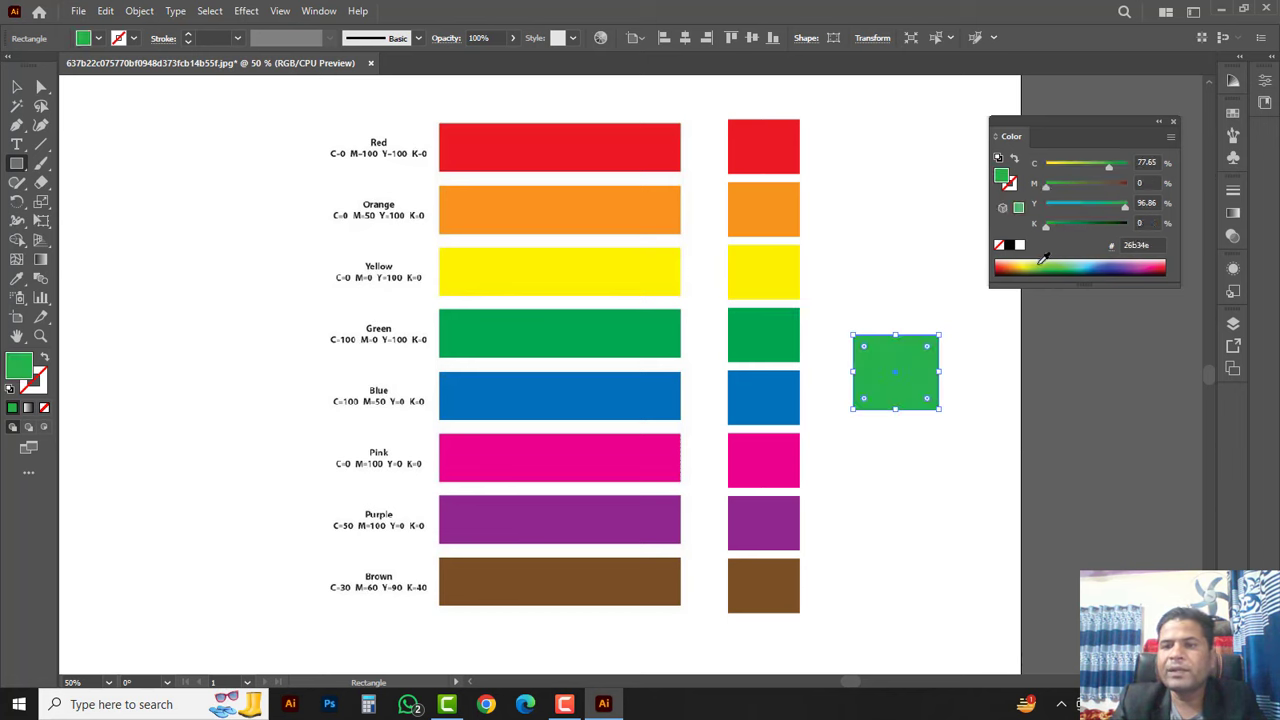
click(1046, 261)
click(1050, 262)
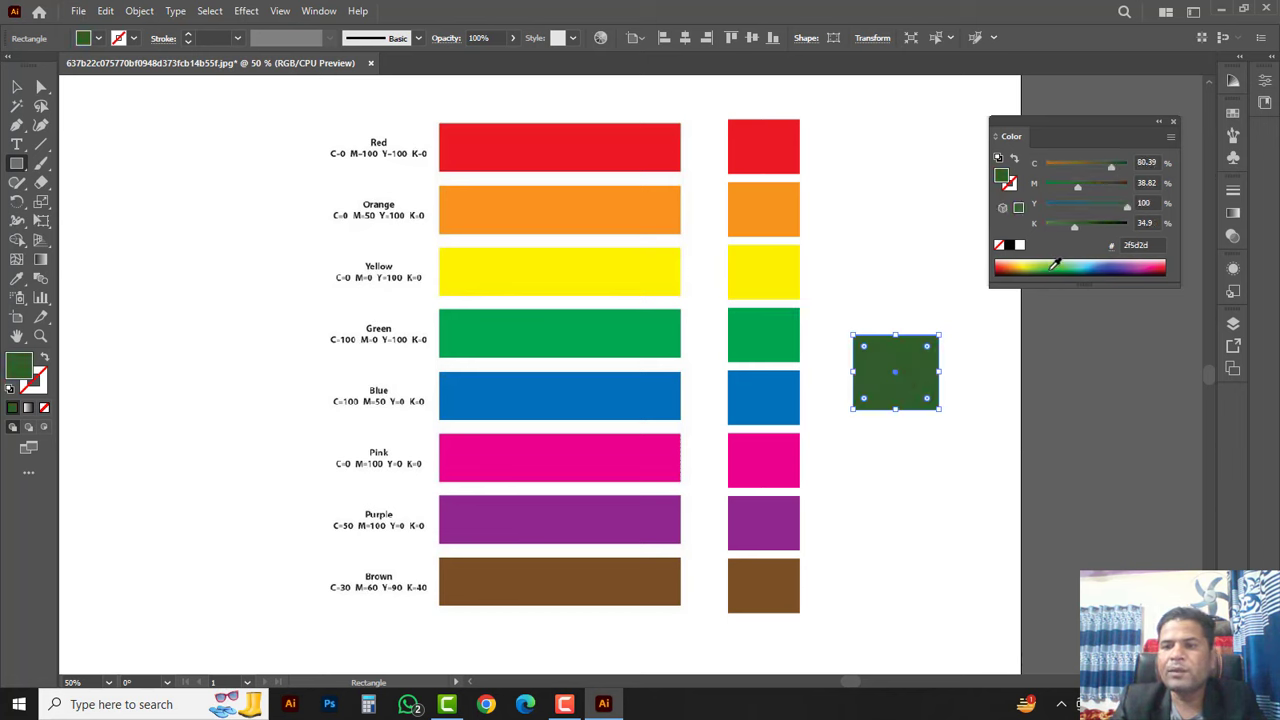
click(1071, 262)
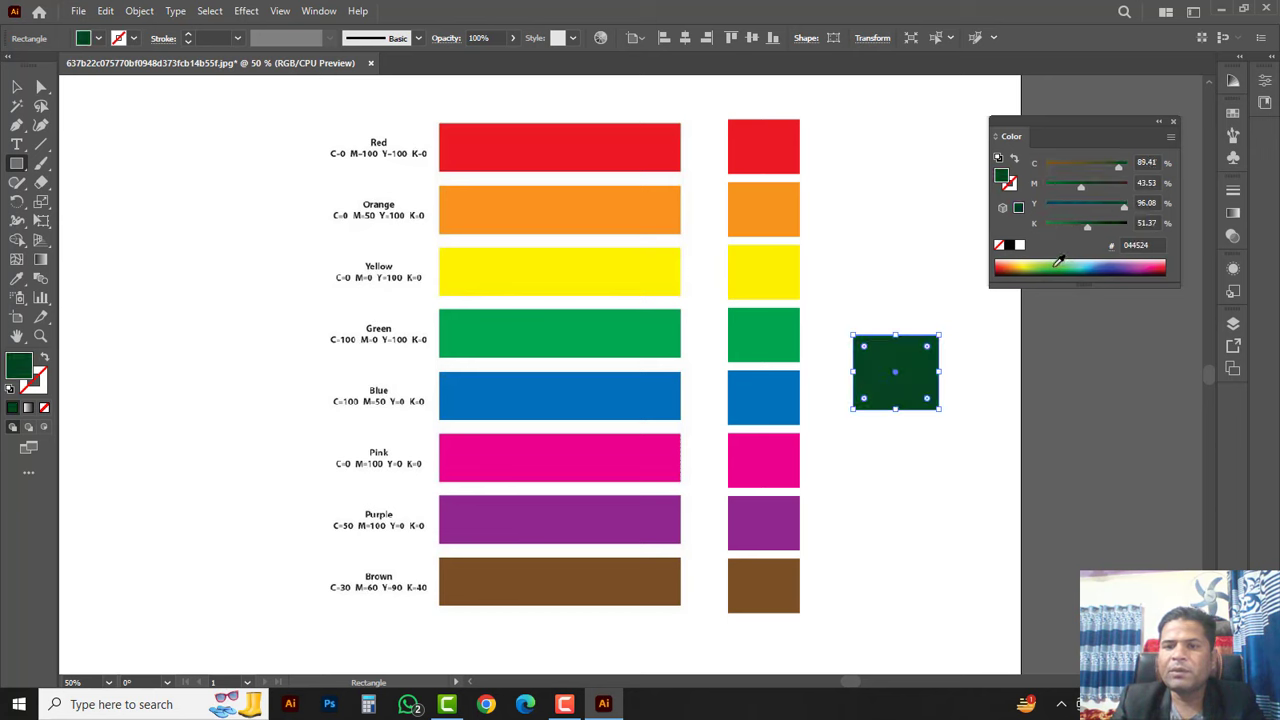
click(1056, 265)
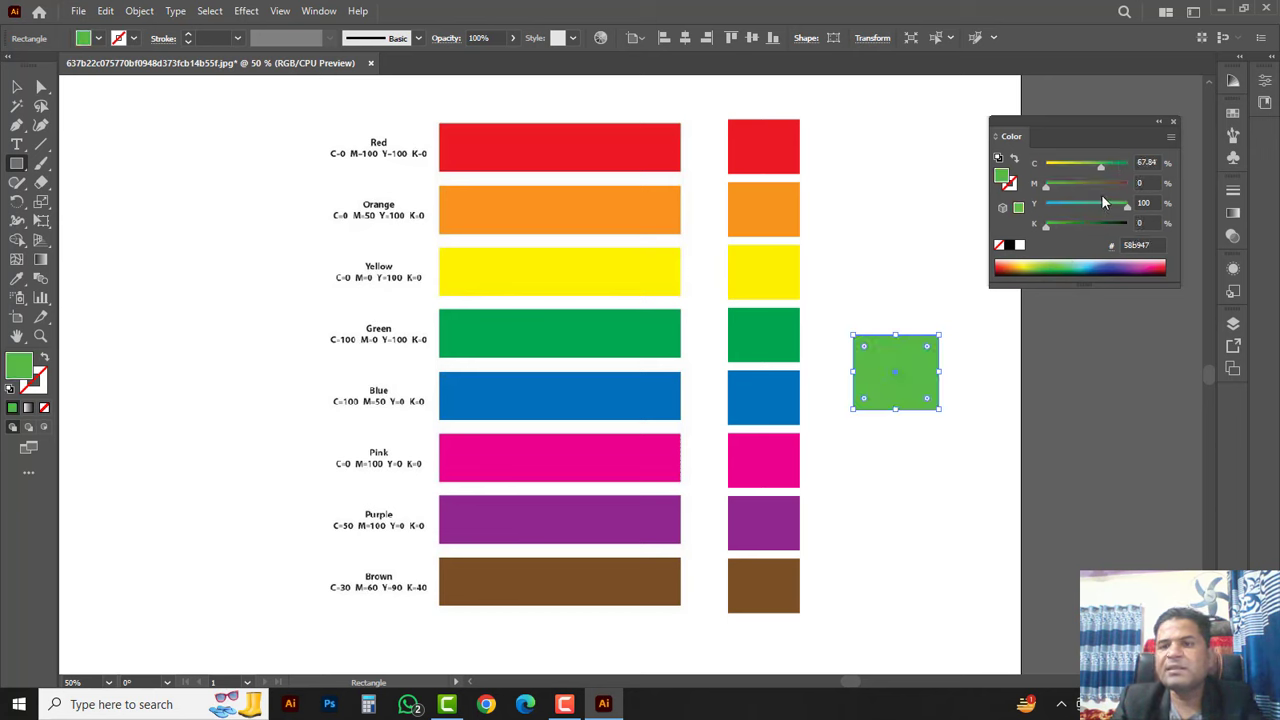
drag(1108, 167, 1172, 181)
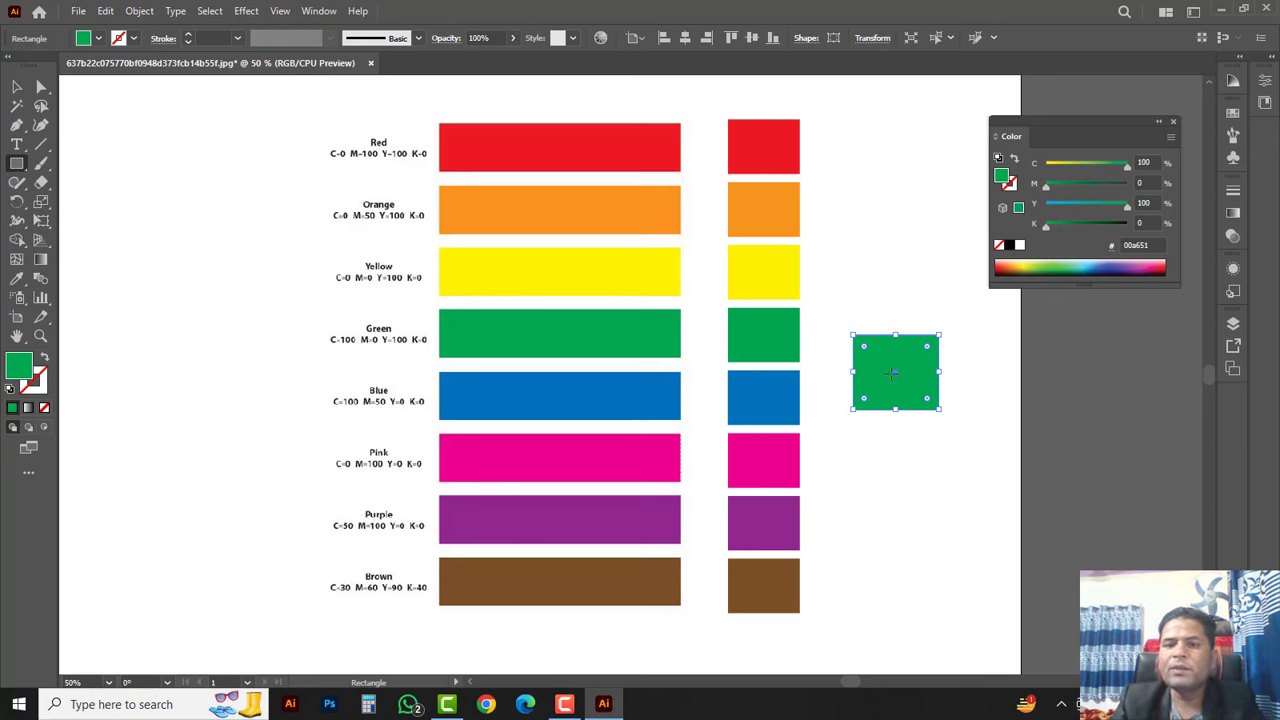
click(17, 87)
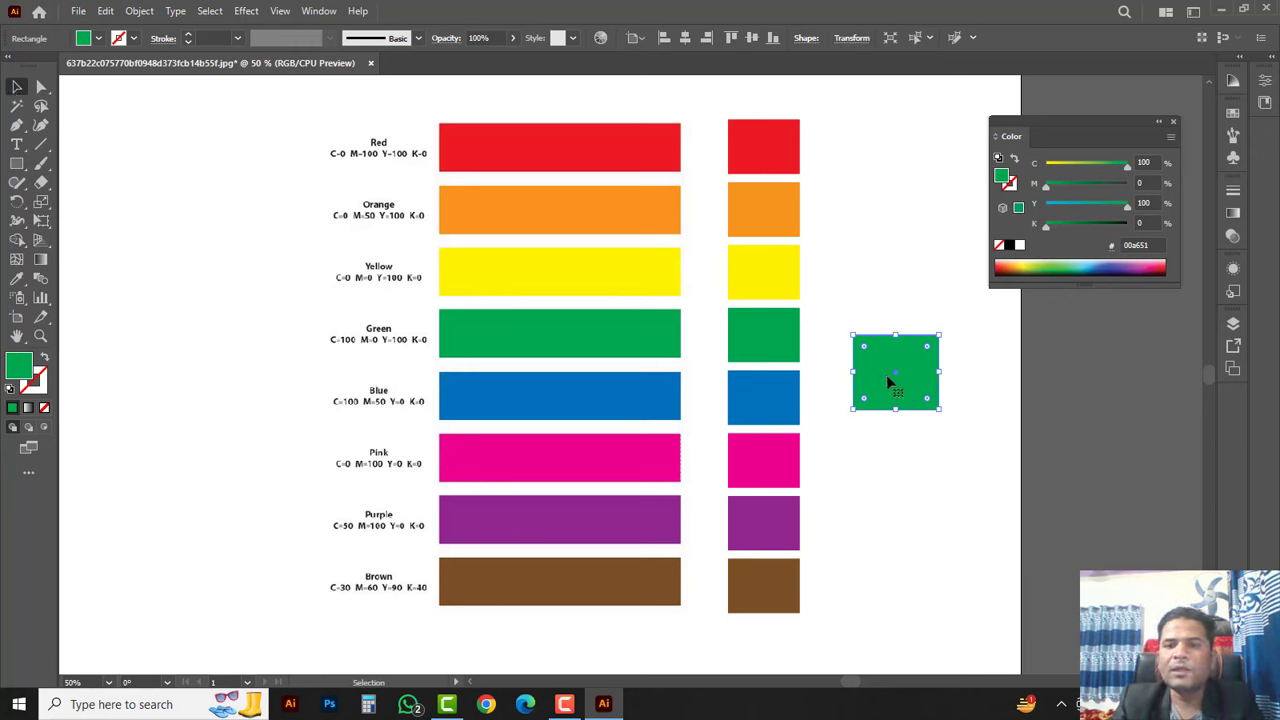
Move the green square up, copy it above, and recolour the copy C 0, M 100 red.
drag(886, 382, 900, 222)
click(920, 229)
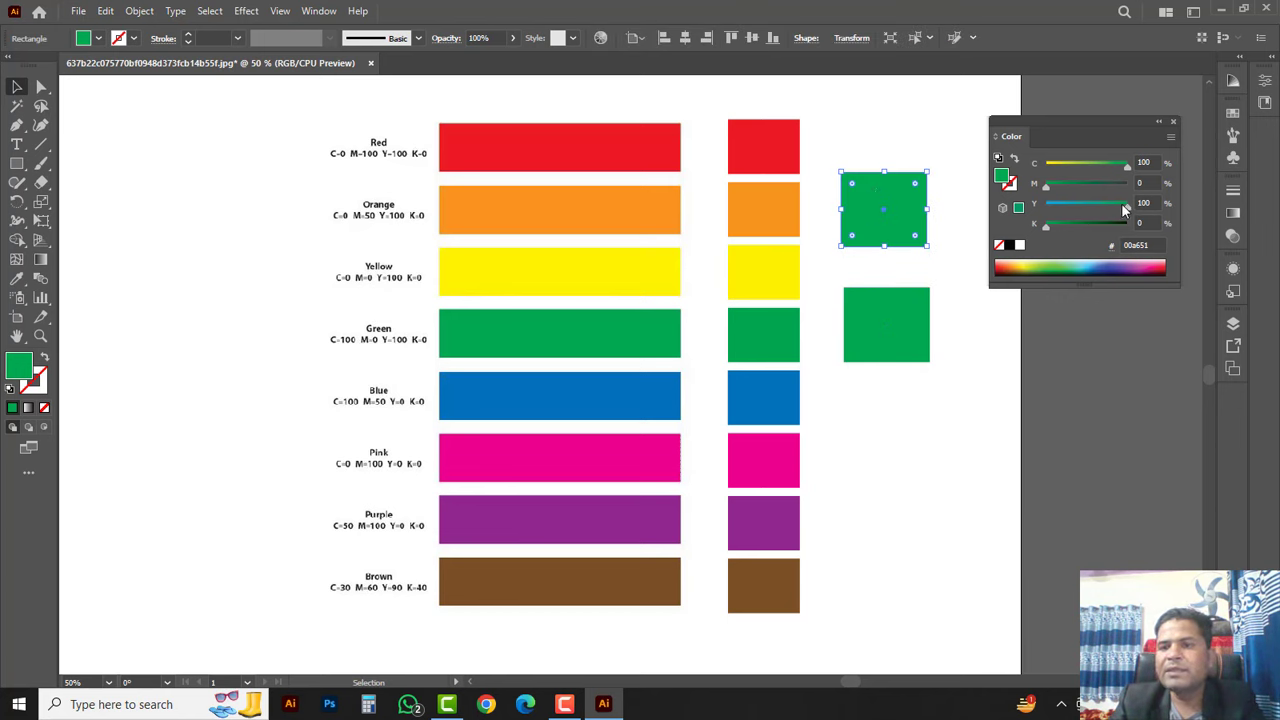
mouse_move(1124, 164)
mouse_down()
mouse_move(1046, 164)
mouse_move(1184, 187)
mouse_up()
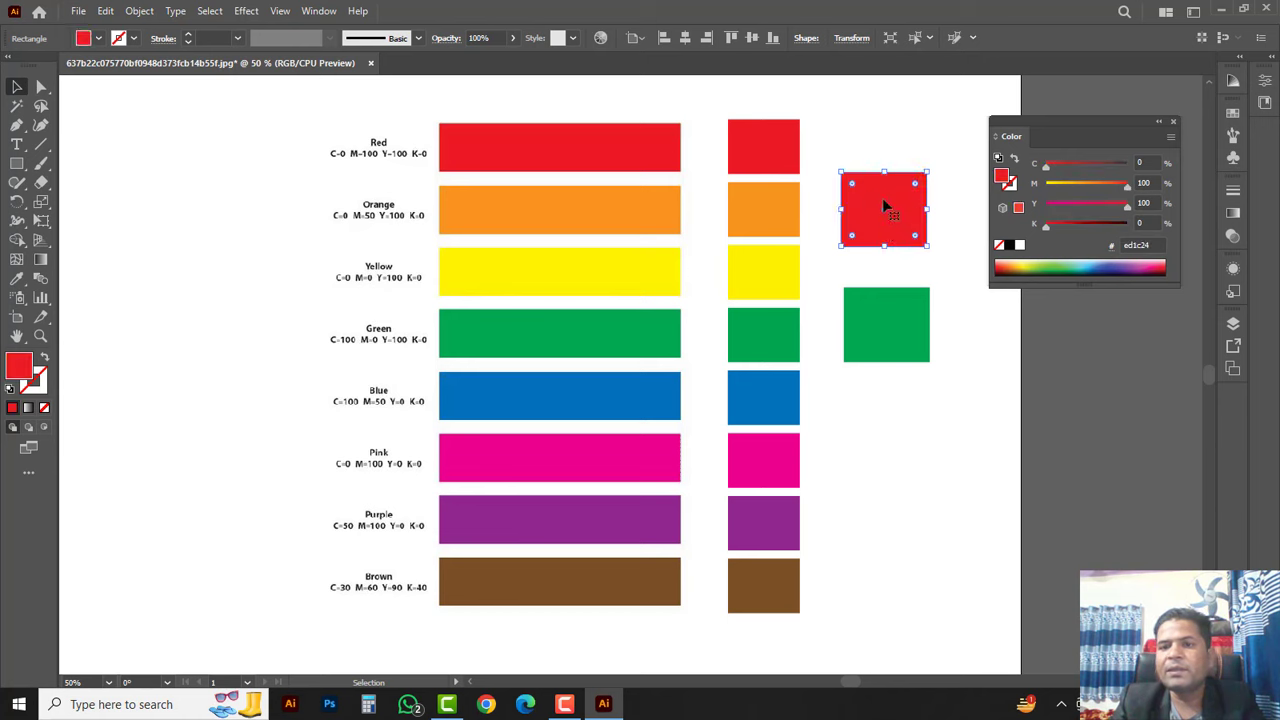
click(949, 428)
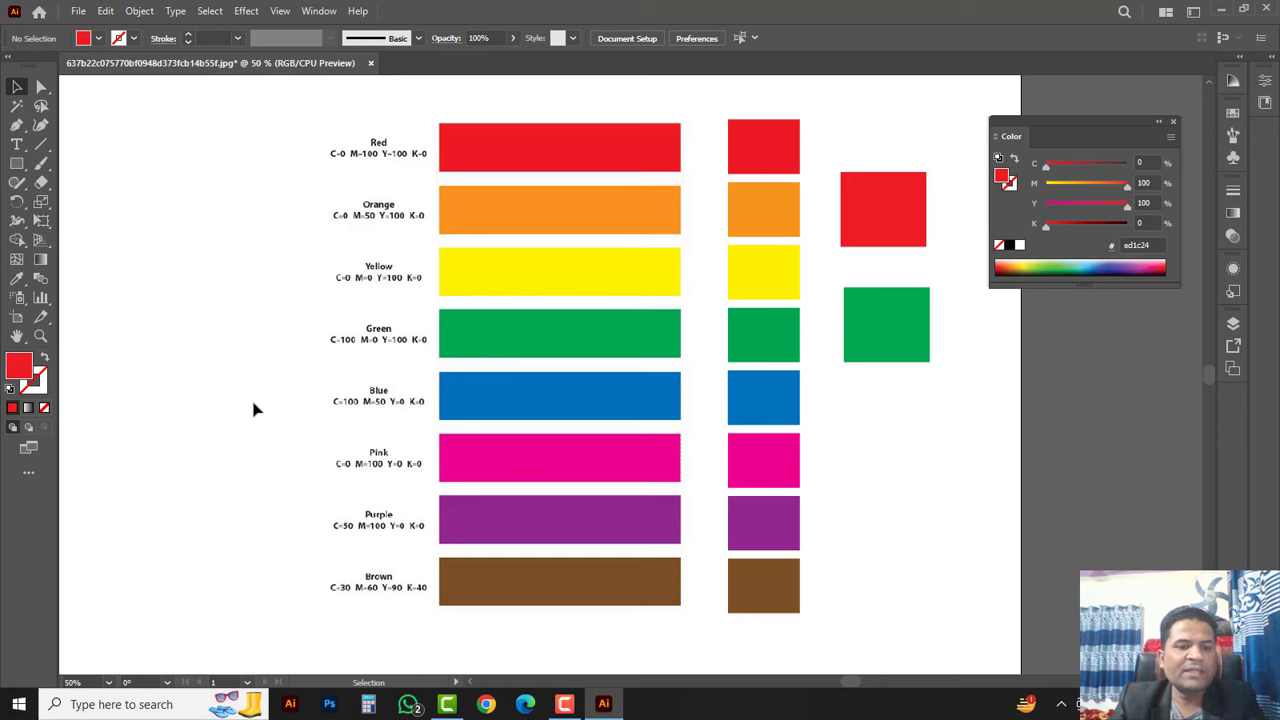
In Chrome, search Google for 'golden color code cmyk'.
click(486, 704)
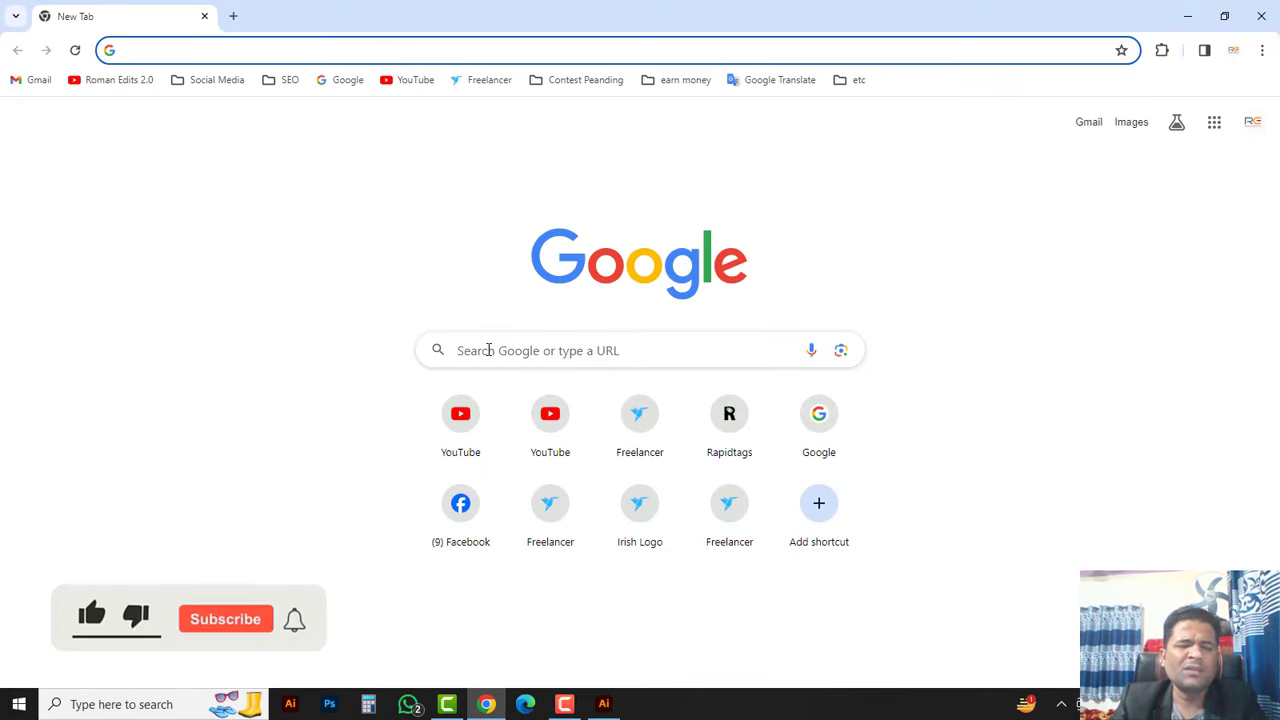
click(488, 349)
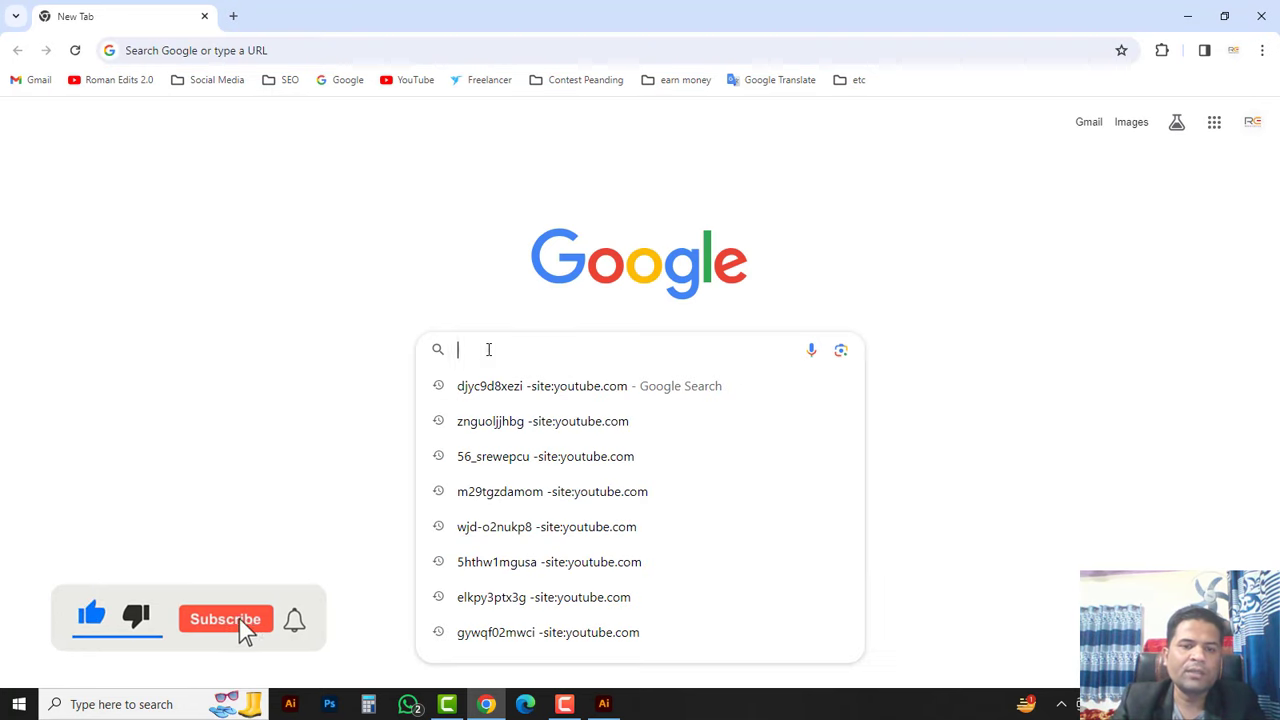
text(gold)
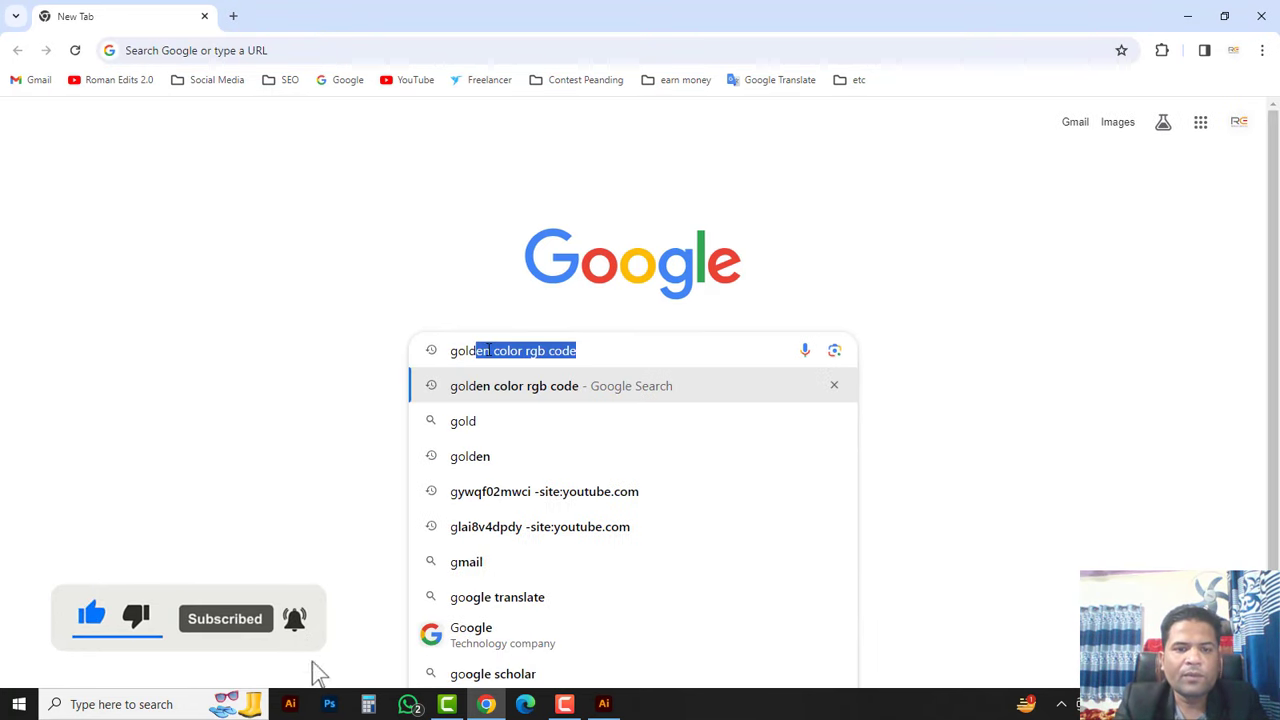
text(en)
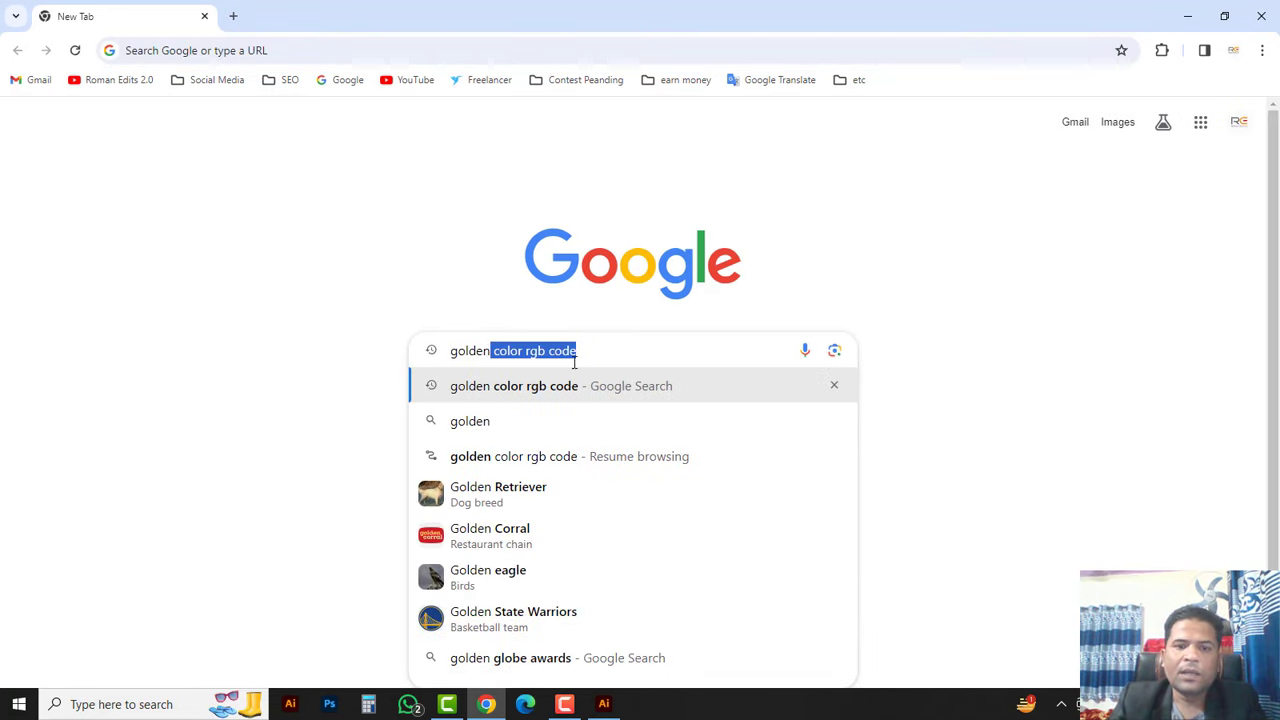
drag(608, 350, 512, 350)
click(588, 348)
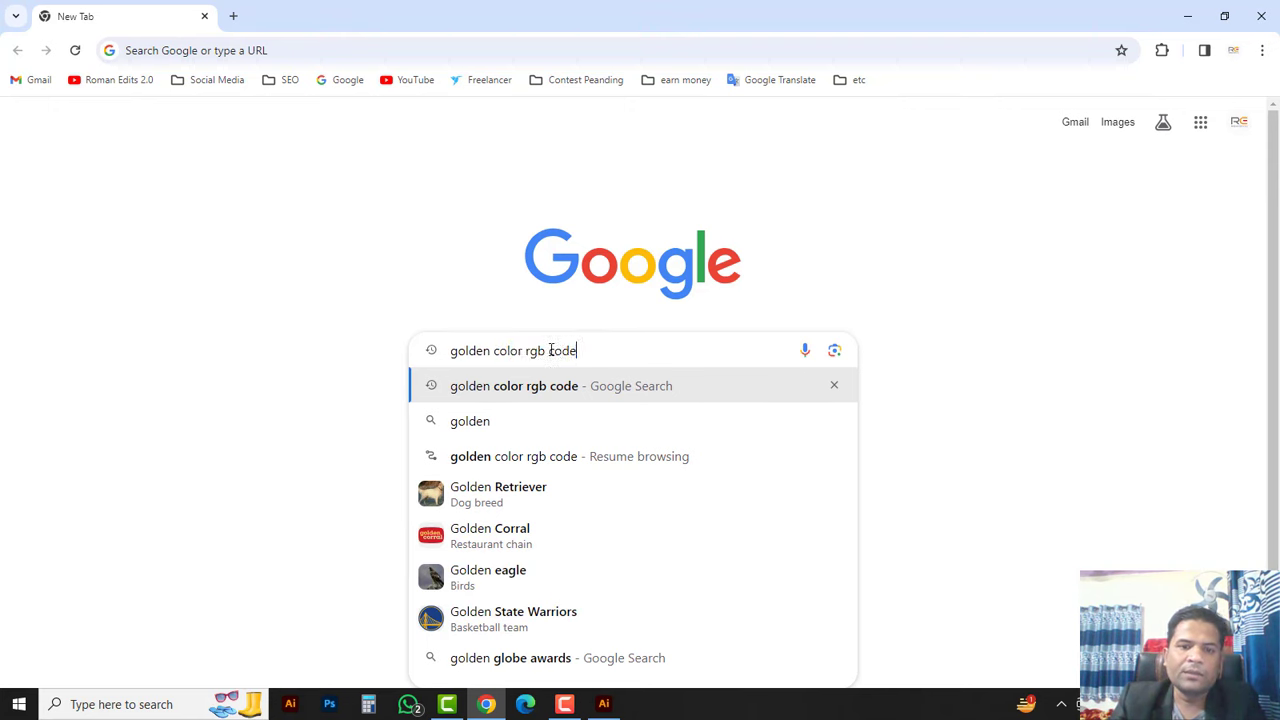
drag(545, 351, 526, 351)
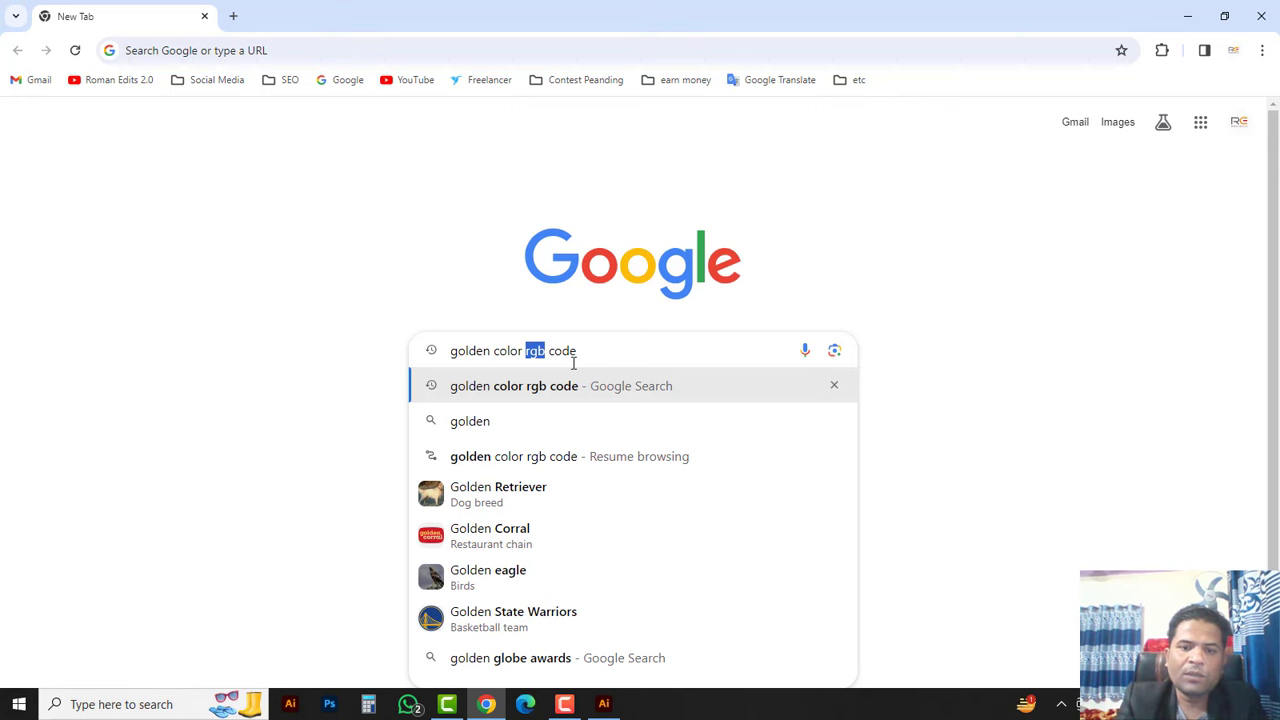
key(BackSpace)
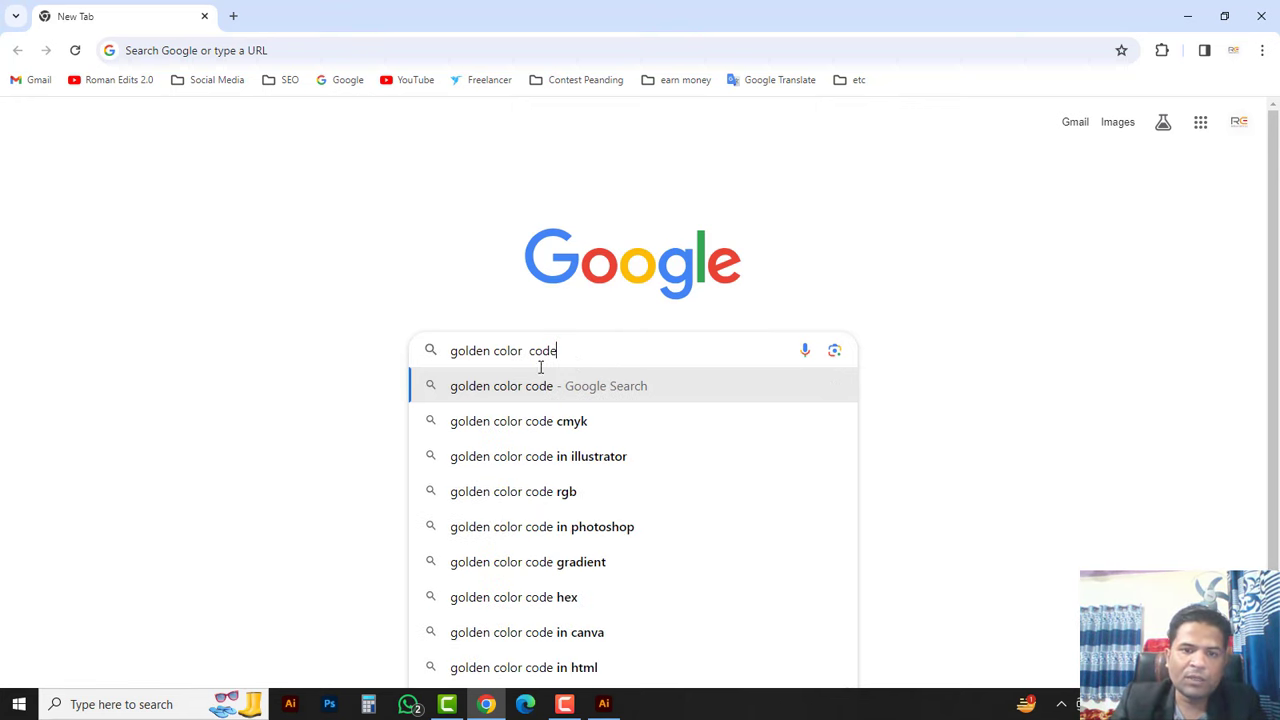
click(571, 427)
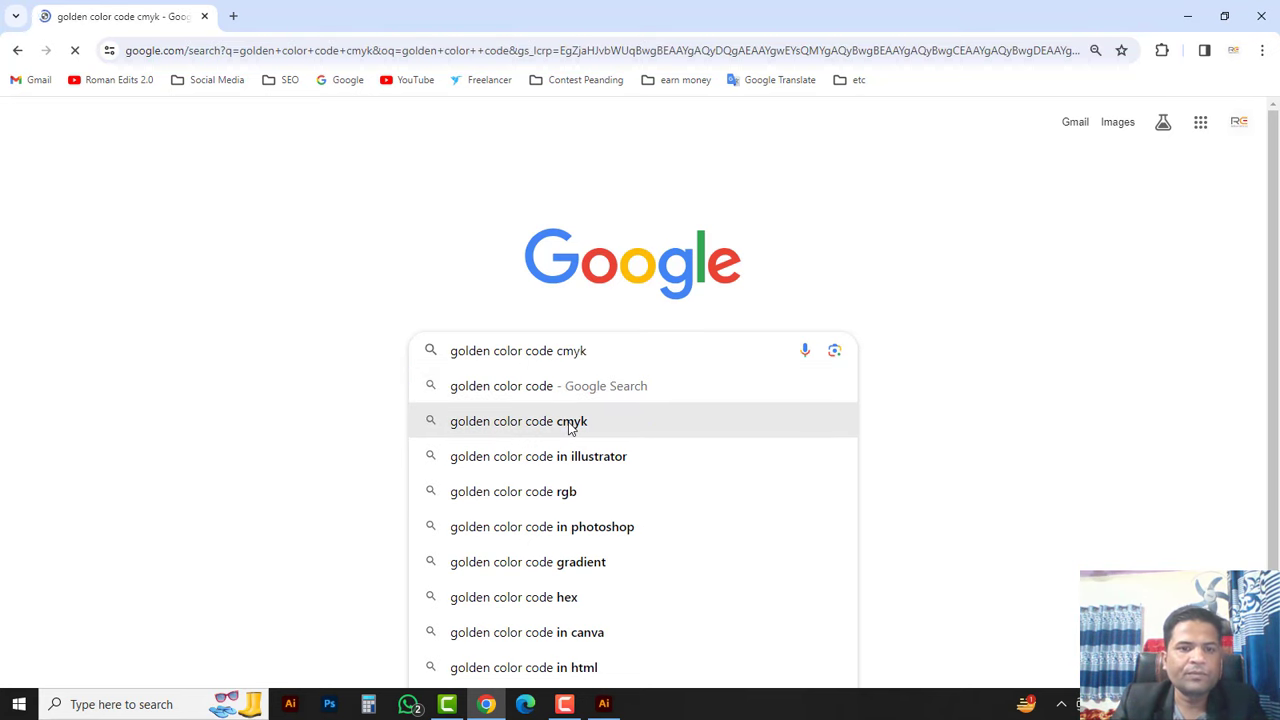
Open the cmyktool Gold result to read CMYK 0 15 81 14, then return to Illustrator.
scroll(600, 432, down, 3)
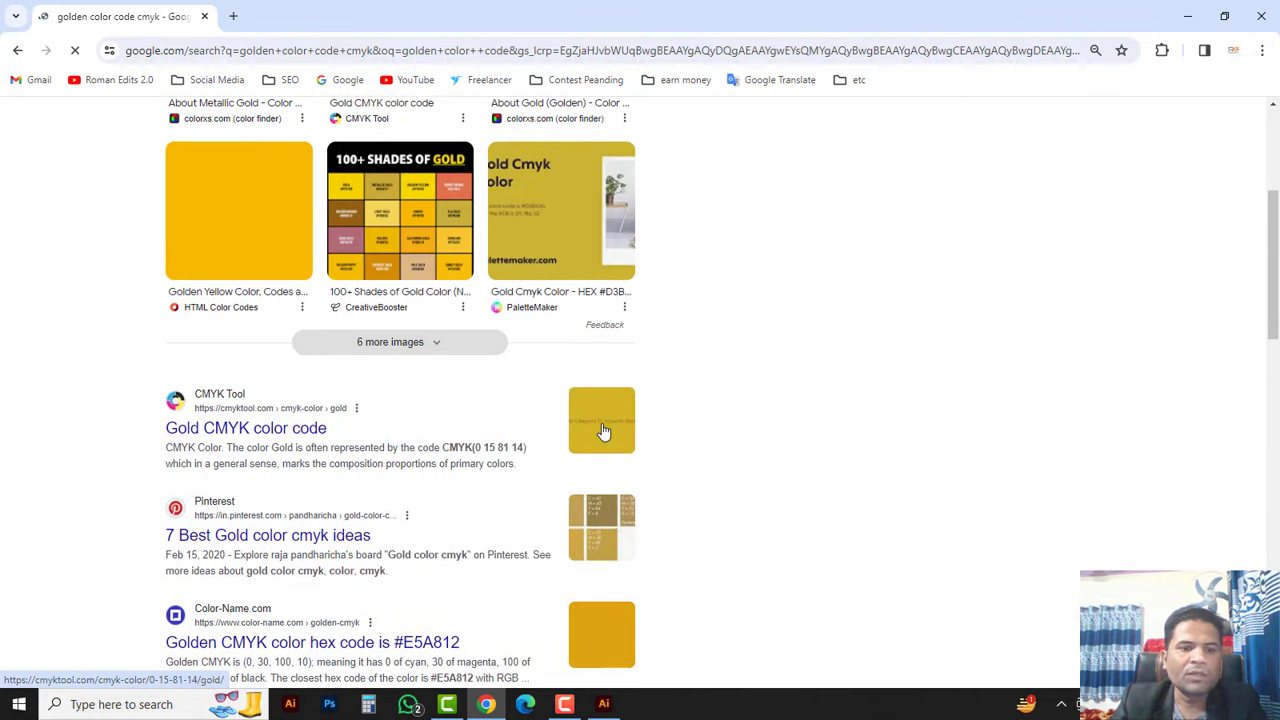
scroll(525, 416, down, 2)
scroll(527, 420, down, 2)
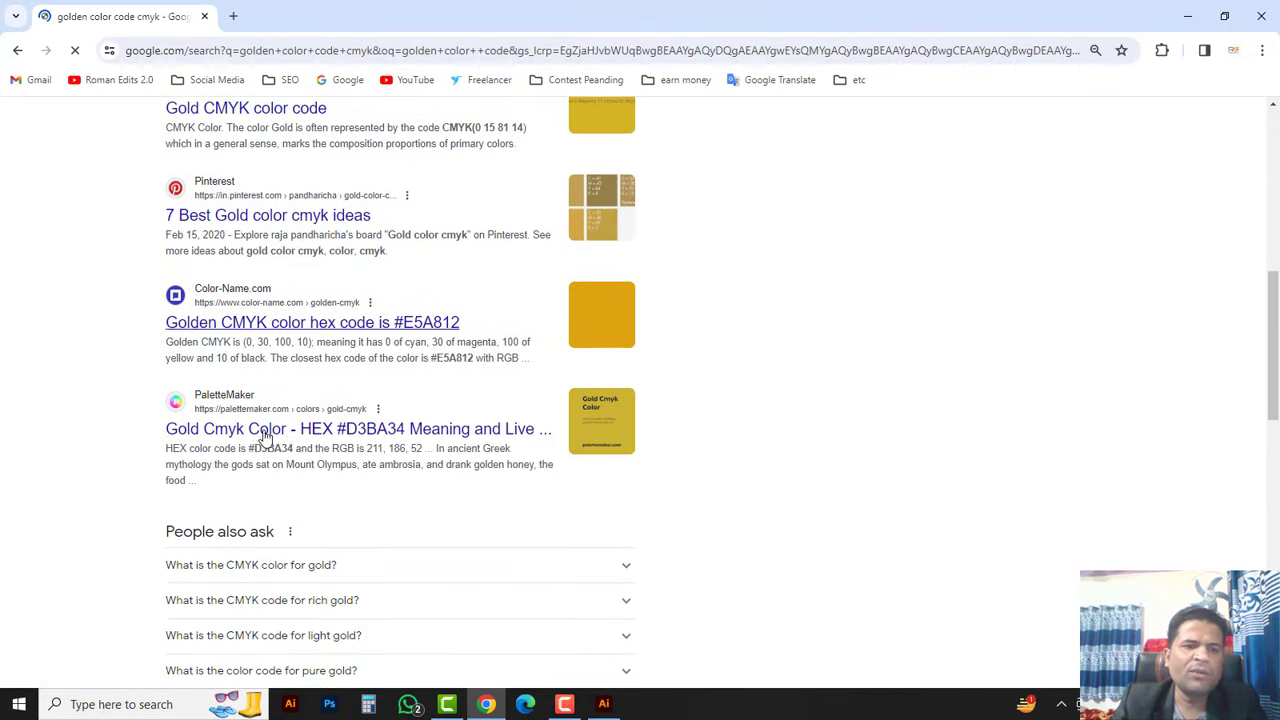
scroll(340, 427, up, 1)
scroll(340, 427, up, 1)
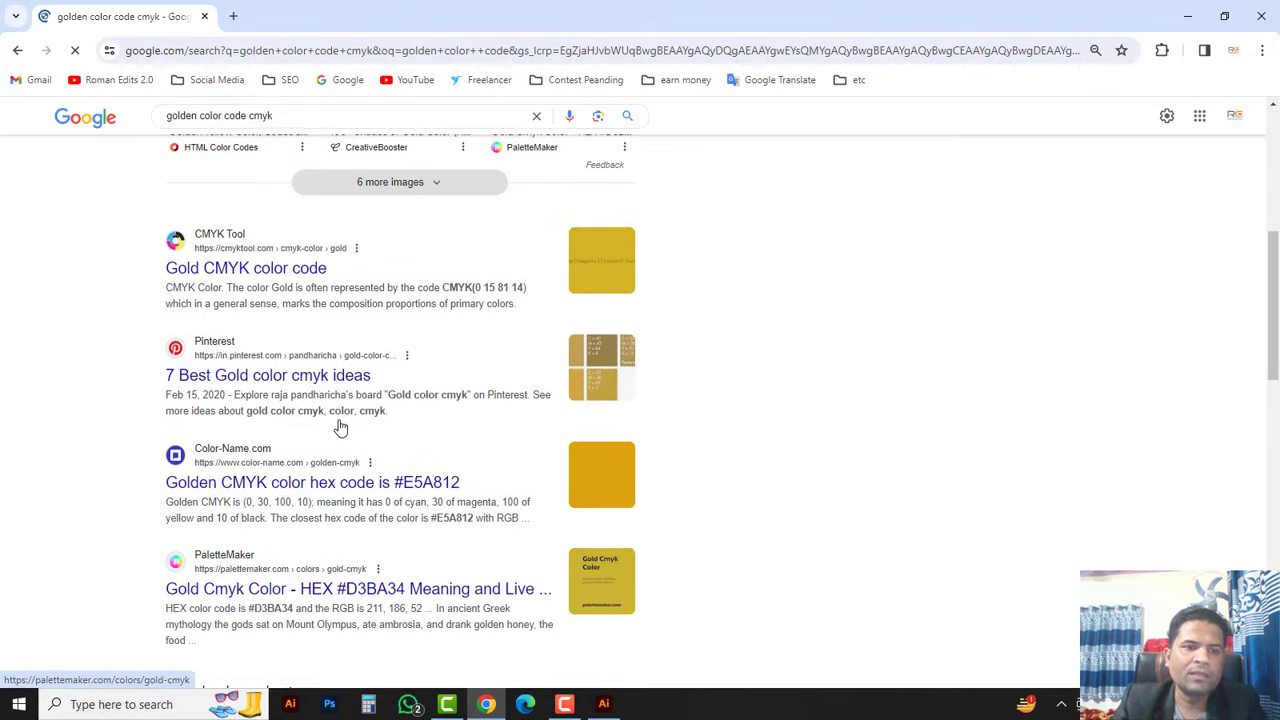
click(218, 278)
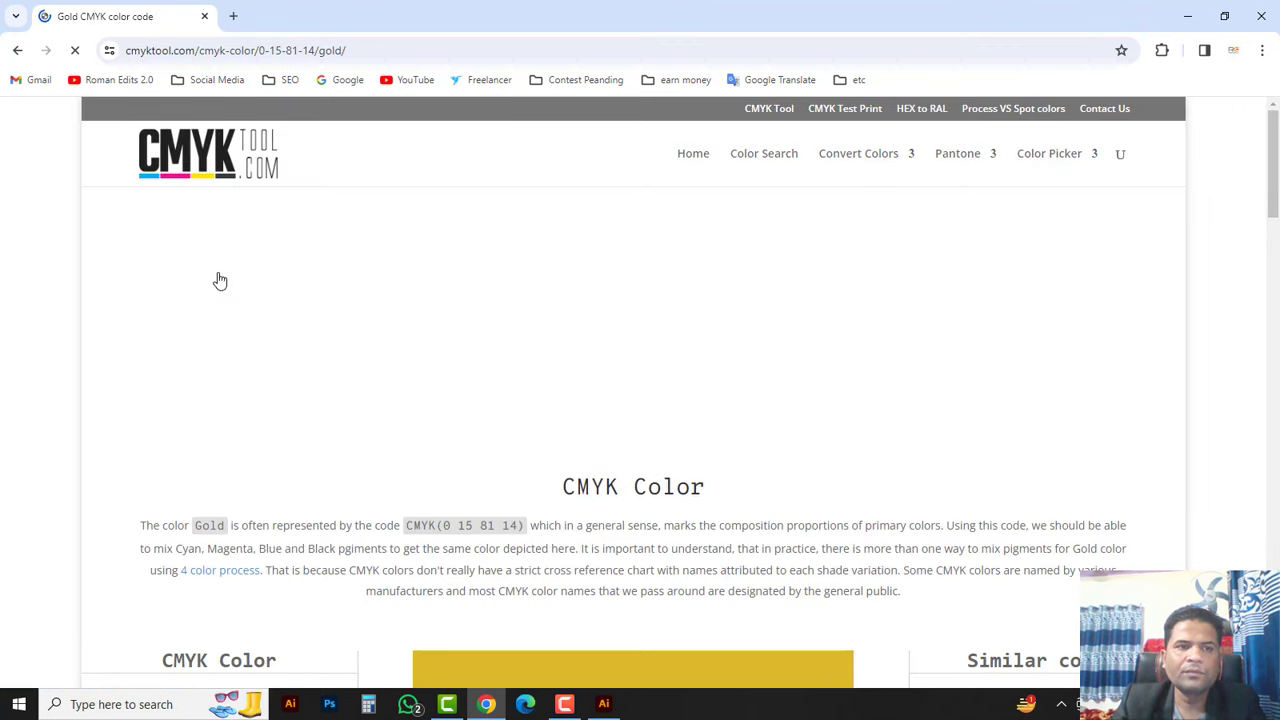
scroll(700, 409, down, 3)
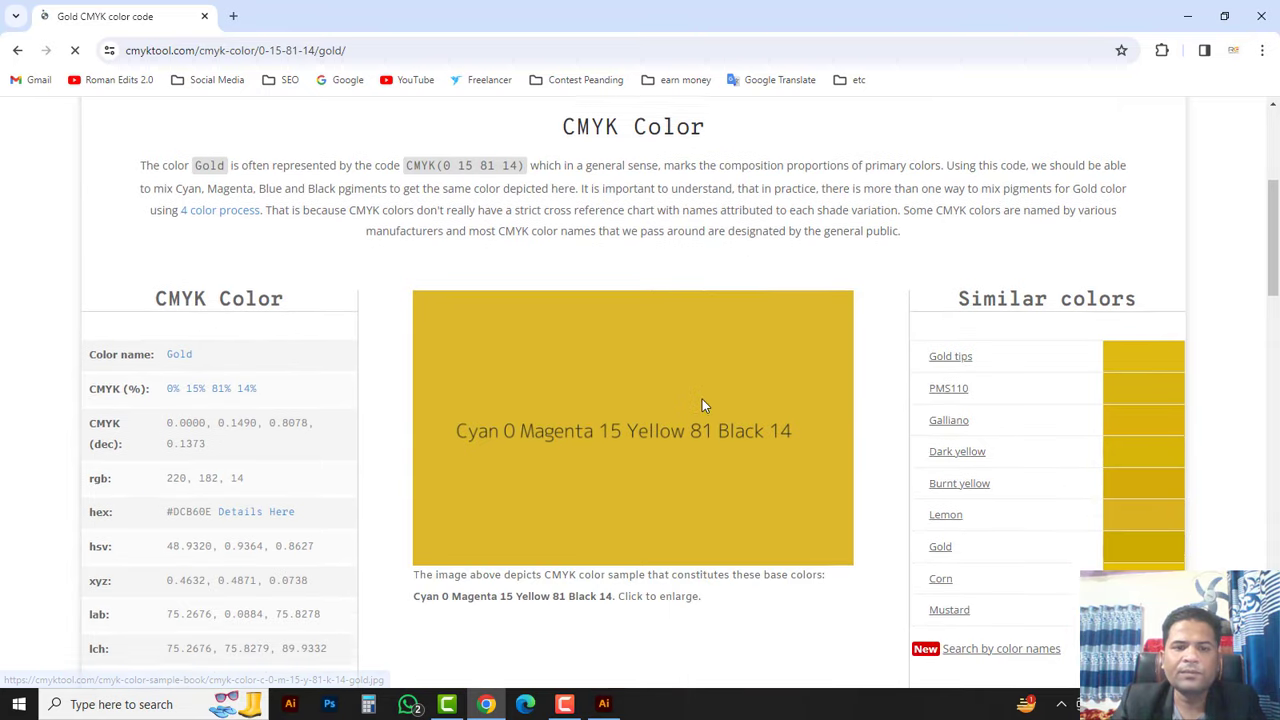
scroll(702, 407, down, 1)
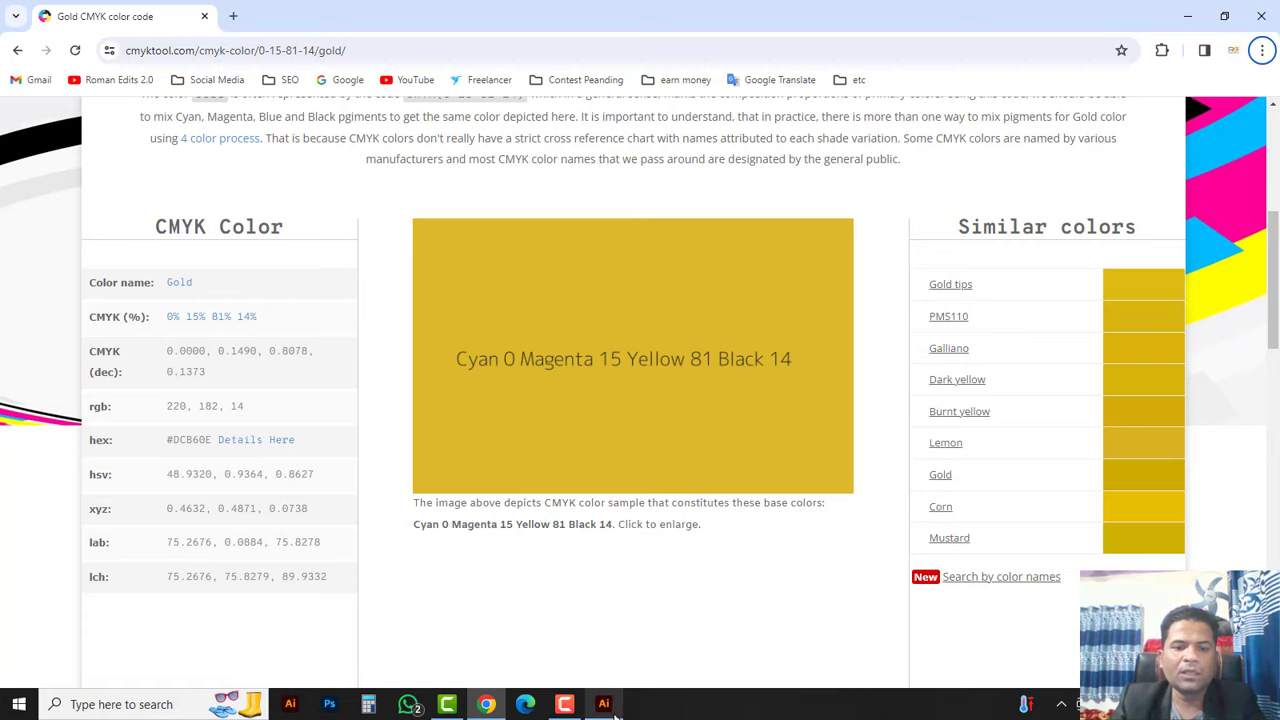
click(604, 704)
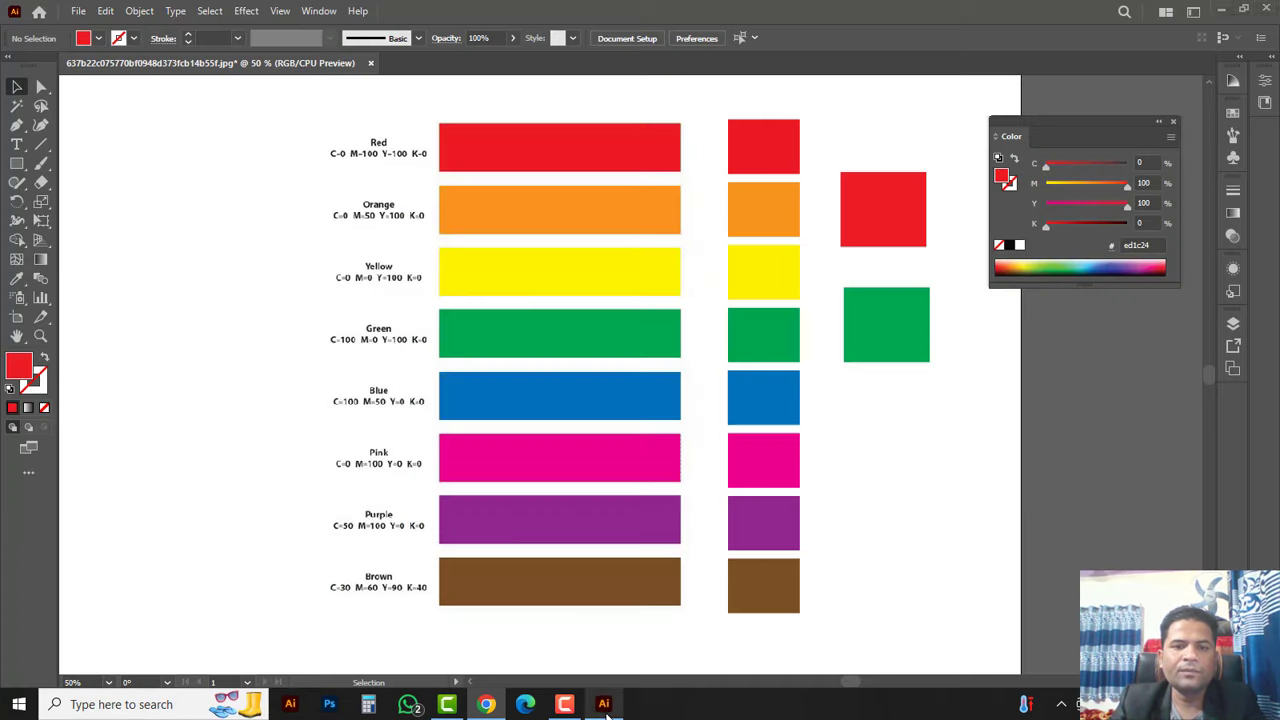
Fill the green square with Gold (C0 M15 Y81 K14), then deselect to check it.
click(882, 335)
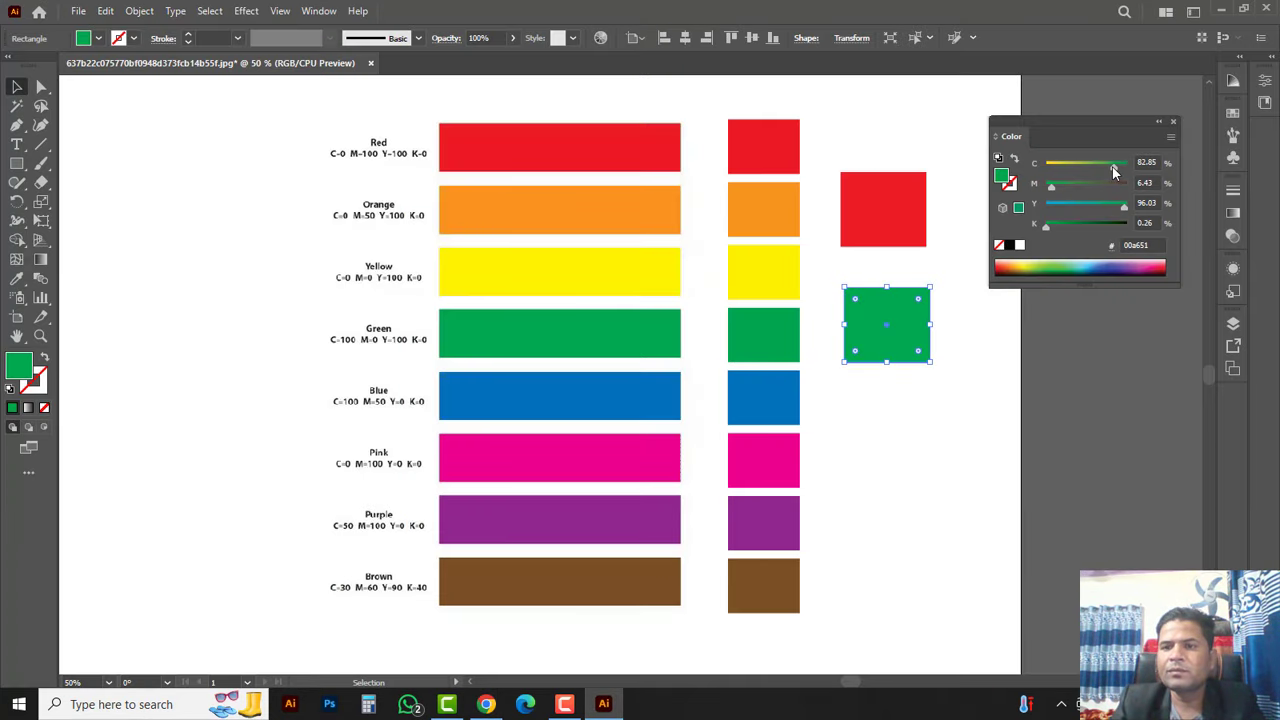
drag(1115, 172, 971, 163)
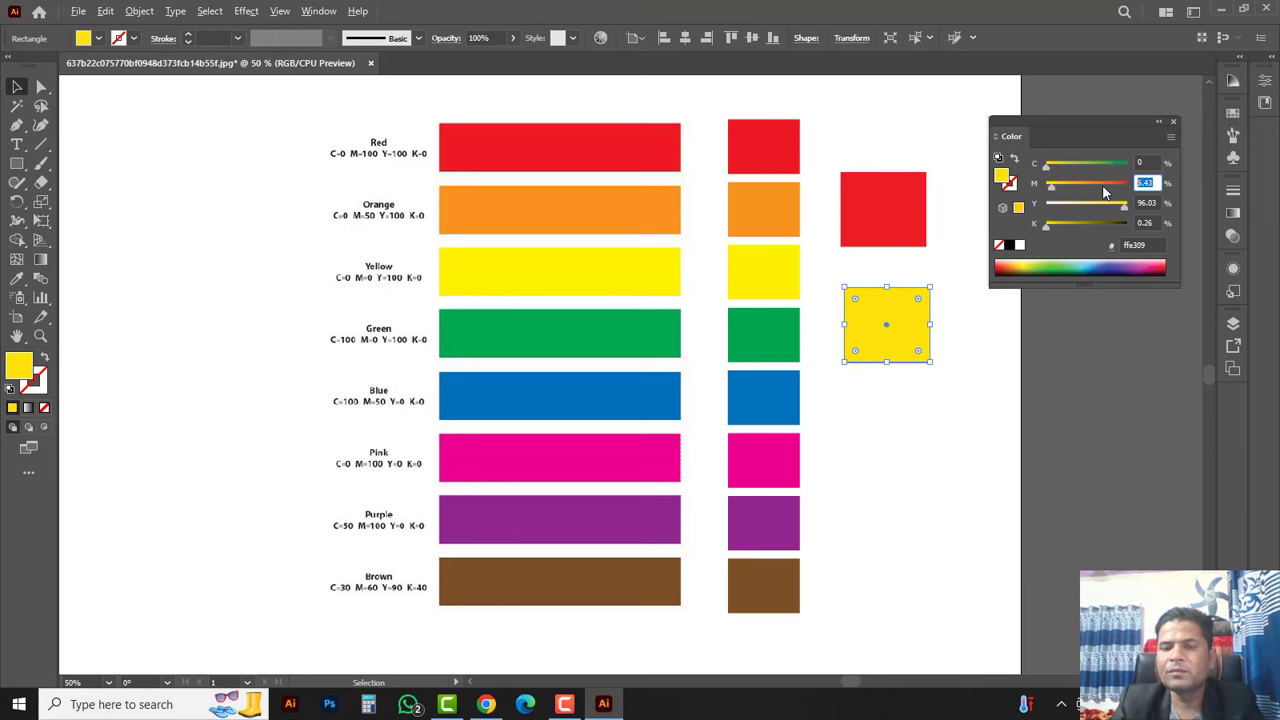
key(alt+Tab)
key(alt+Tab)
text(15)
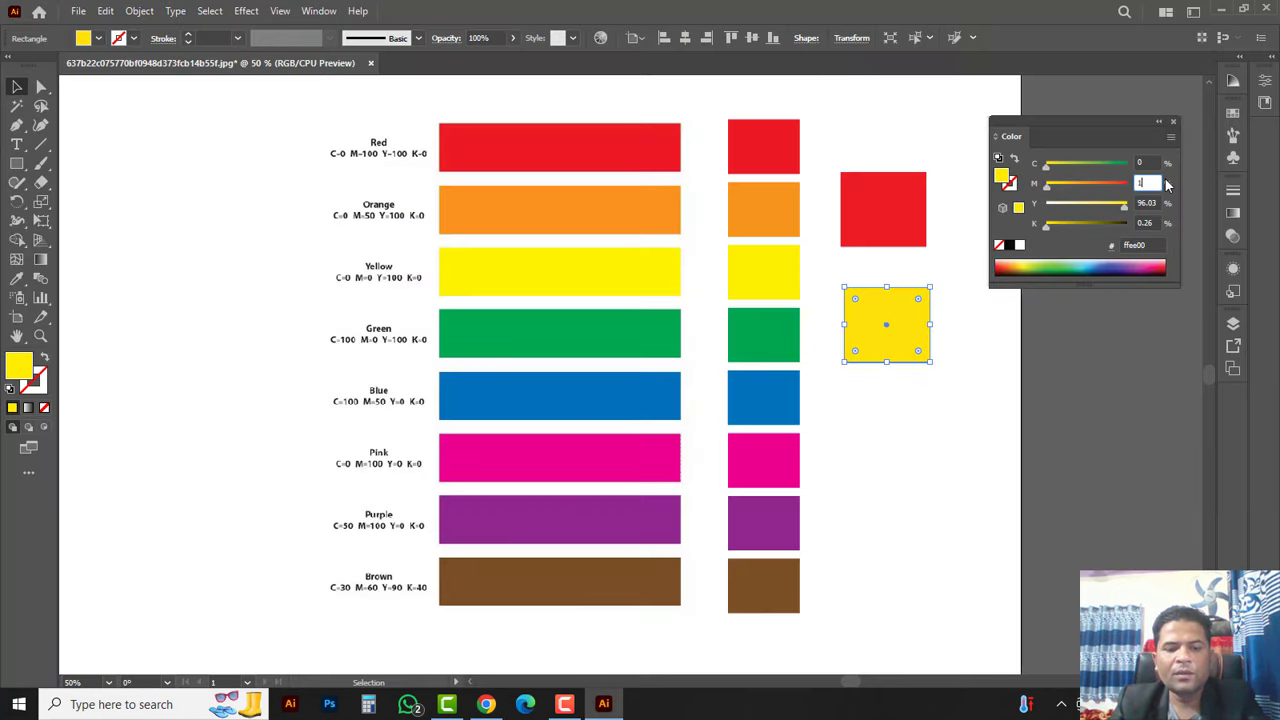
key(Tab)
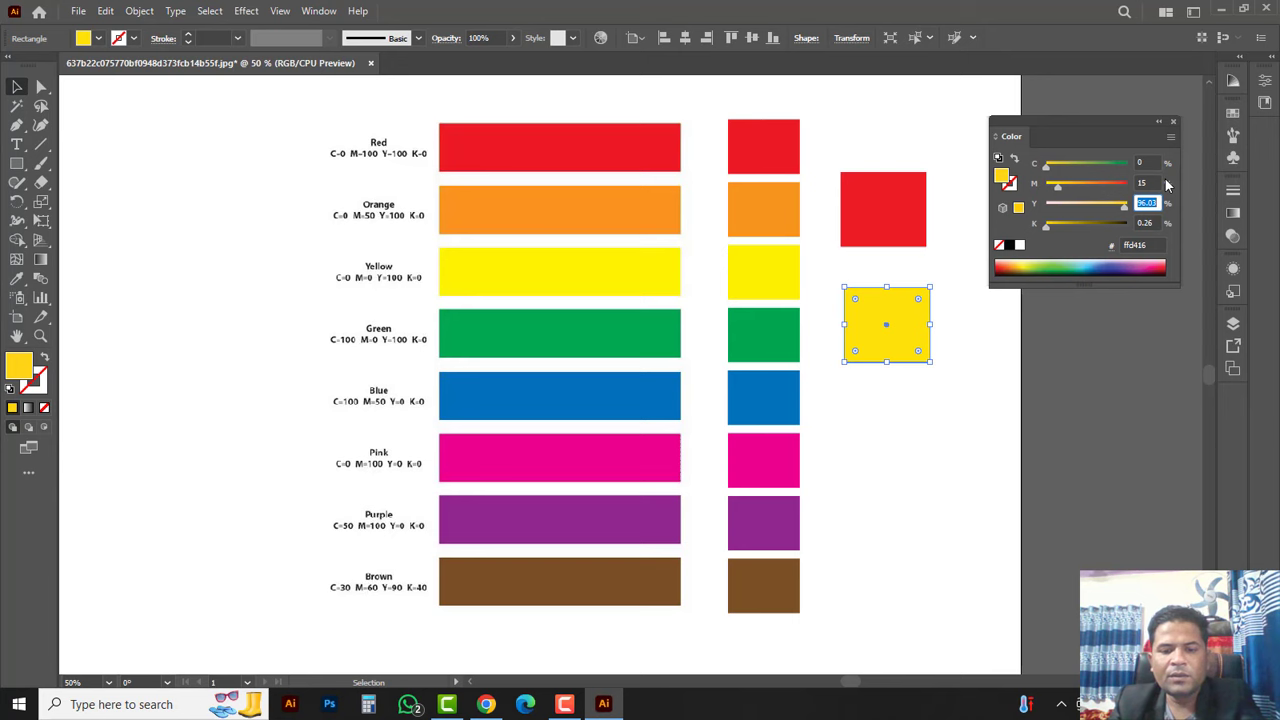
text(81)
key(Tab)
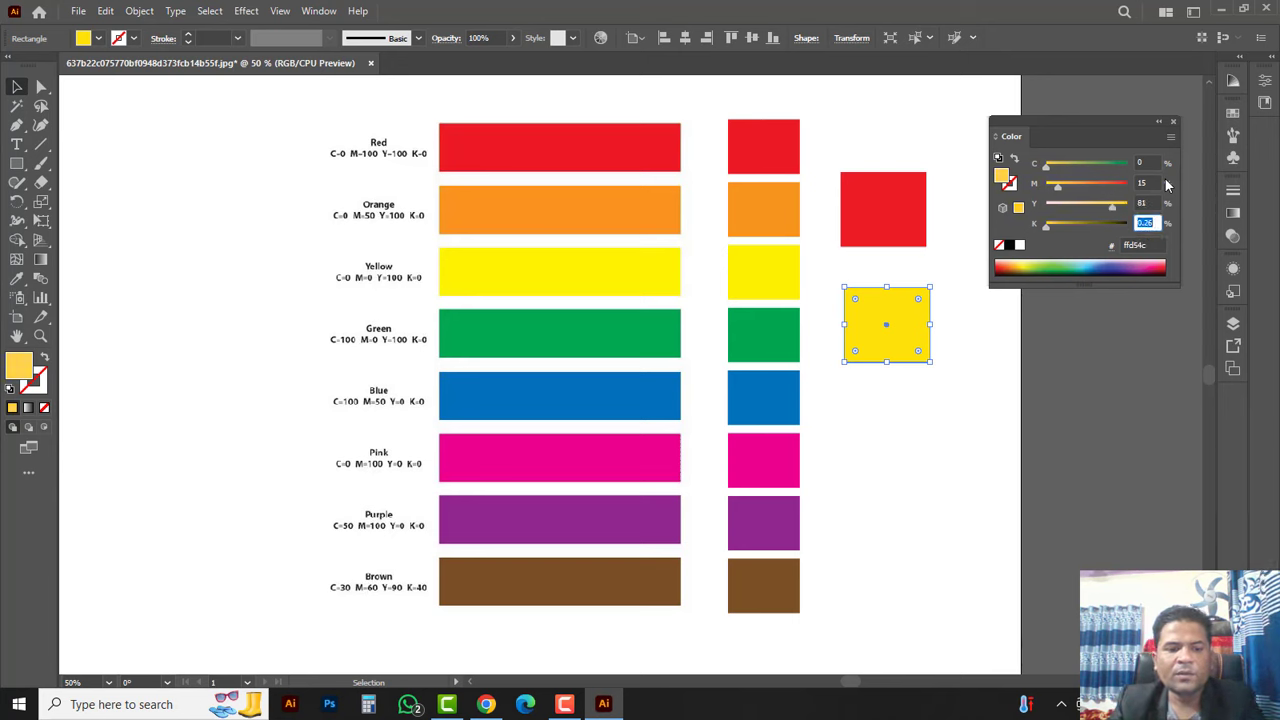
text(14)
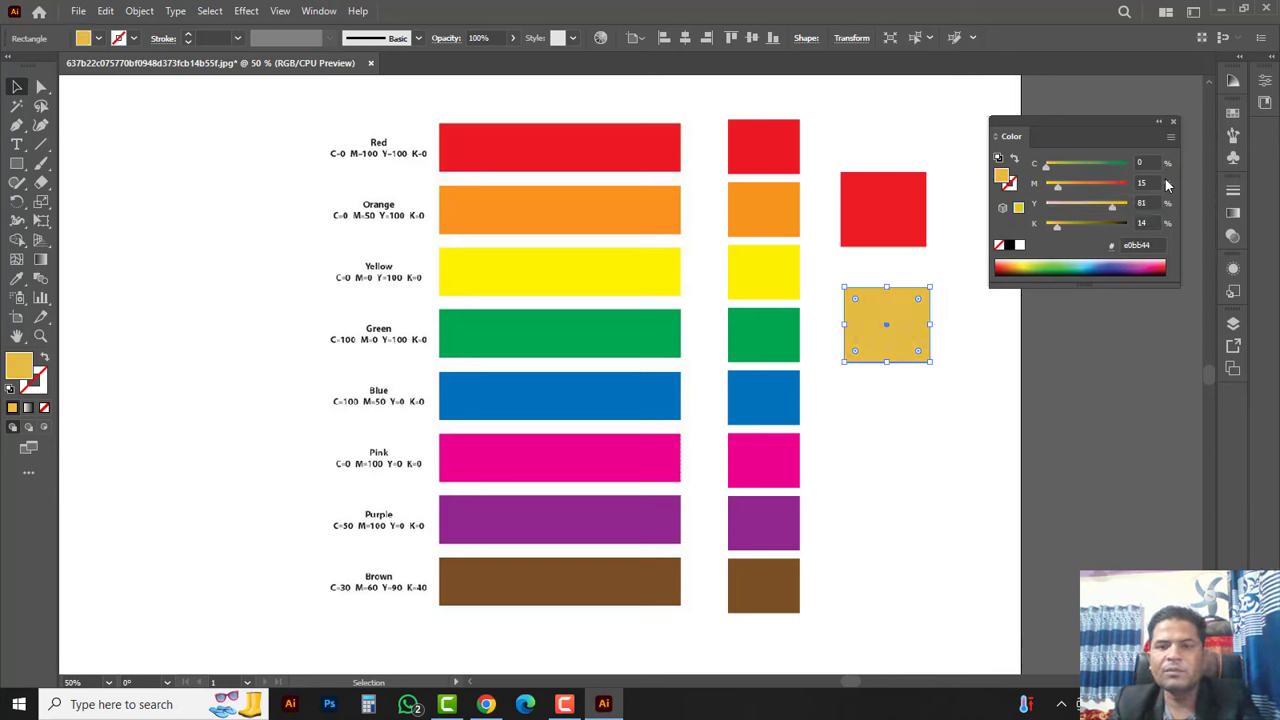
key(Return)
click(935, 388)
click(880, 290)
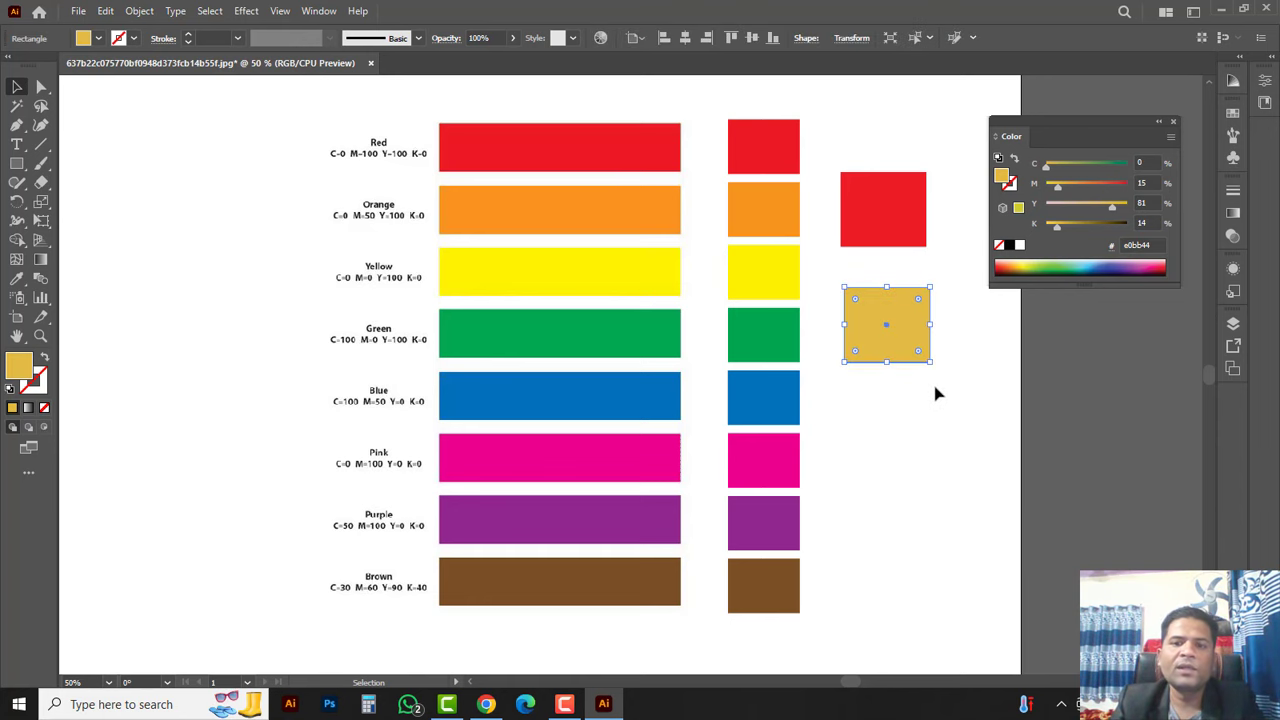
click(935, 398)
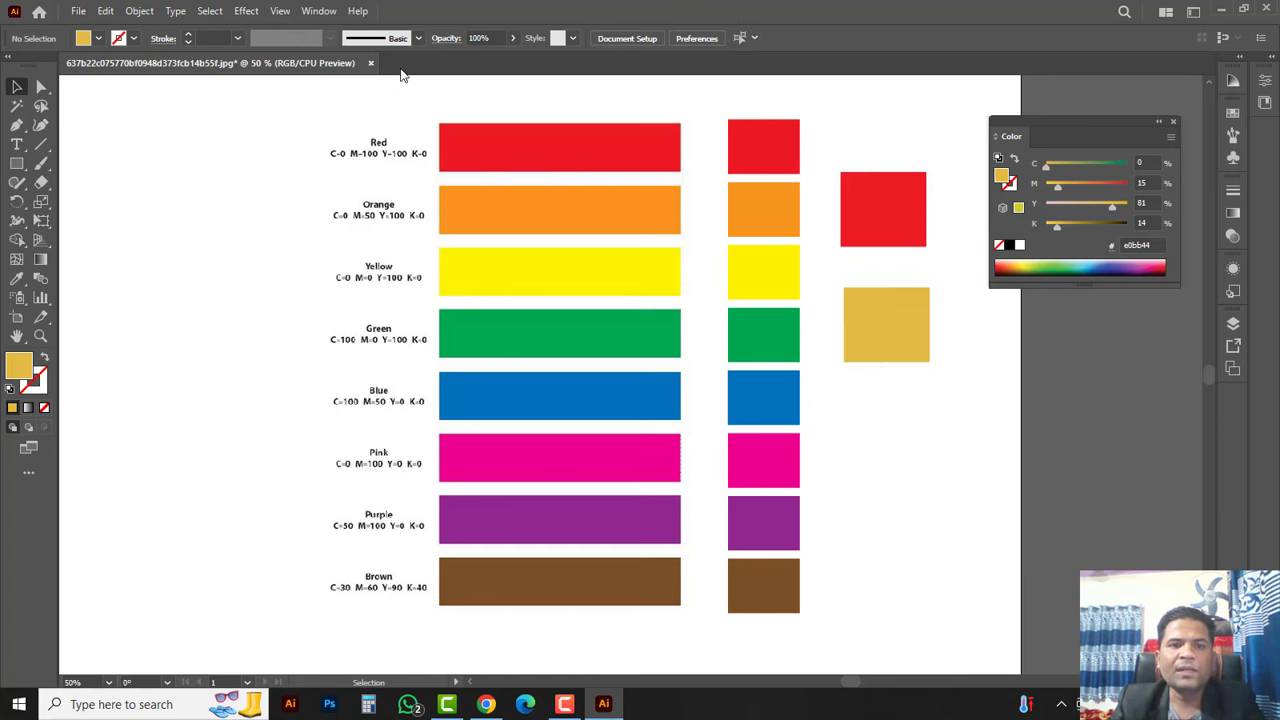
Close the colour chart without saving and reset the Essentials Classic workspace.
click(370, 64)
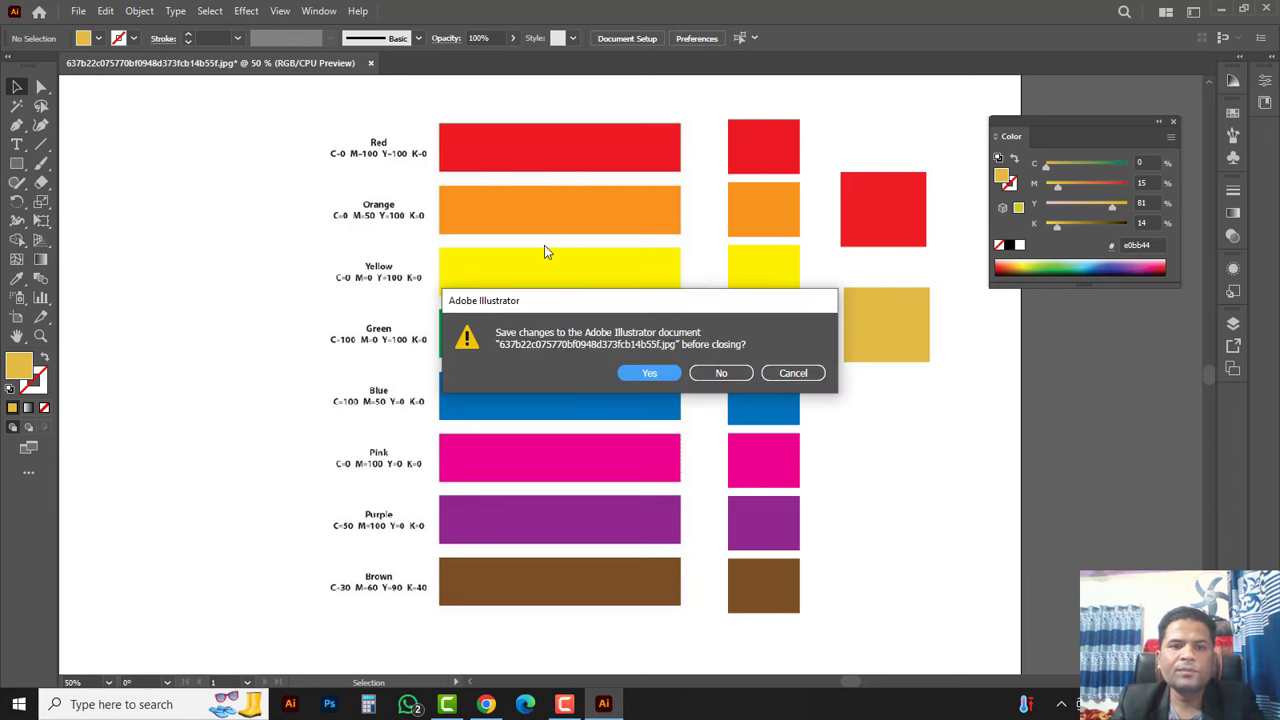
click(730, 375)
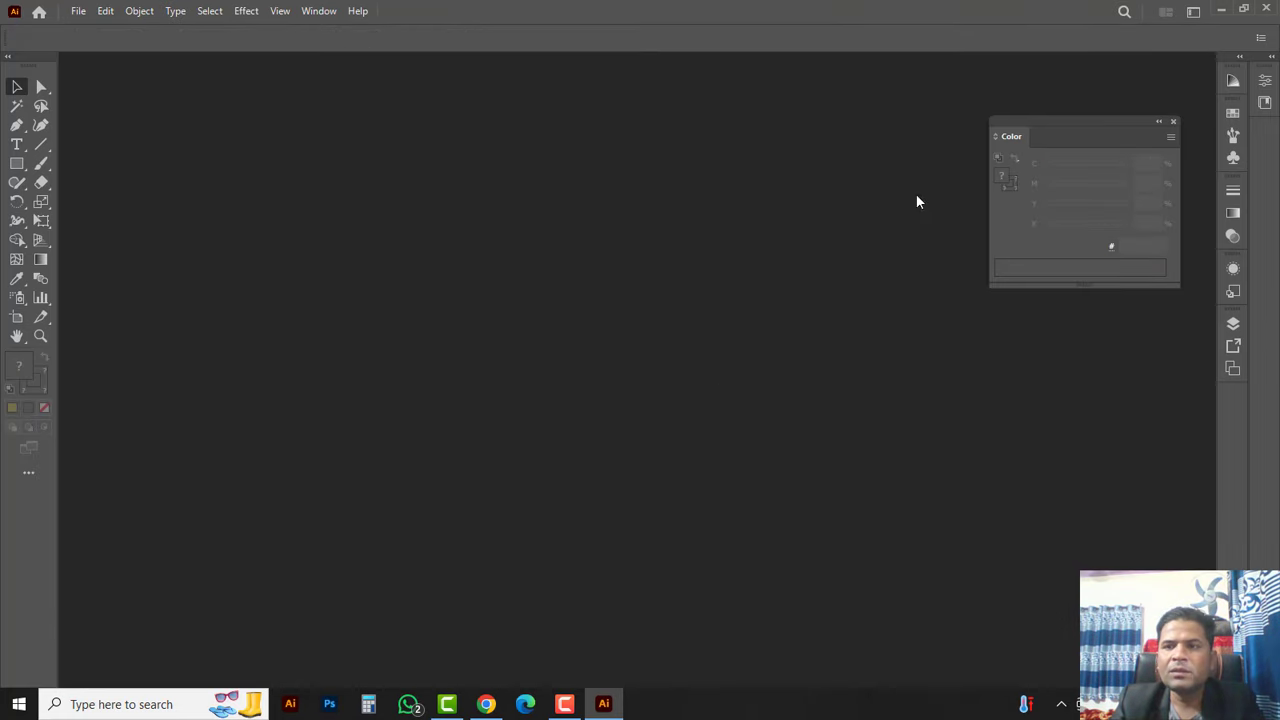
click(1193, 11)
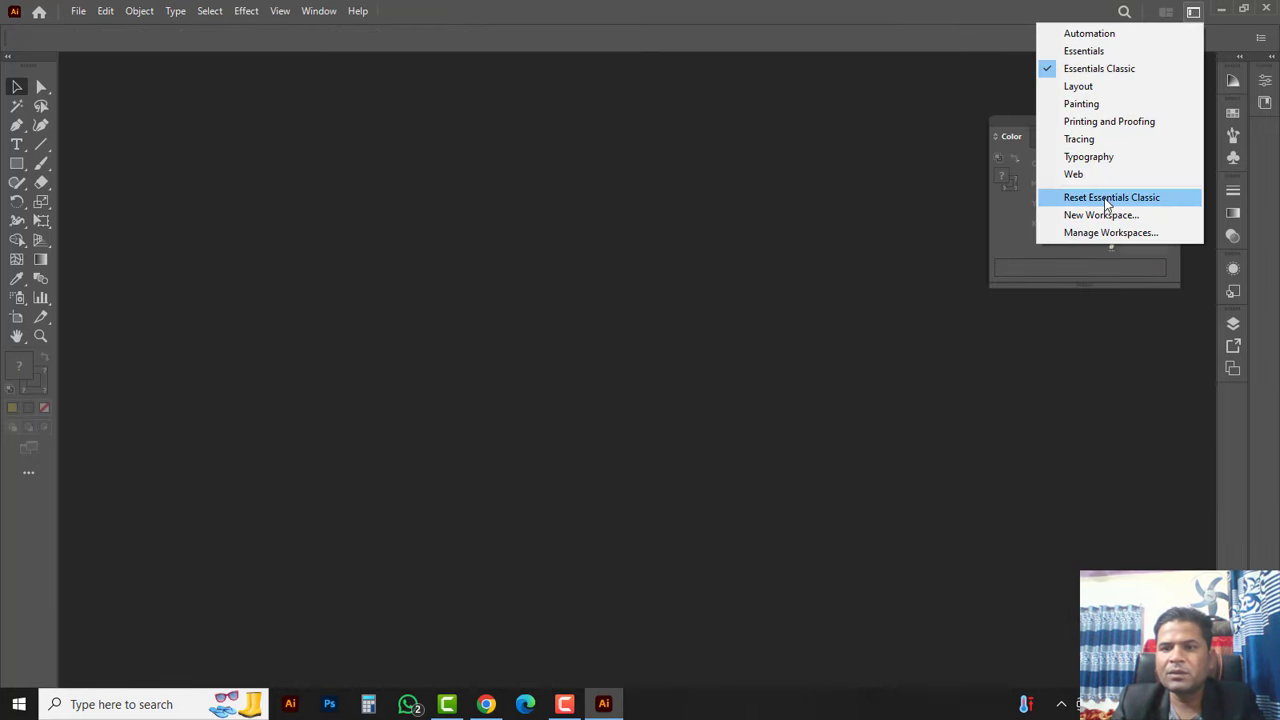
click(1097, 199)
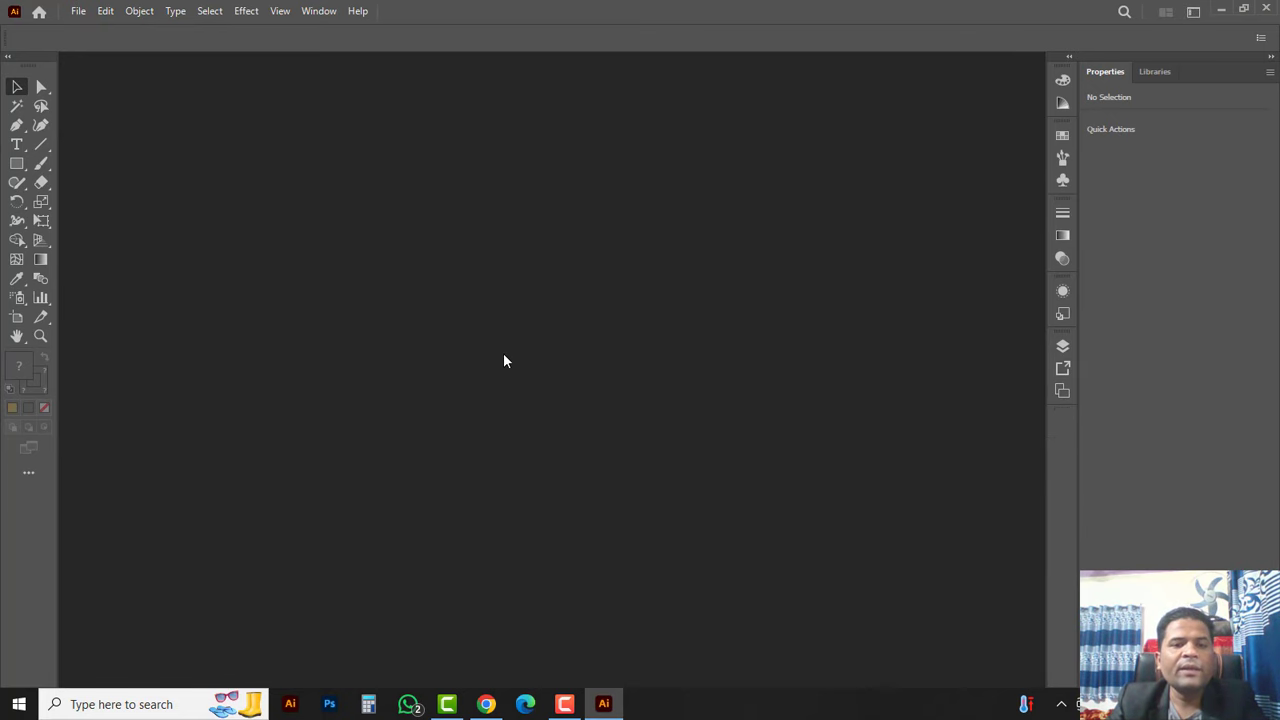
Open the QWERTY-small keyboard image file.
click(78, 11)
click(105, 63)
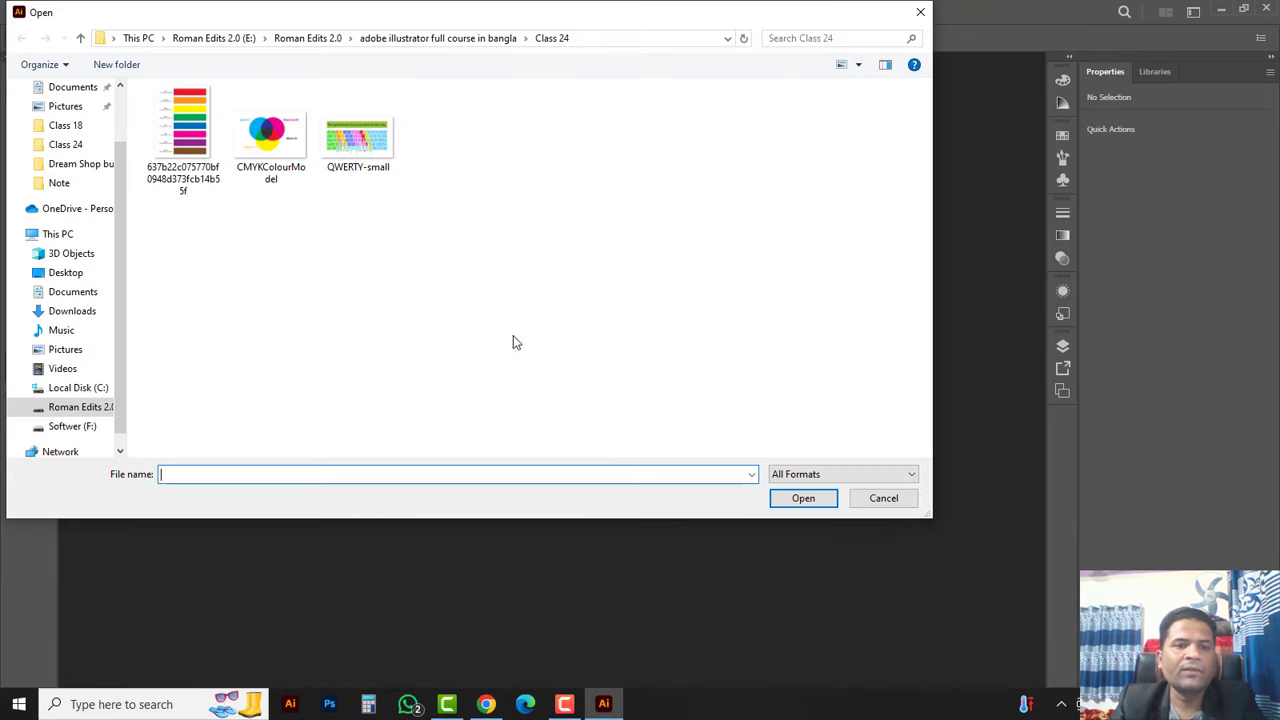
click(358, 135)
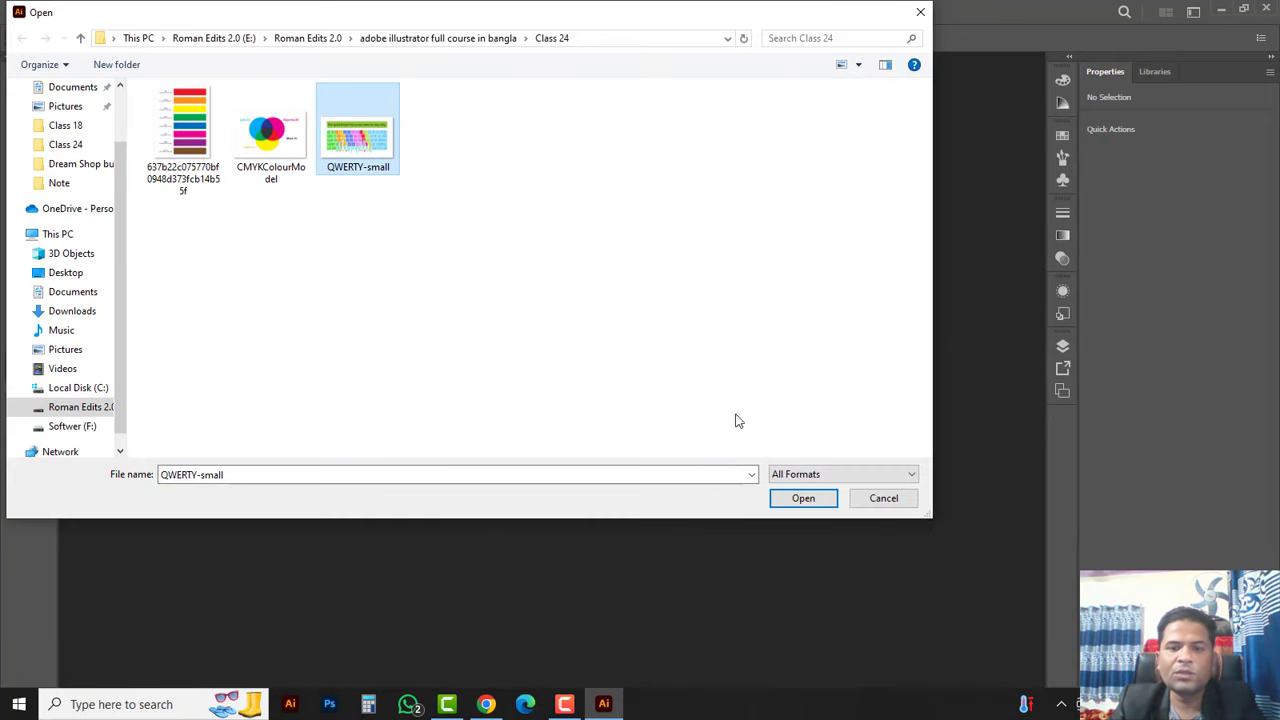
click(801, 499)
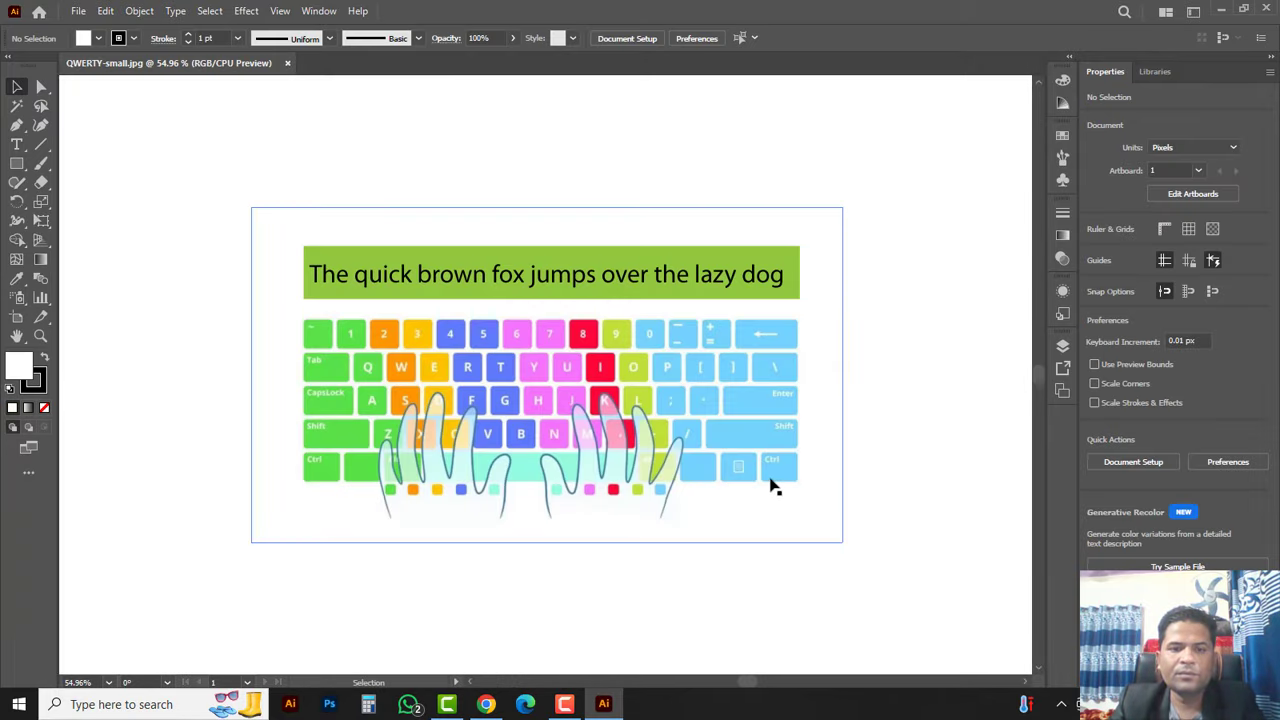
Move the keyboard image up and left, then lock it in place.
drag(668, 435, 645, 345)
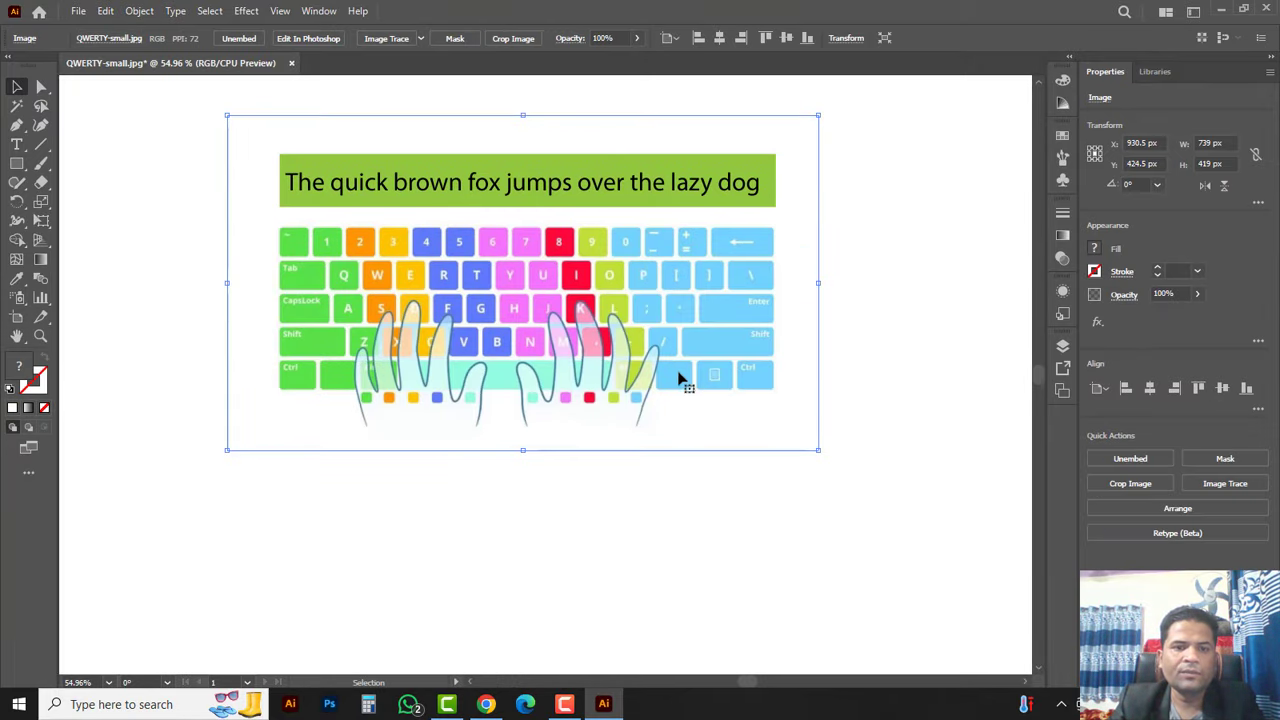
click(107, 14)
mouse_move(139, 11)
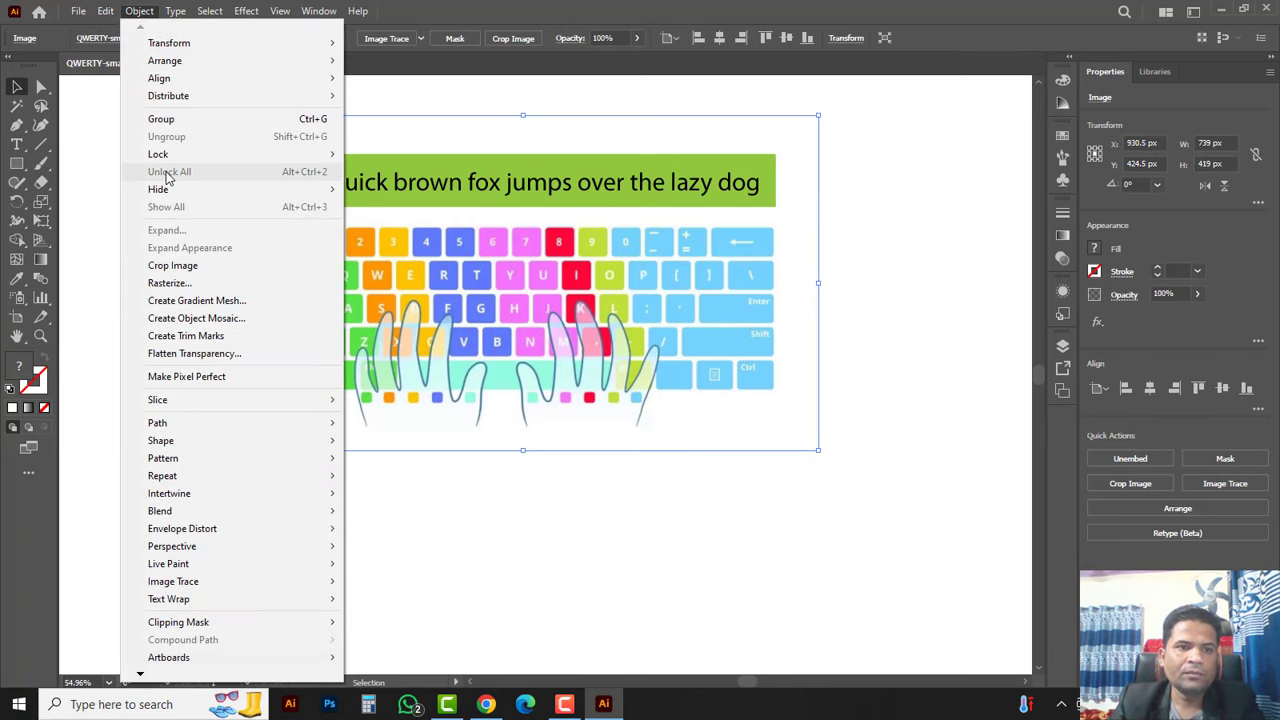
click(480, 154)
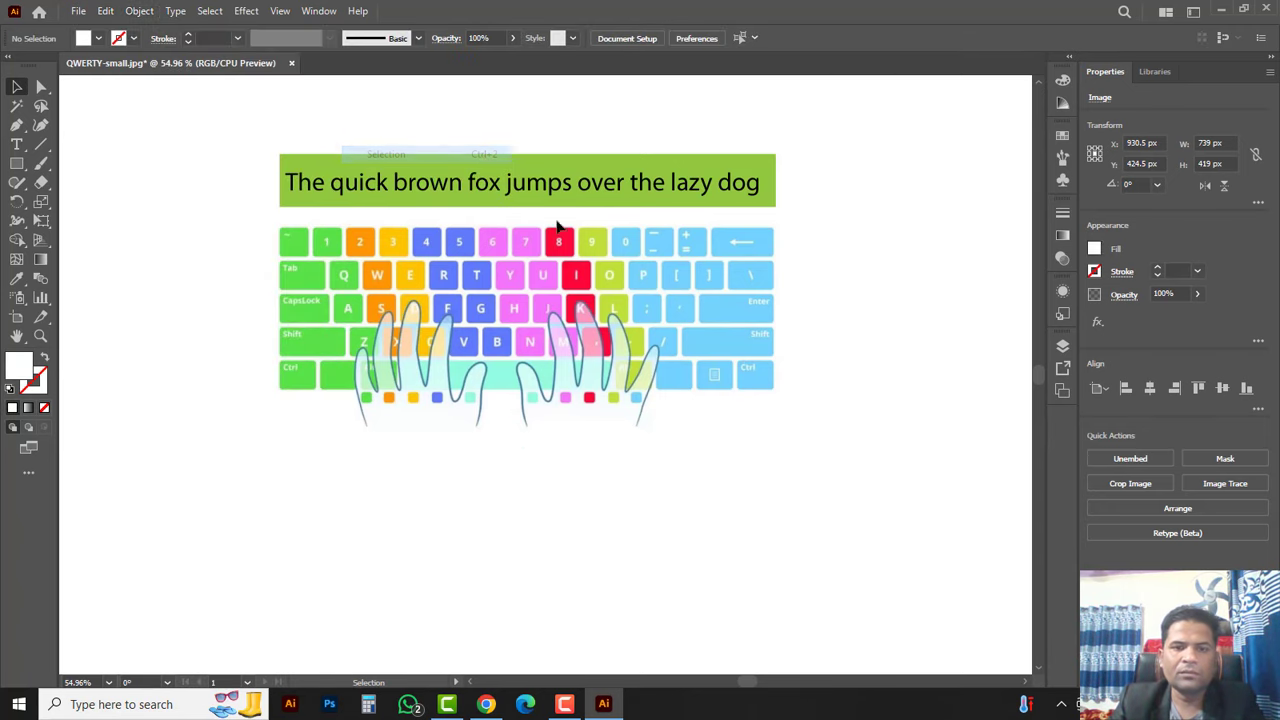
Zoom to 100%, centre the keyboard with its title strip, and collapse the Properties panel.
key(ctrl+equal)
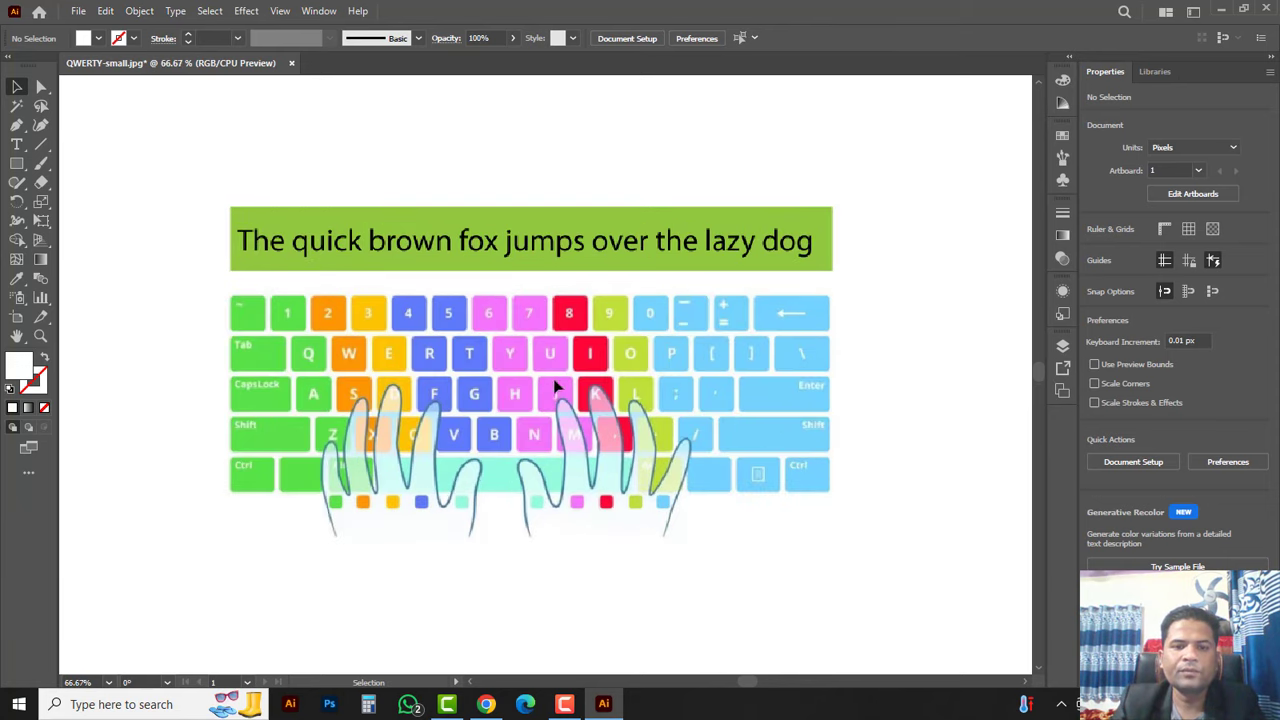
key(ctrl+equal)
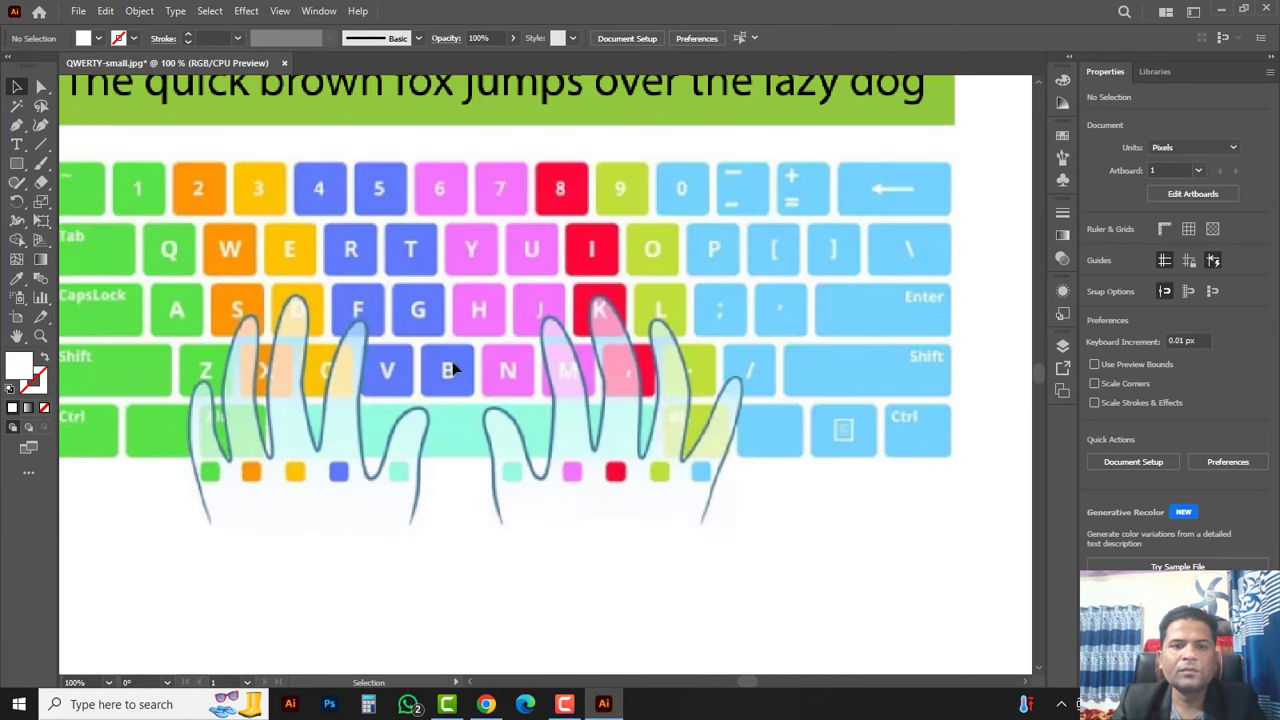
drag(452, 370, 530, 415)
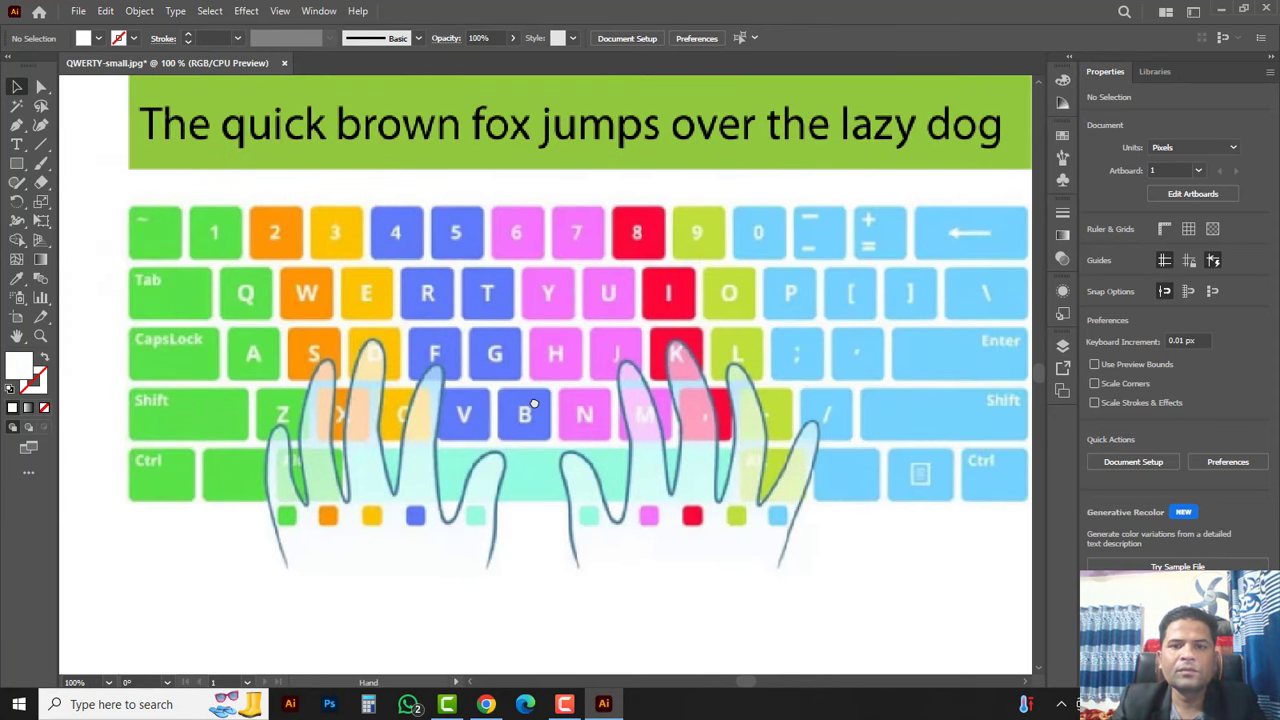
click(1271, 64)
mouse_move(564, 361)
mouse_down()
mouse_move(590, 387)
mouse_move(593, 371)
mouse_up()
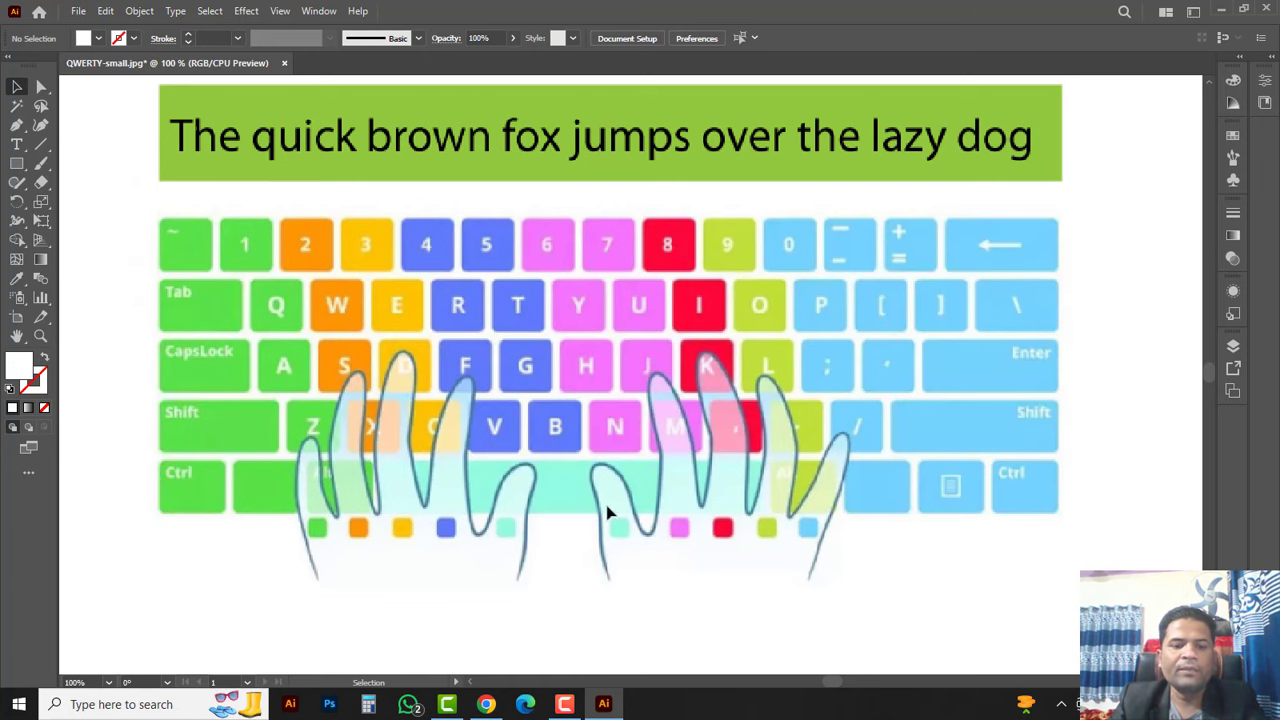
Place a point text line below the keyboard and set its font size to 32 pt.
drag(634, 528, 634, 456)
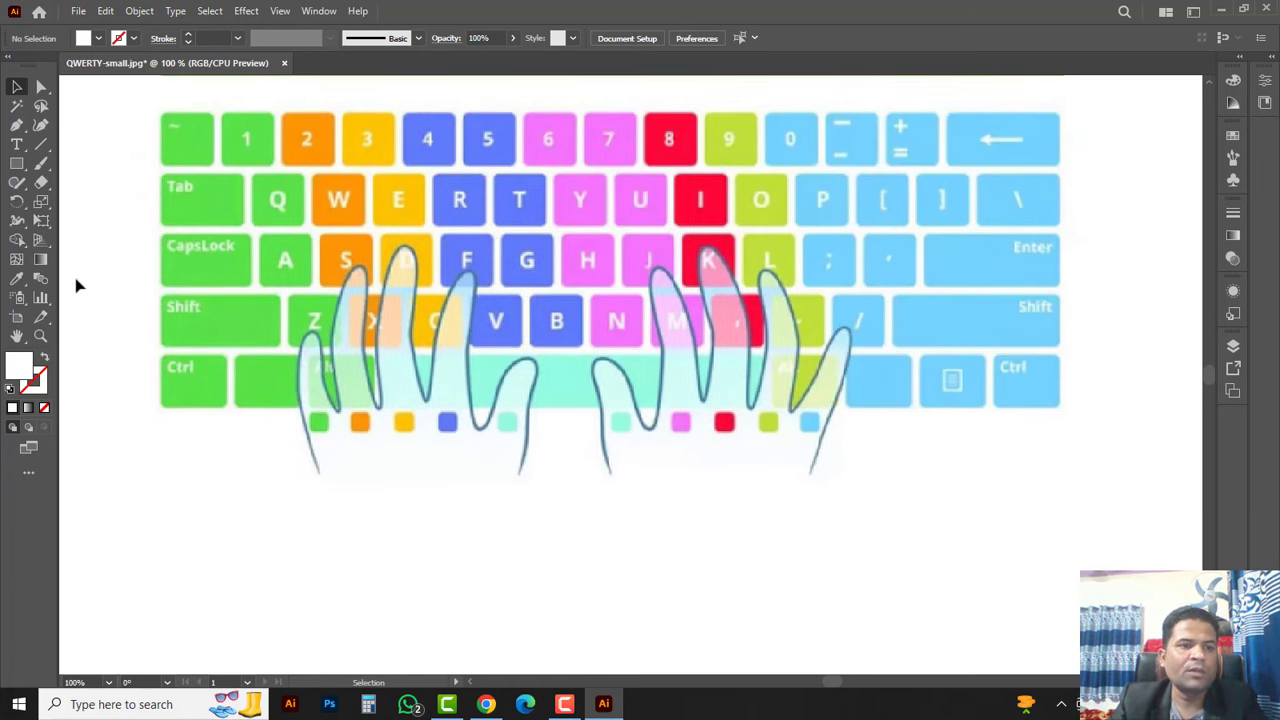
click(19, 147)
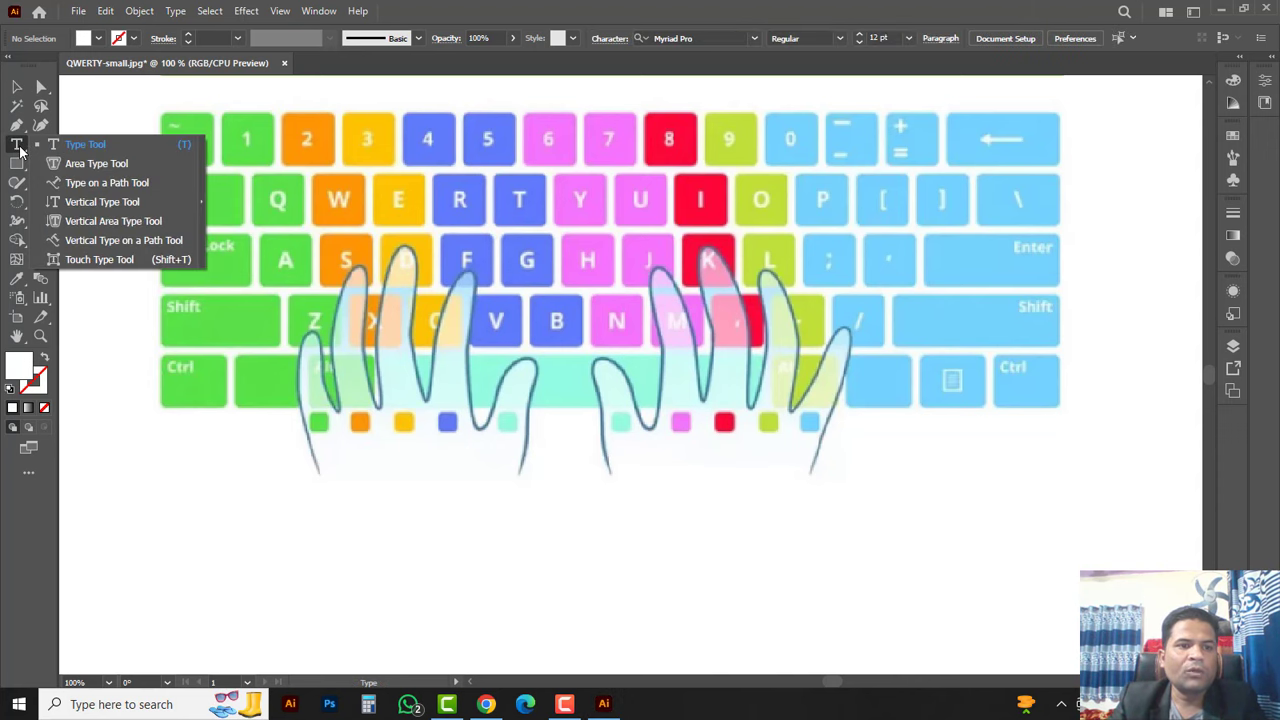
click(85, 146)
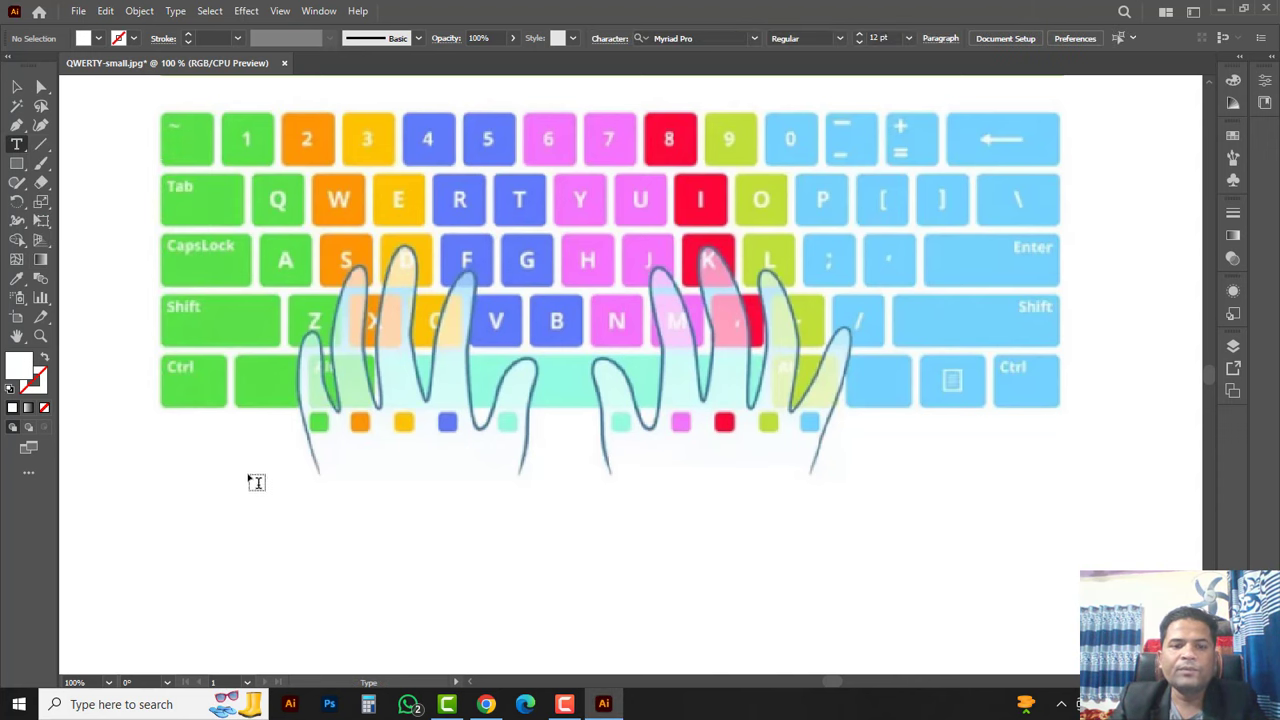
click(236, 527)
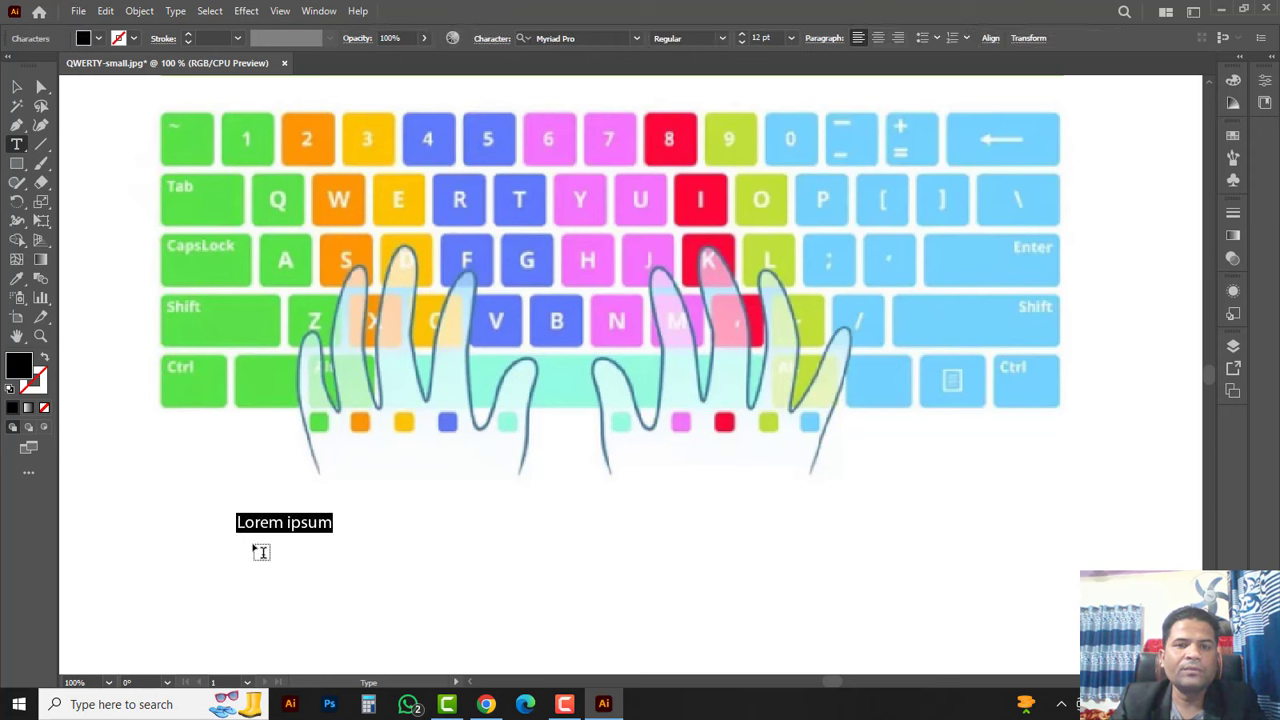
click(742, 38)
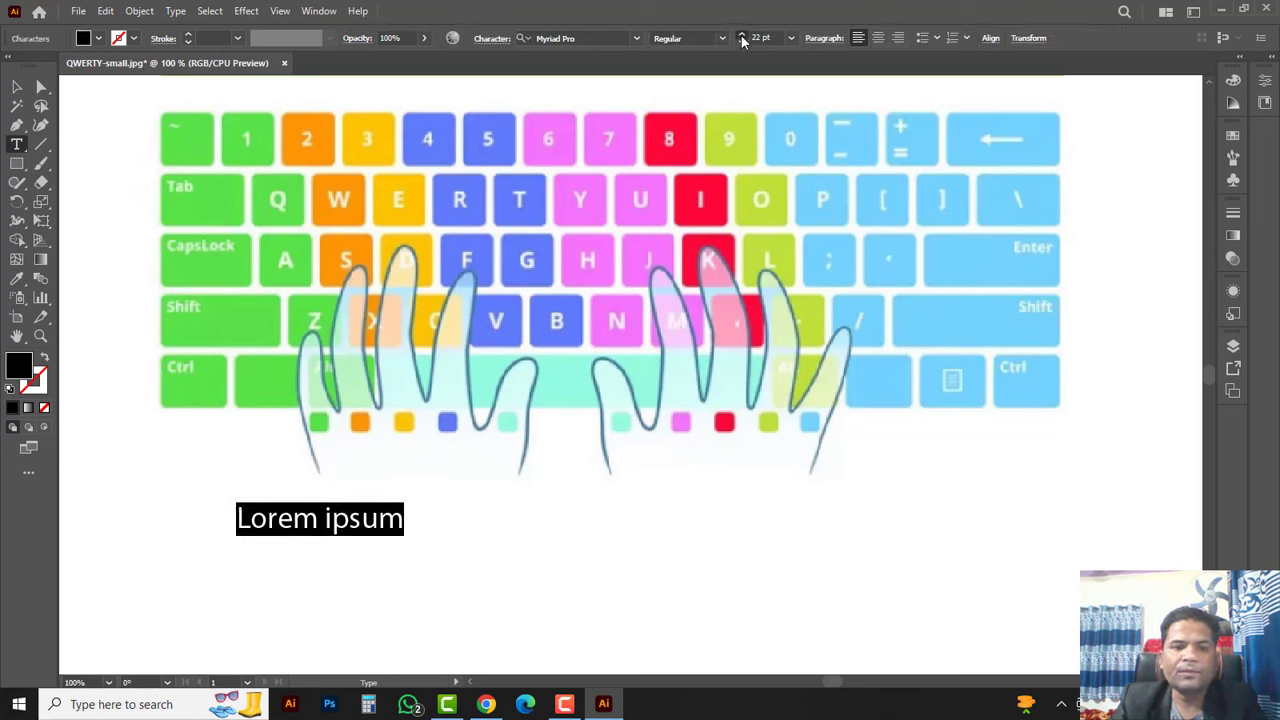
click(742, 38)
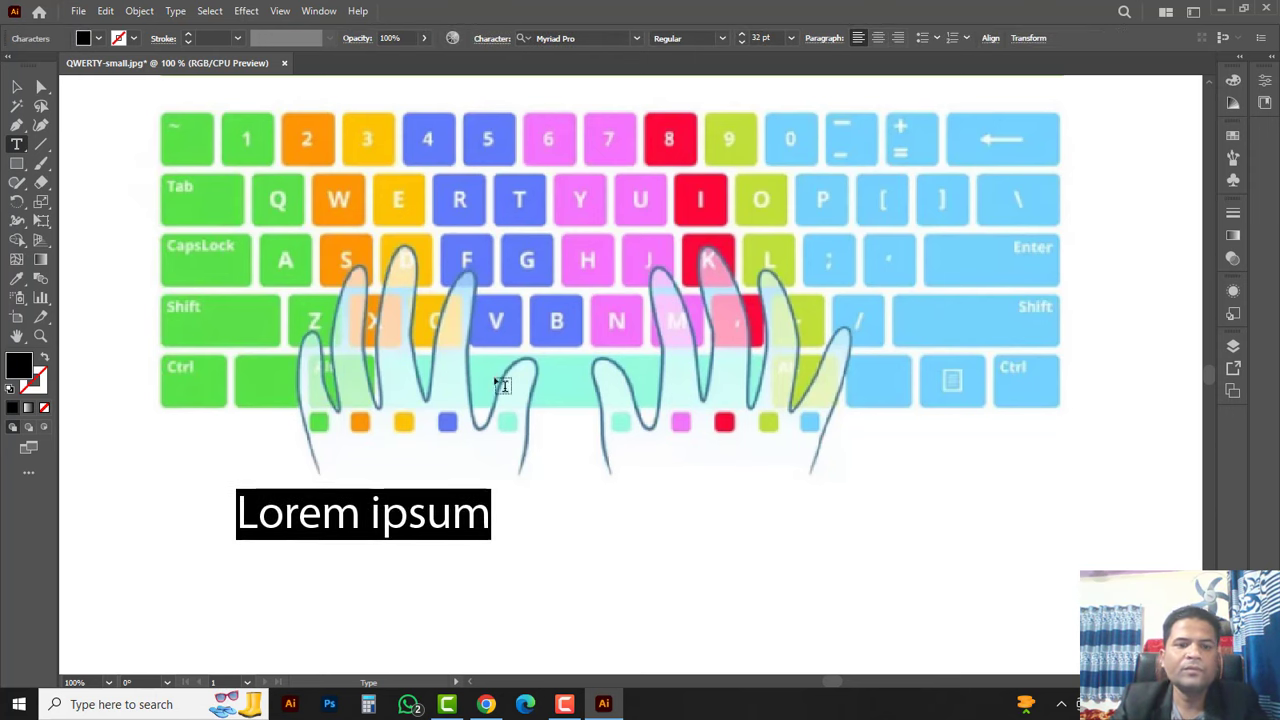
click(348, 510)
Replace the Lorem ipsum placeholder with 'AQZSWXDECFRVGTB JUMHYNKI,LO.:P/'.
triple_click(348, 510)
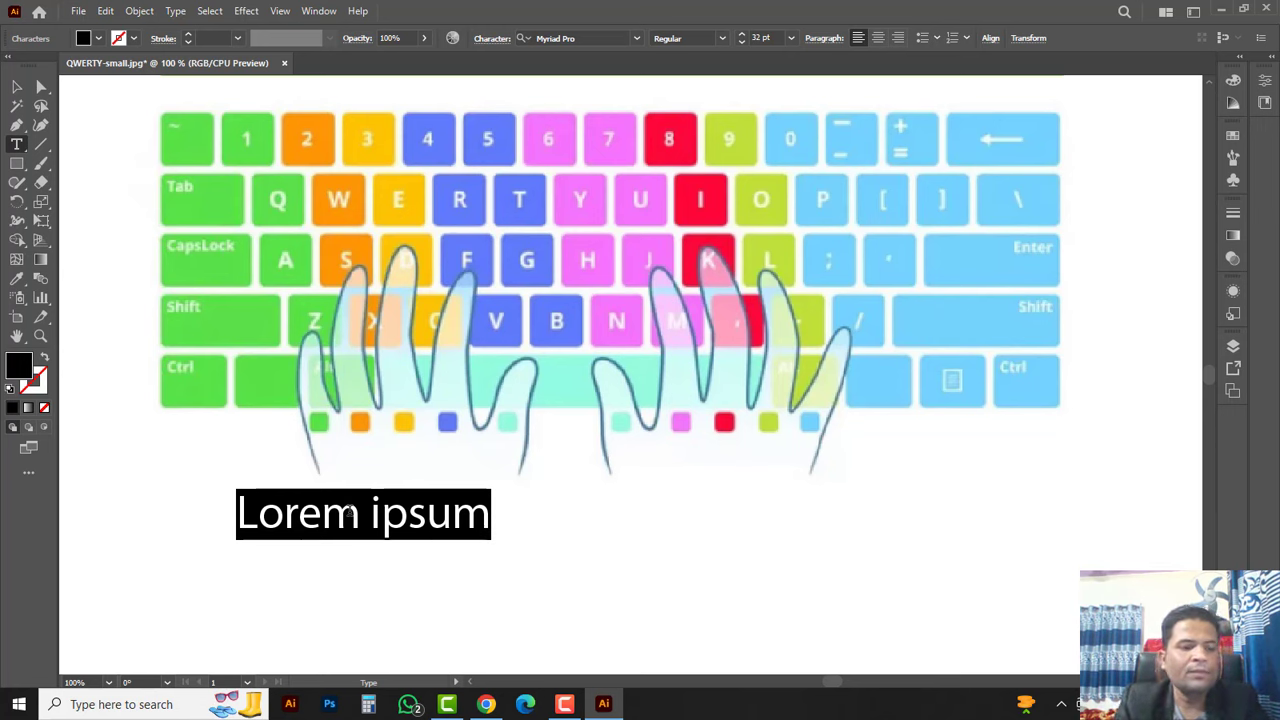
text(A)
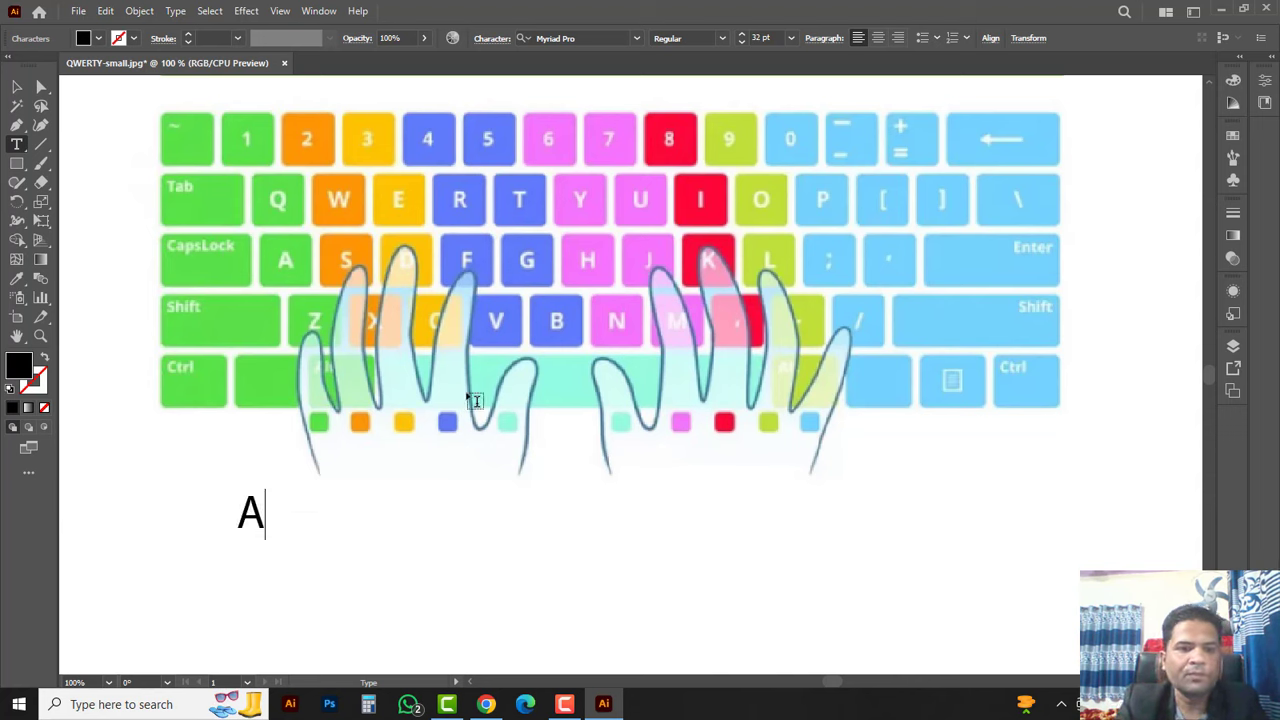
text(QZ)
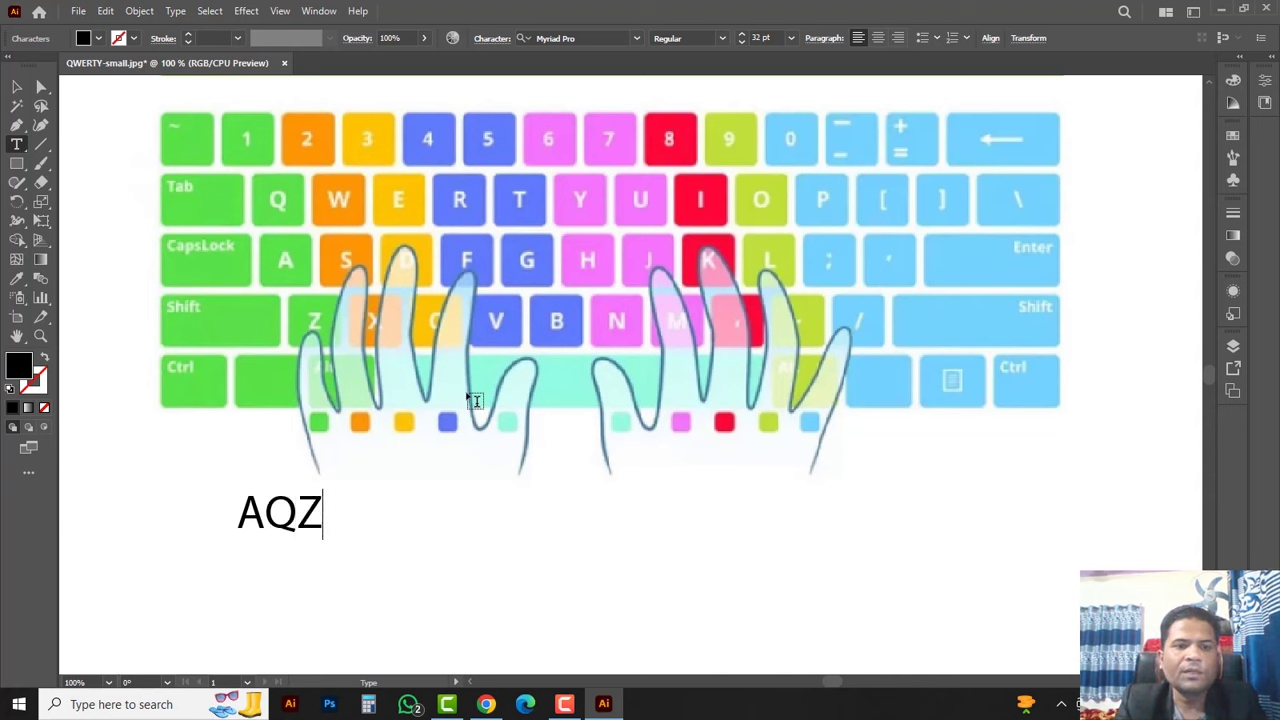
text(S)
text(WX)
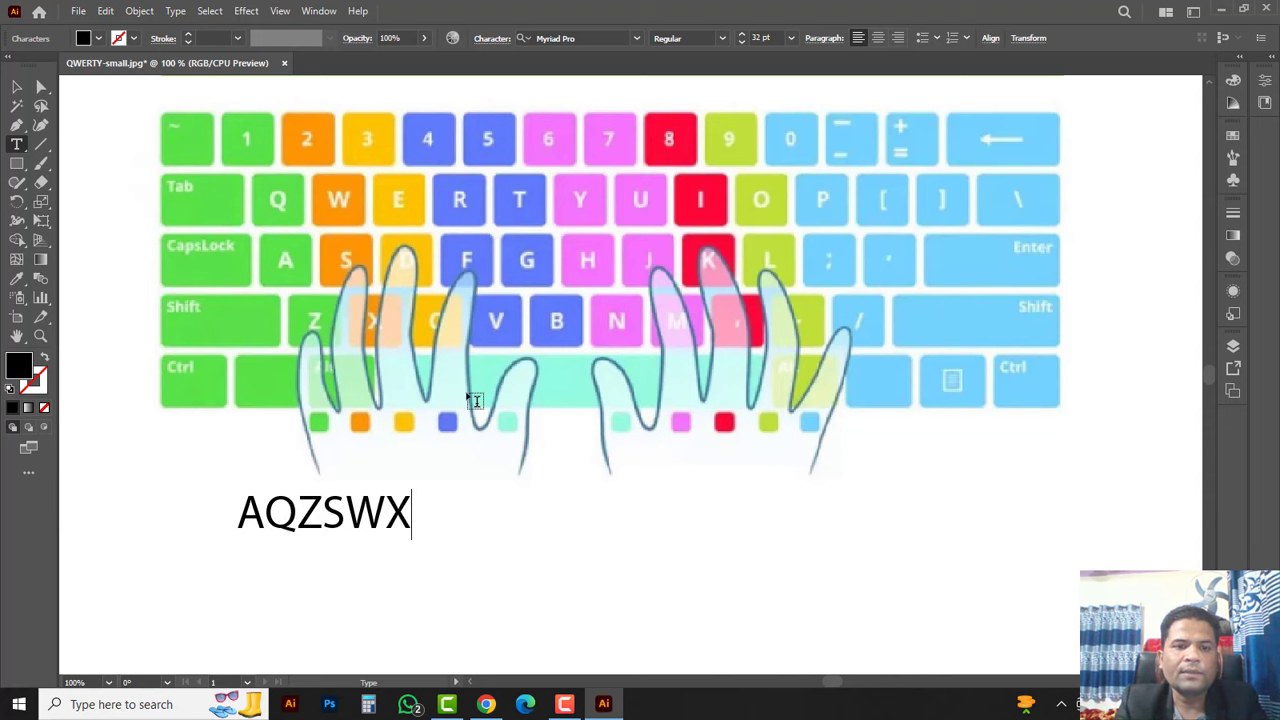
text(D)
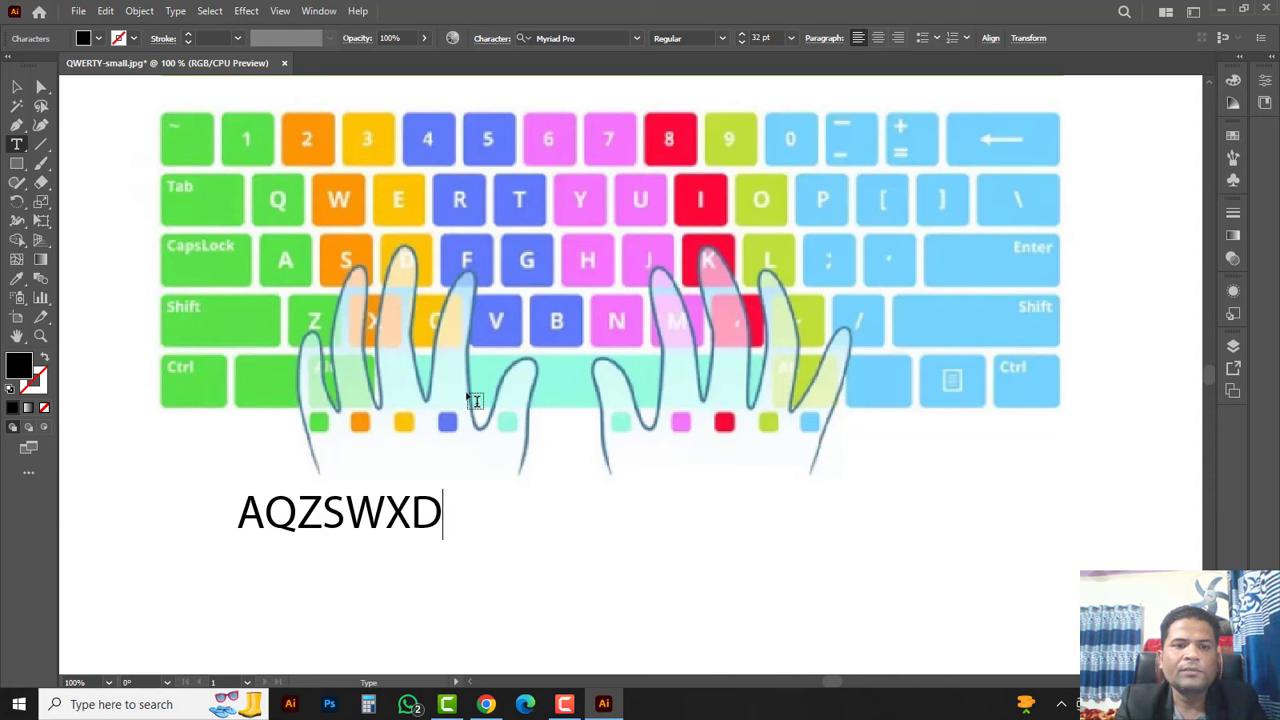
text(E)
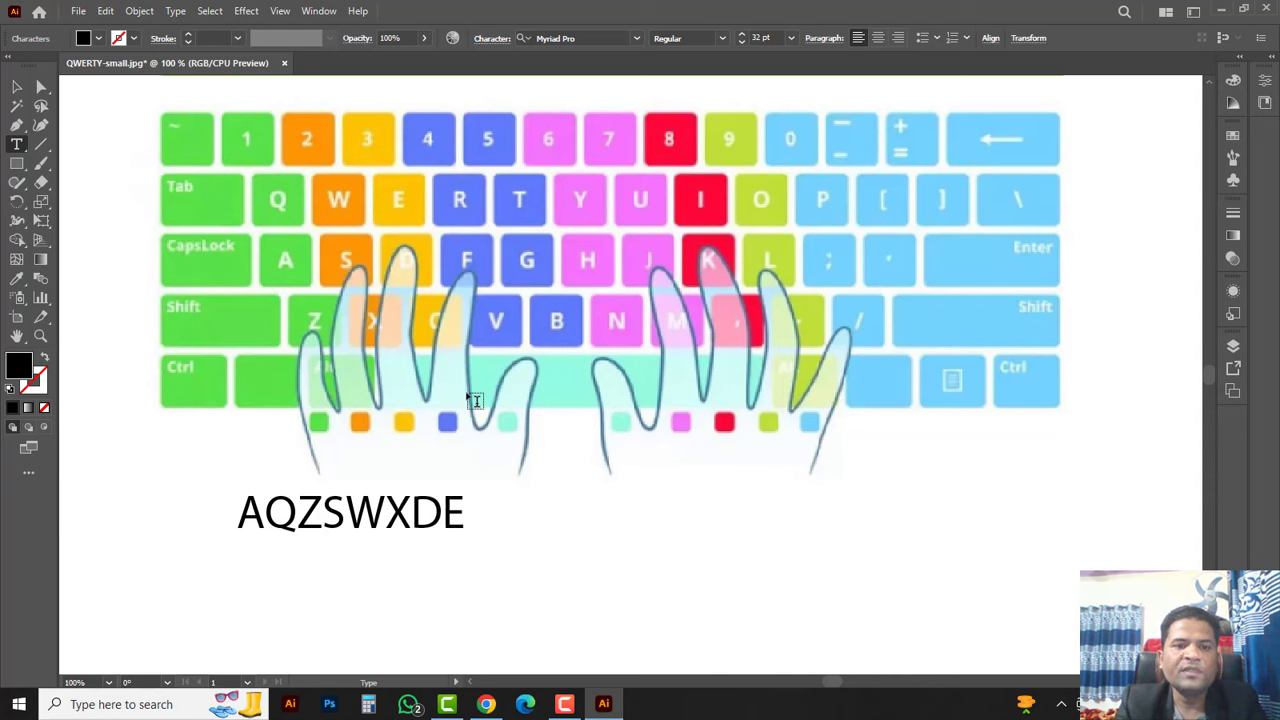
text(CF)
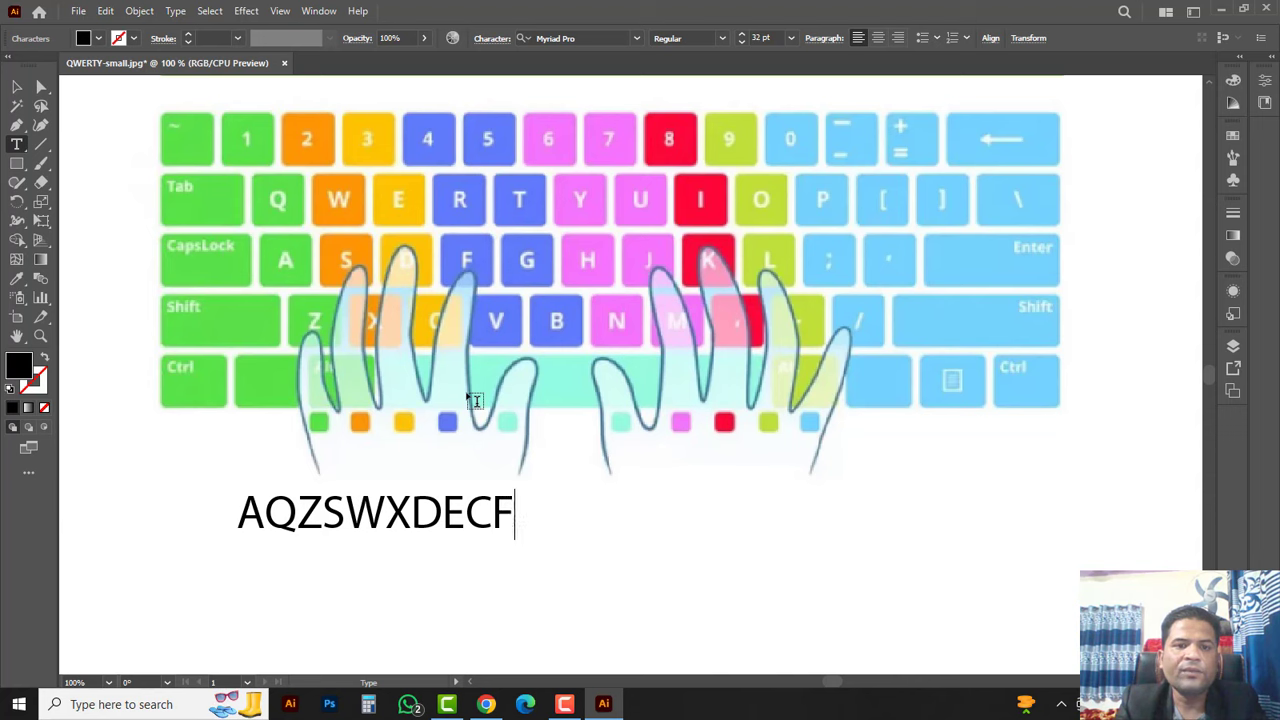
text(RV)
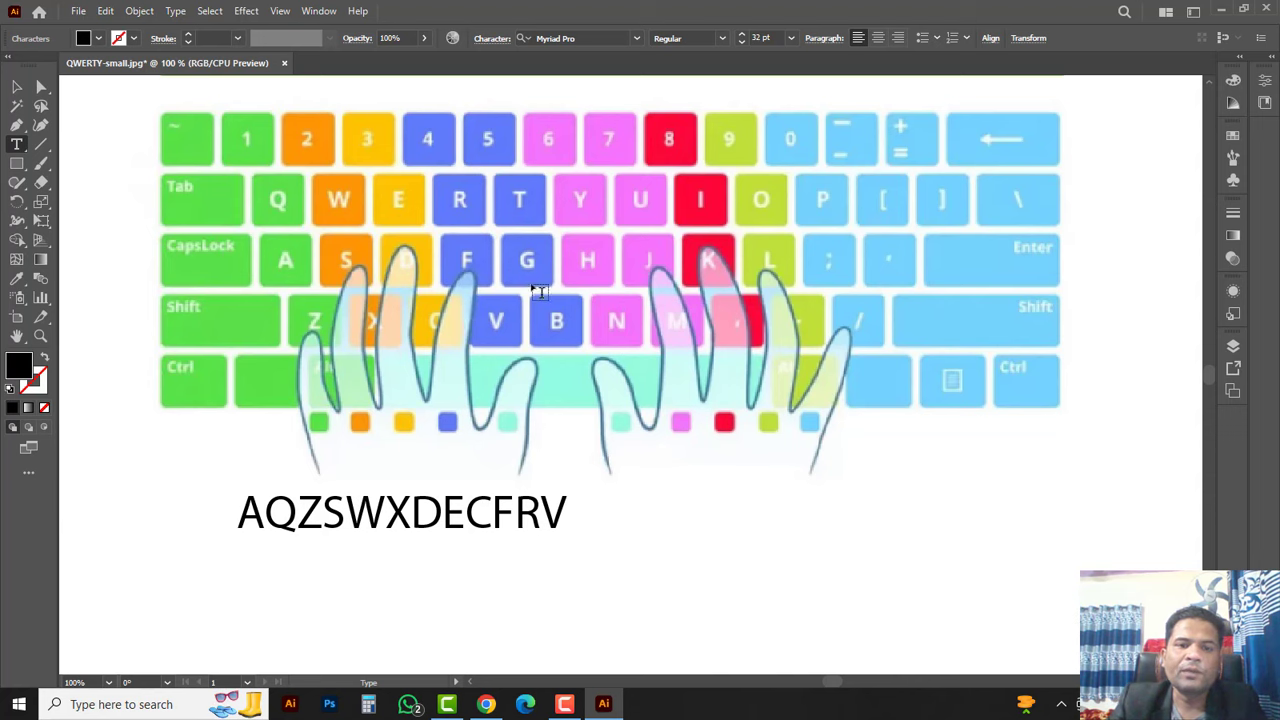
text(GT)
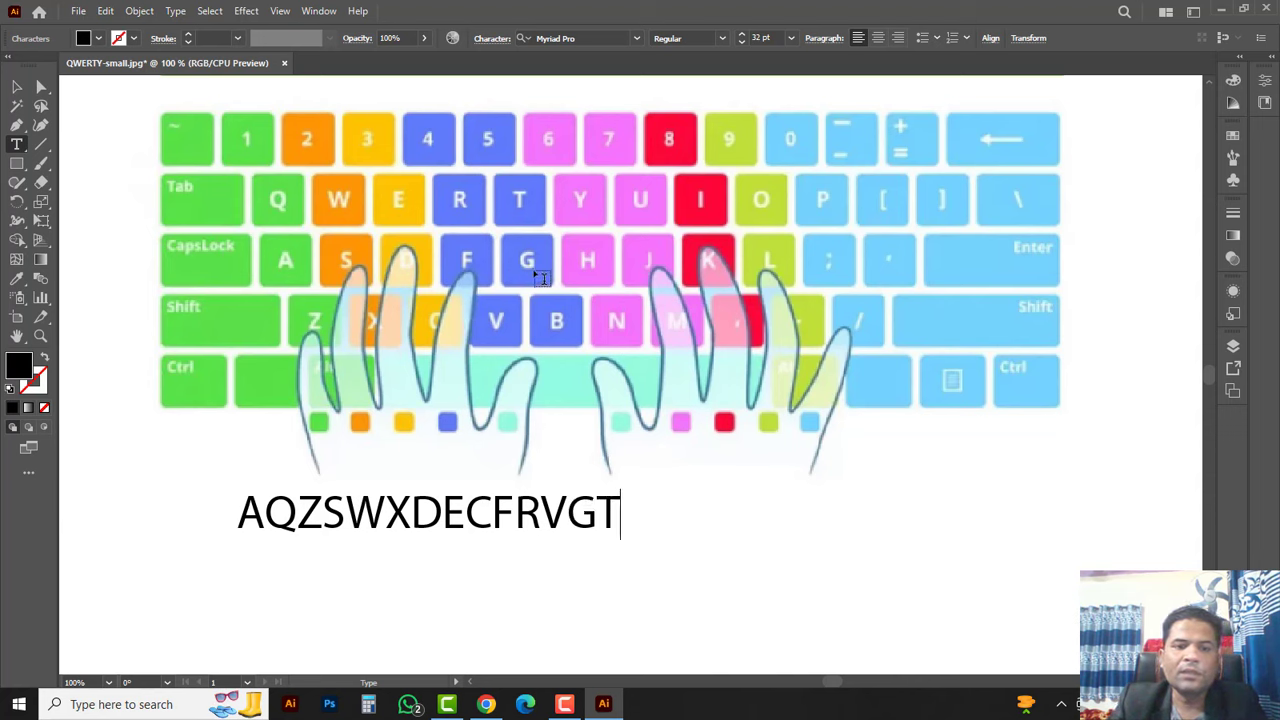
text(B)
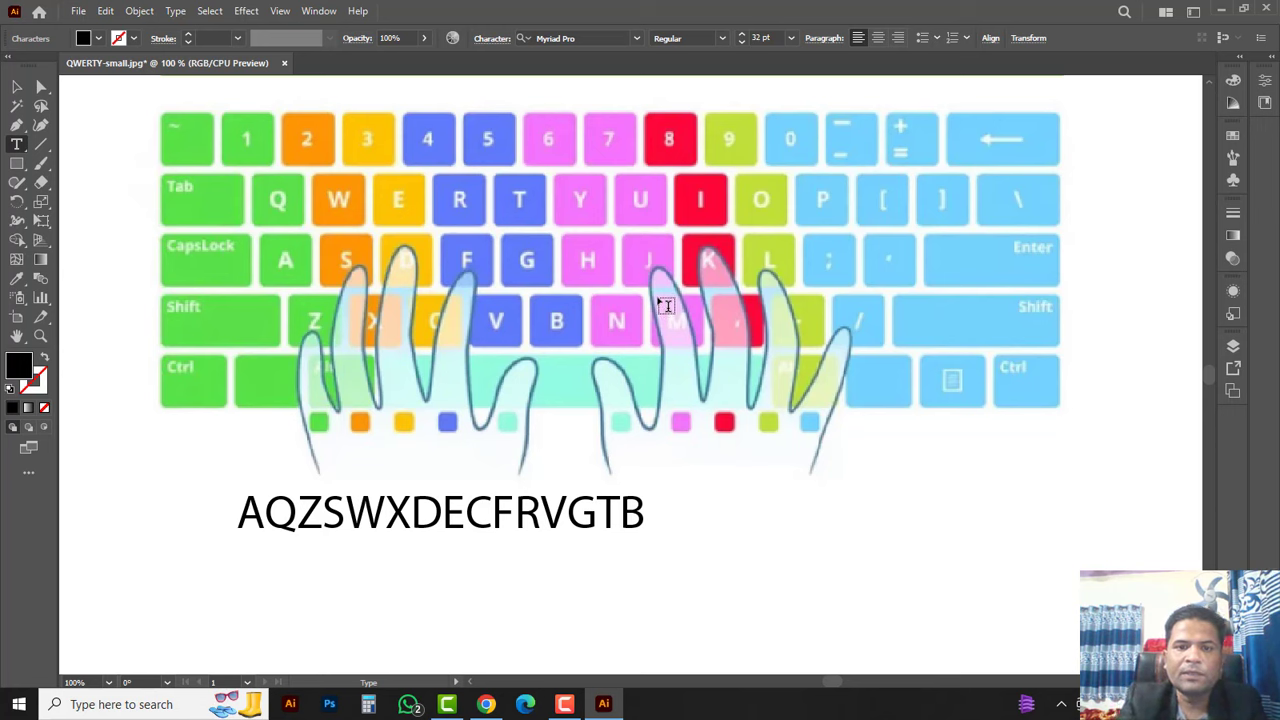
text(JU)
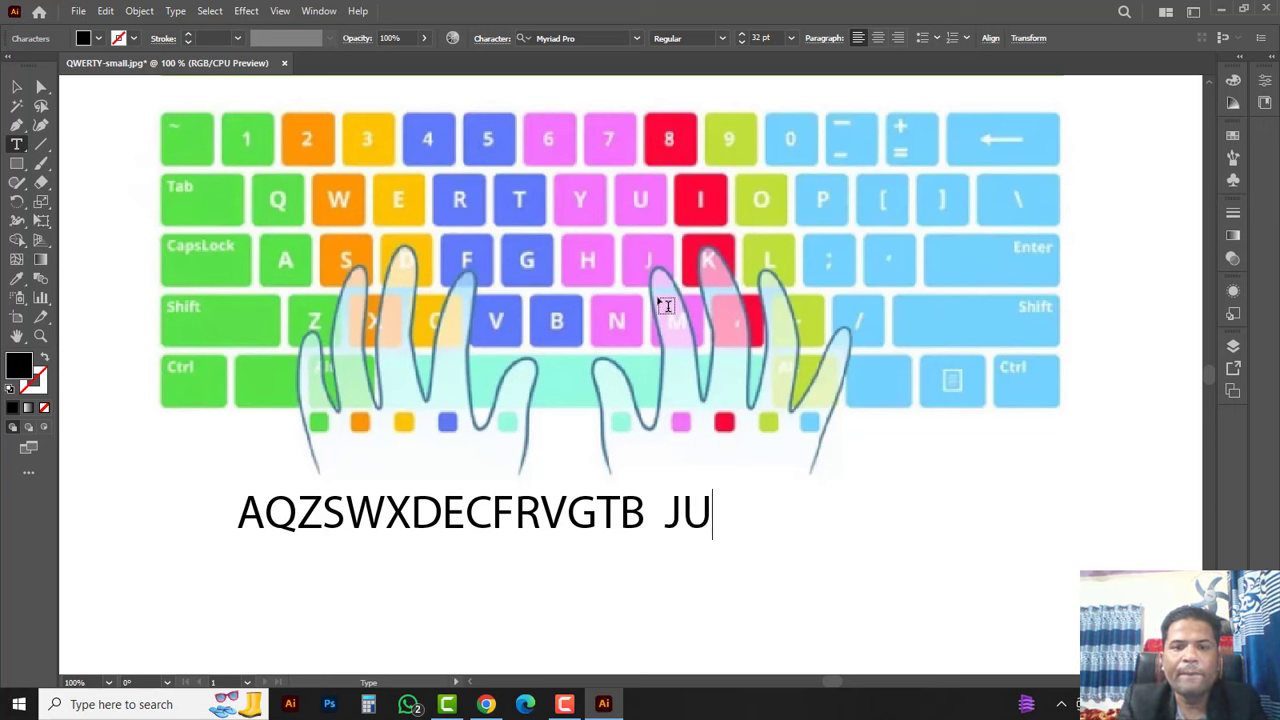
text(M)
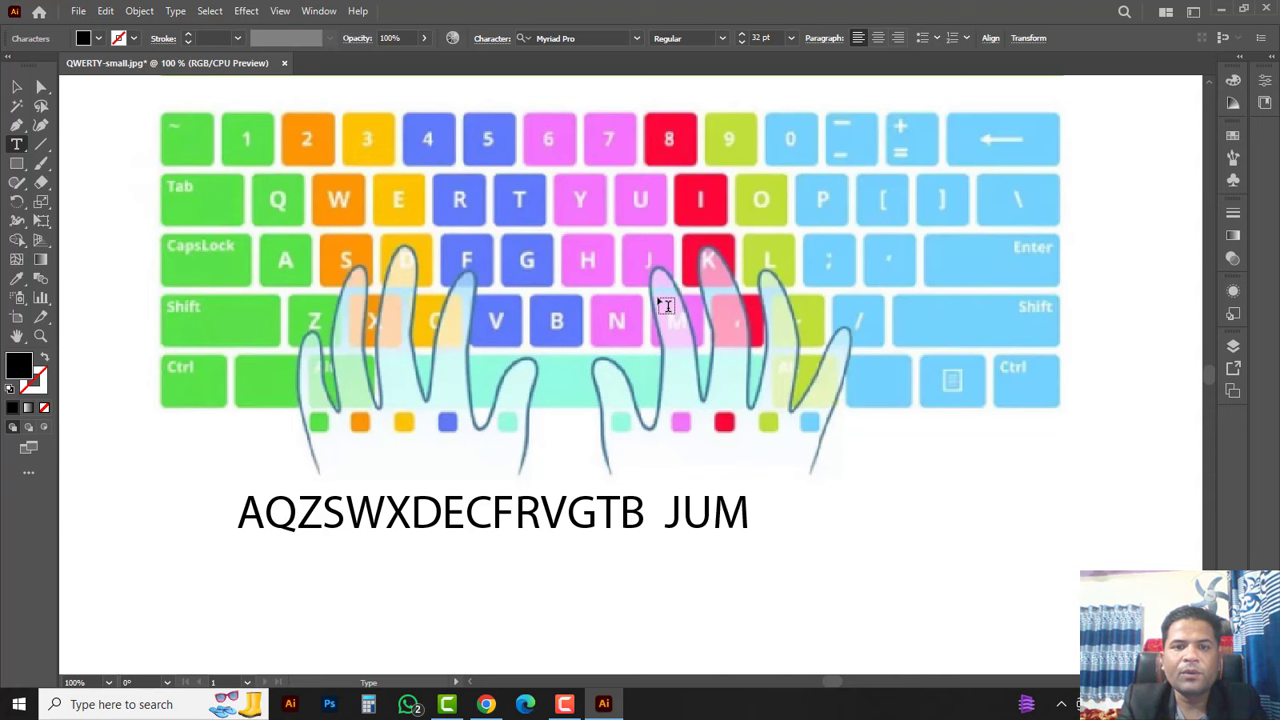
text(HY)
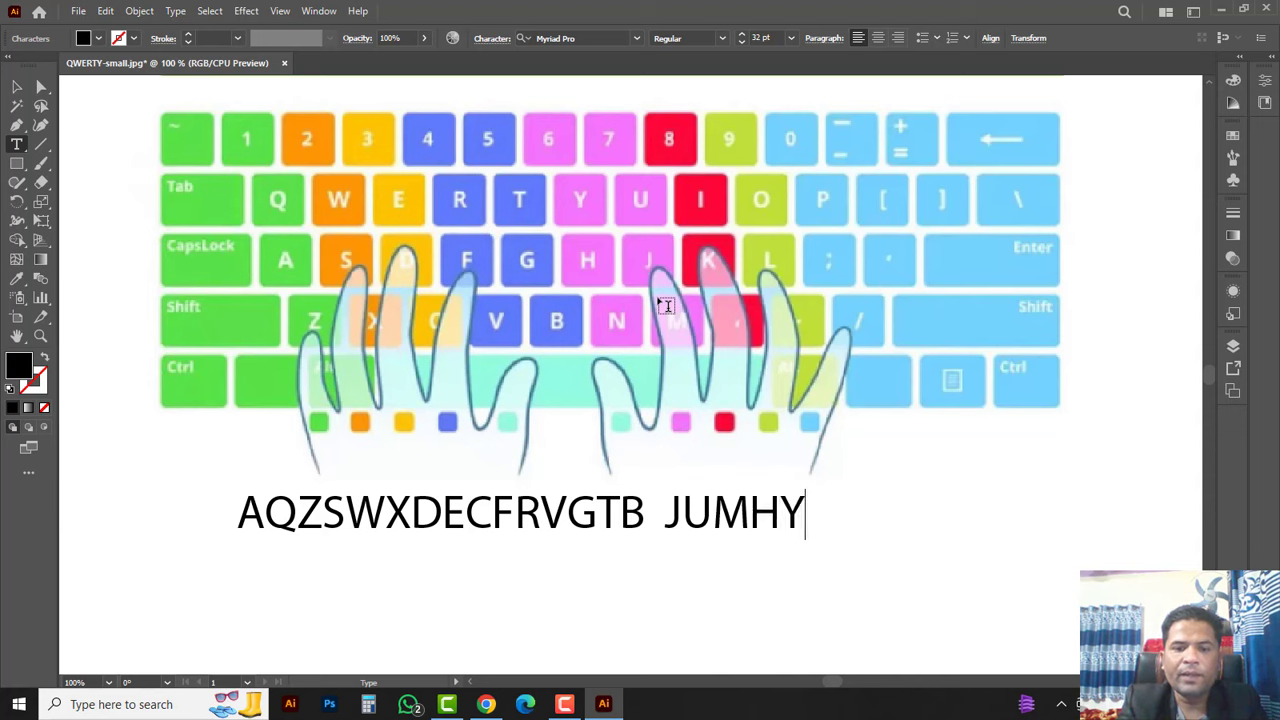
text(N)
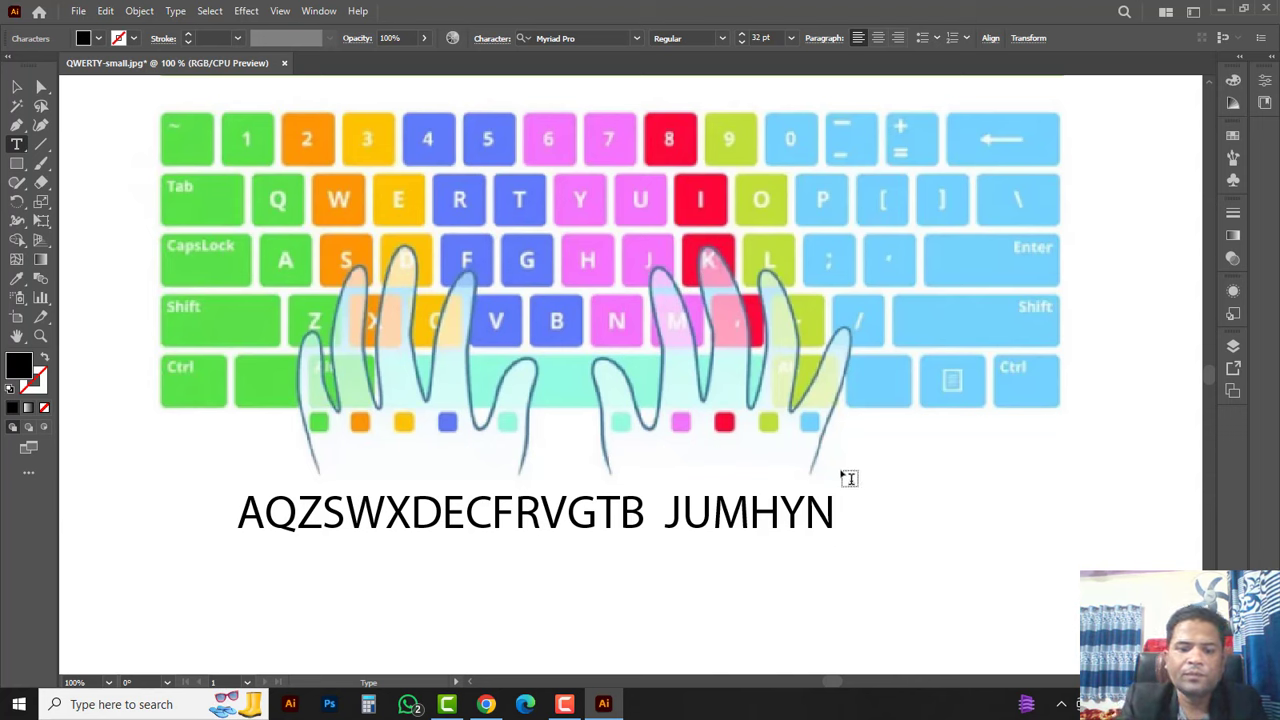
text(KI)
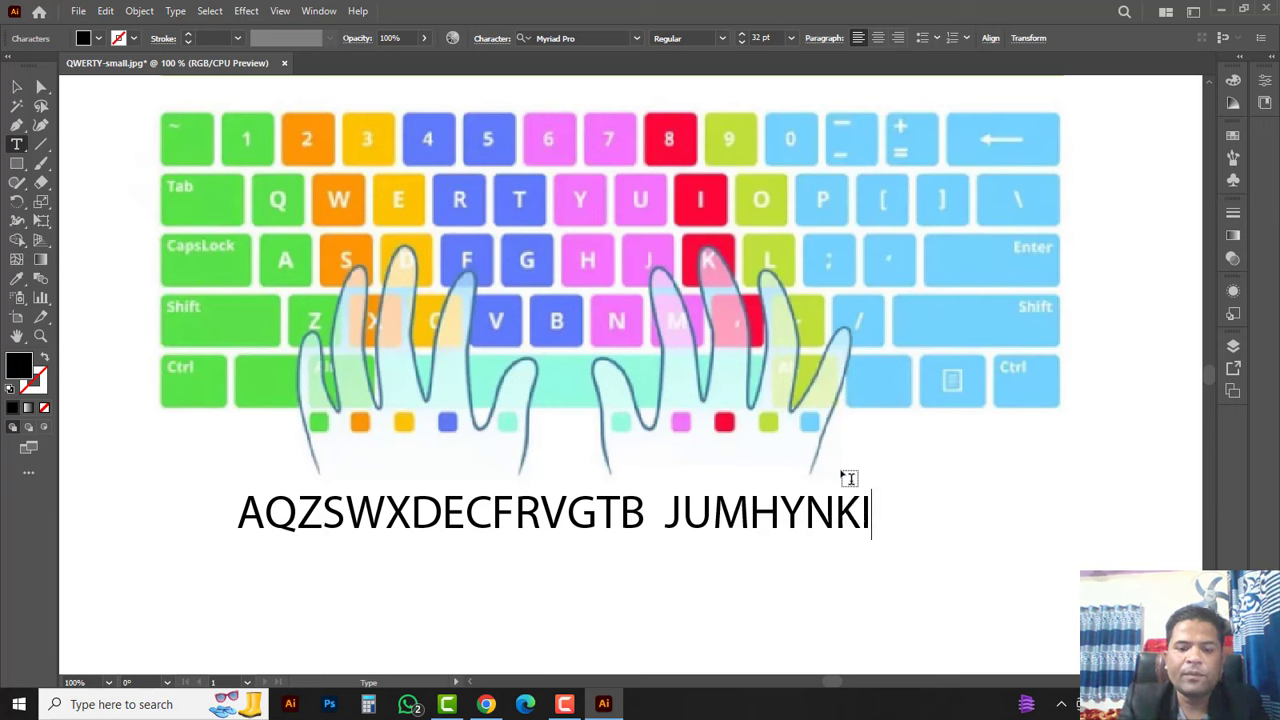
text(,)
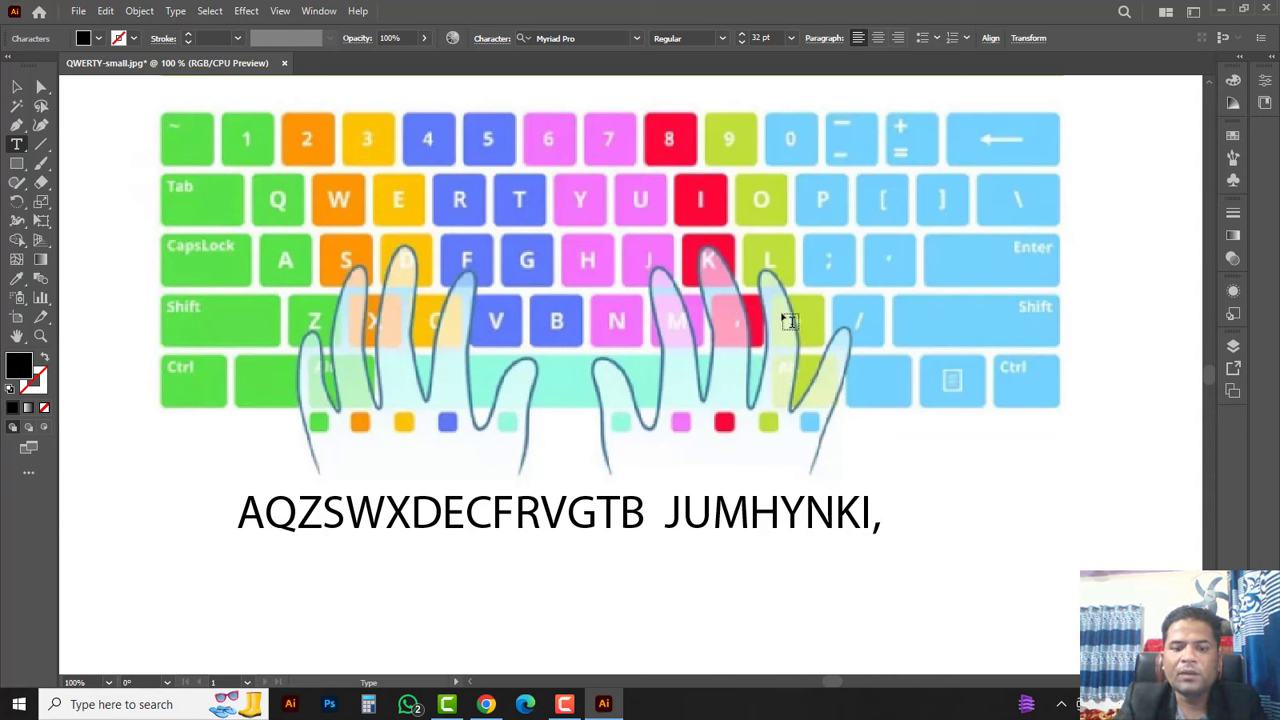
text(LO.)
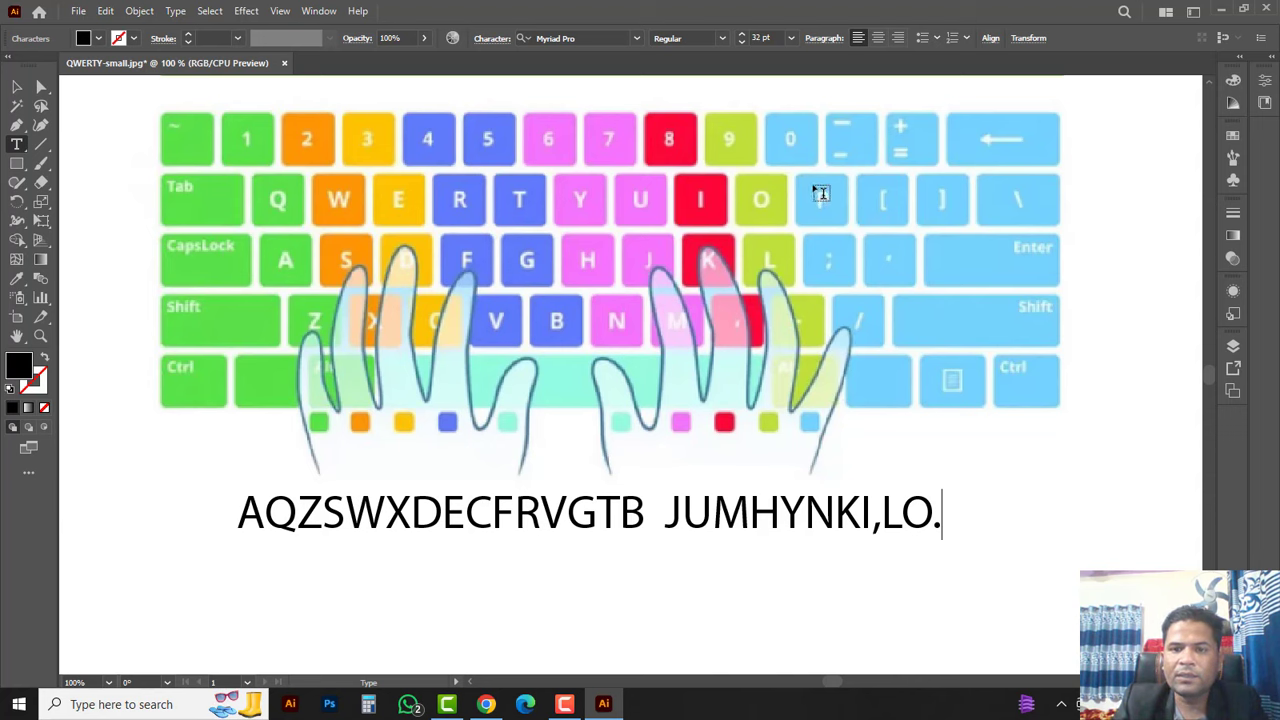
text(:)
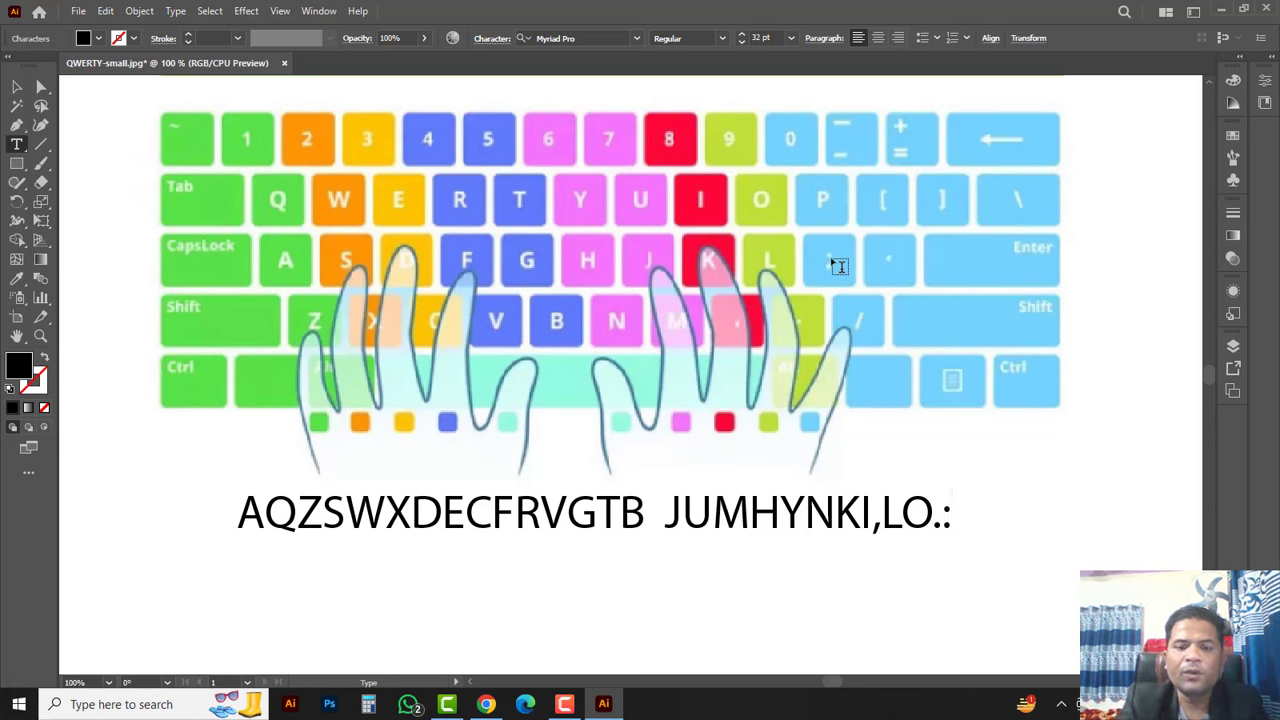
text(P)
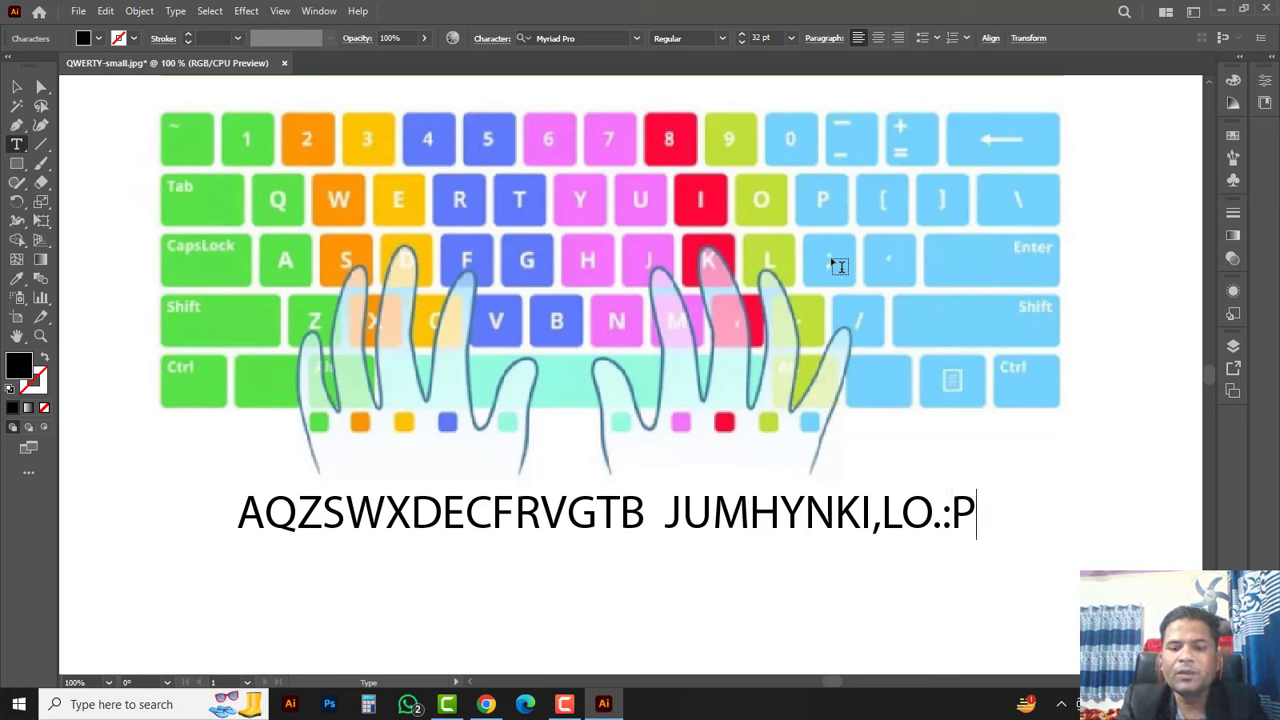
text(/)
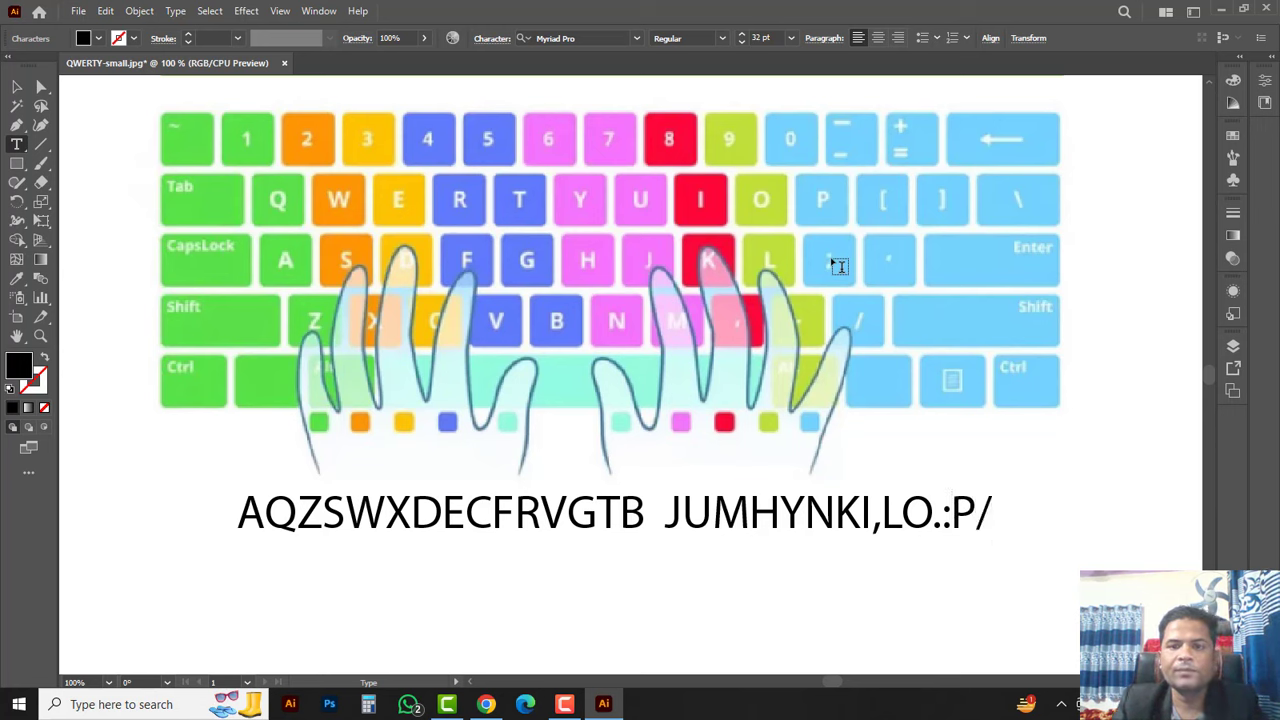
Start a new line and type 'AWZWSXDECFRVGTB JUMHYNKI,LO;P/' beneath the first sequence.
key(Return)
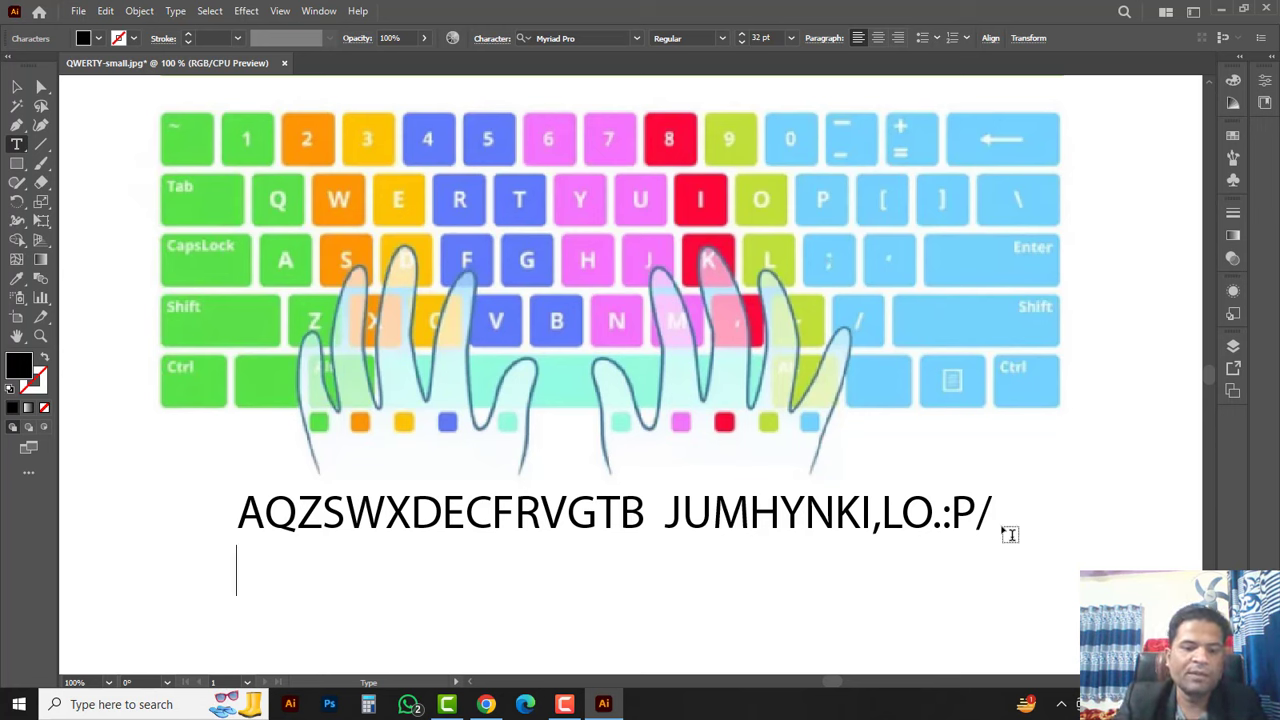
text(A)
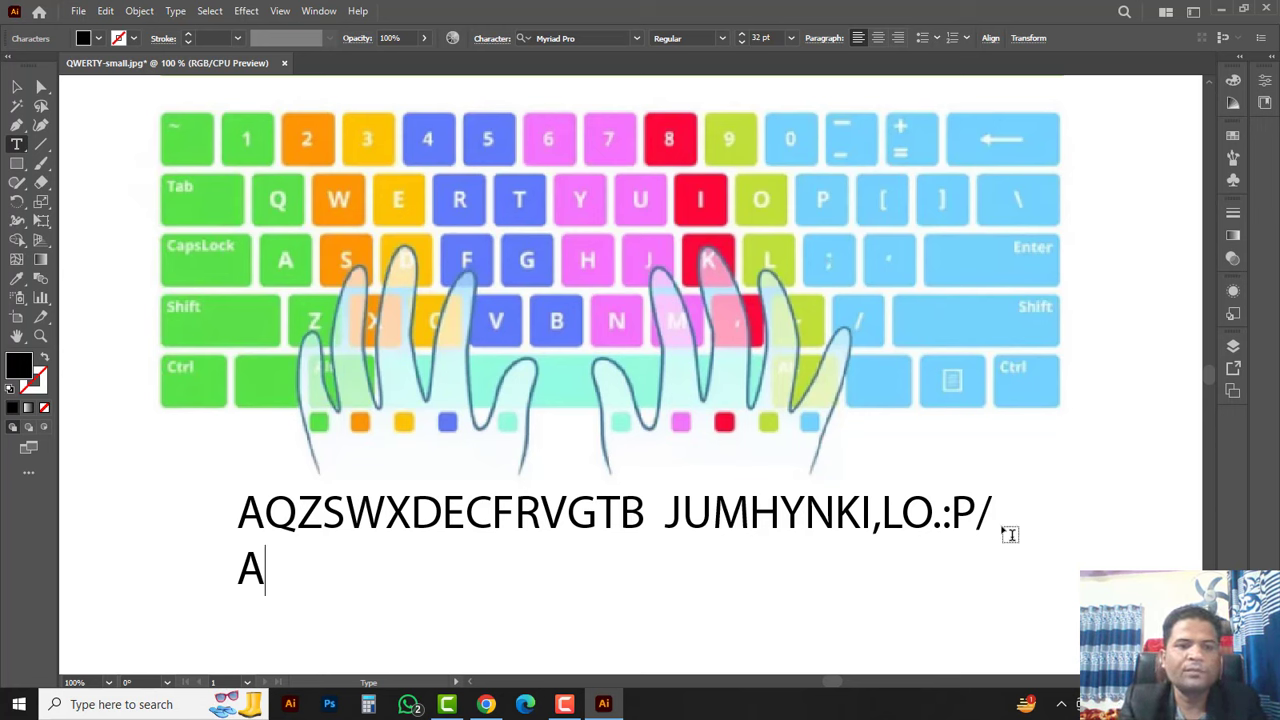
text(WZW)
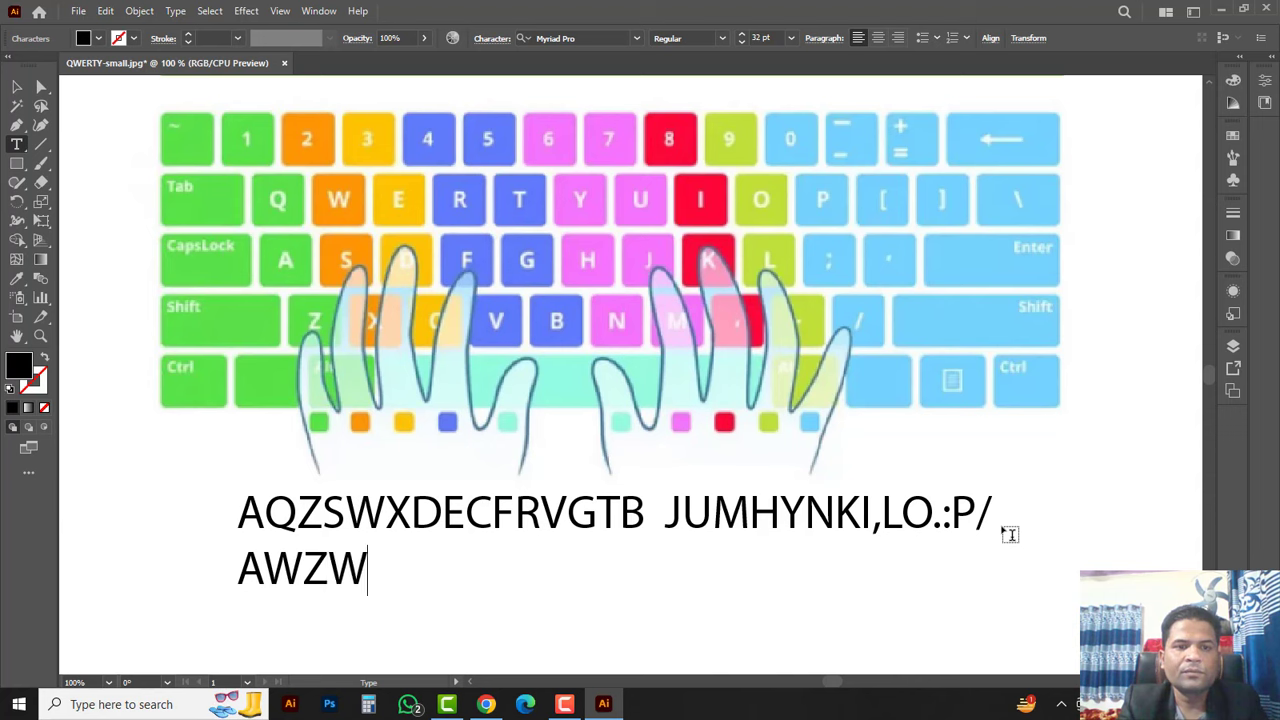
text(SX)
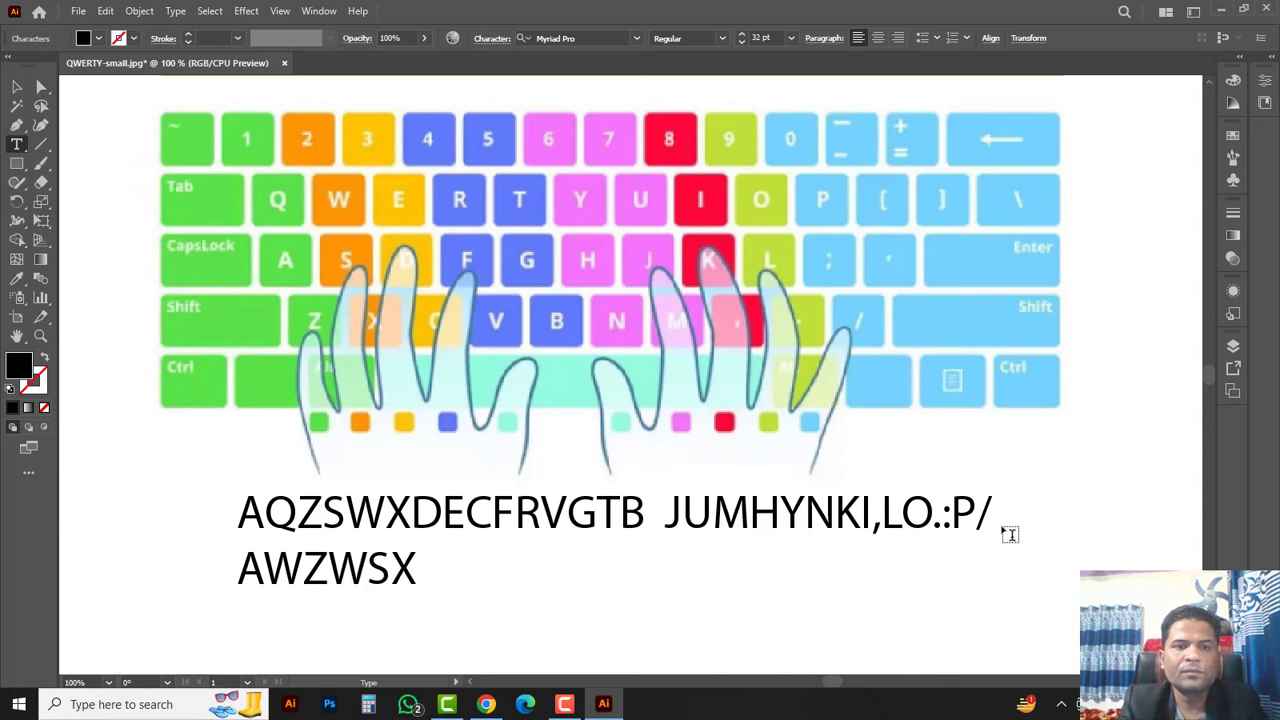
text(DEC)
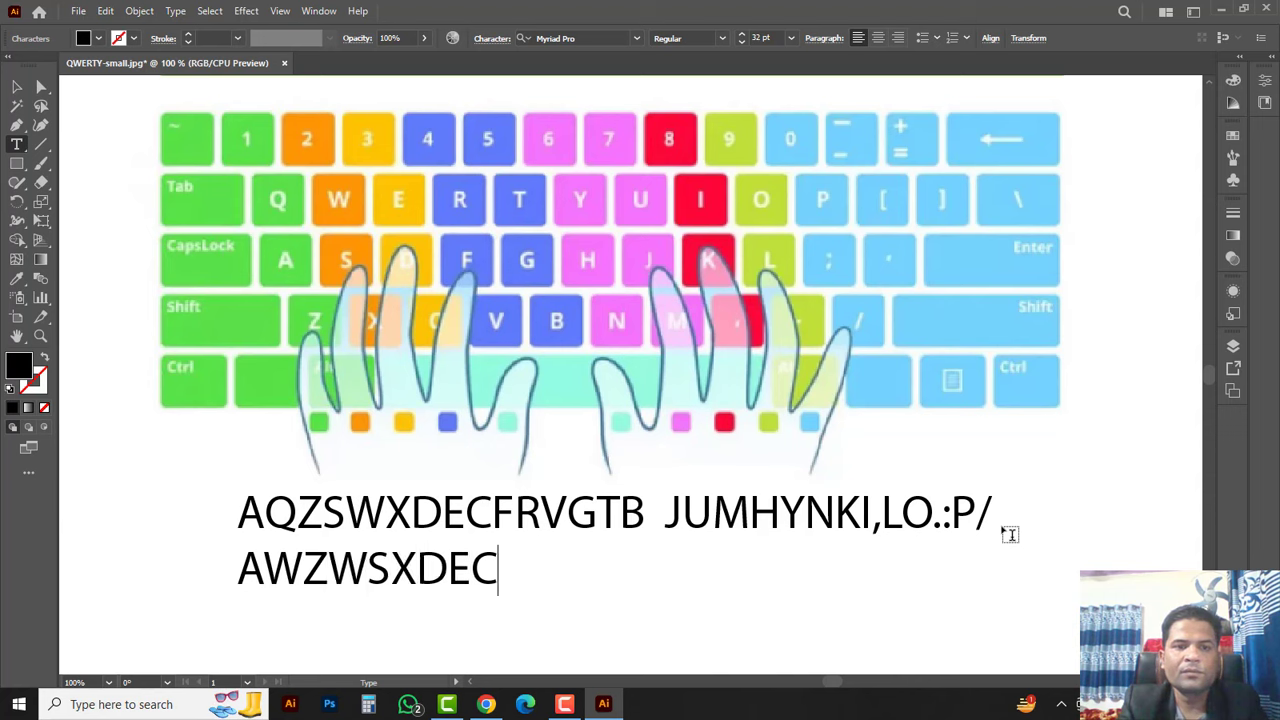
text(FRV)
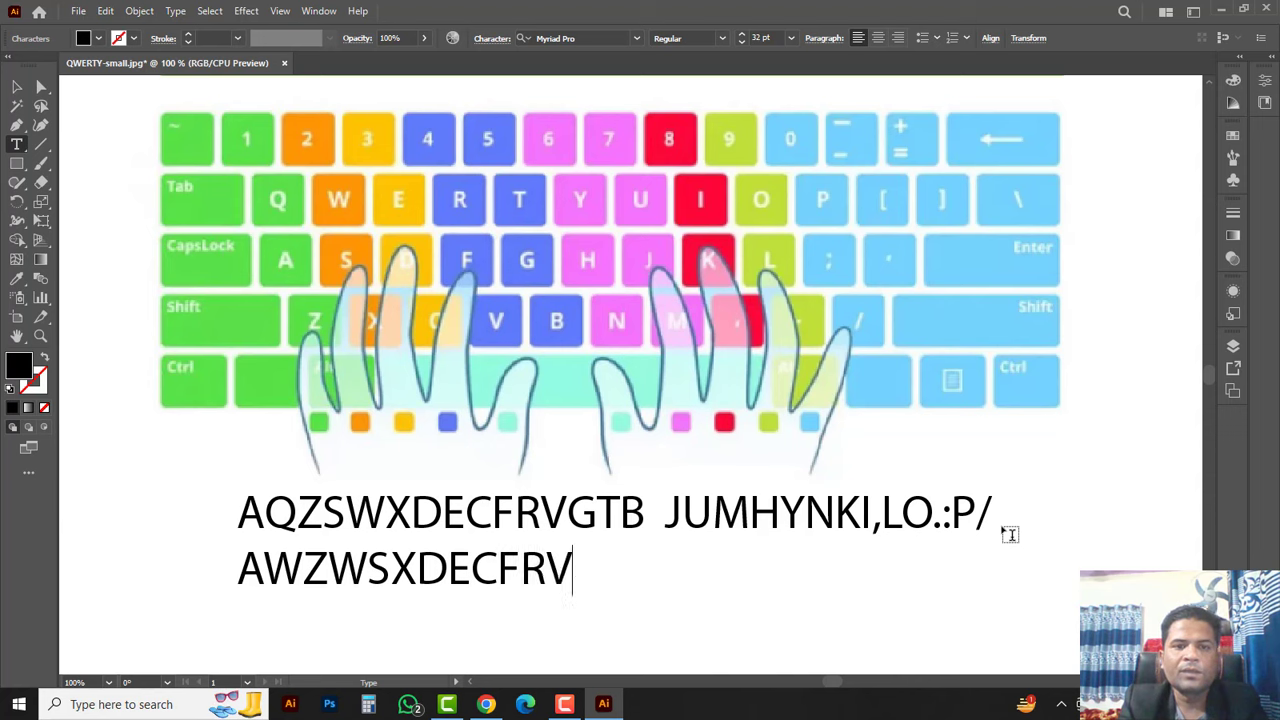
text(GT)
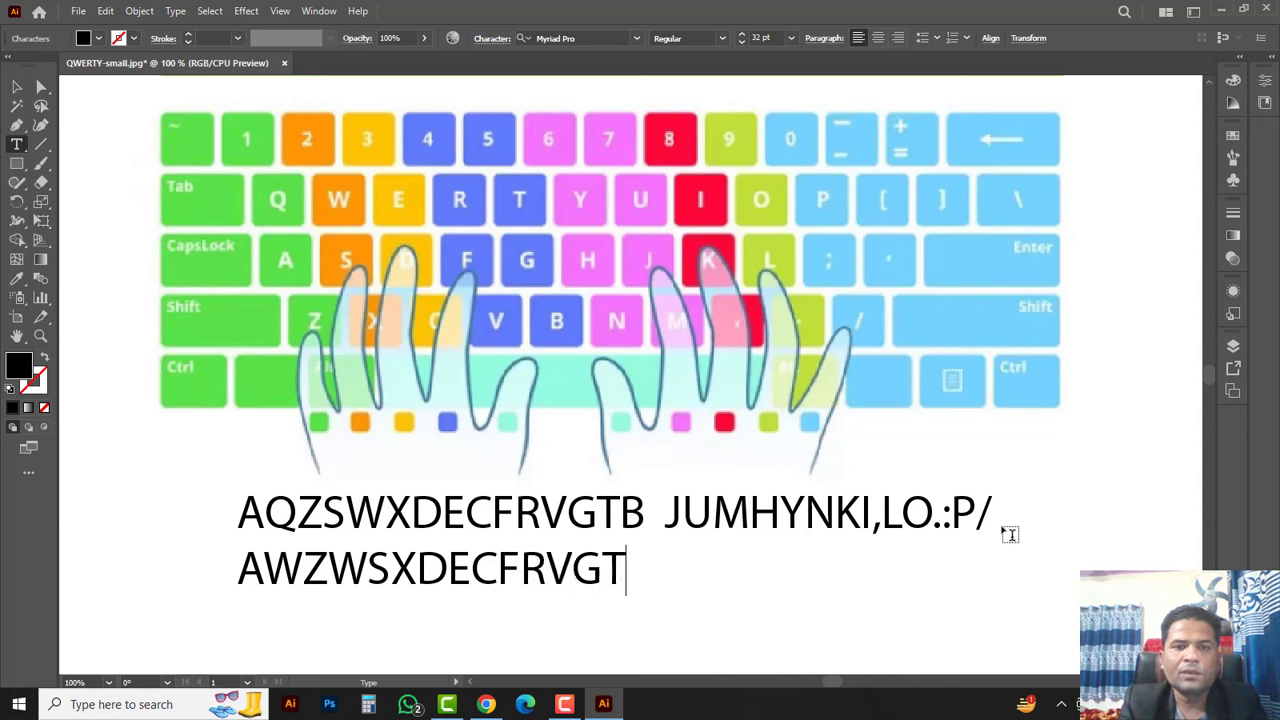
text(B)
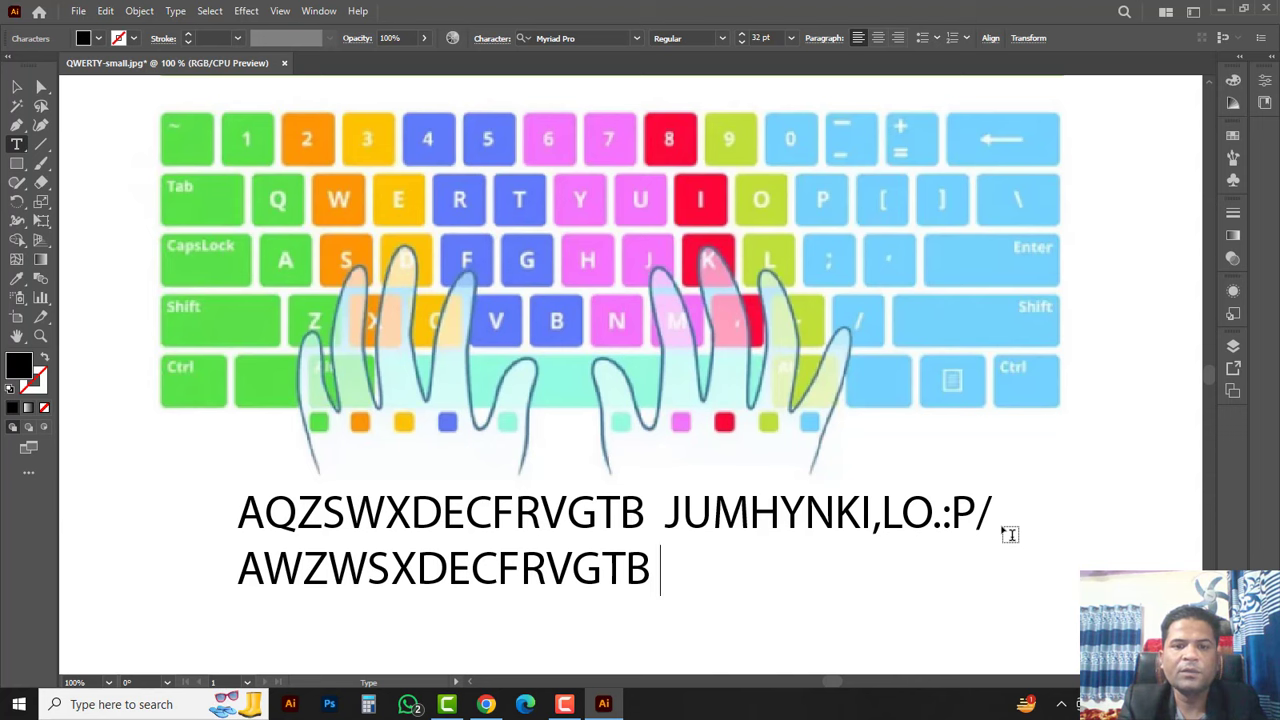
text( JUM)
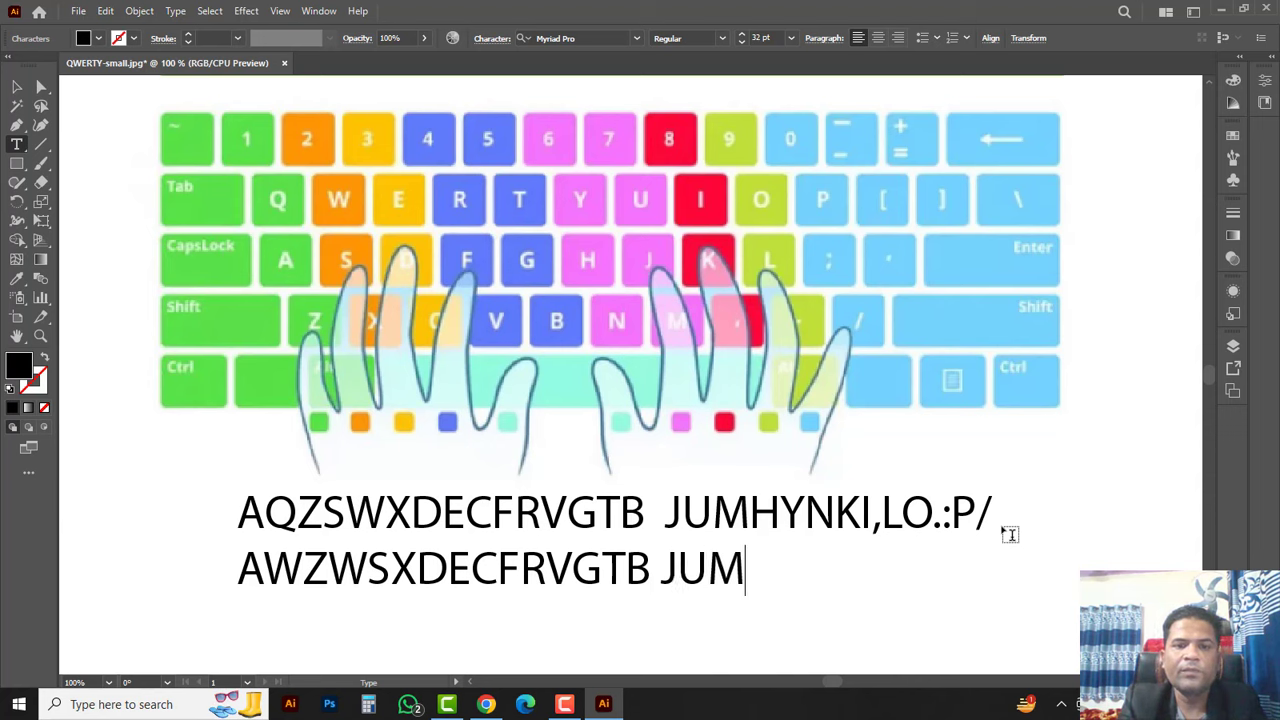
text(HY)
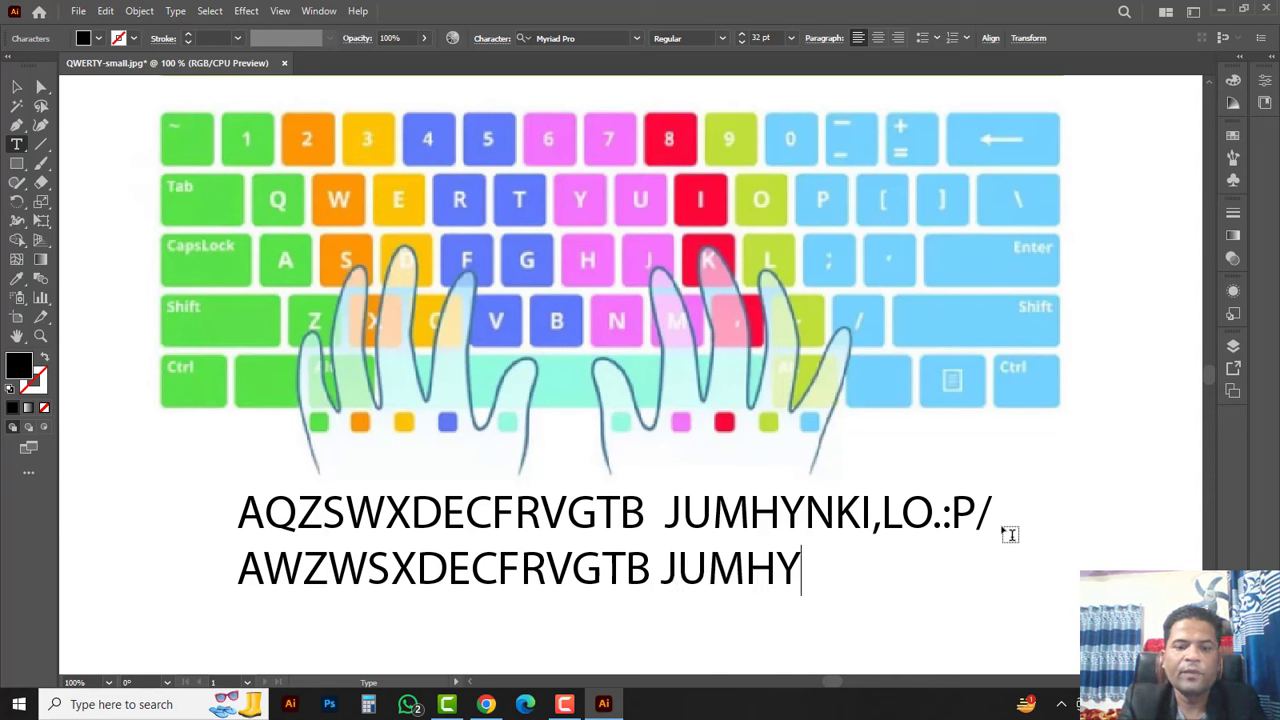
text(NK)
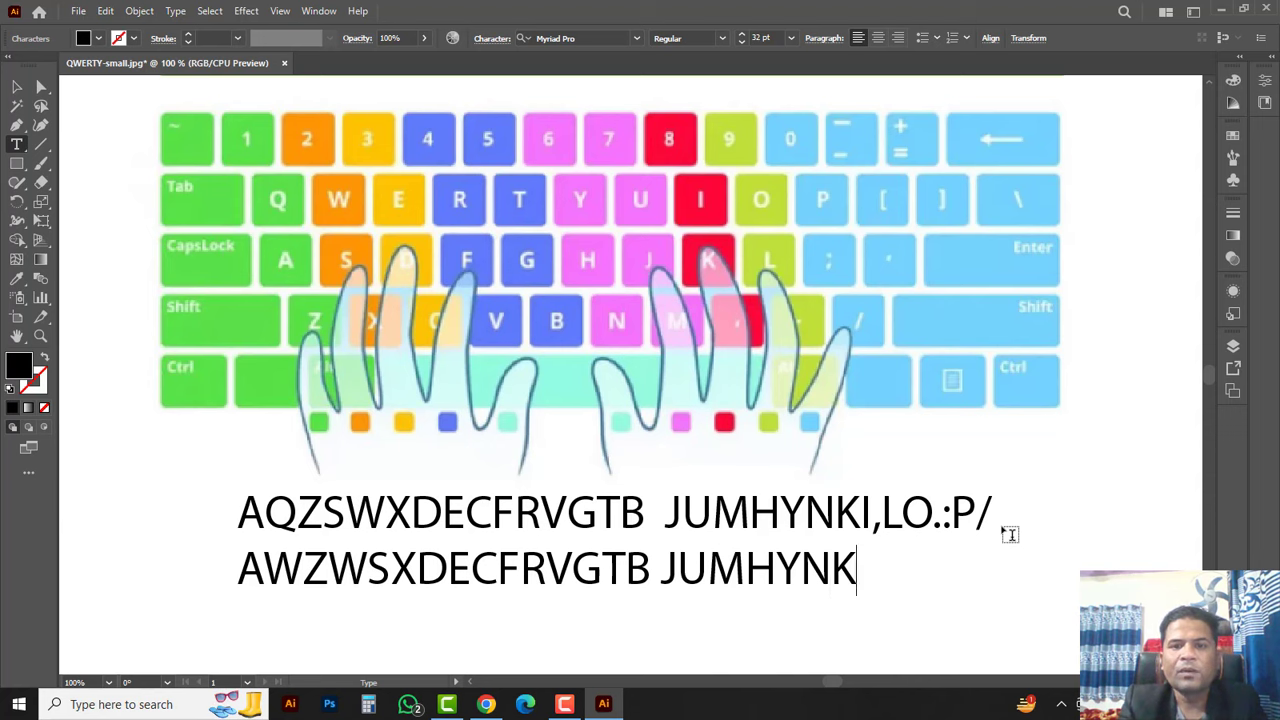
text(I,)
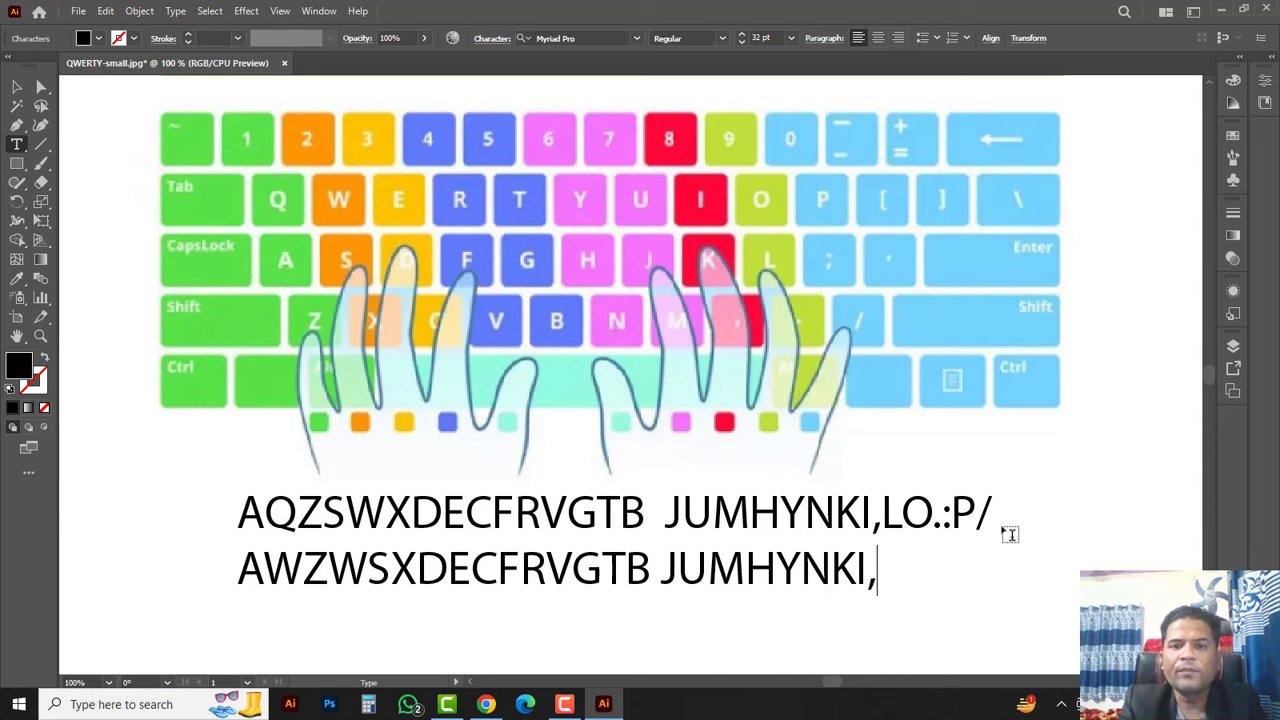
text(LO.)
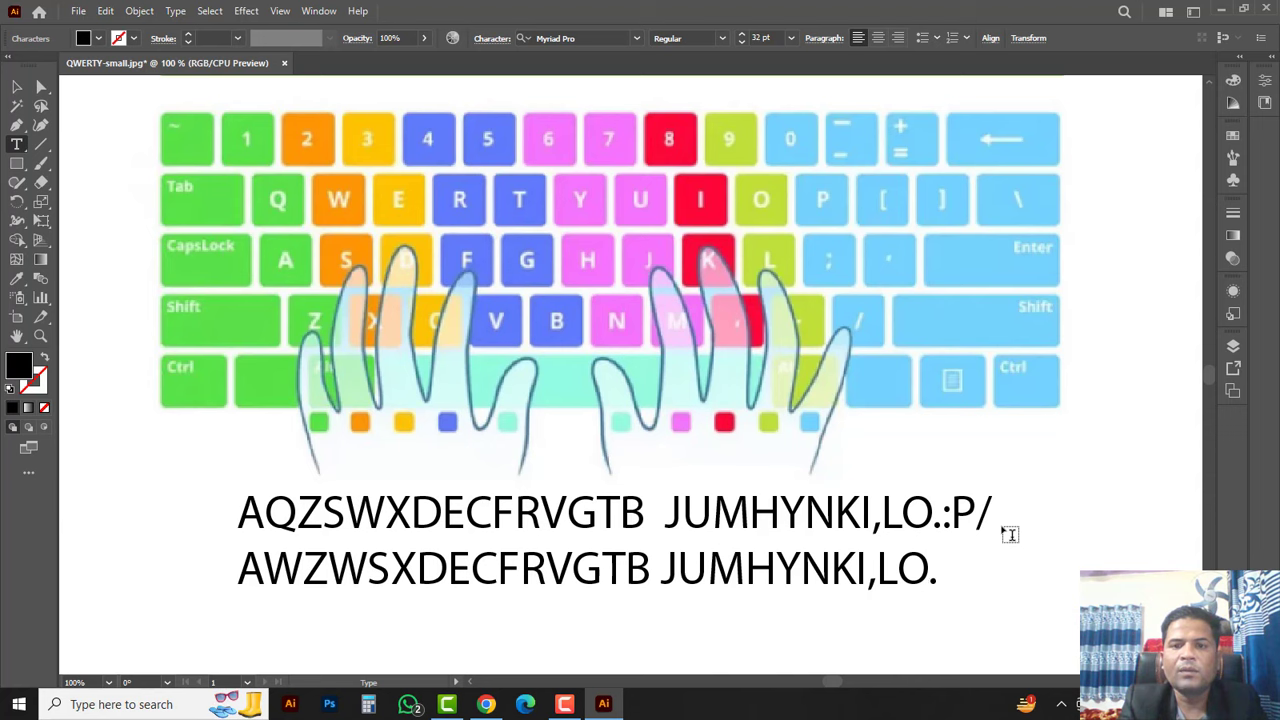
text(;P)
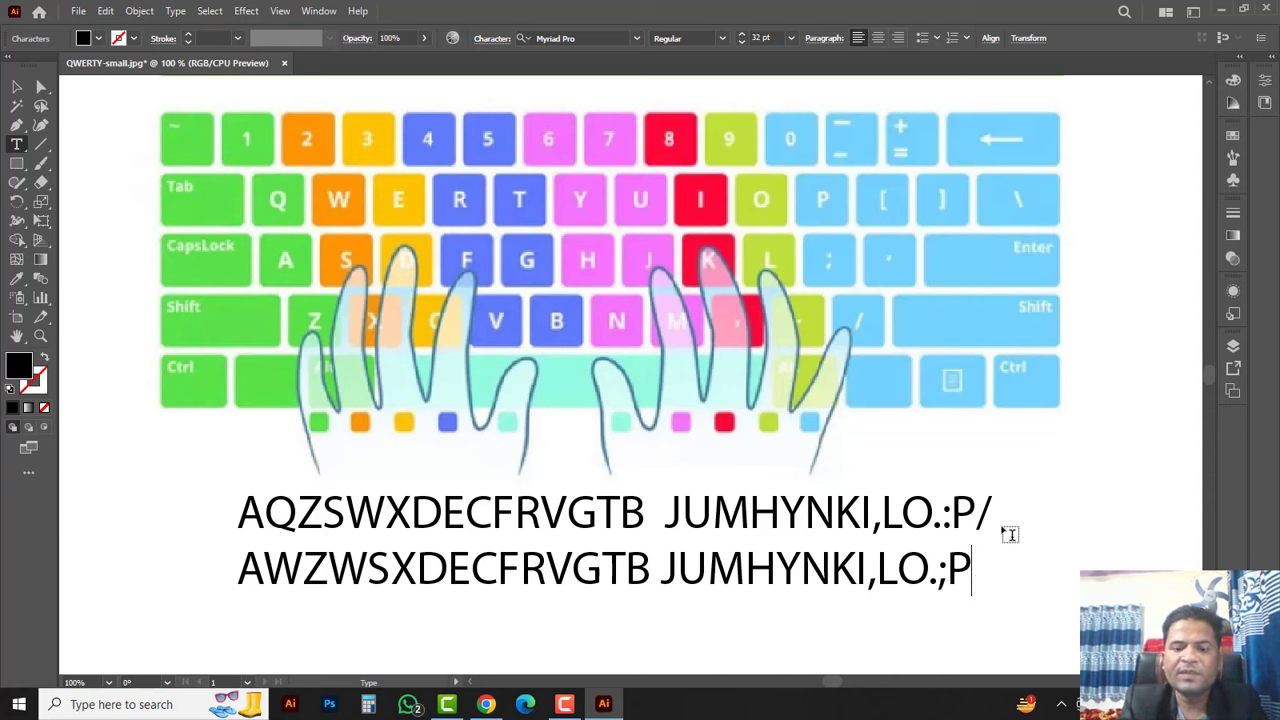
text(/)
Exit text editing, zoom out, then deselect and reselect the two-line practice text.
key(Escape)
key(ctrl+minus)
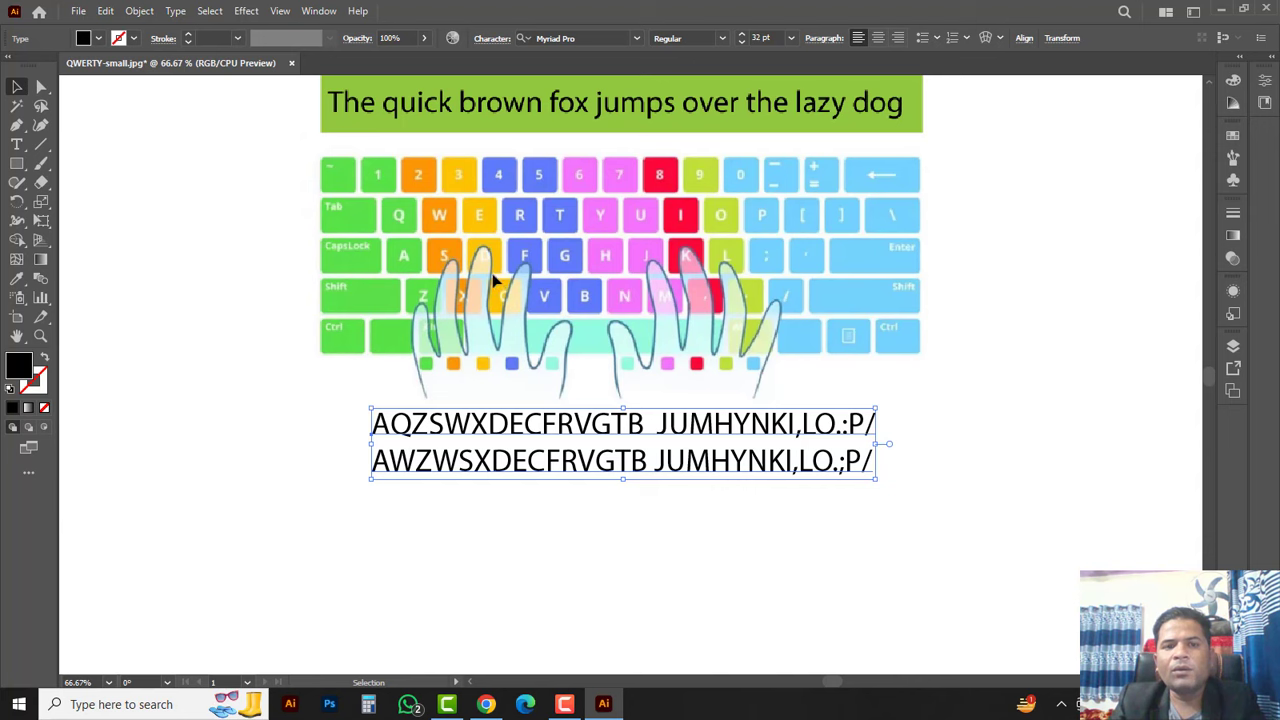
click(948, 520)
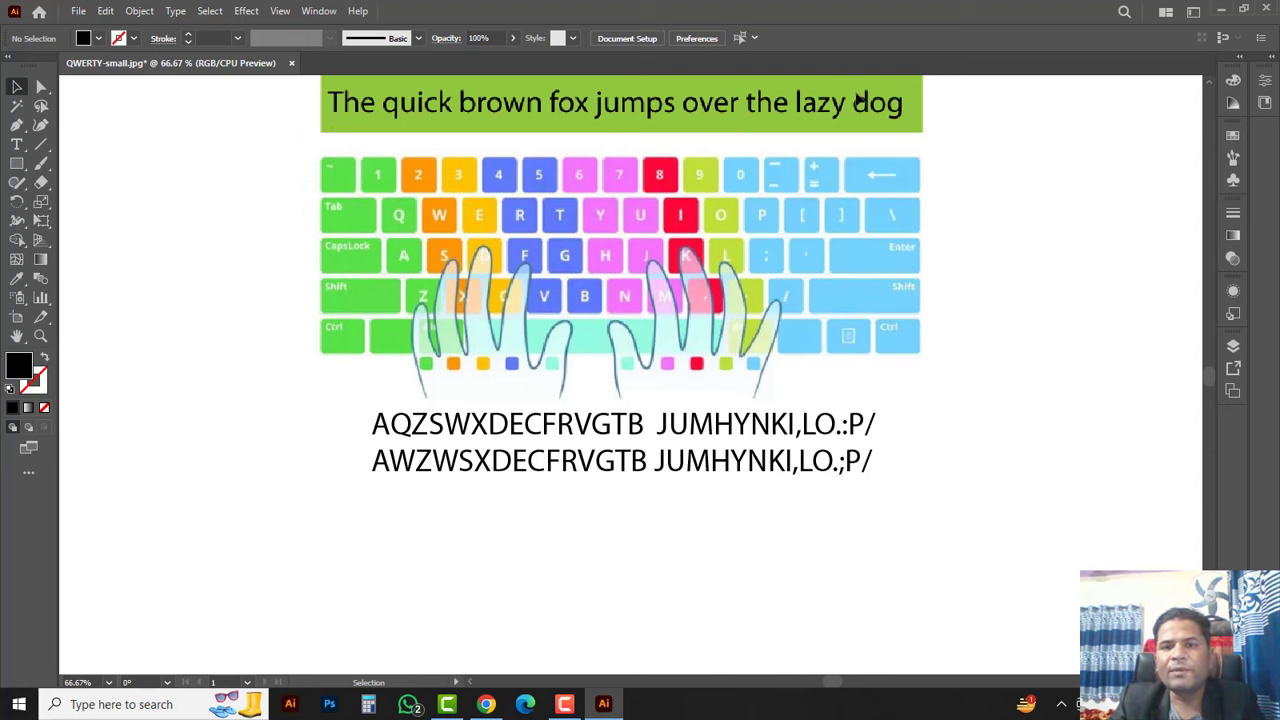
click(645, 462)
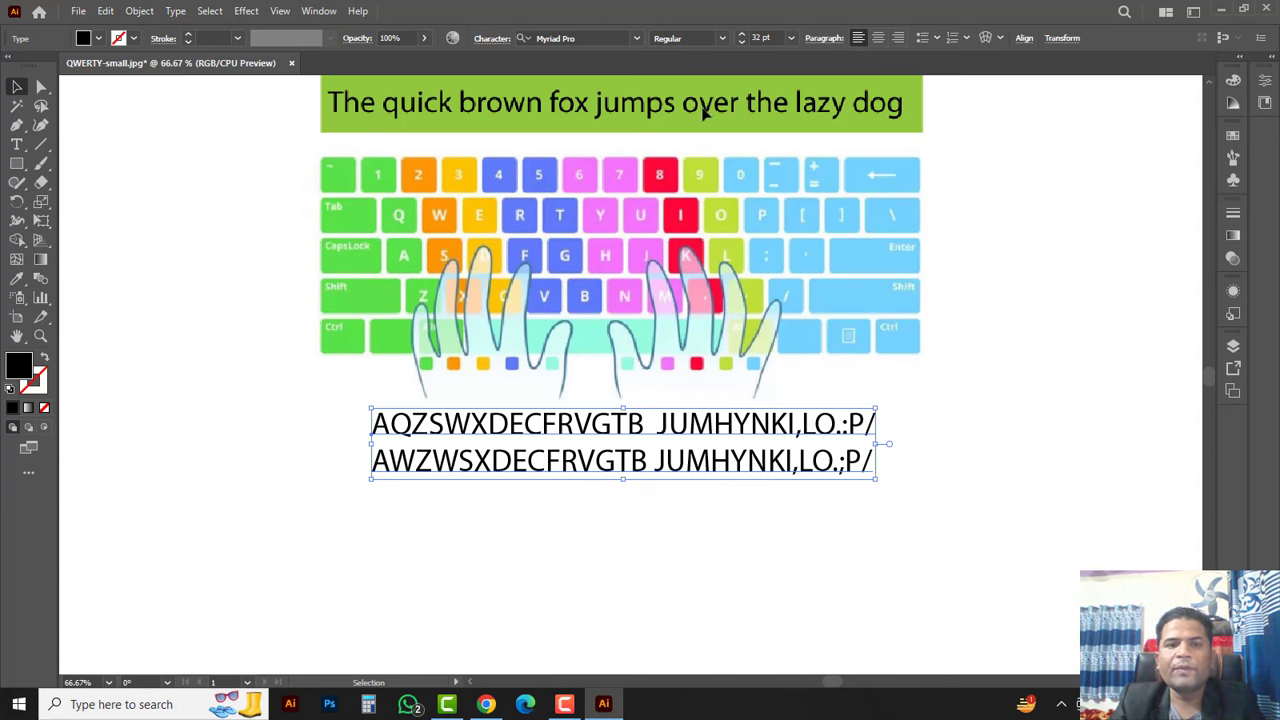
Type 'The quick brown fox jumps over the lazy dog' below the practice lines, fixing the typo.
click(35, 146)
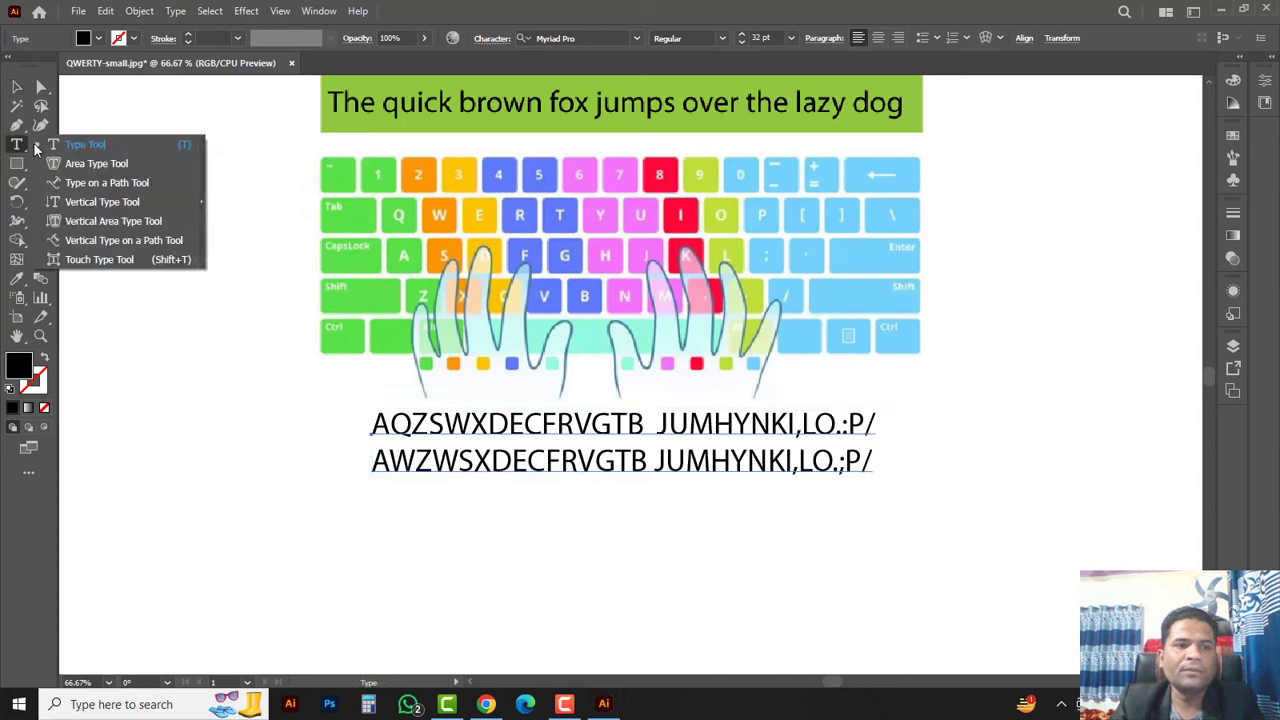
click(406, 535)
text(T)
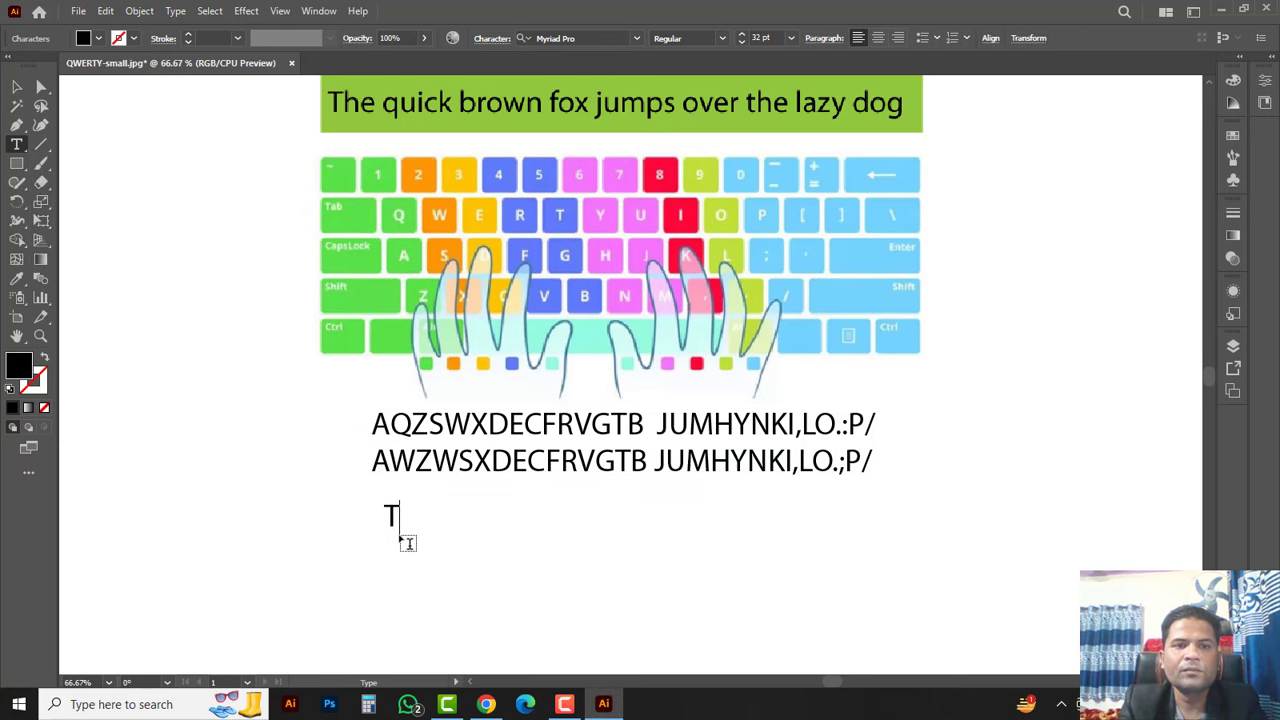
text(he )
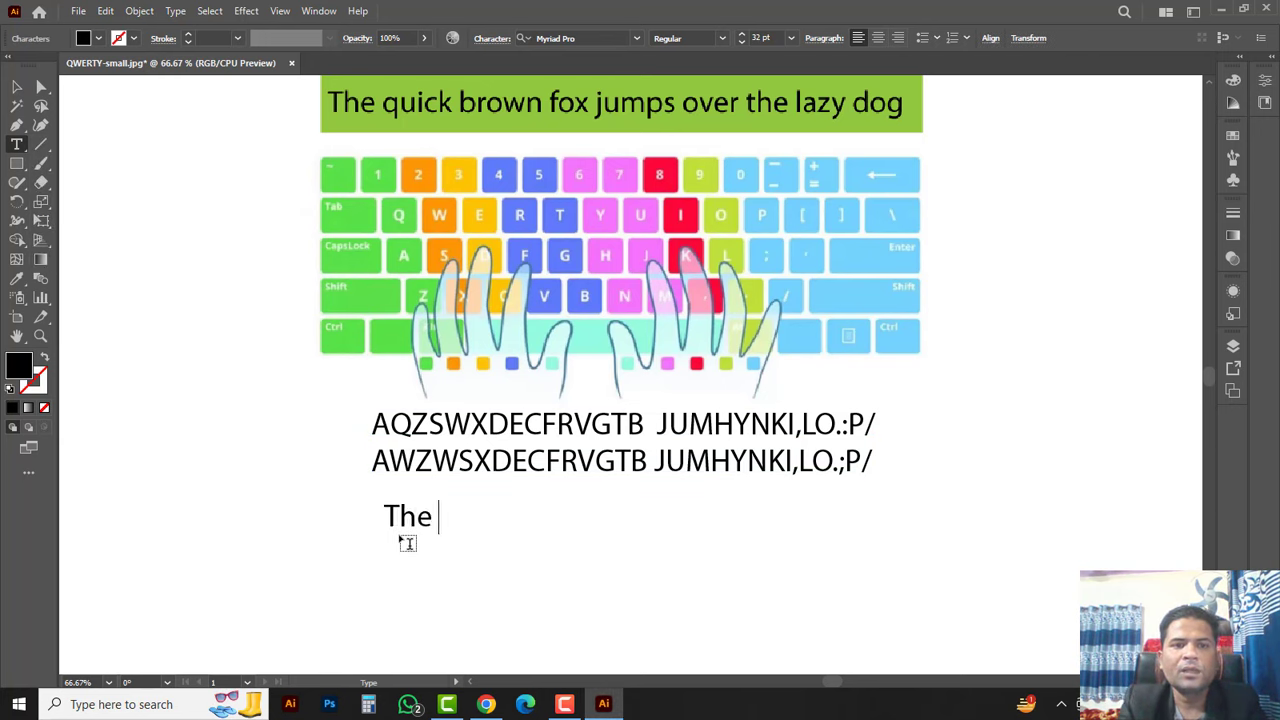
text(quic)
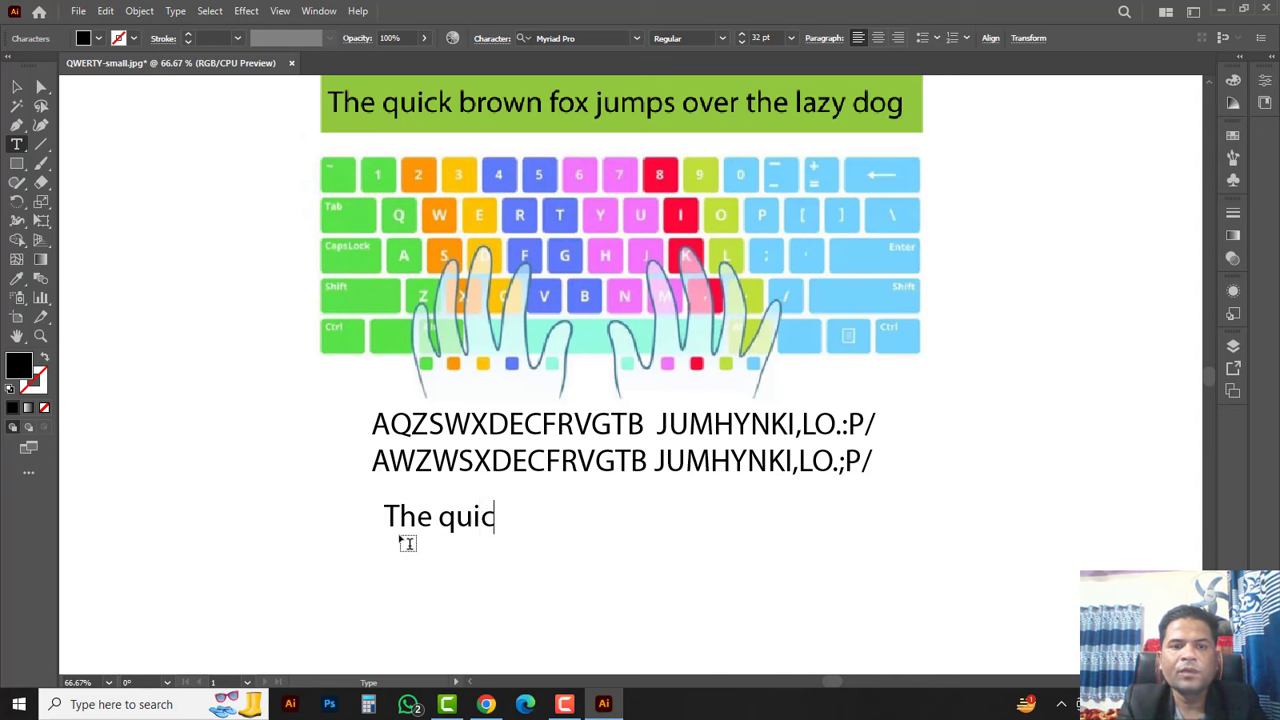
text(k brow)
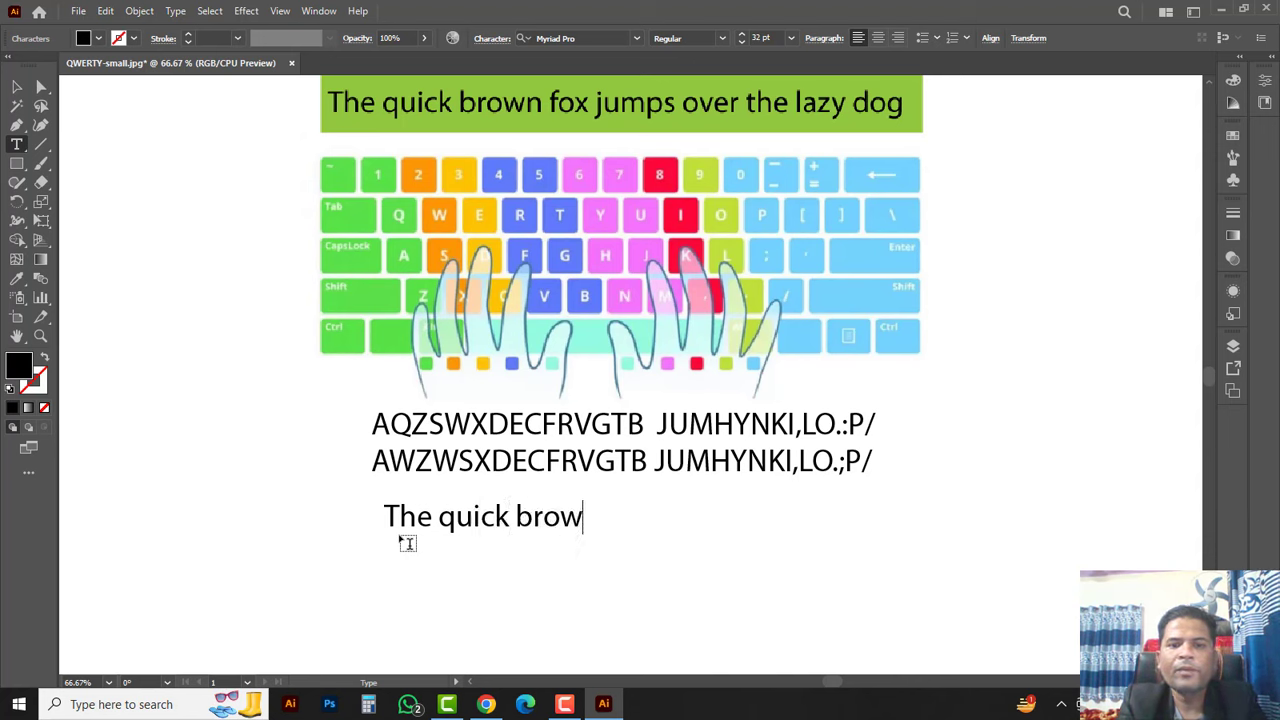
text(n fox )
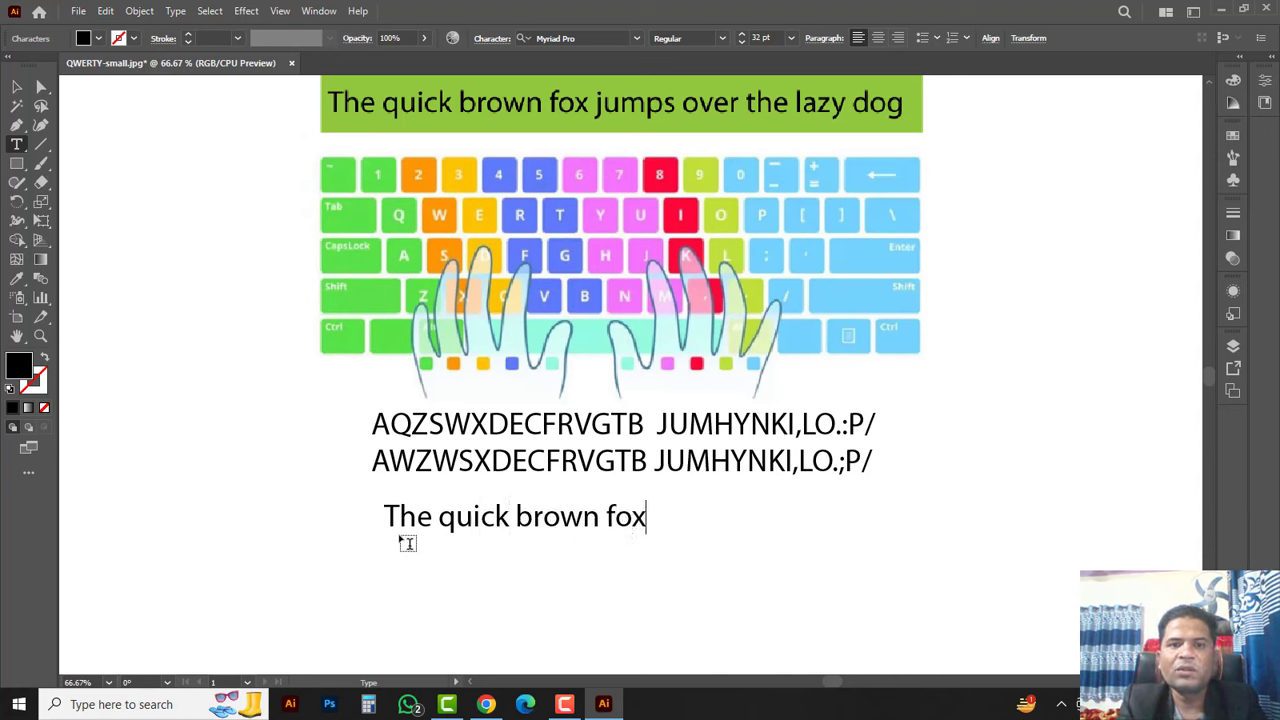
text(jump)
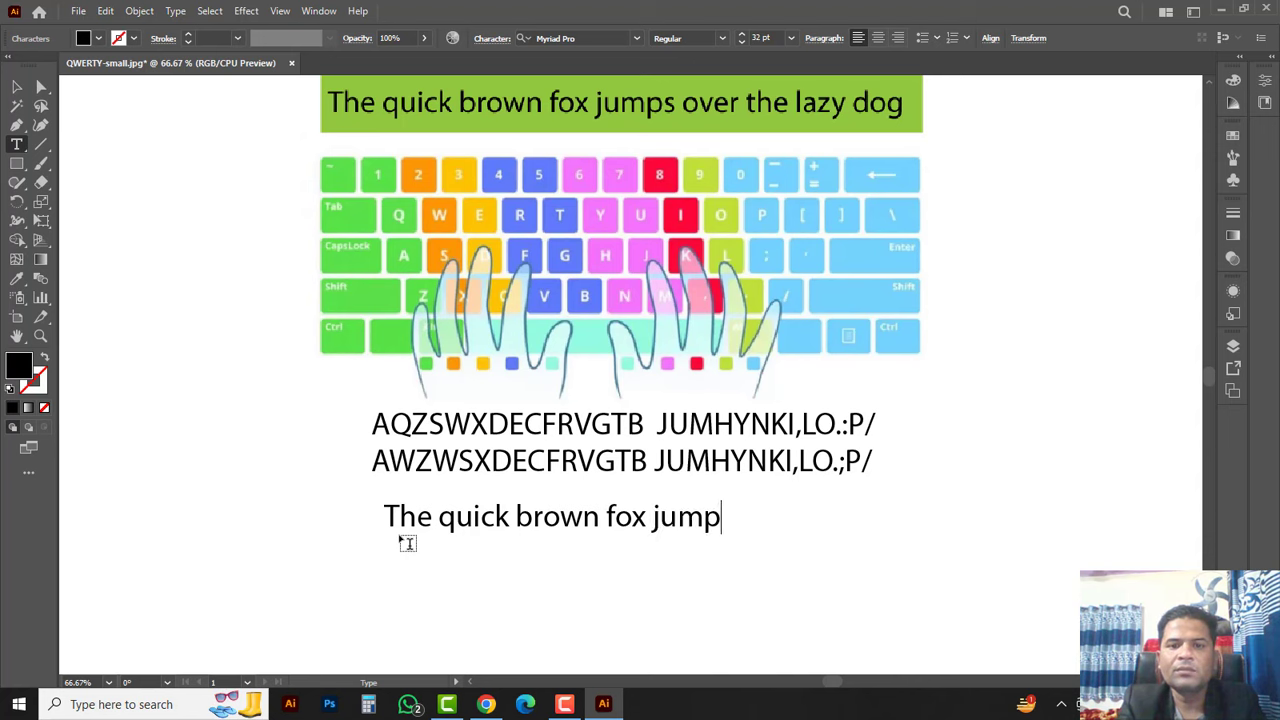
text(s overe)
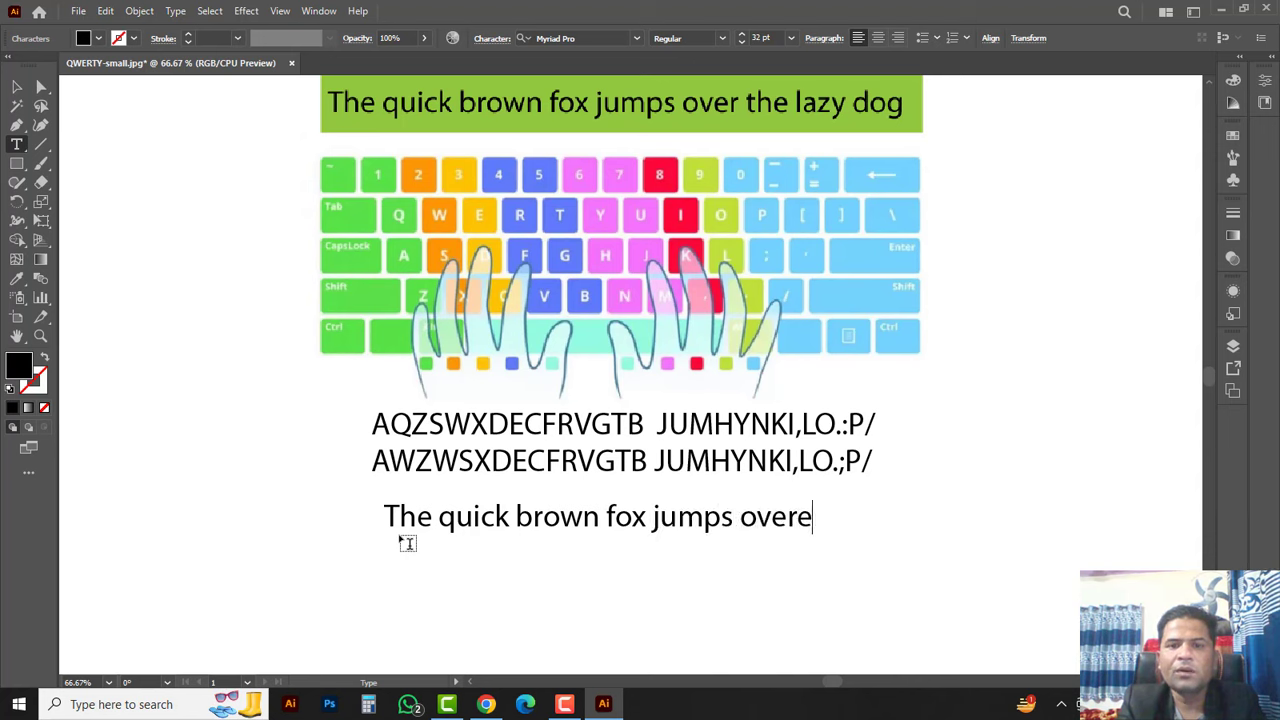
key(BackSpace)
text(t)
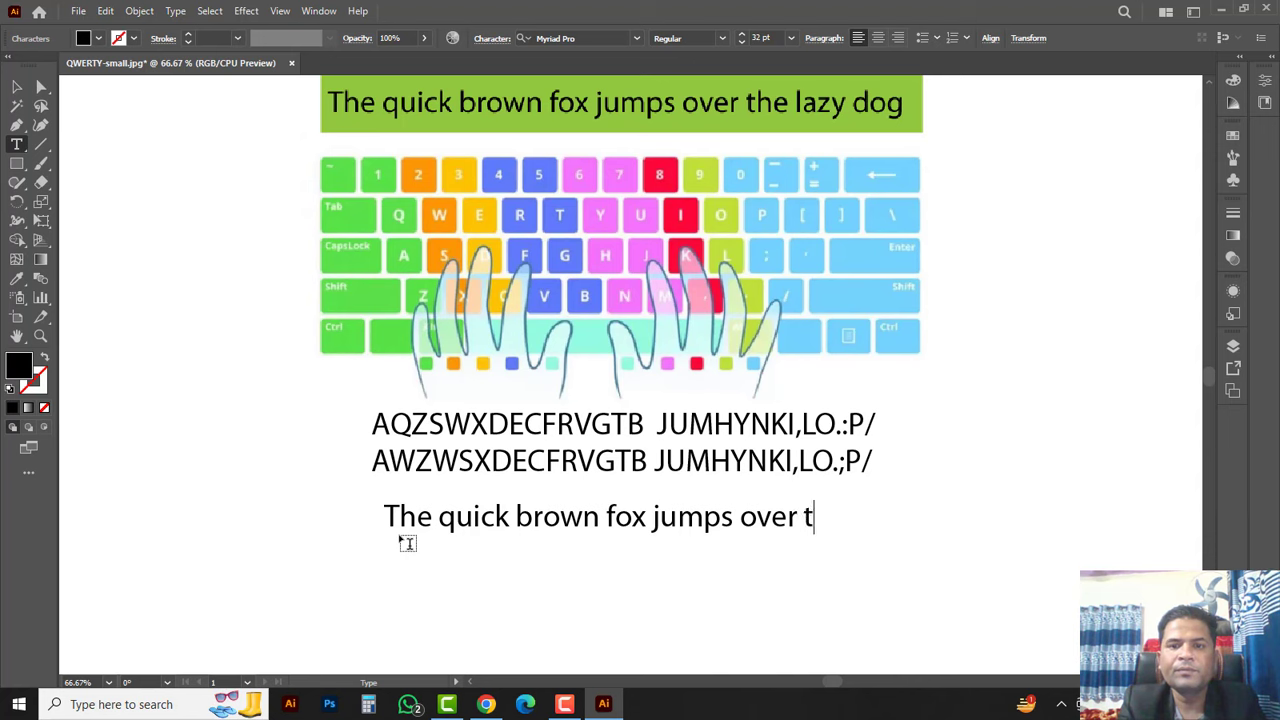
text(he la)
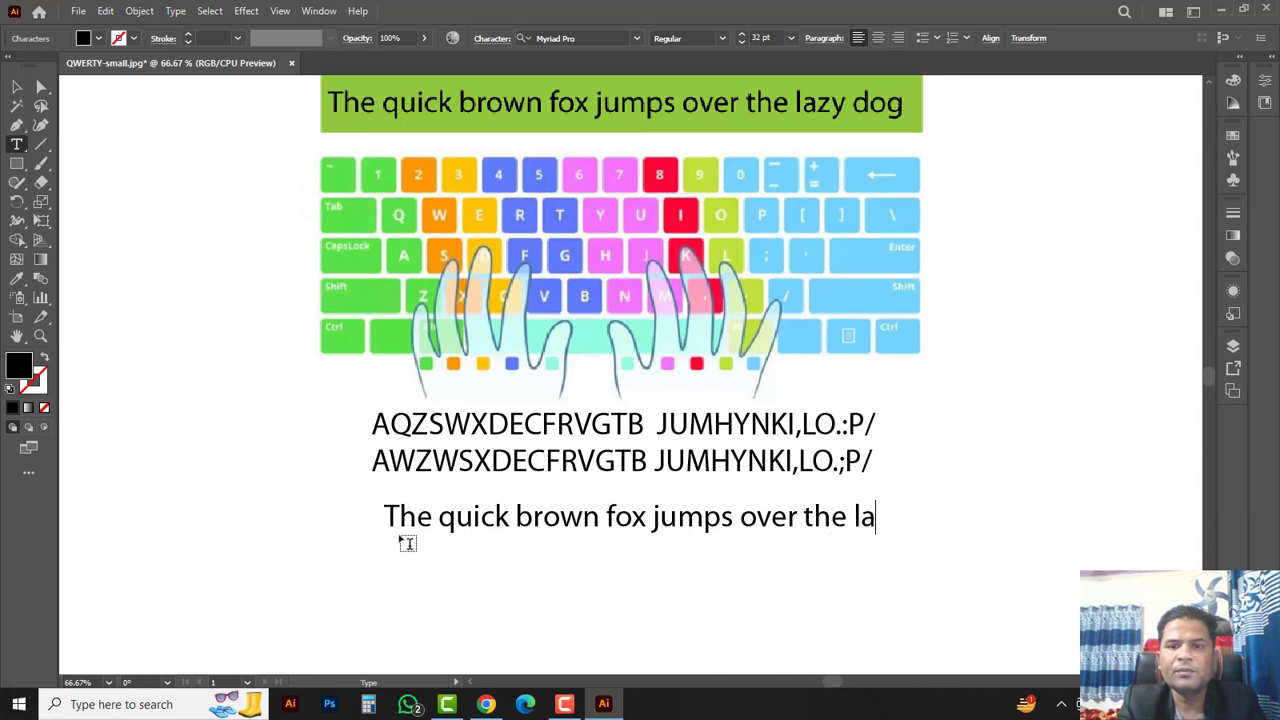
text(zy )
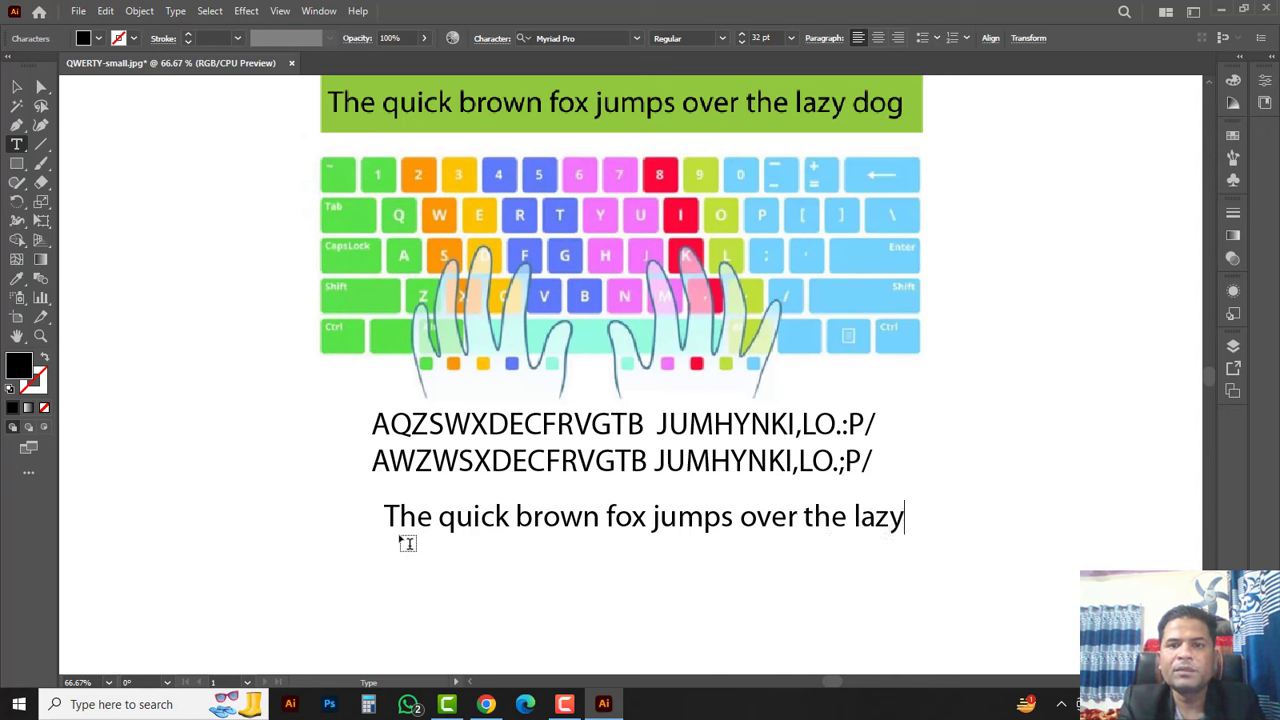
text(dog)
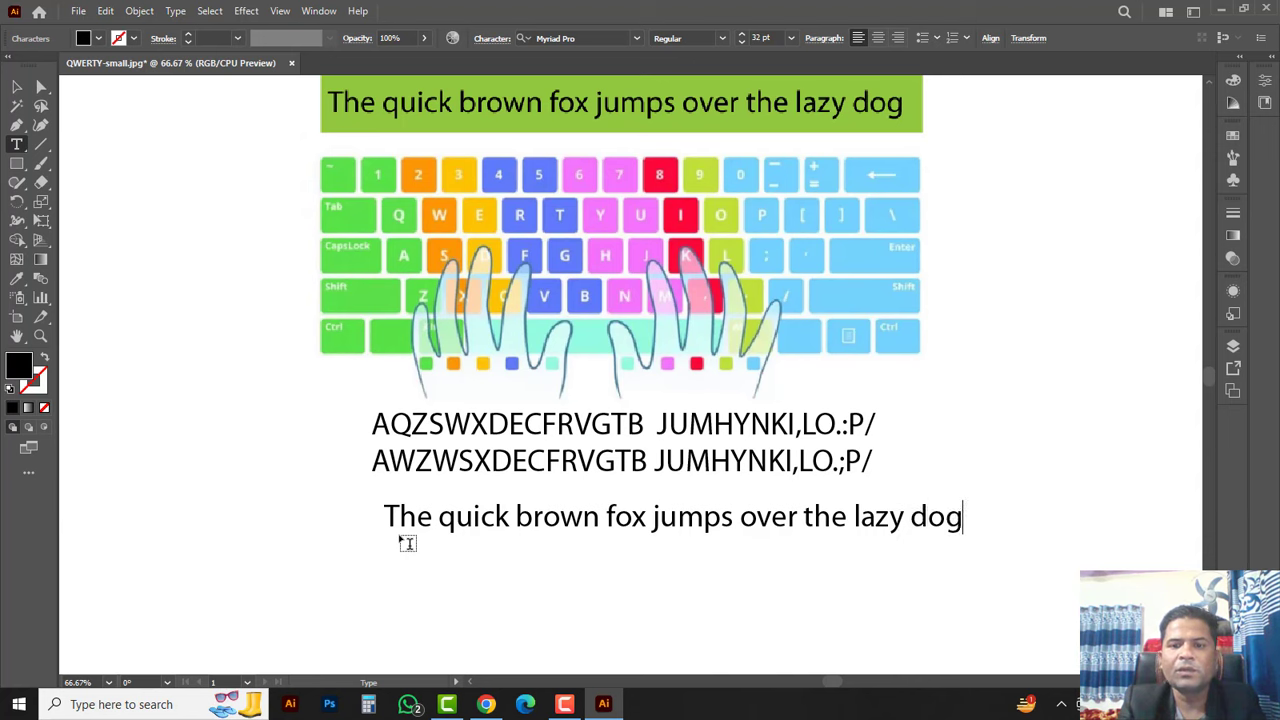
Switch to the Selection tool, marquee-select the text objects, then deselect everything.
click(16, 87)
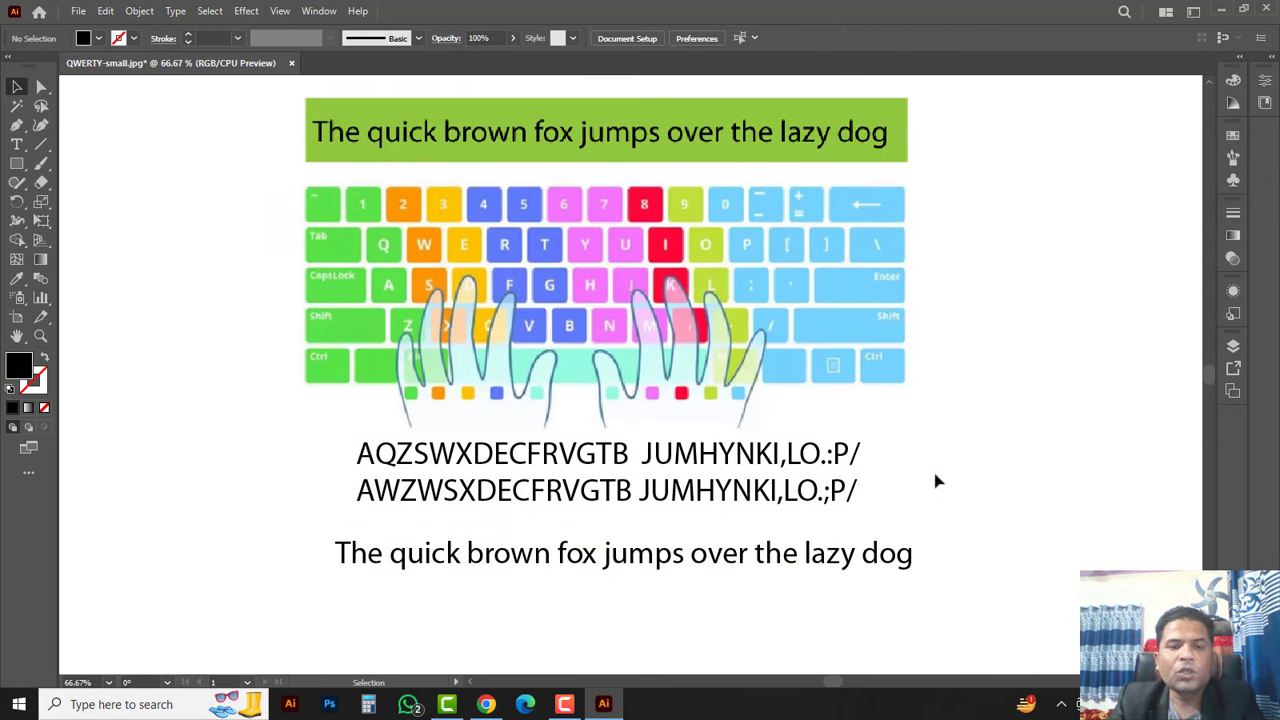
drag(222, 112, 986, 514)
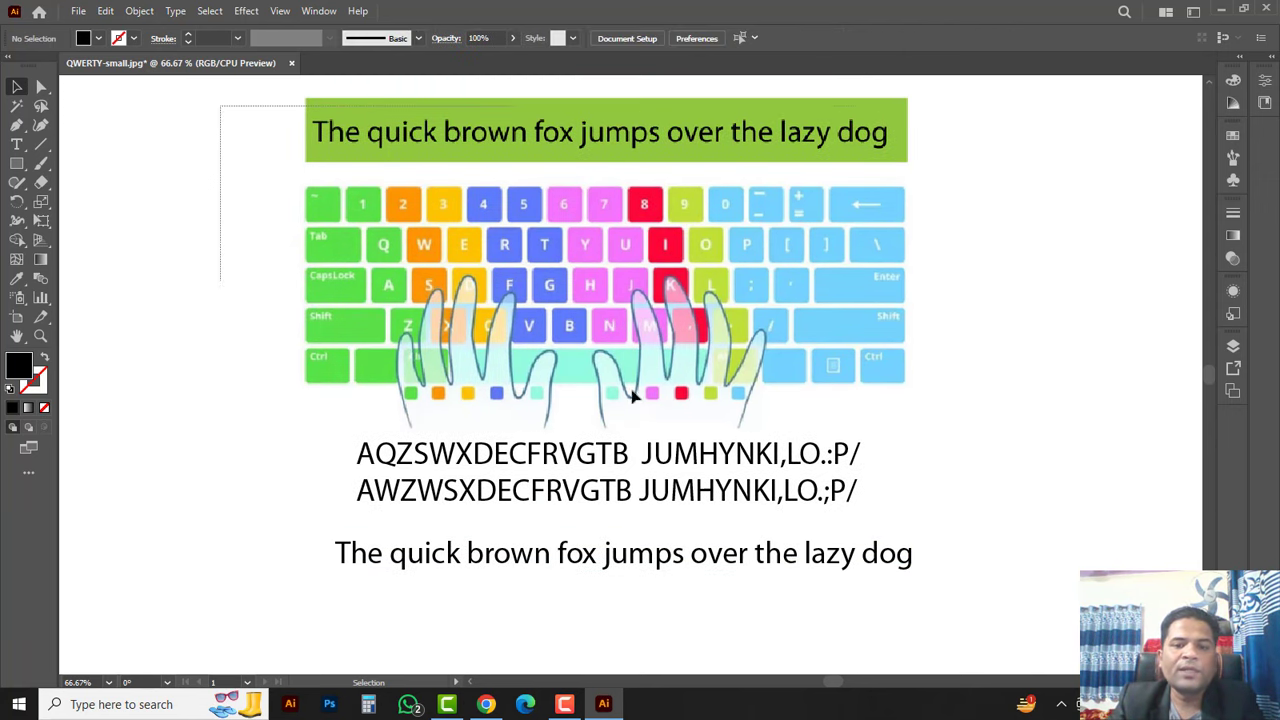
click(955, 463)
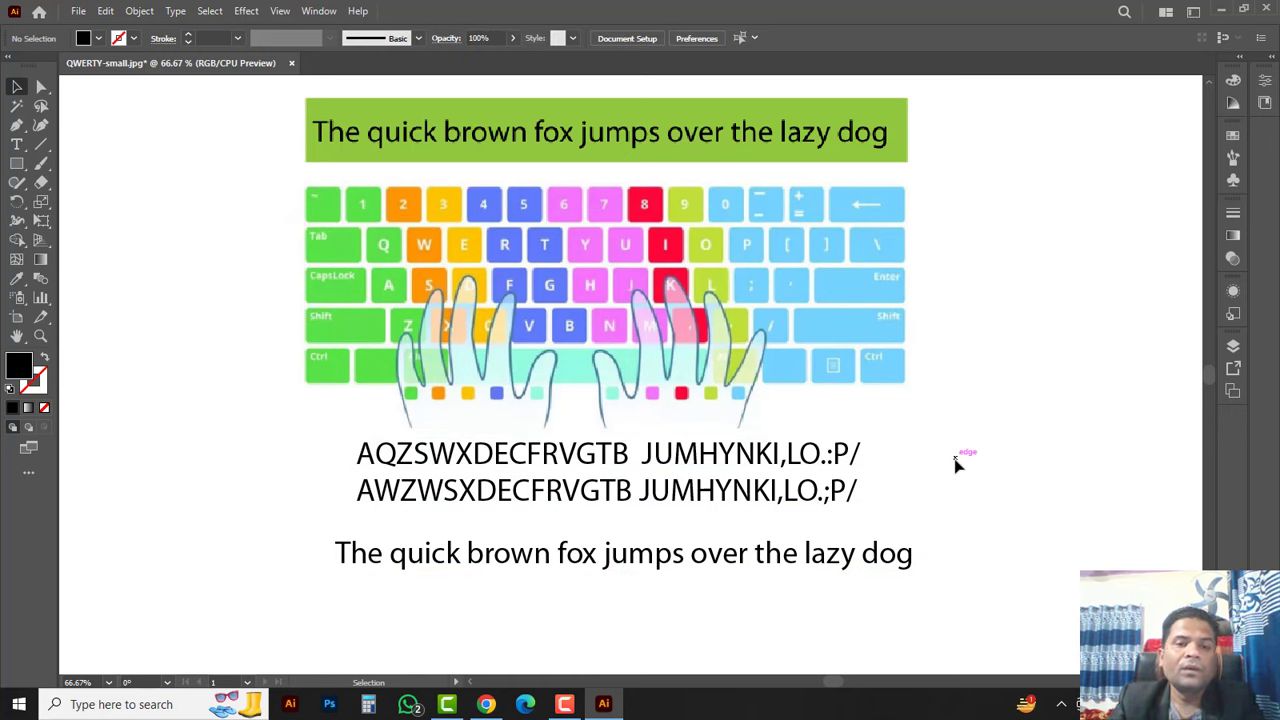